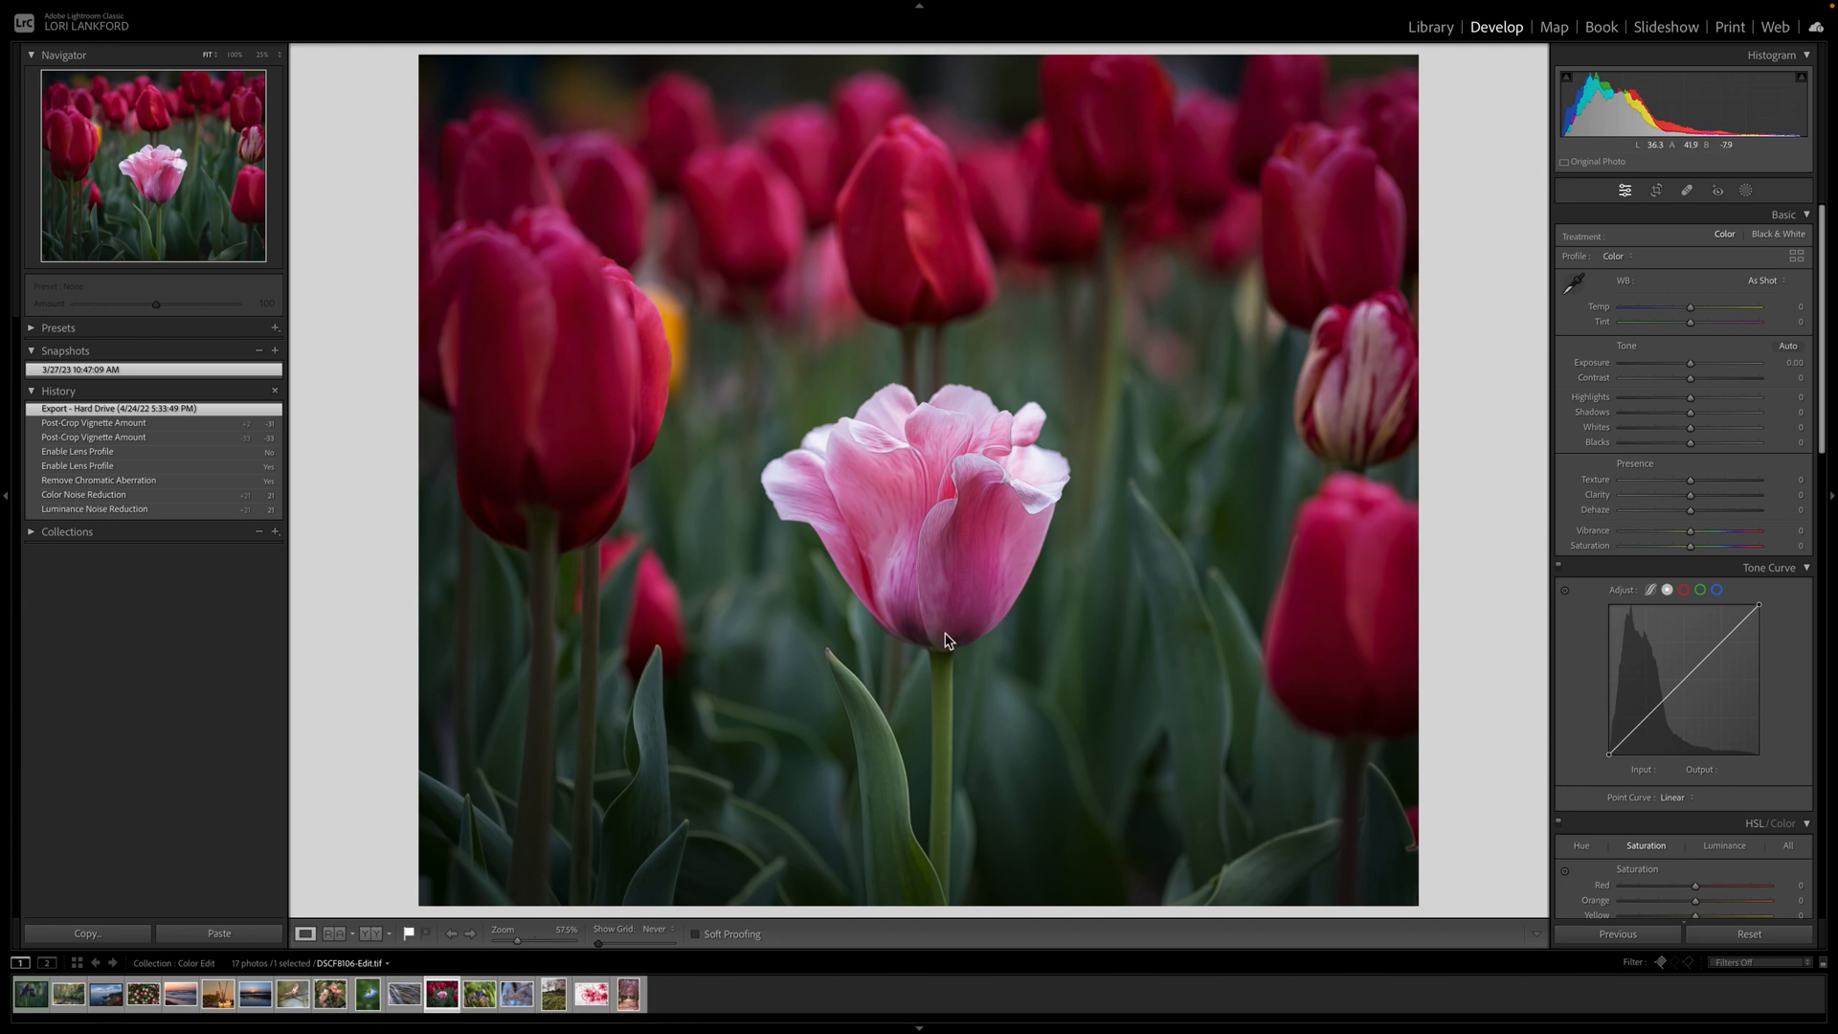
Scroll the right Develop panel down to reveal the Tone Curve and HSL/Color panels.
scroll(1744, 703, "down", 5)
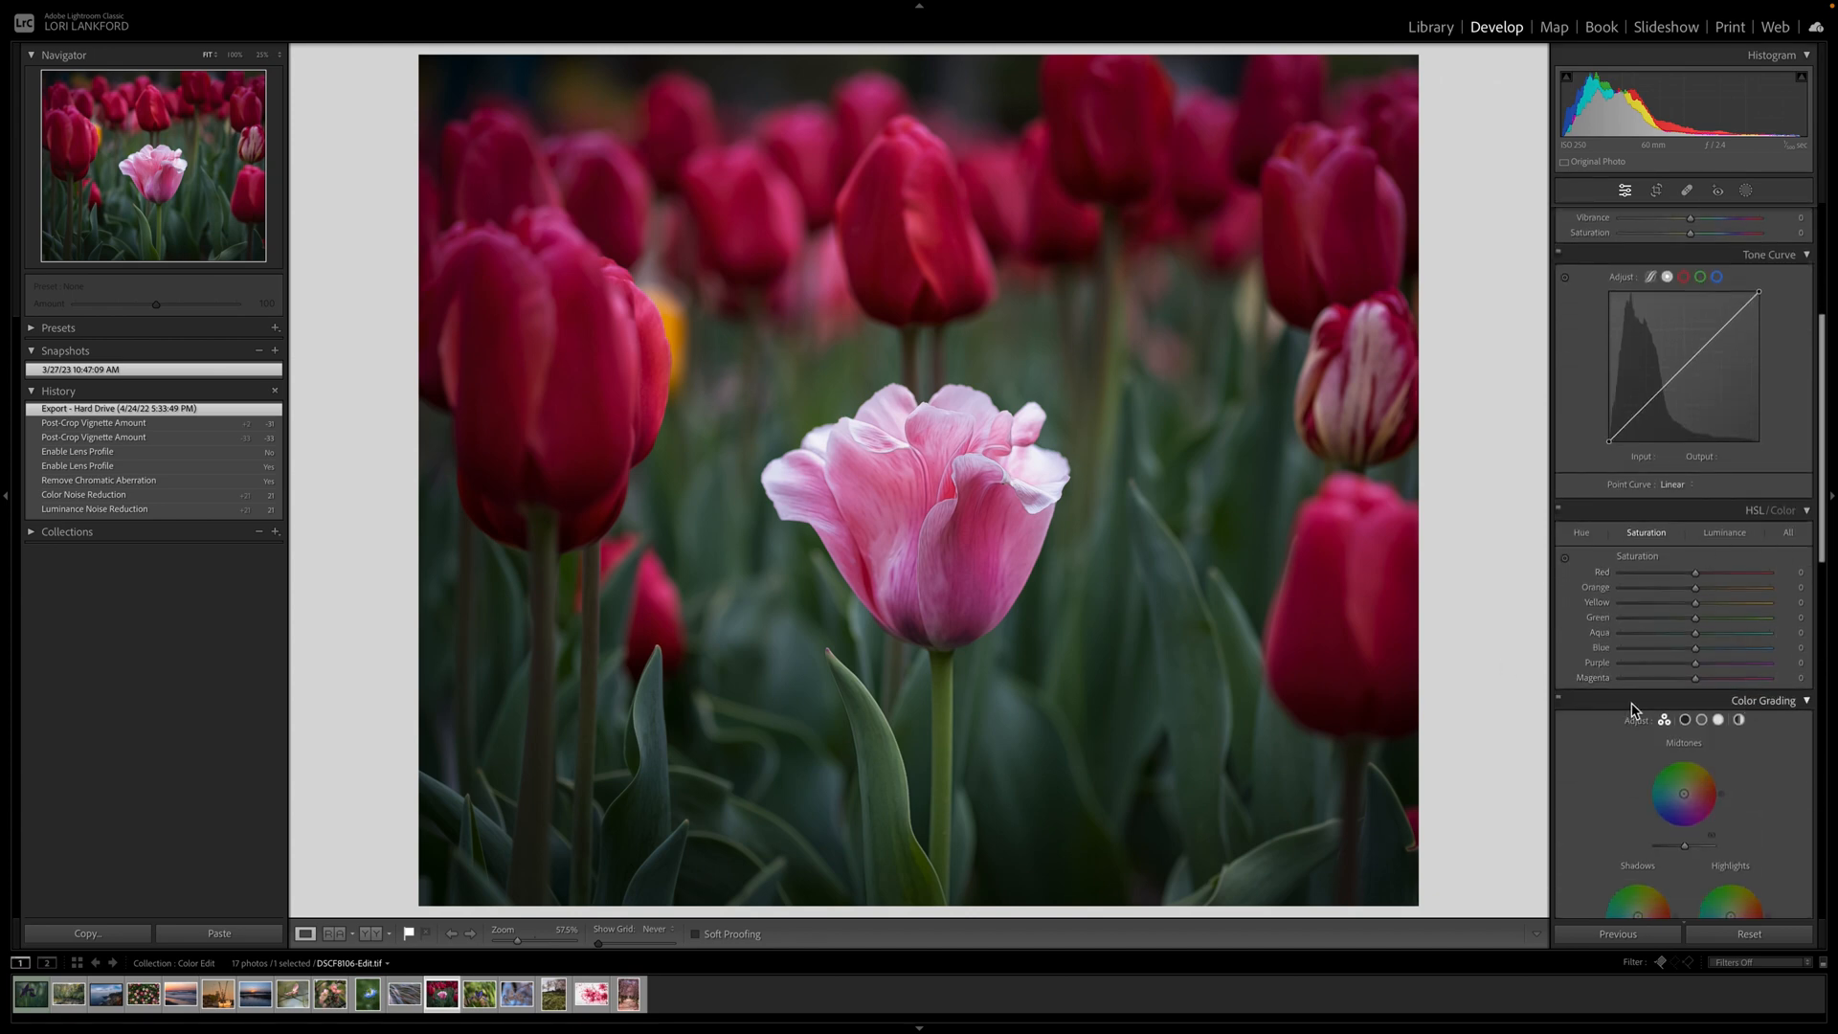
Nudge the Red hue, saturation and luminance sliders, leaving red luminance at +2.
left_click(1580, 532)
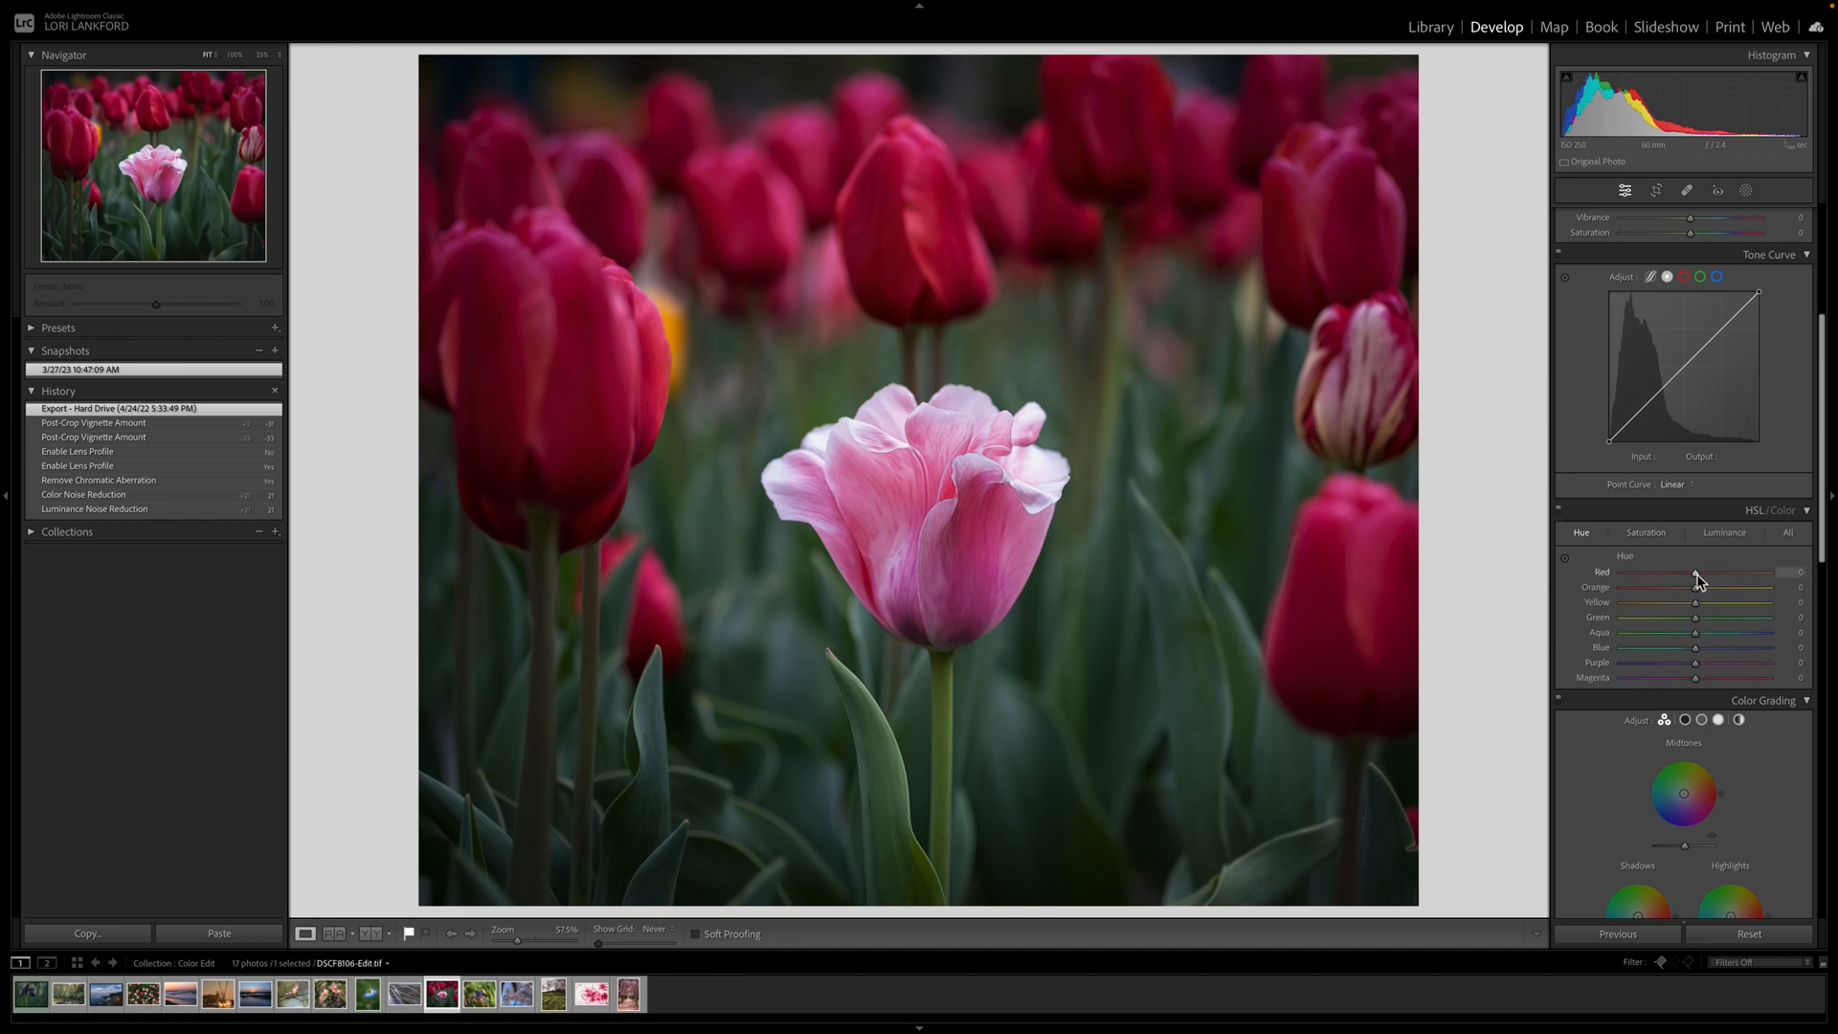
mouse_move(1696, 573)
left_mouse_down()
mouse_move(1639, 574)
mouse_move(1742, 575)
mouse_move(1686, 575)
left_mouse_up()
left_click(1646, 532)
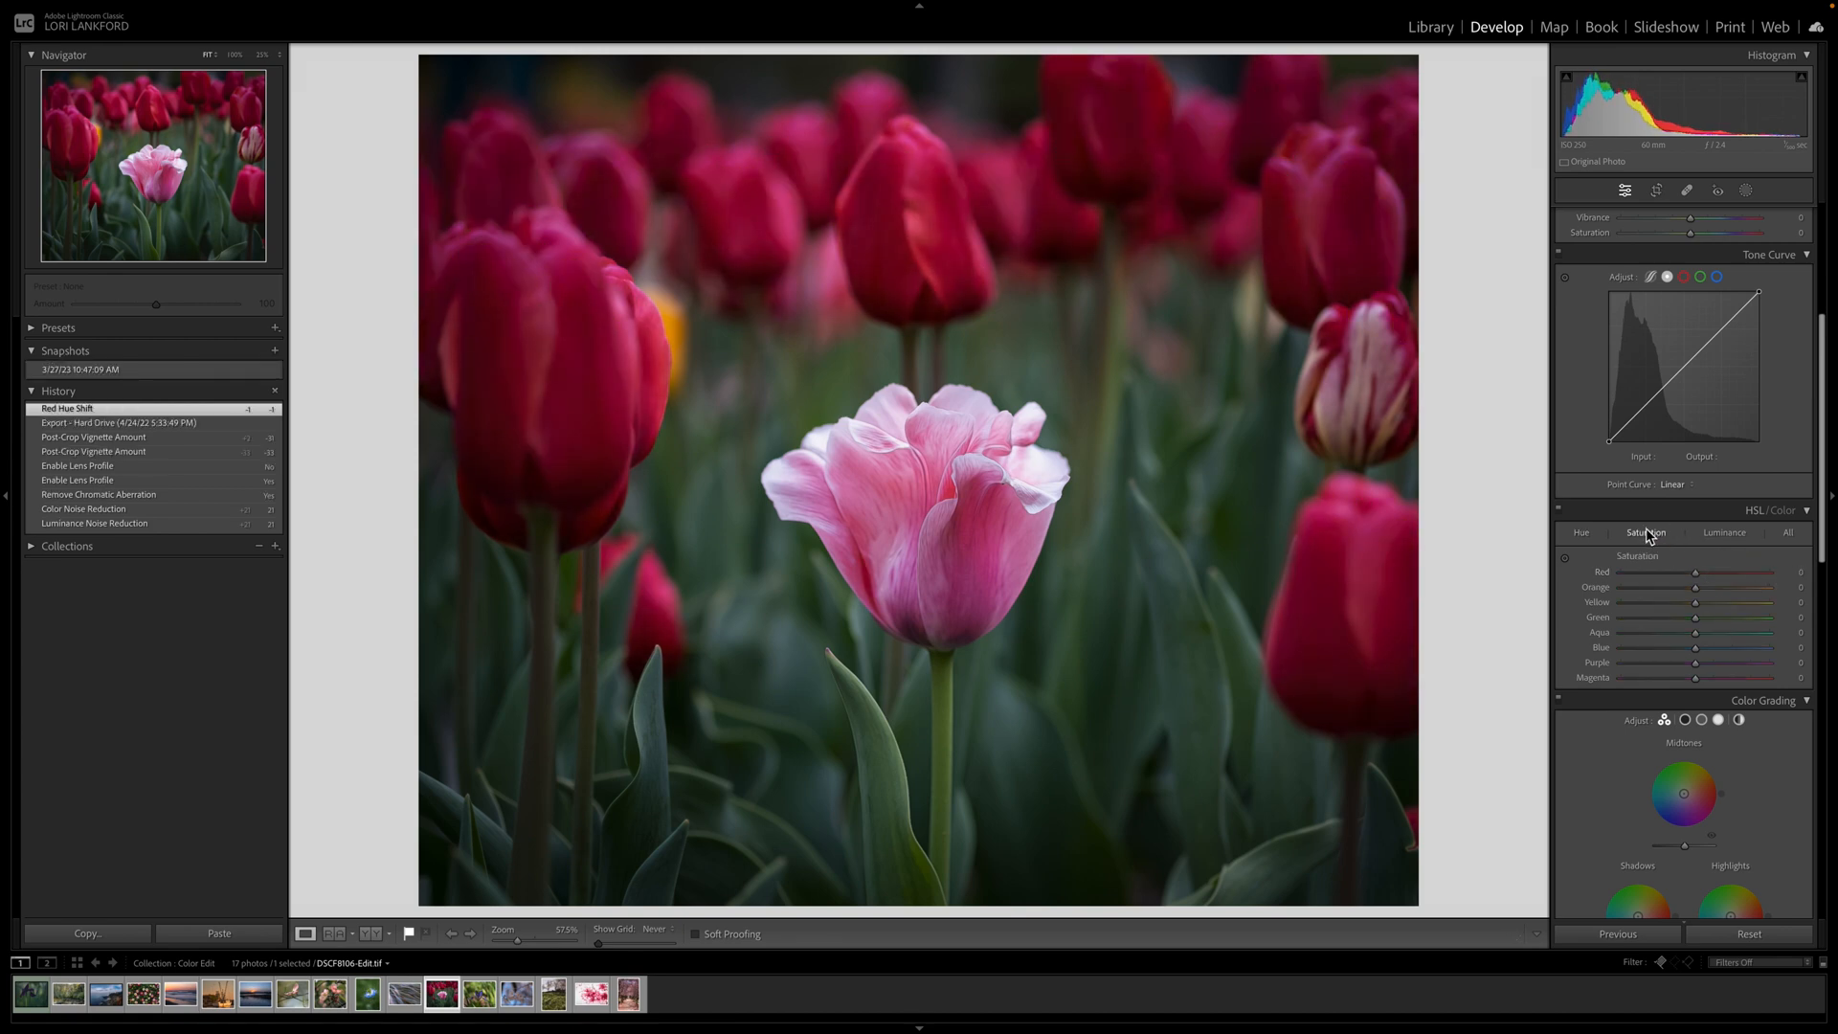
mouse_move(1696, 578)
left_mouse_down()
mouse_move(1777, 587)
mouse_move(1661, 588)
mouse_move(1695, 586)
left_mouse_up()
left_click(1719, 533)
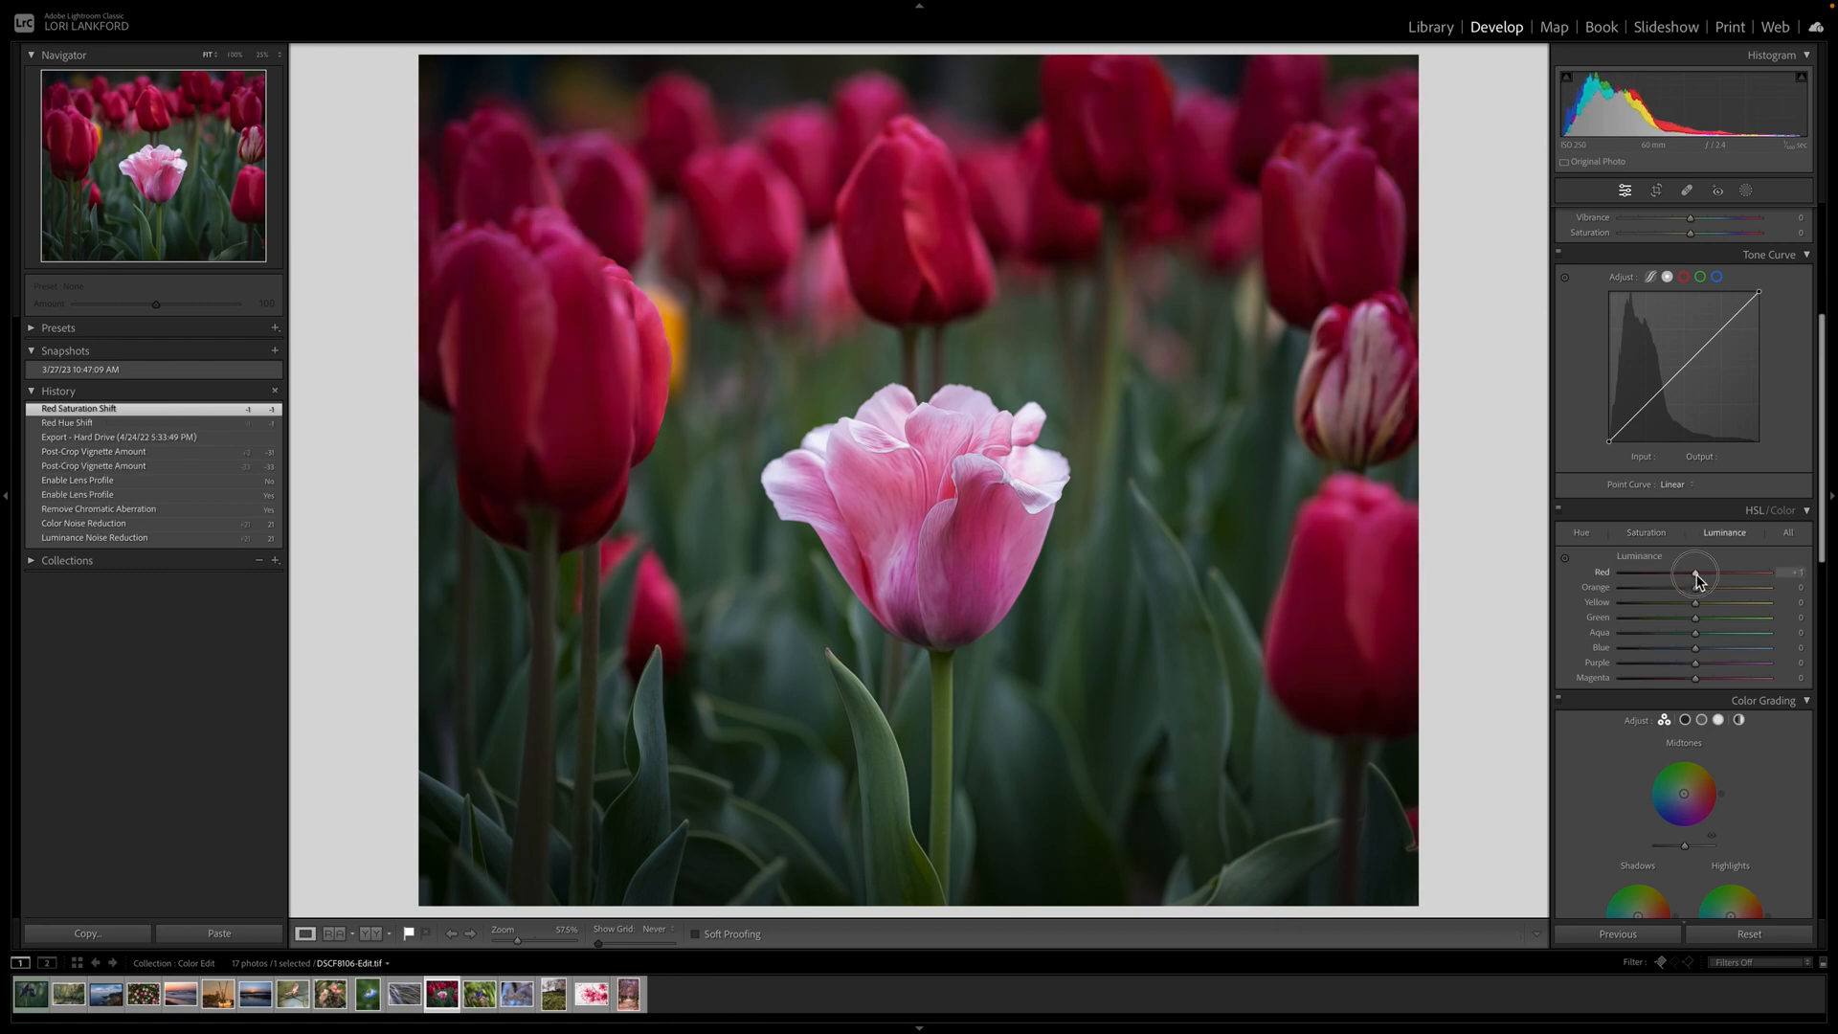
mouse_move(1696, 580)
left_mouse_down()
mouse_move(1744, 581)
mouse_move(1668, 582)
mouse_move(1697, 580)
left_mouse_up()
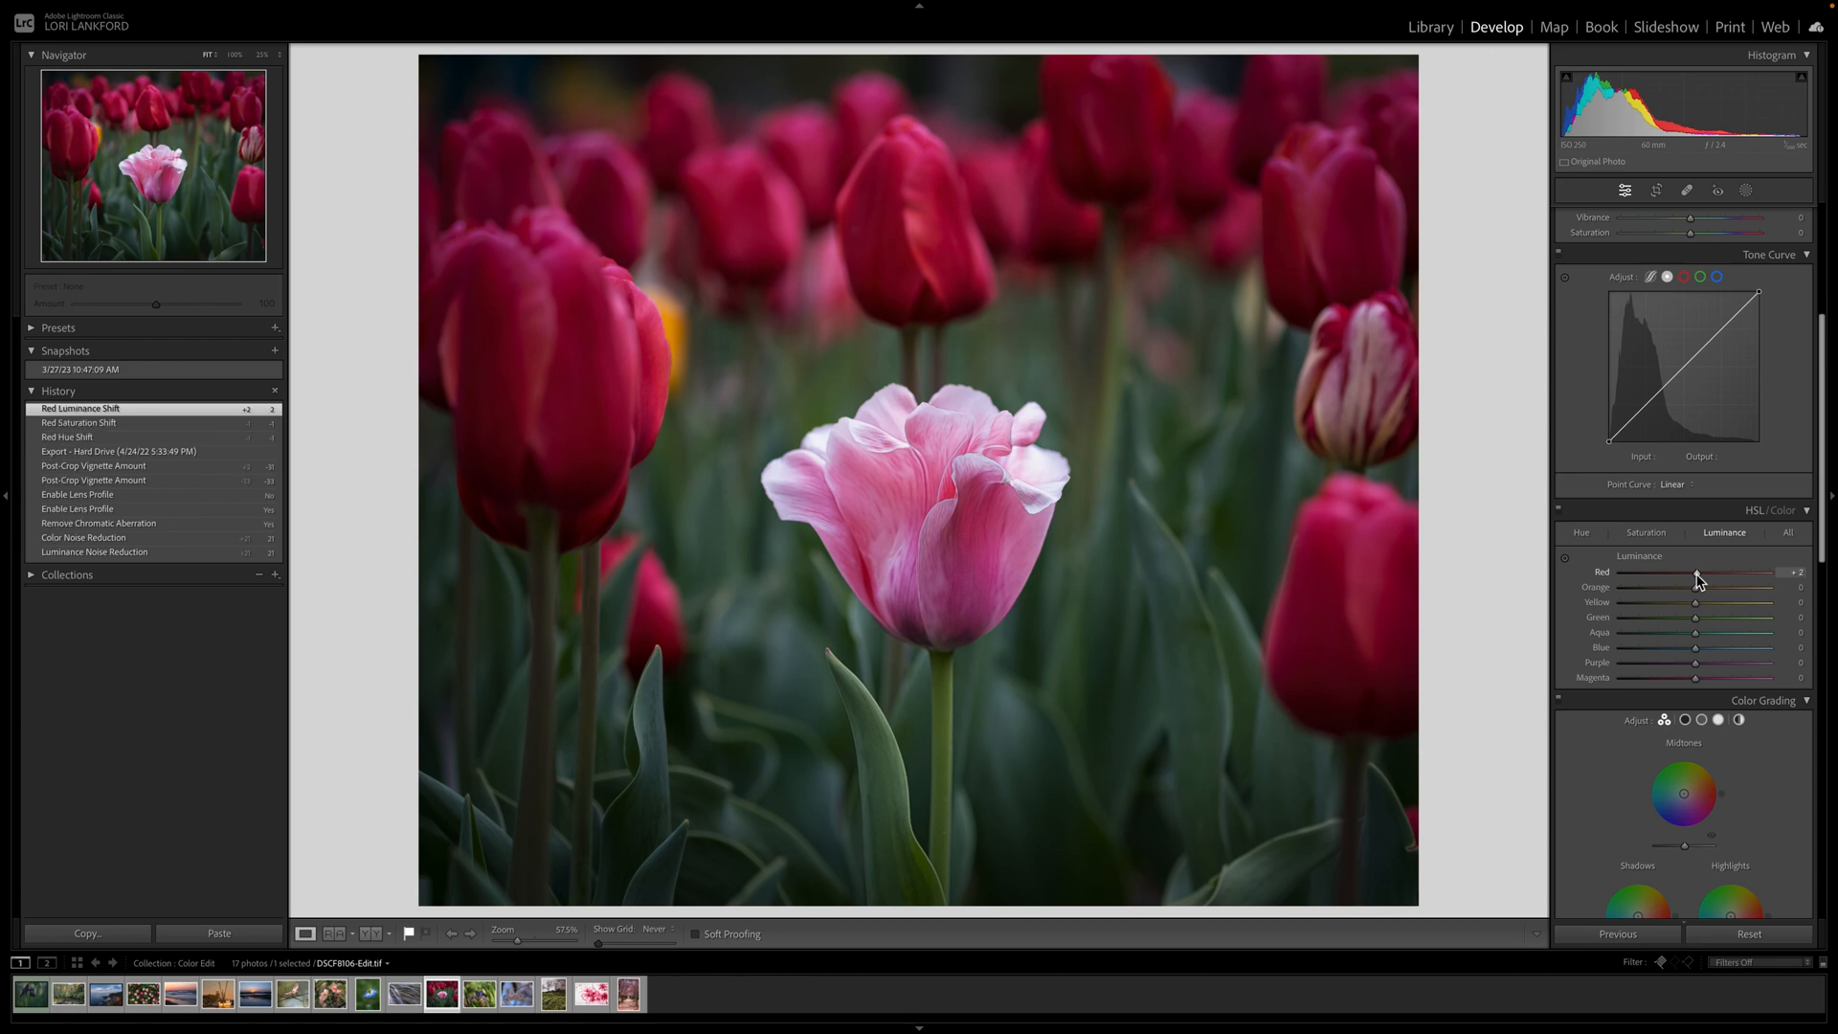
left_click(1636, 539)
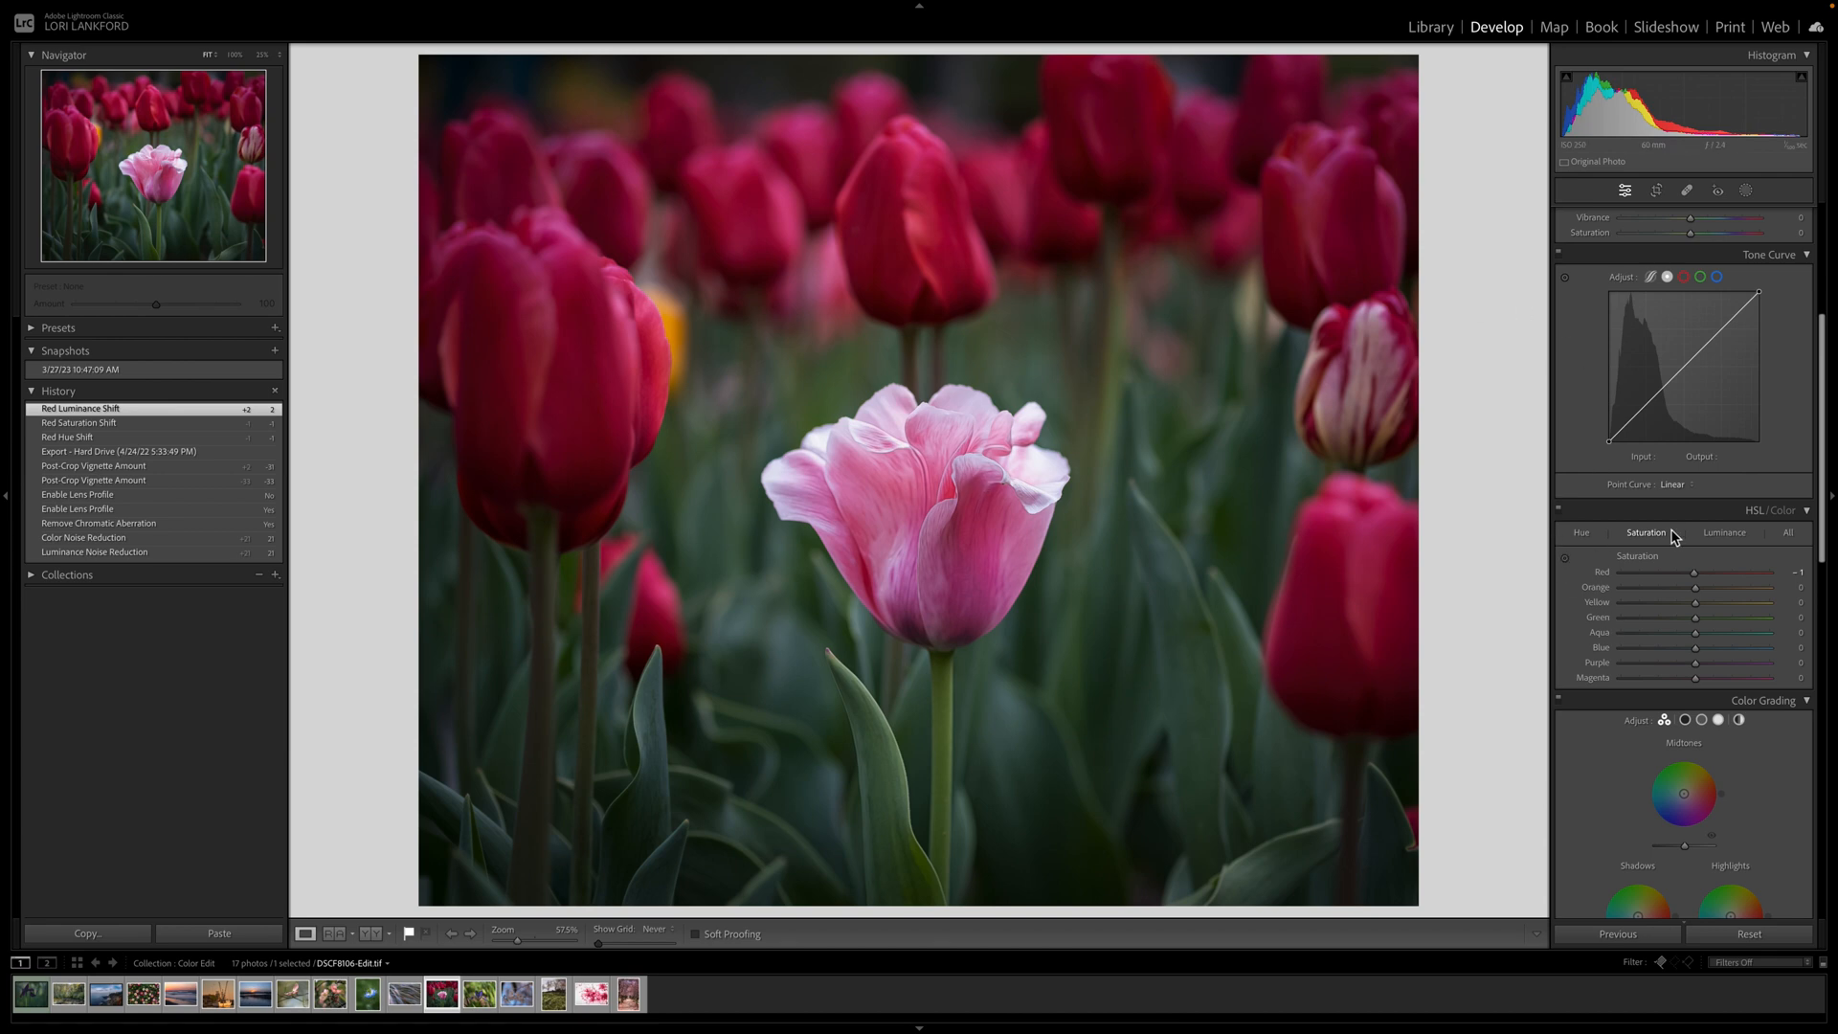
Drag the Saturation targeted tool on the leaves, settling on aqua +7 and green +3.
left_click(1566, 559)
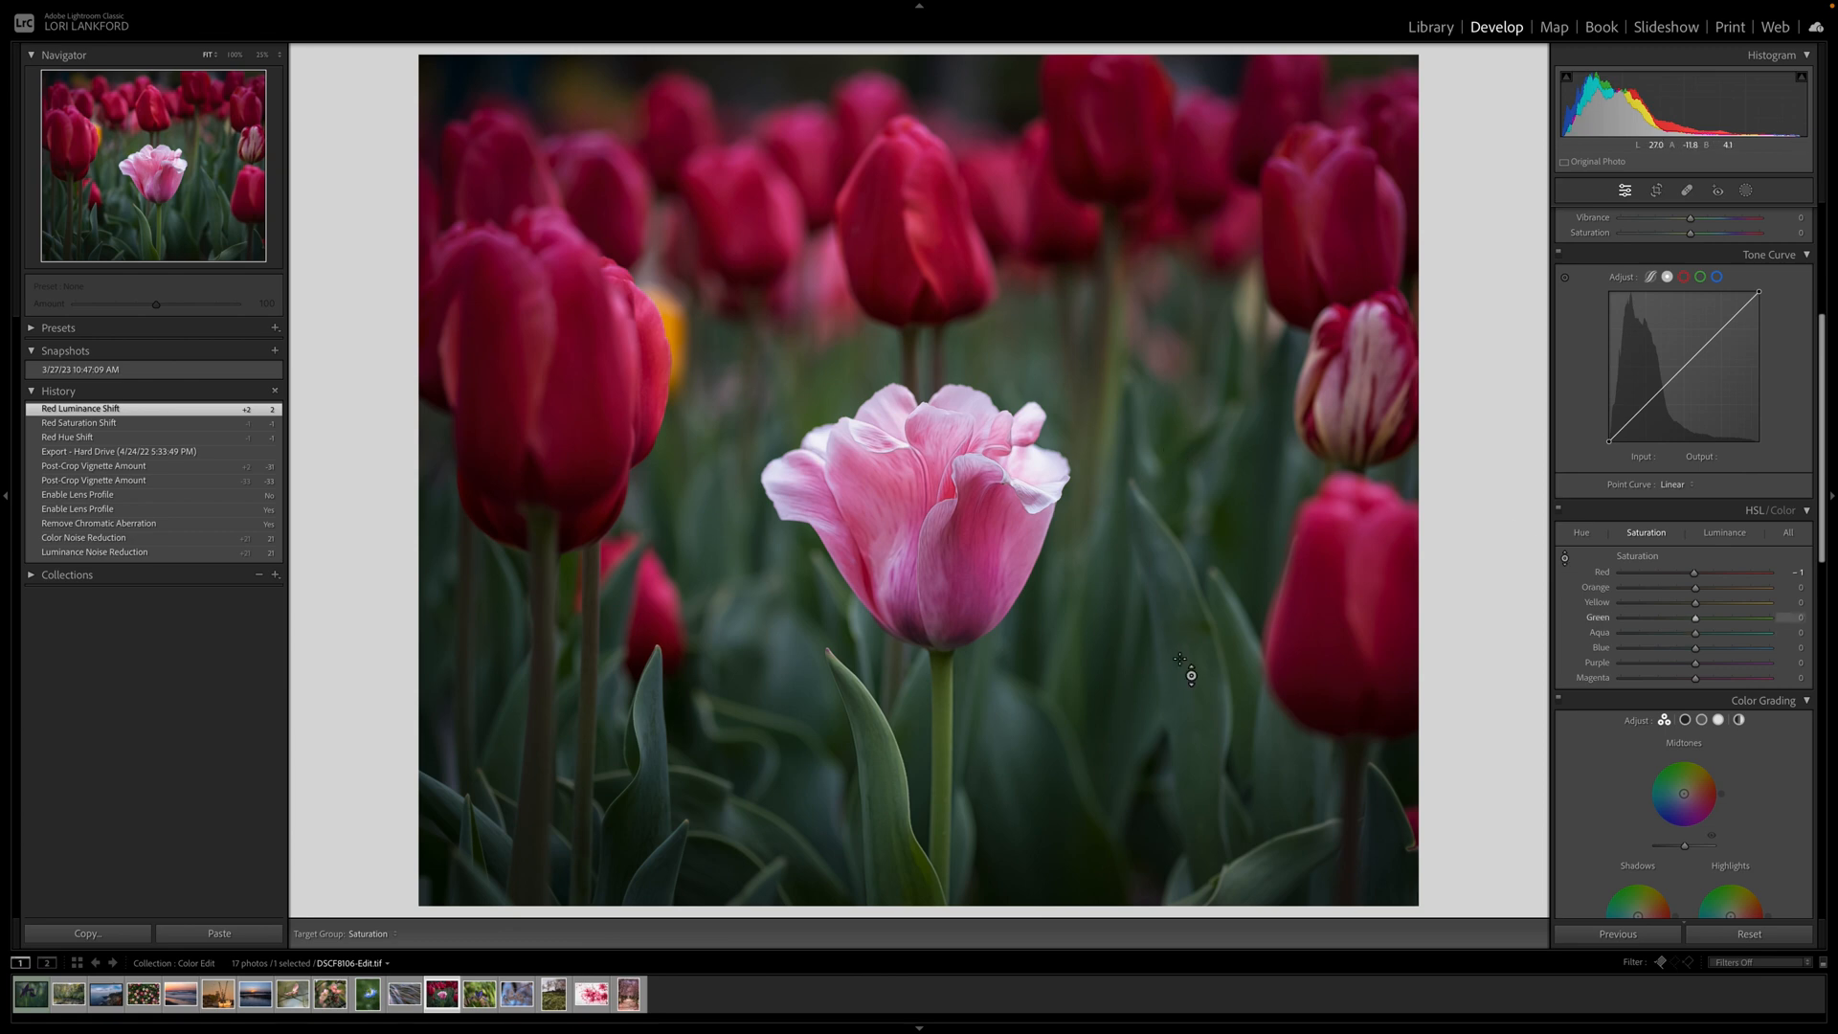
left_click_drag(1181, 664, 1182, 627)
left_click_drag(1181, 654, 1181, 712)
left_click_drag(1181, 660, 1181, 604)
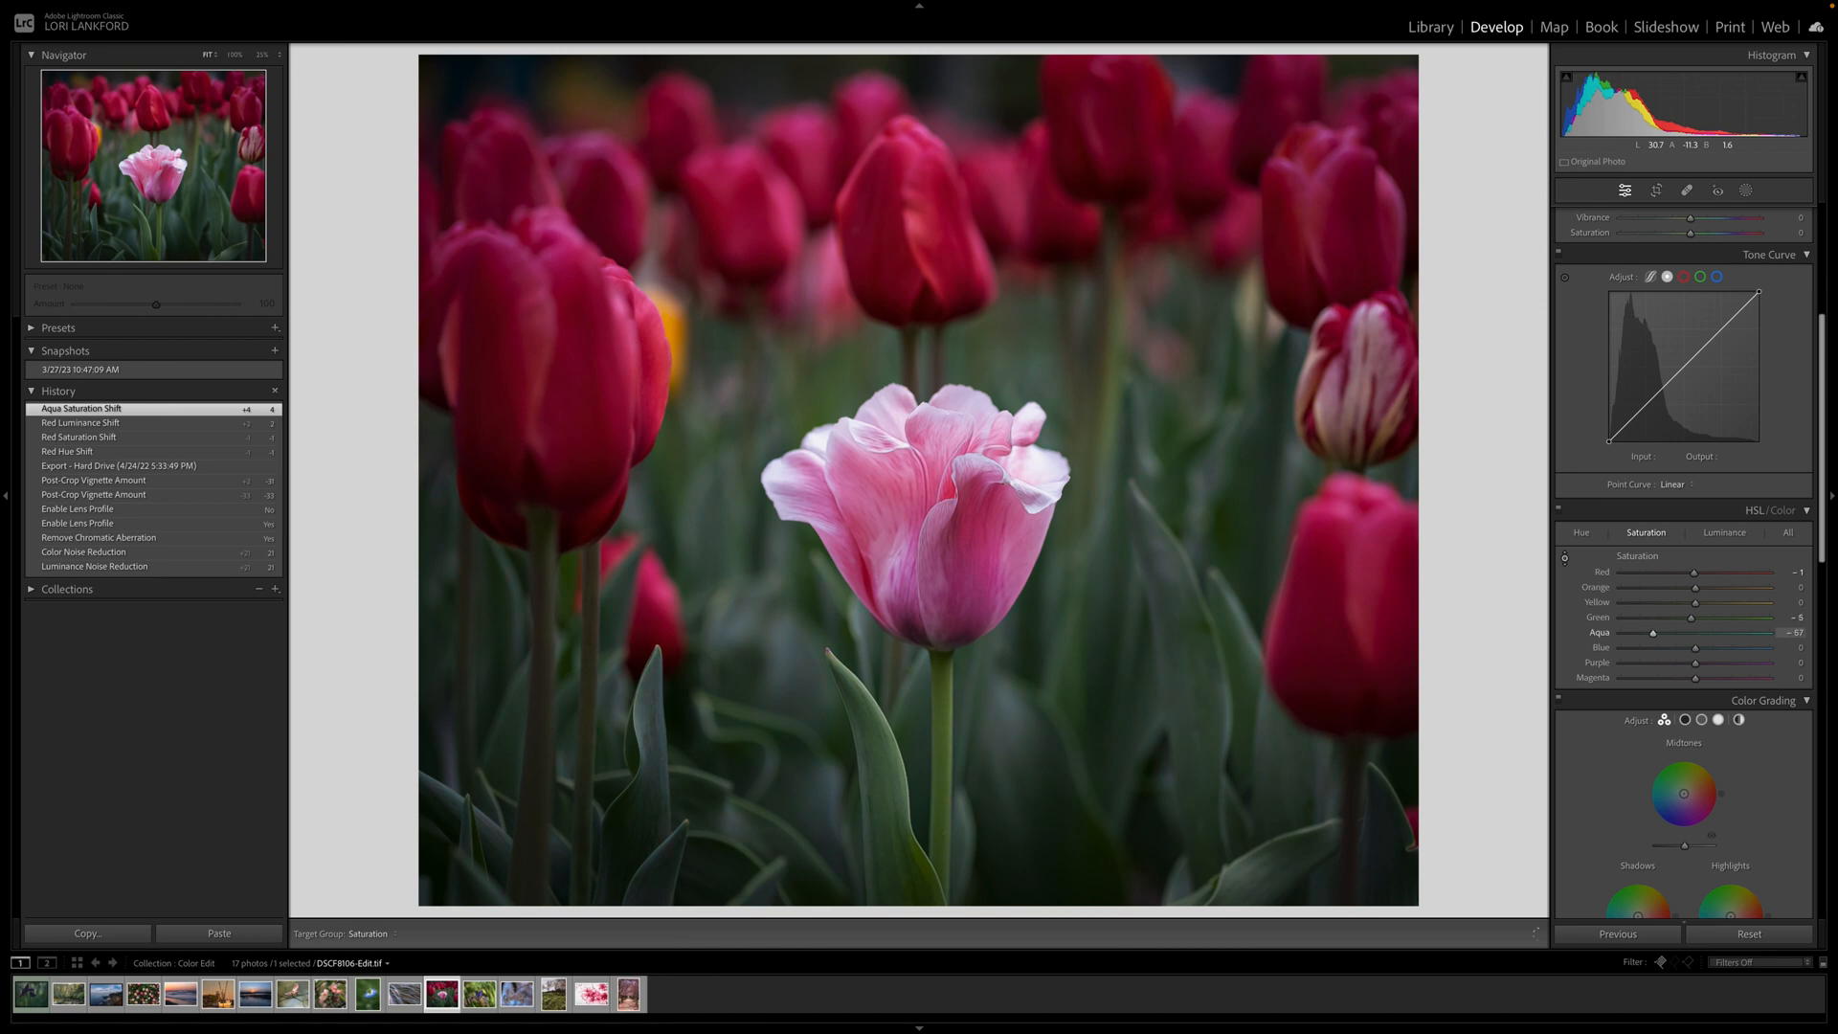
left_click_drag(1181, 689, 1181, 704)
left_click_drag(1182, 704, 1161, 616)
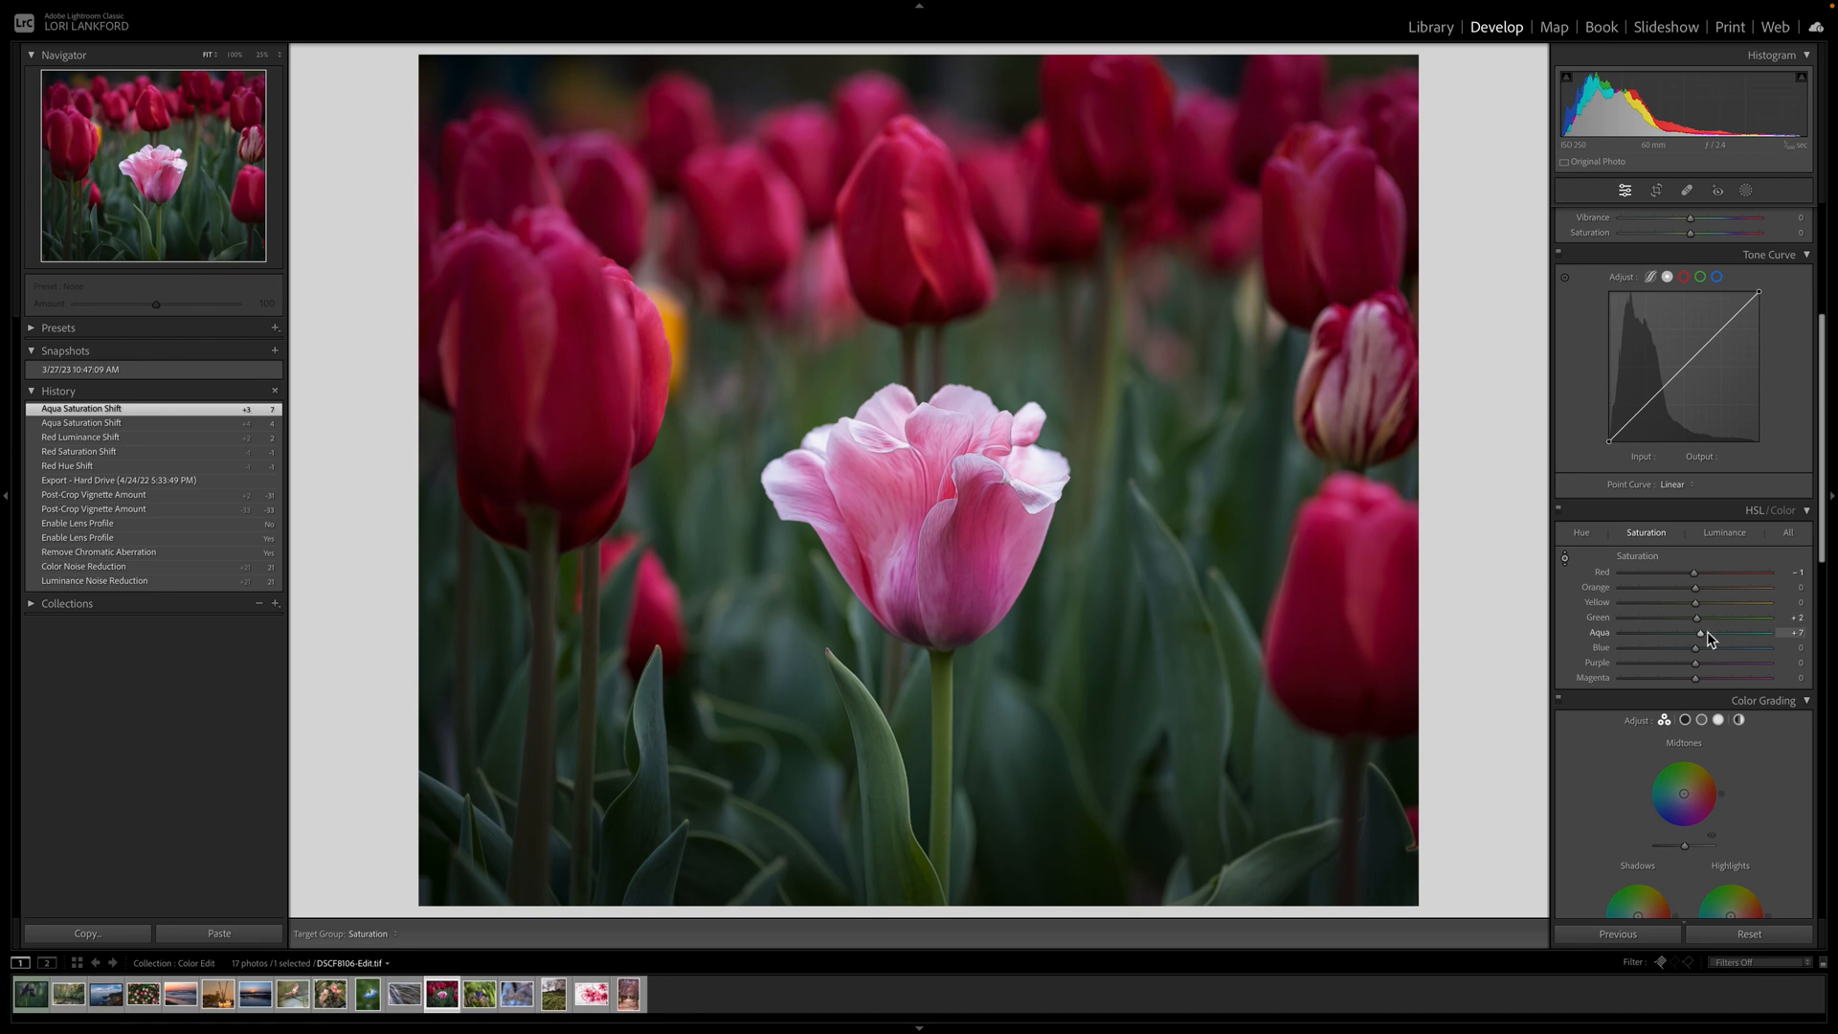
left_click_drag(1187, 670, 1187, 649)
left_click_drag(1187, 670, 1188, 664)
left_click_drag(1187, 670, 1189, 676)
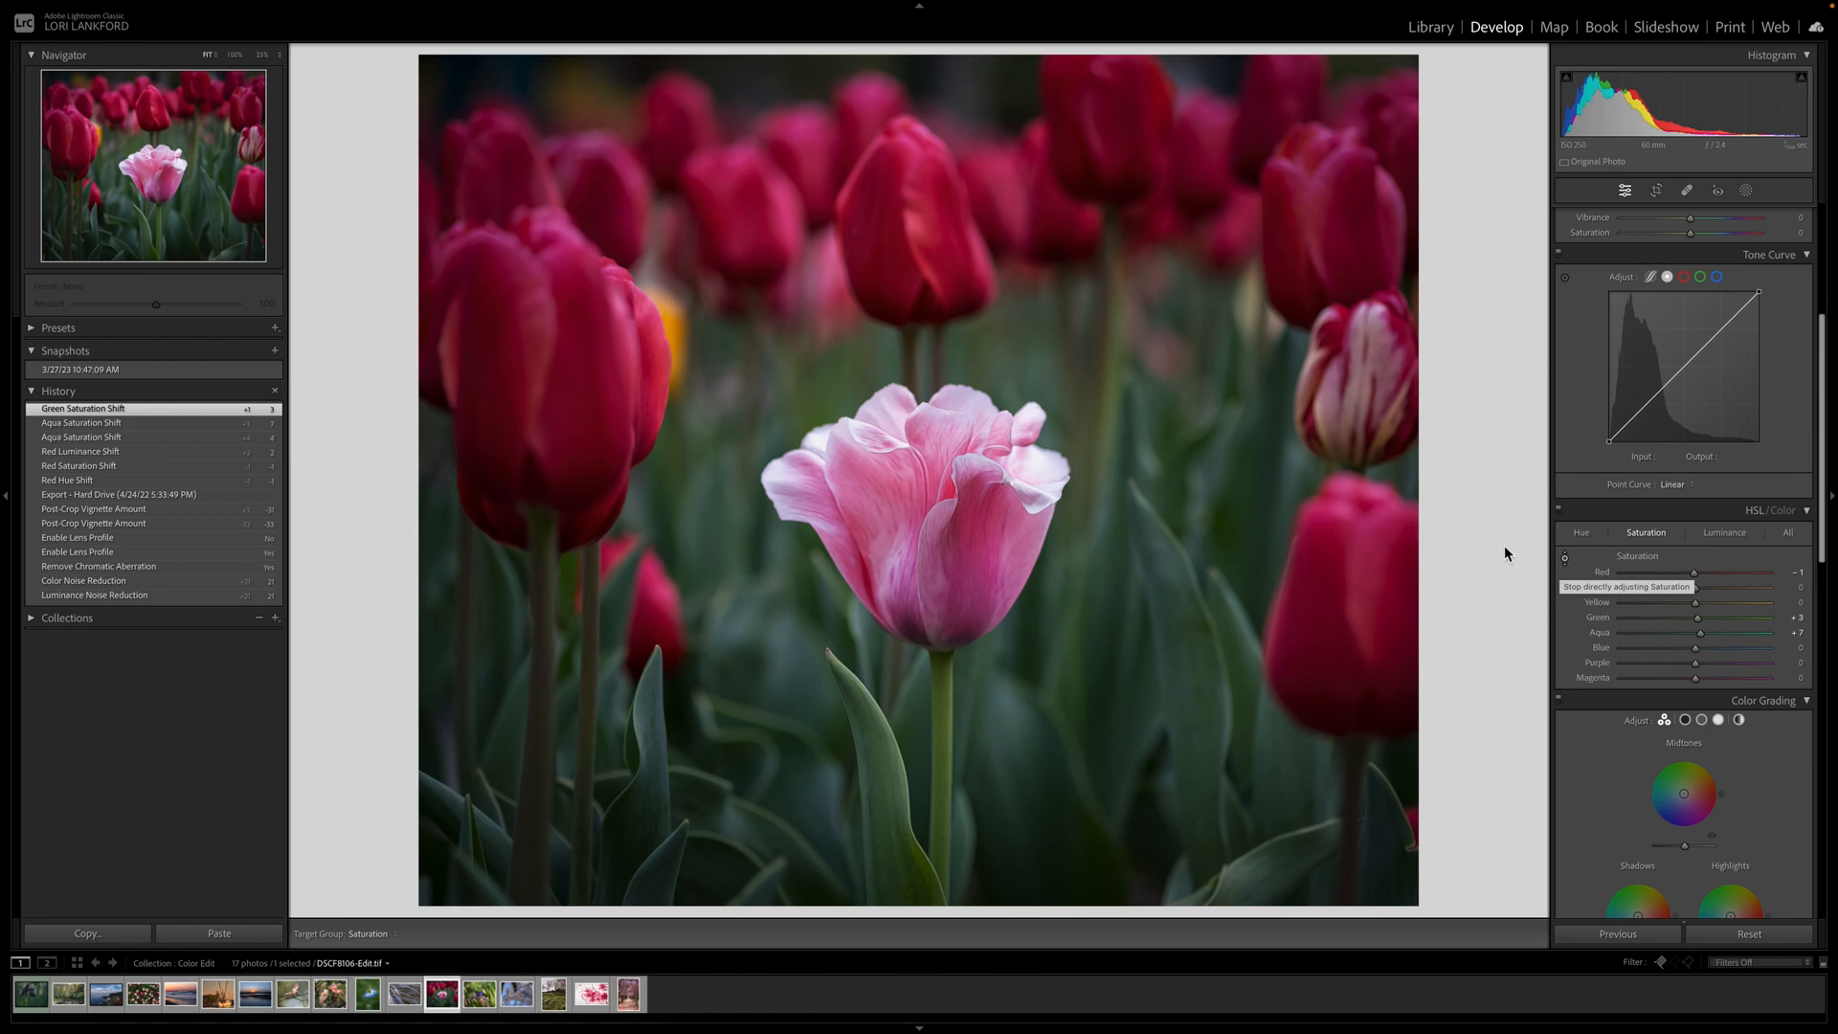
Revert the photo to its Export history state, discarding the foliage saturation edits.
left_click(138, 495)
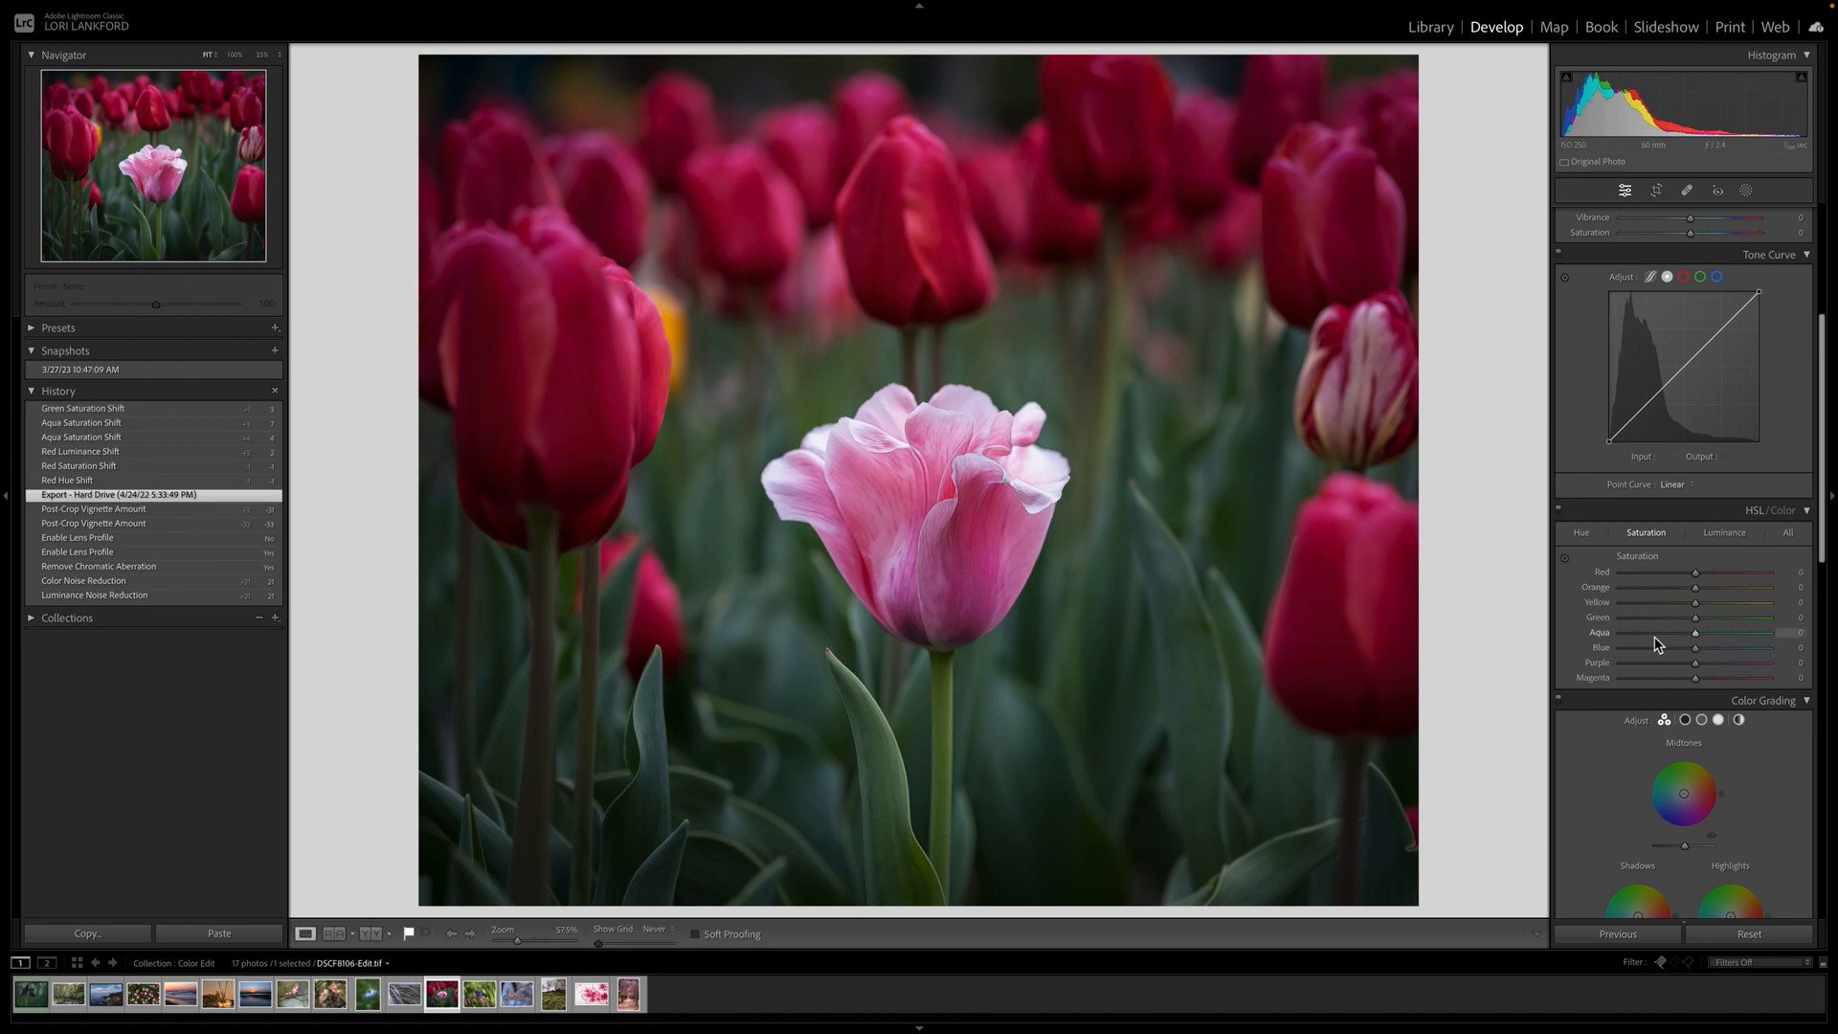
left_click(1745, 193)
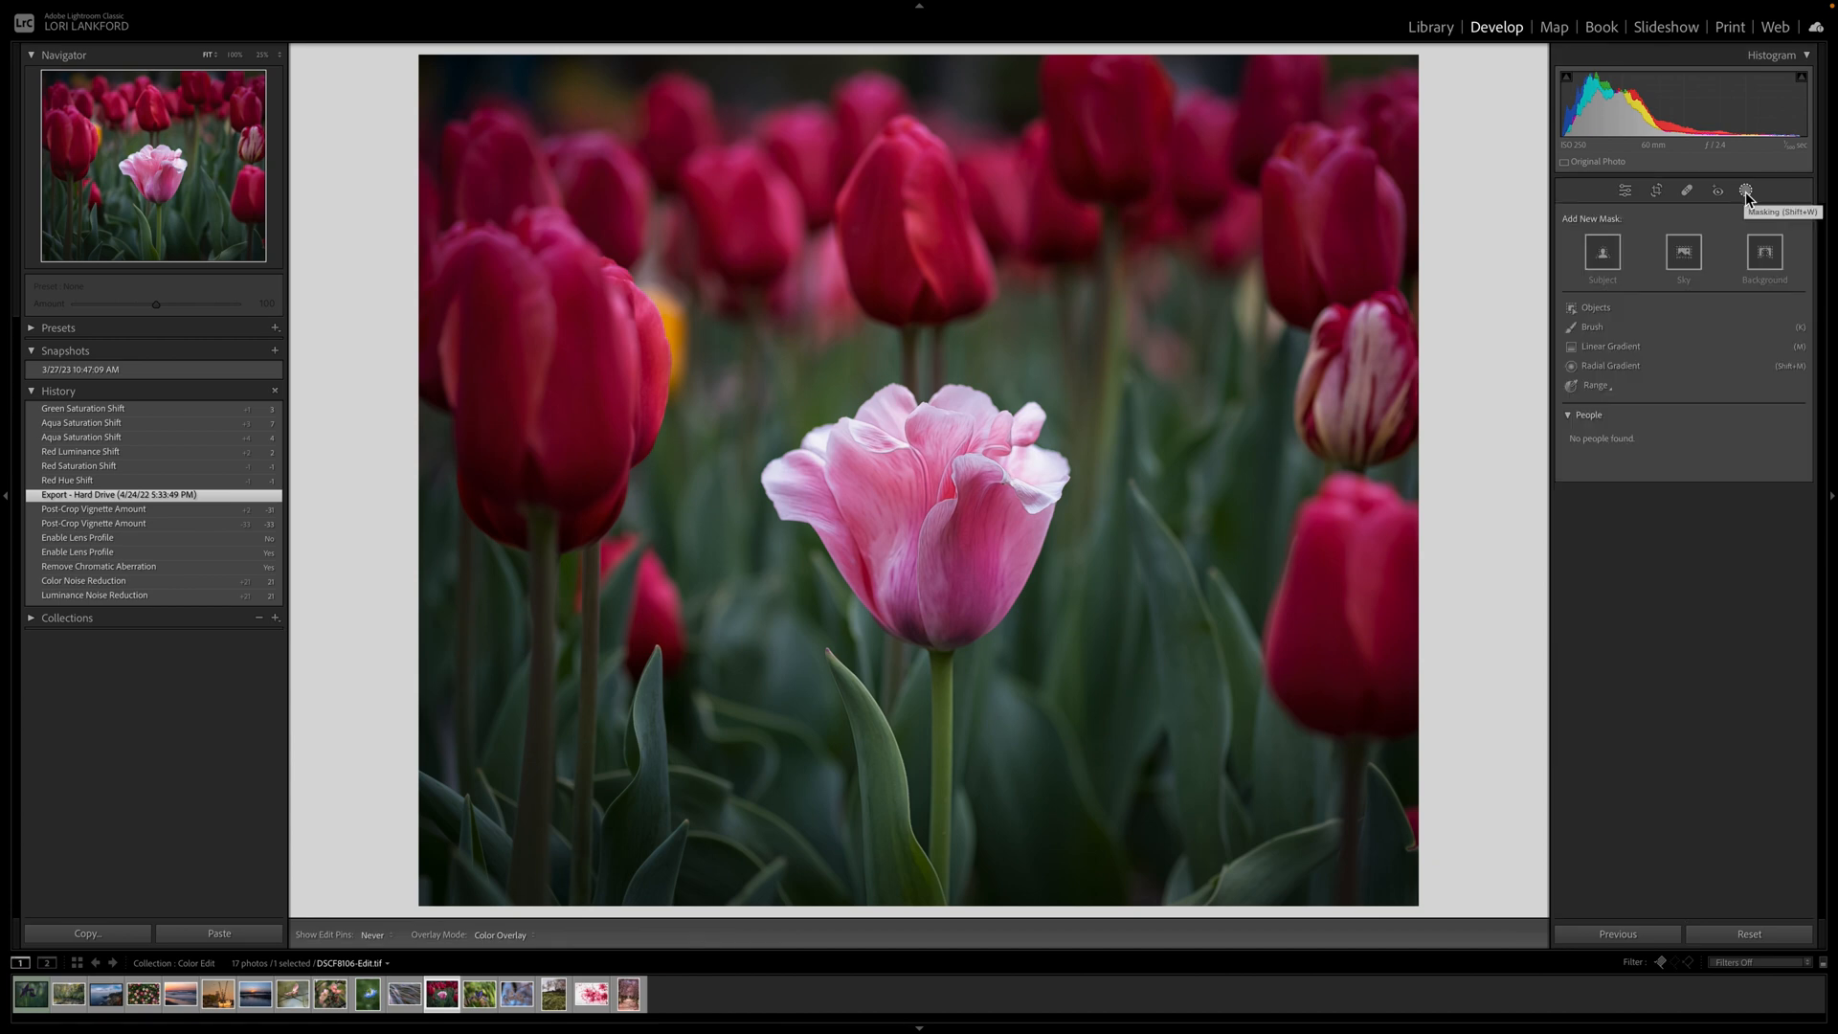
left_click(1626, 193)
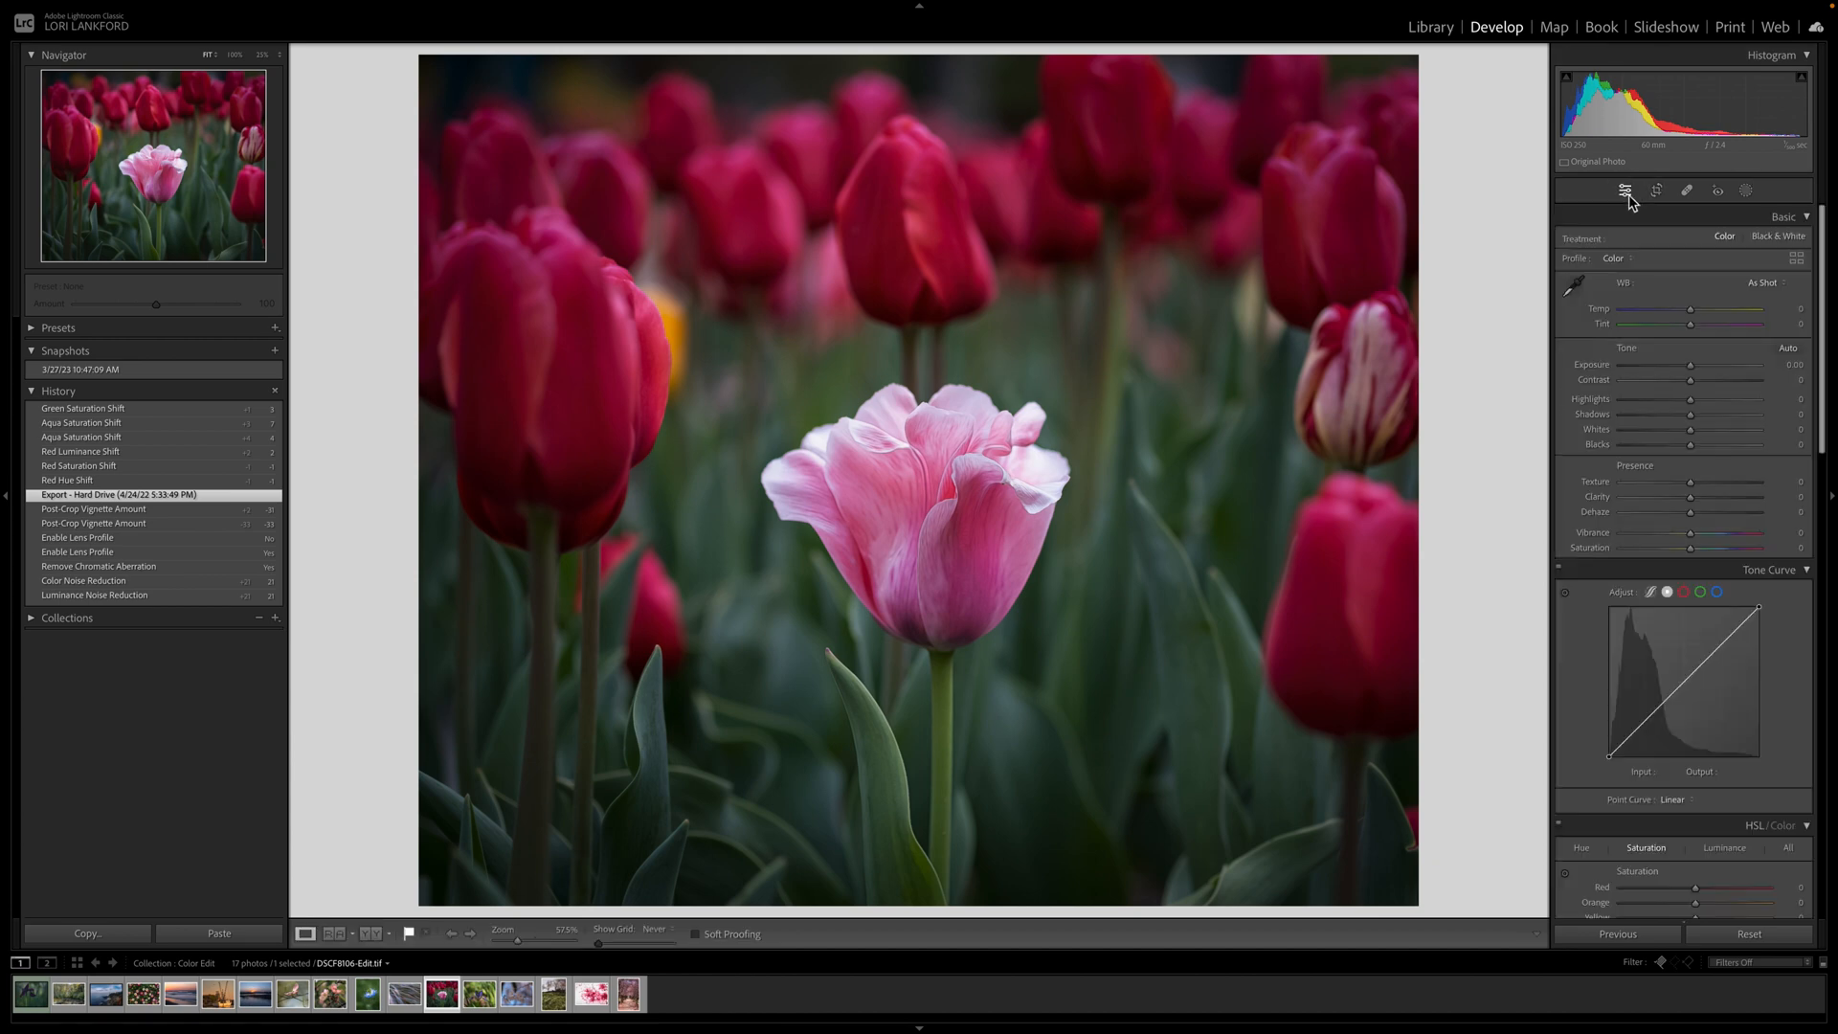
scroll(1694, 722, "down", 6)
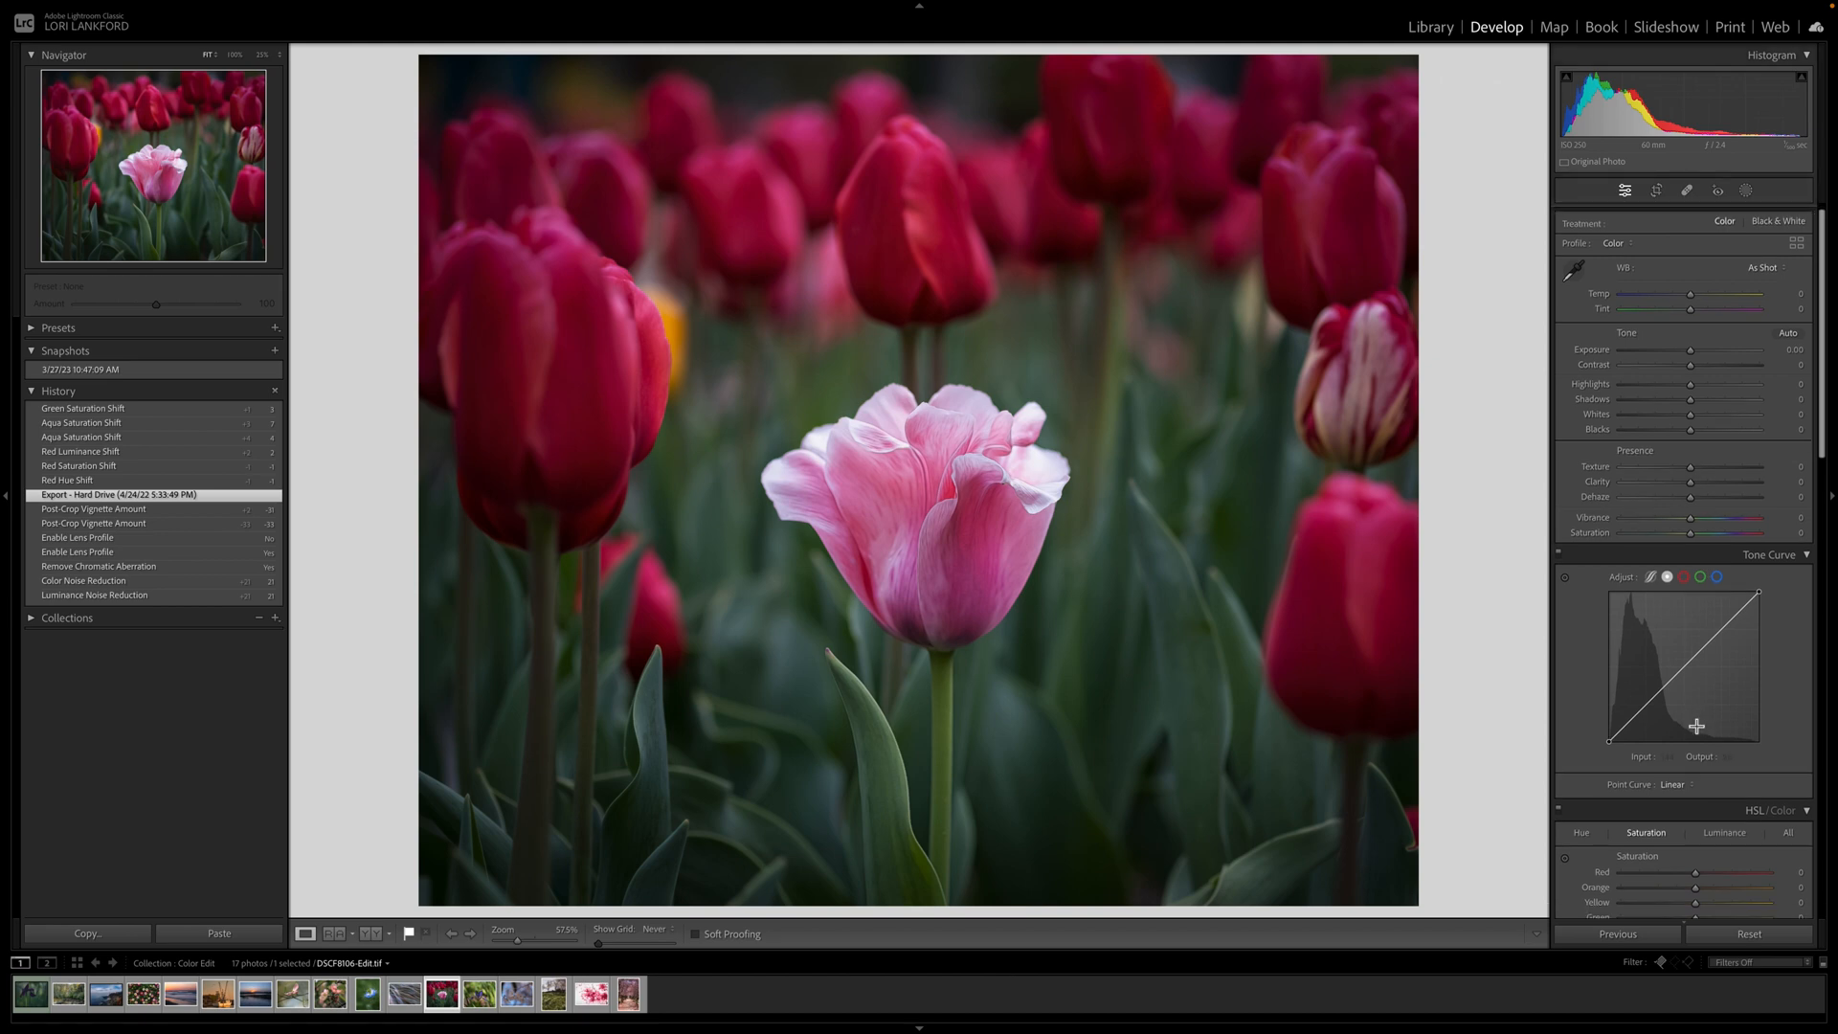
scroll(1647, 414, "up", 1)
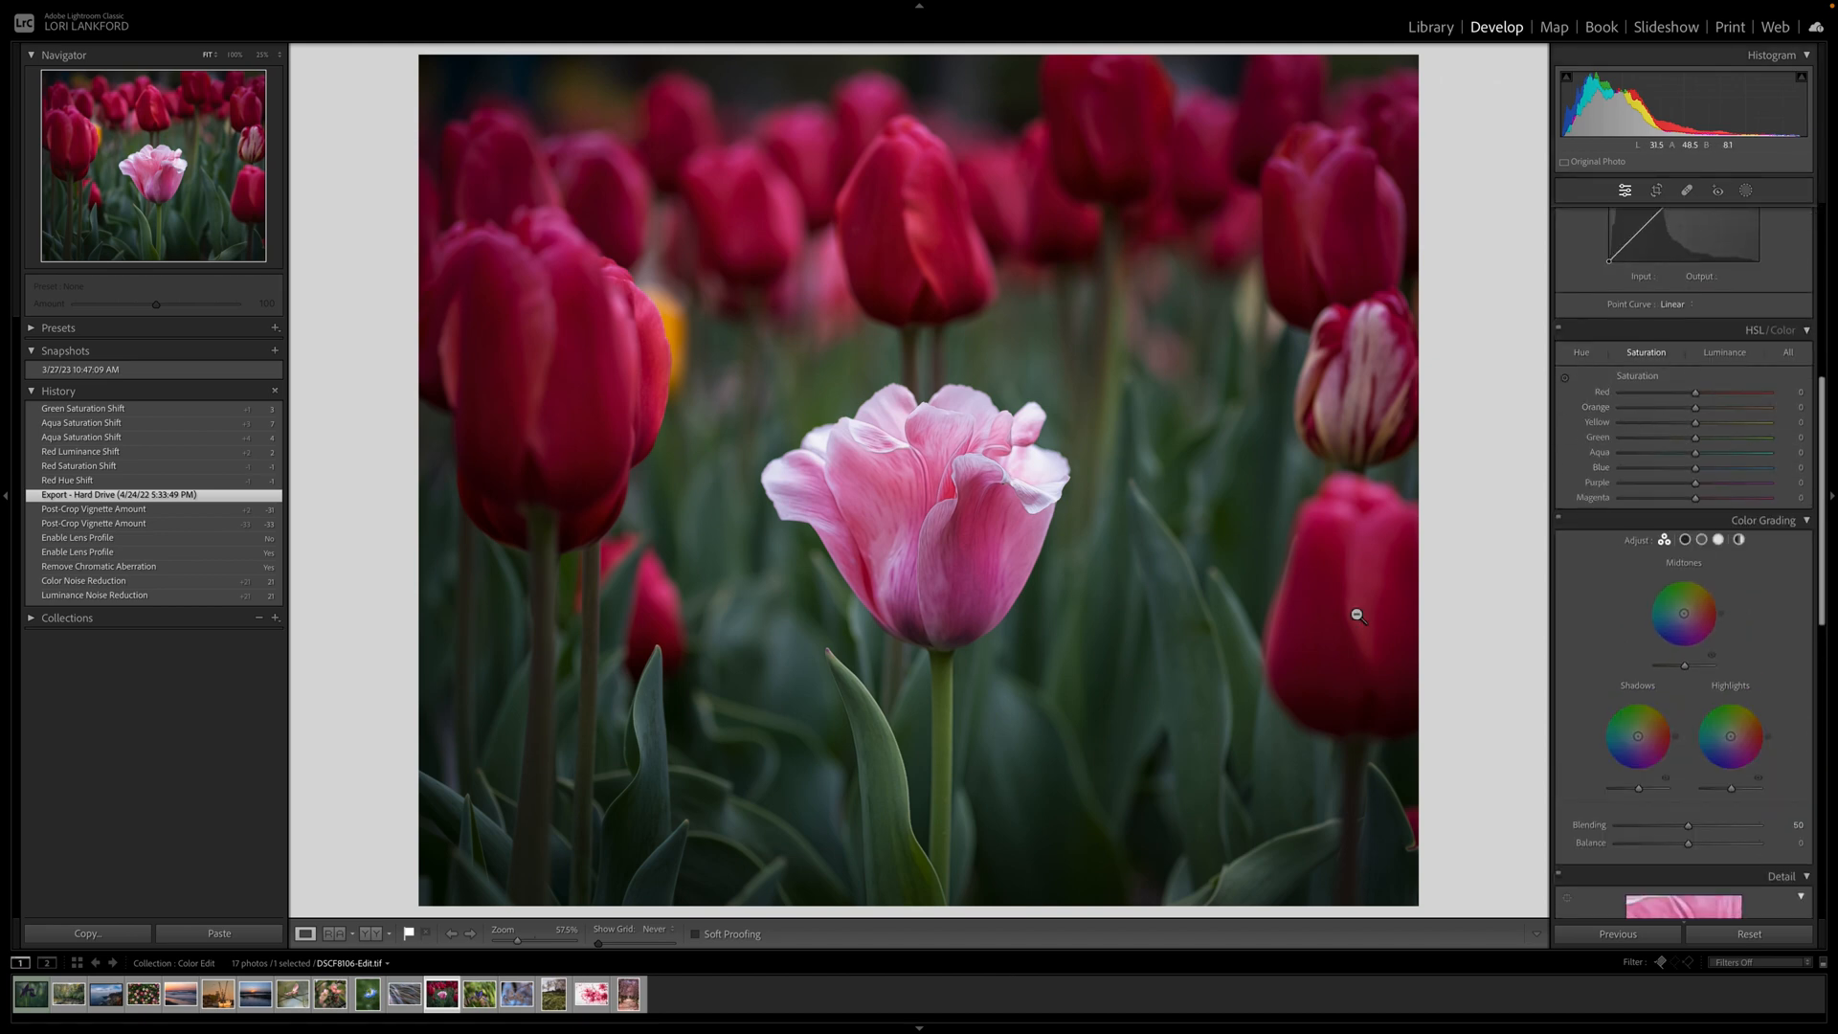
Set HSL Red Saturation to +4 after a larger trial boost.
left_click_drag(1694, 394, 1759, 394)
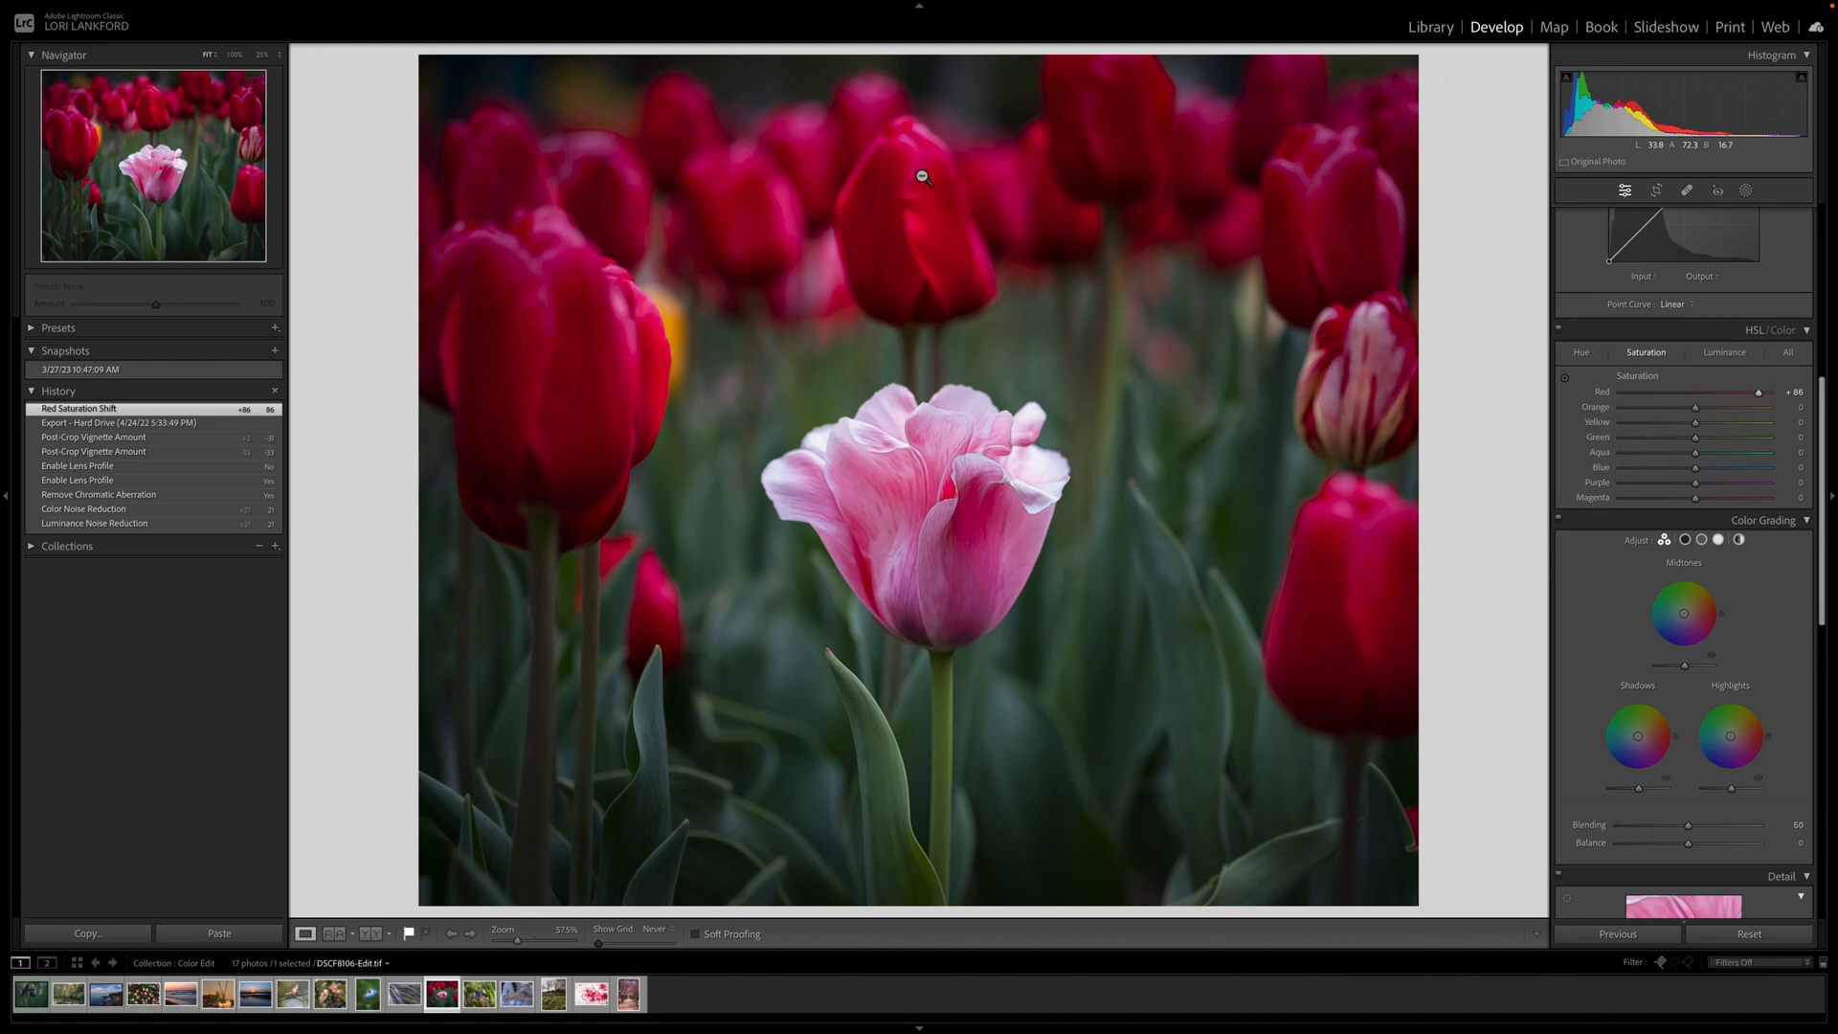
left_click(1700, 395)
scroll(1700, 394, "up", 5)
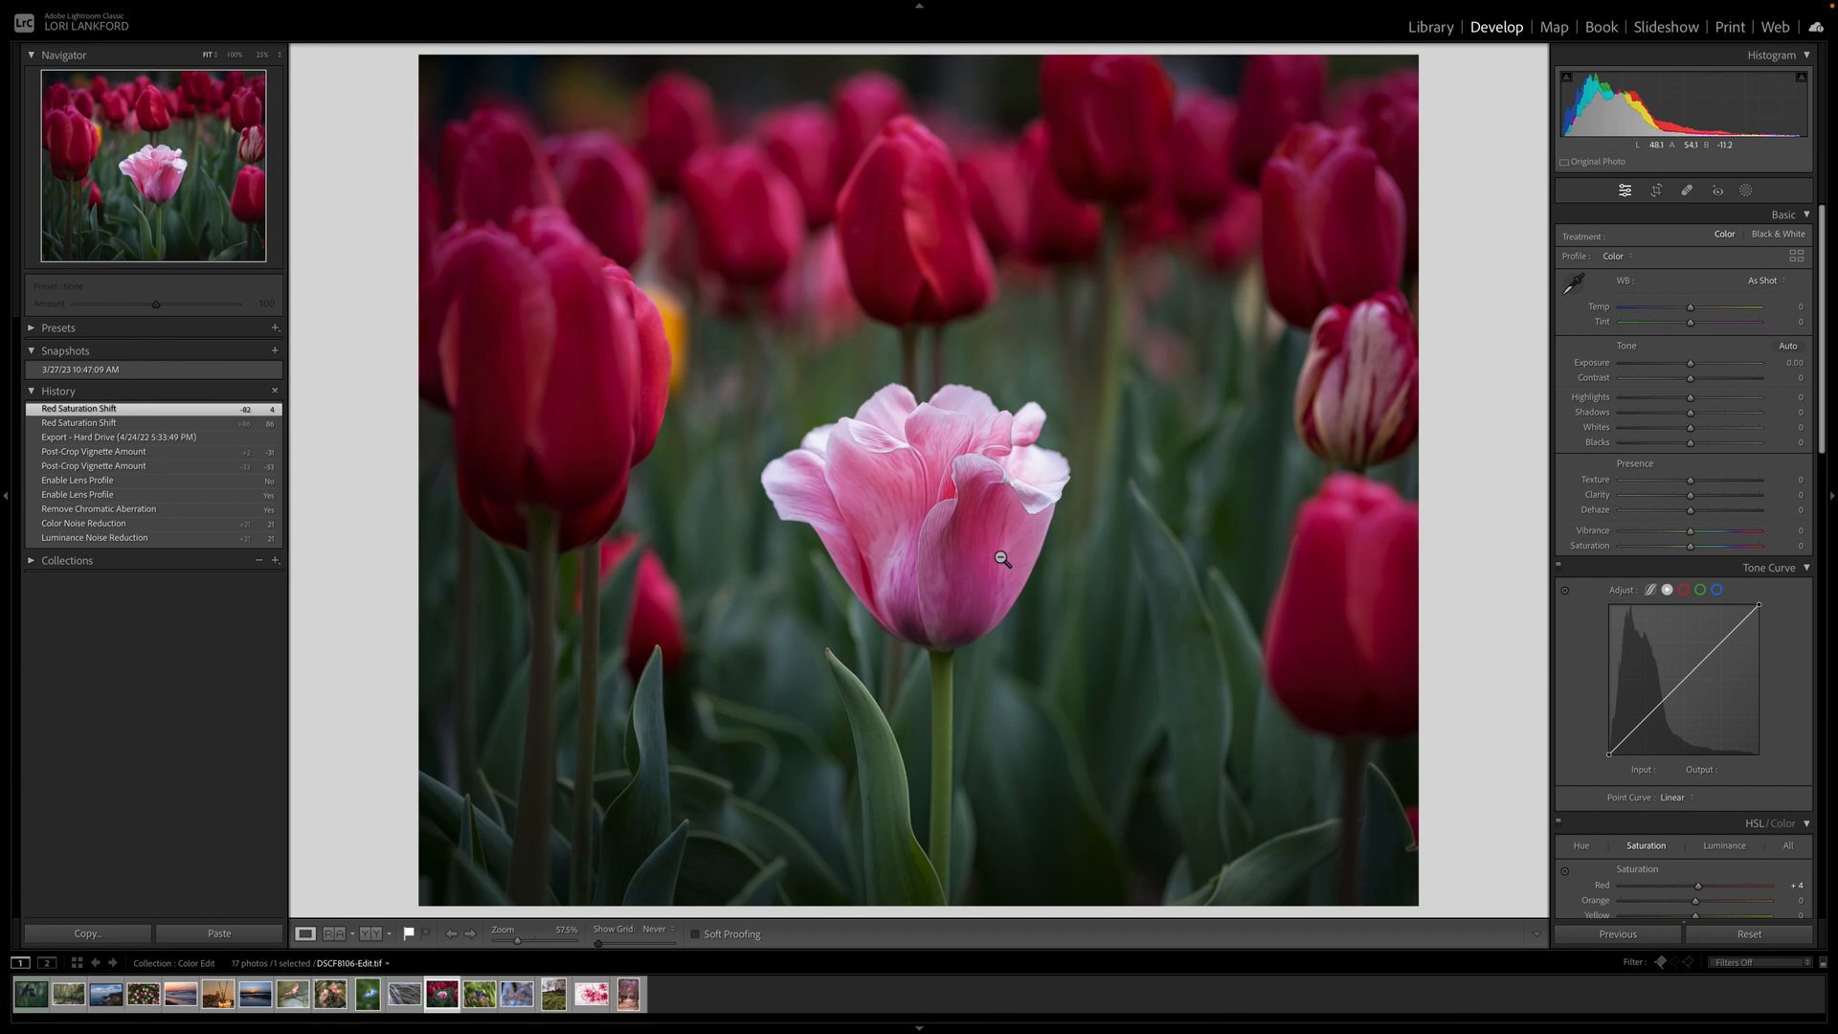
left_click(1745, 193)
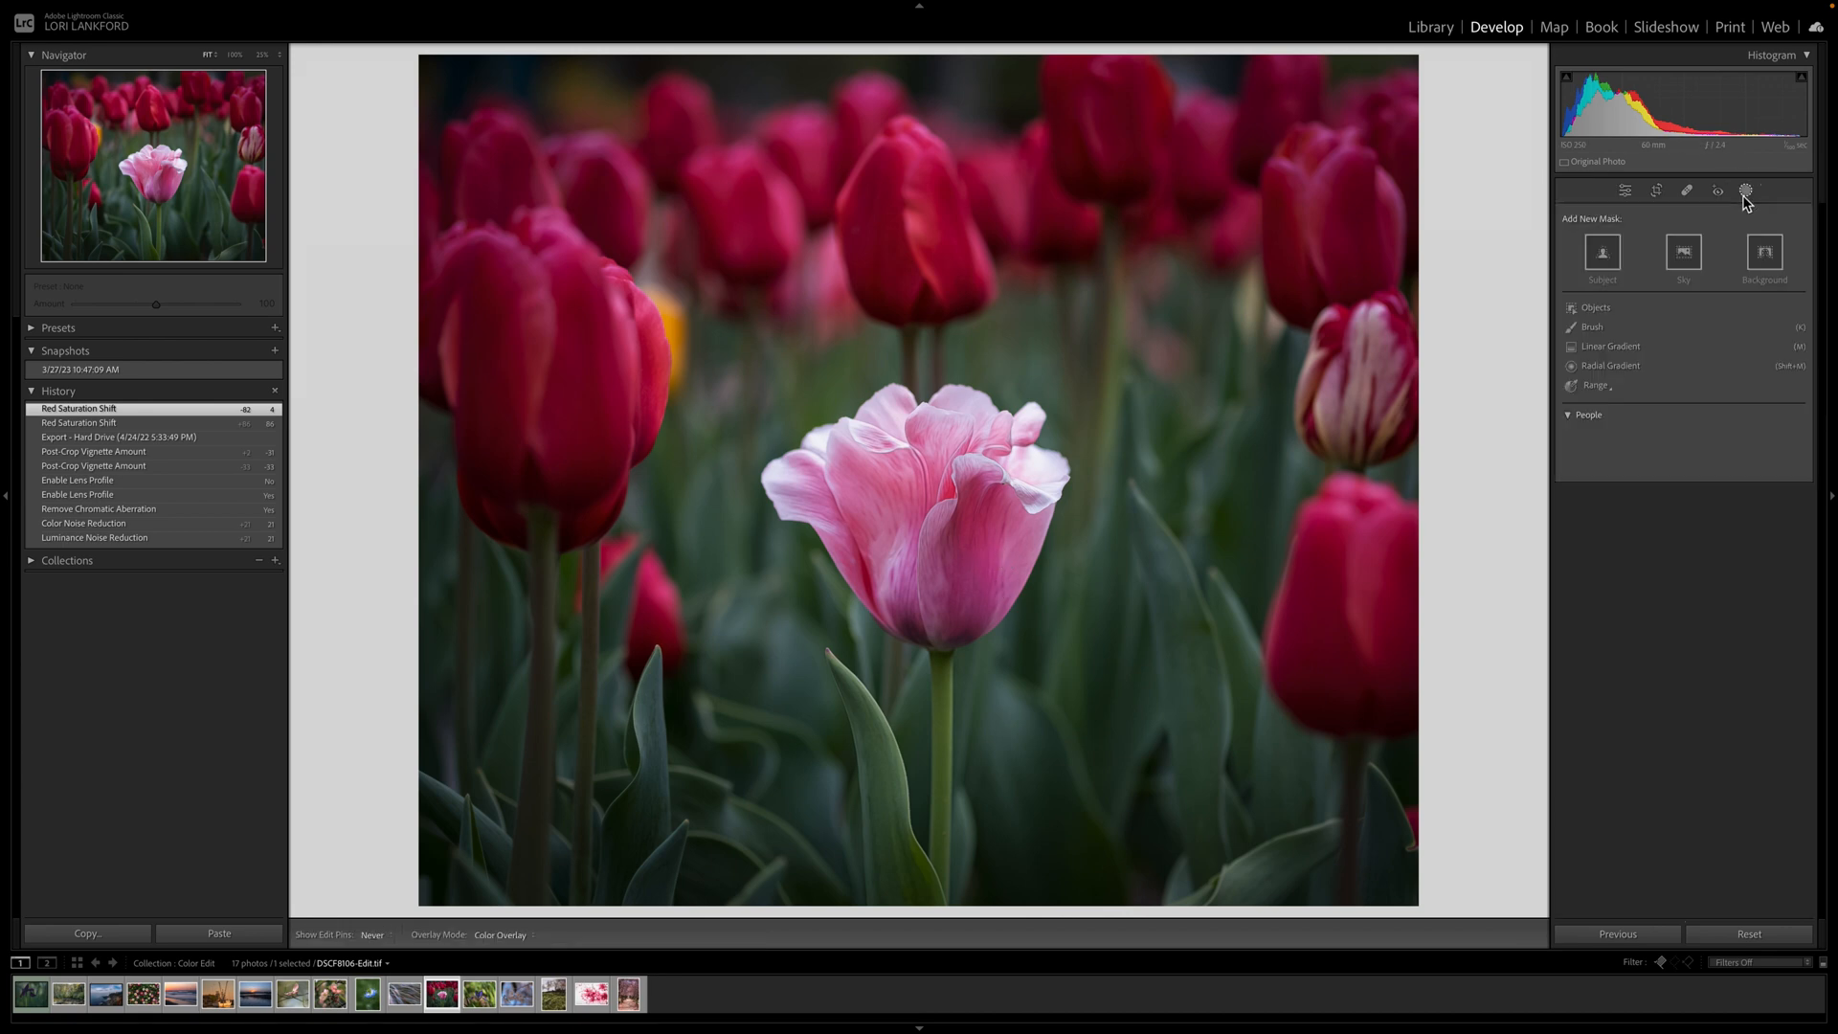
Create an Objects mask around the centre pink tulip with the overlay hidden.
left_click(1595, 307)
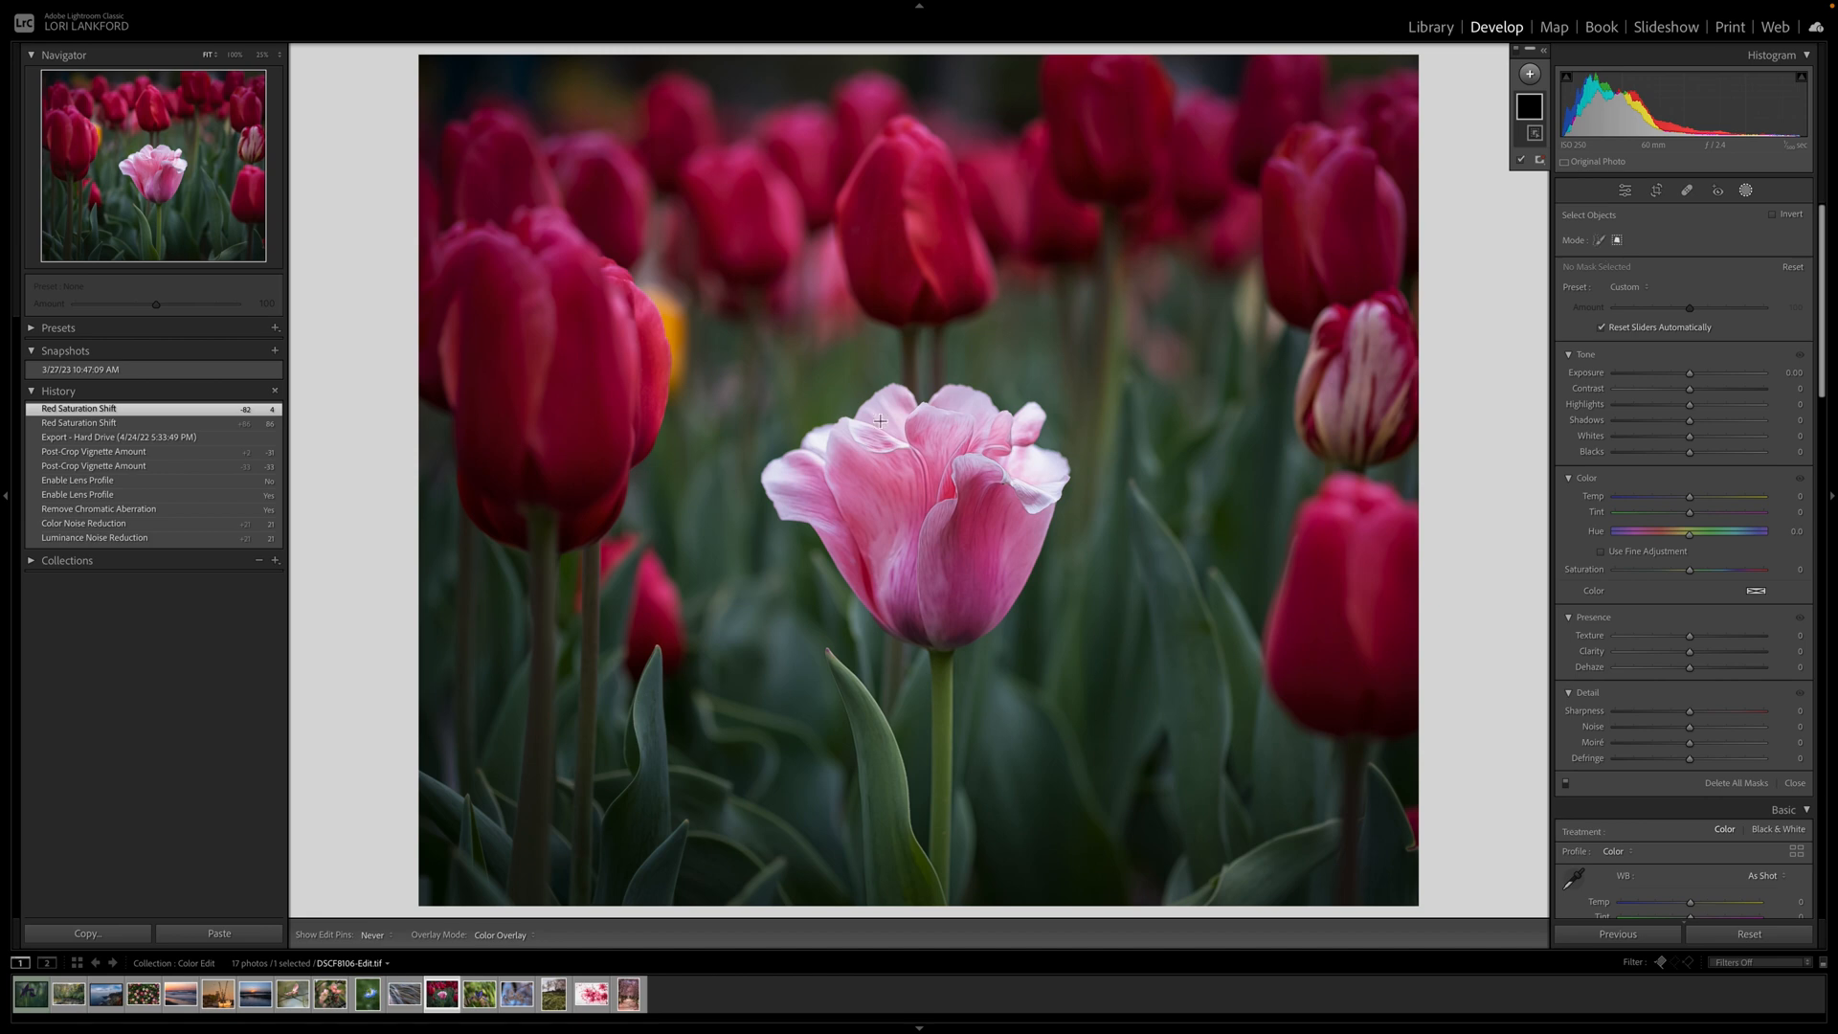
left_click_drag(746, 374, 1110, 672)
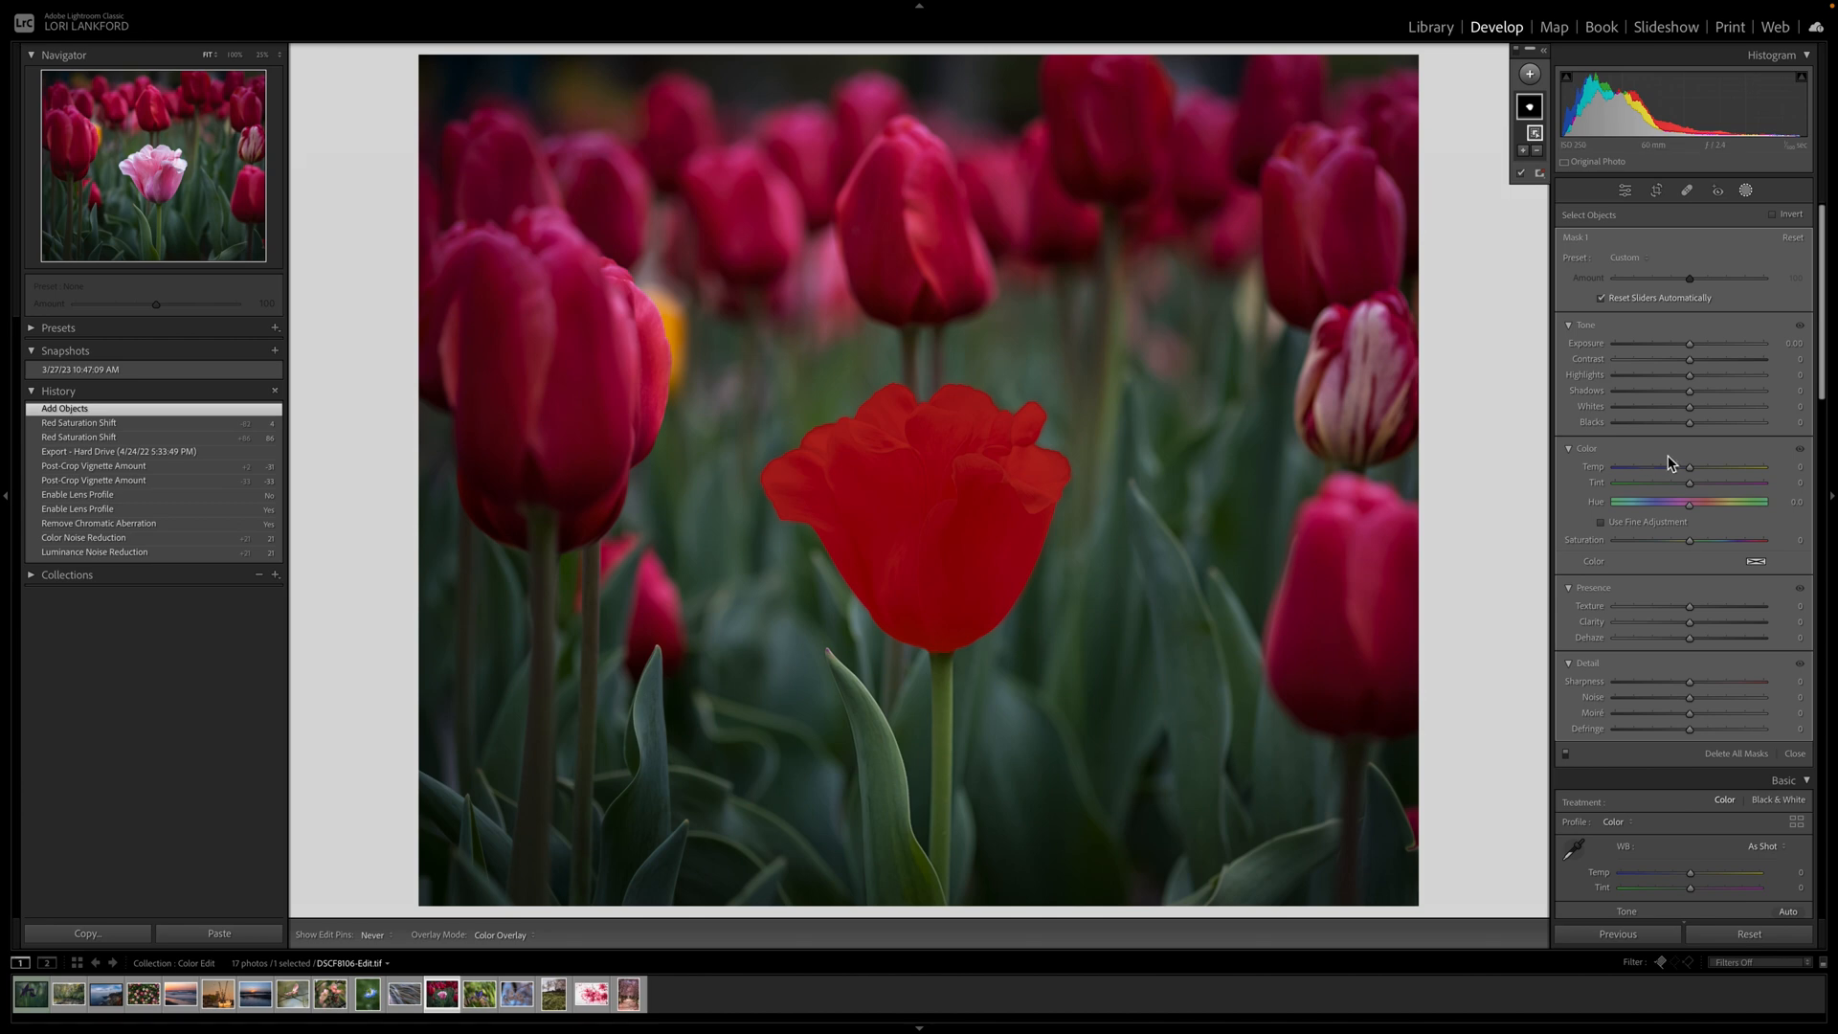
left_click(1520, 175)
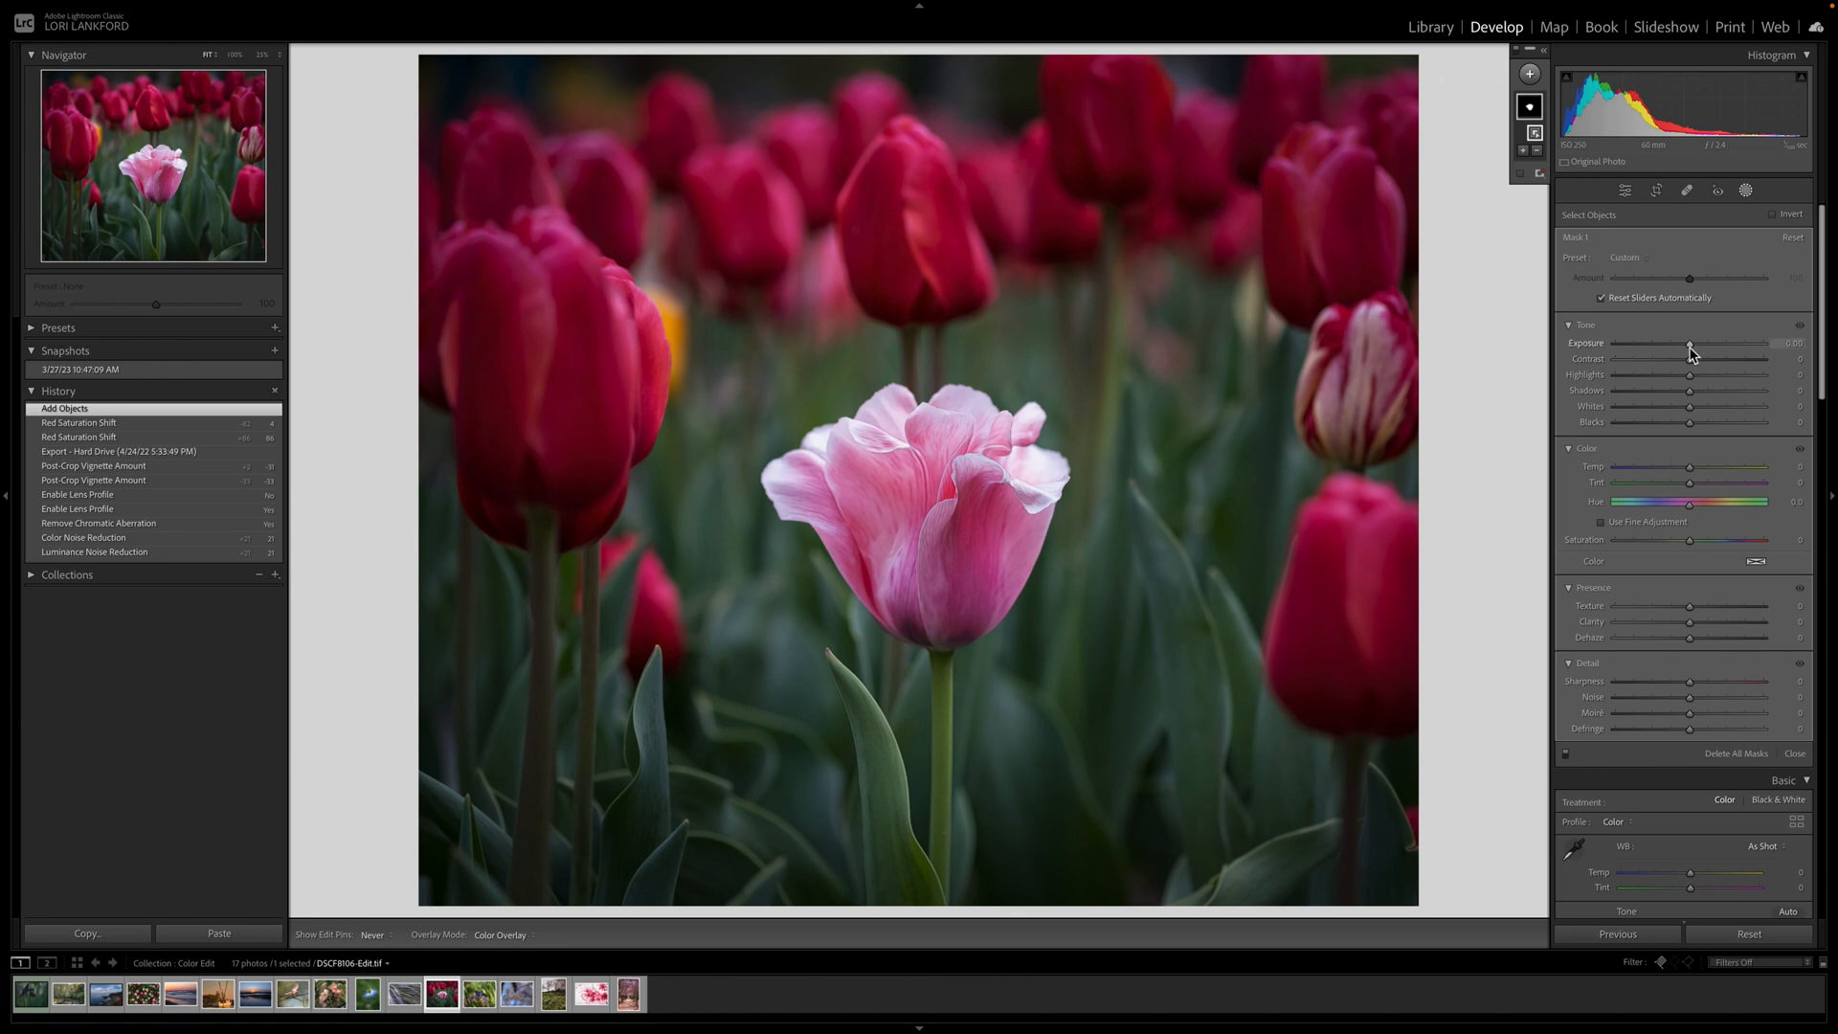
Raise the masked tulip's exposure, set saturation to 20 and shift hue toward magenta.
left_click_drag(1690, 346, 1696, 346)
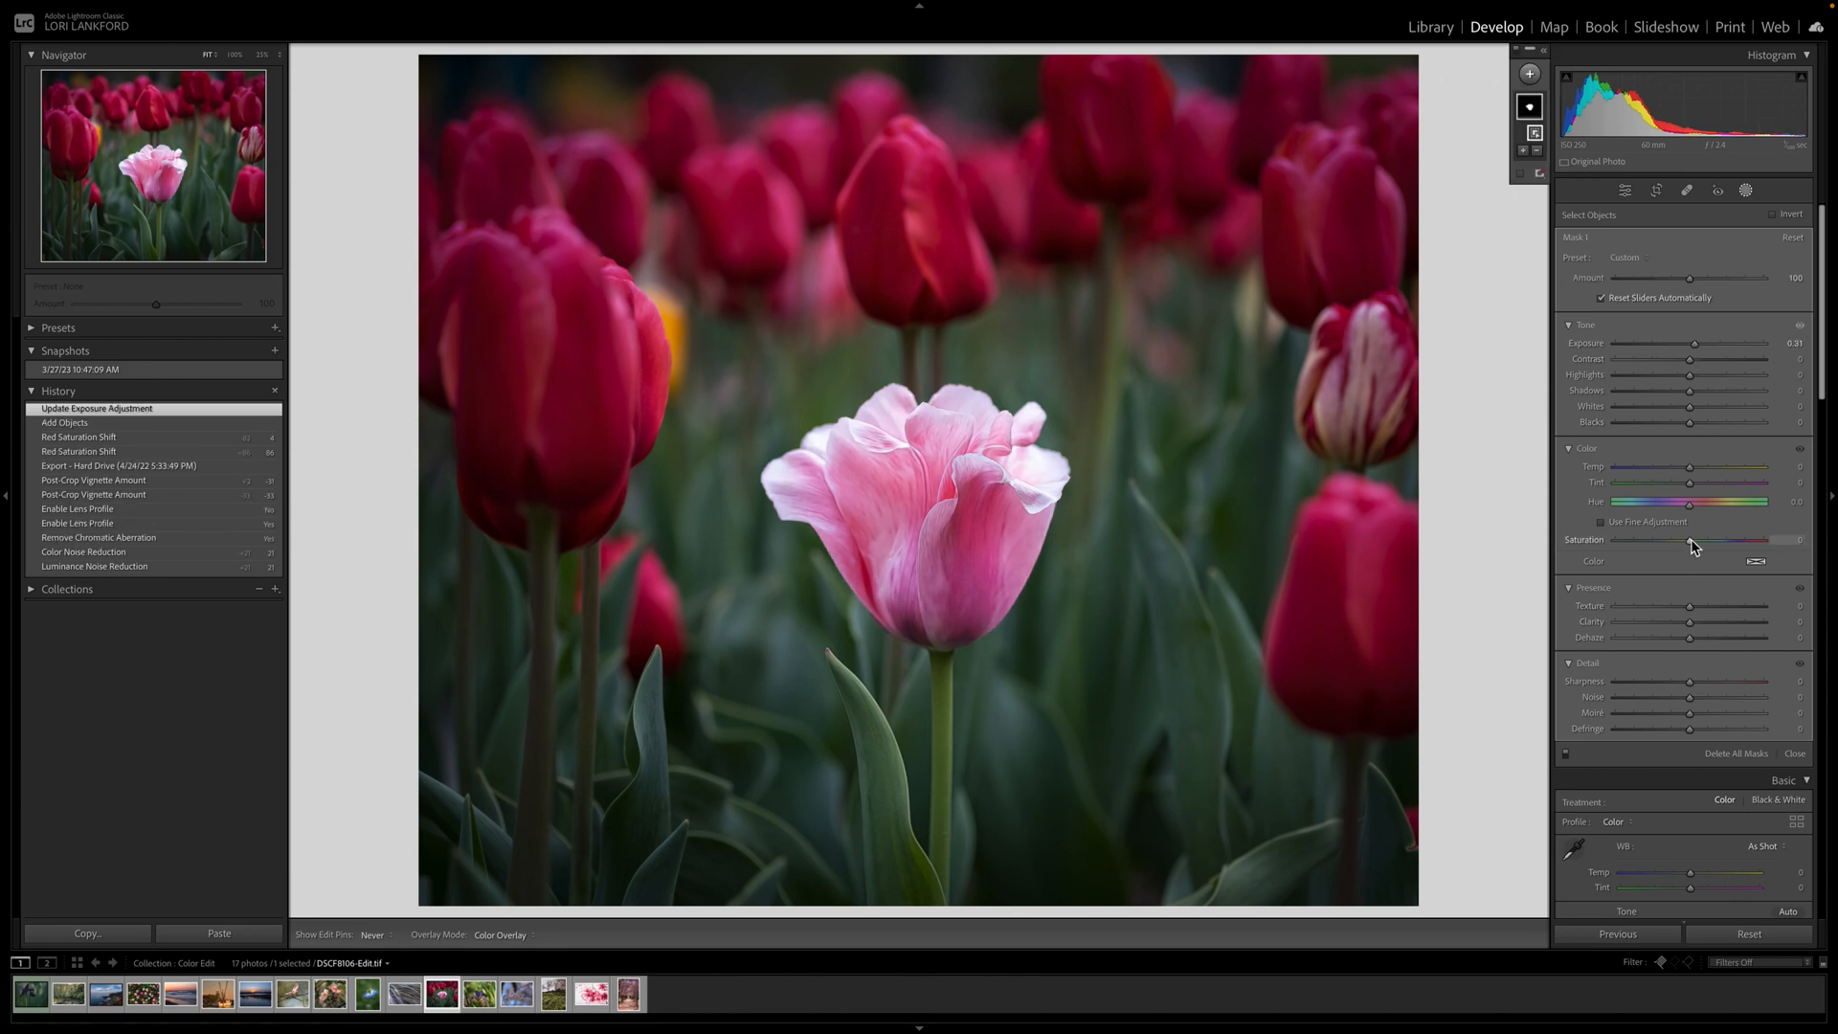
mouse_move(1690, 543)
left_mouse_down()
mouse_move(1706, 546)
mouse_move(1681, 506)
mouse_move(1735, 515)
mouse_move(1683, 509)
left_mouse_up()
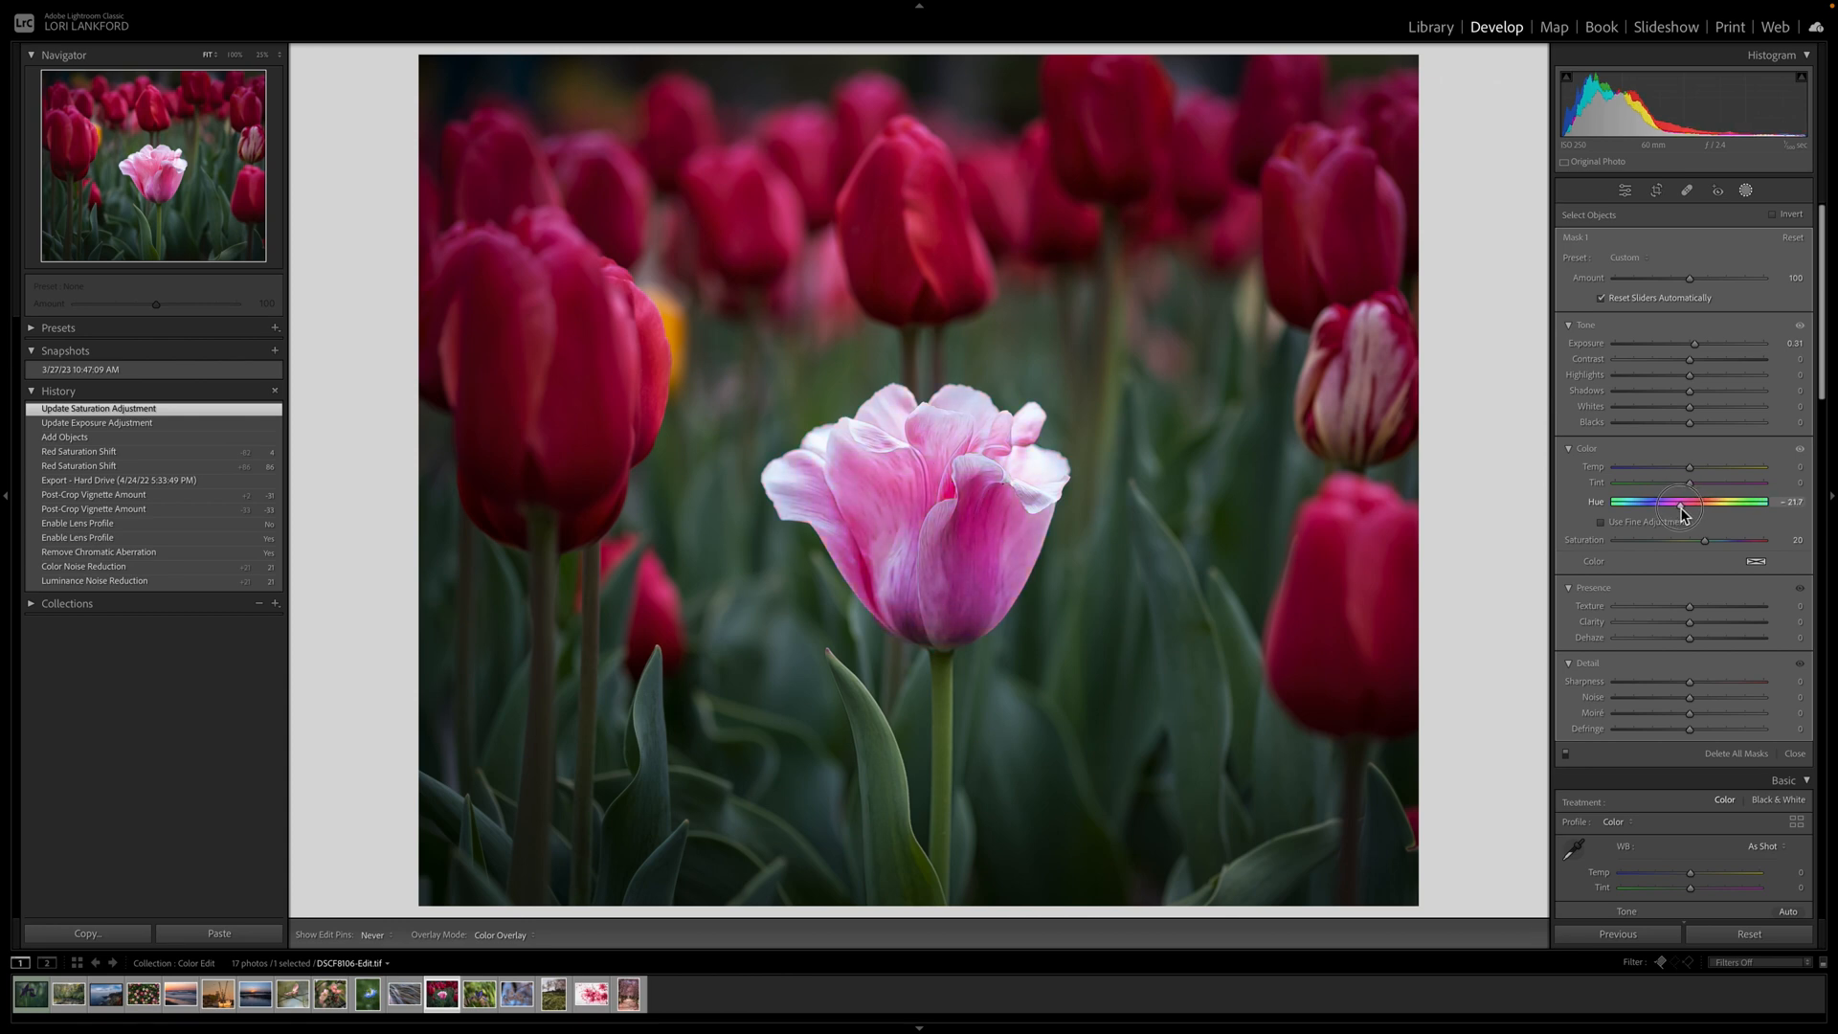
left_click_drag(1683, 507, 1683, 508)
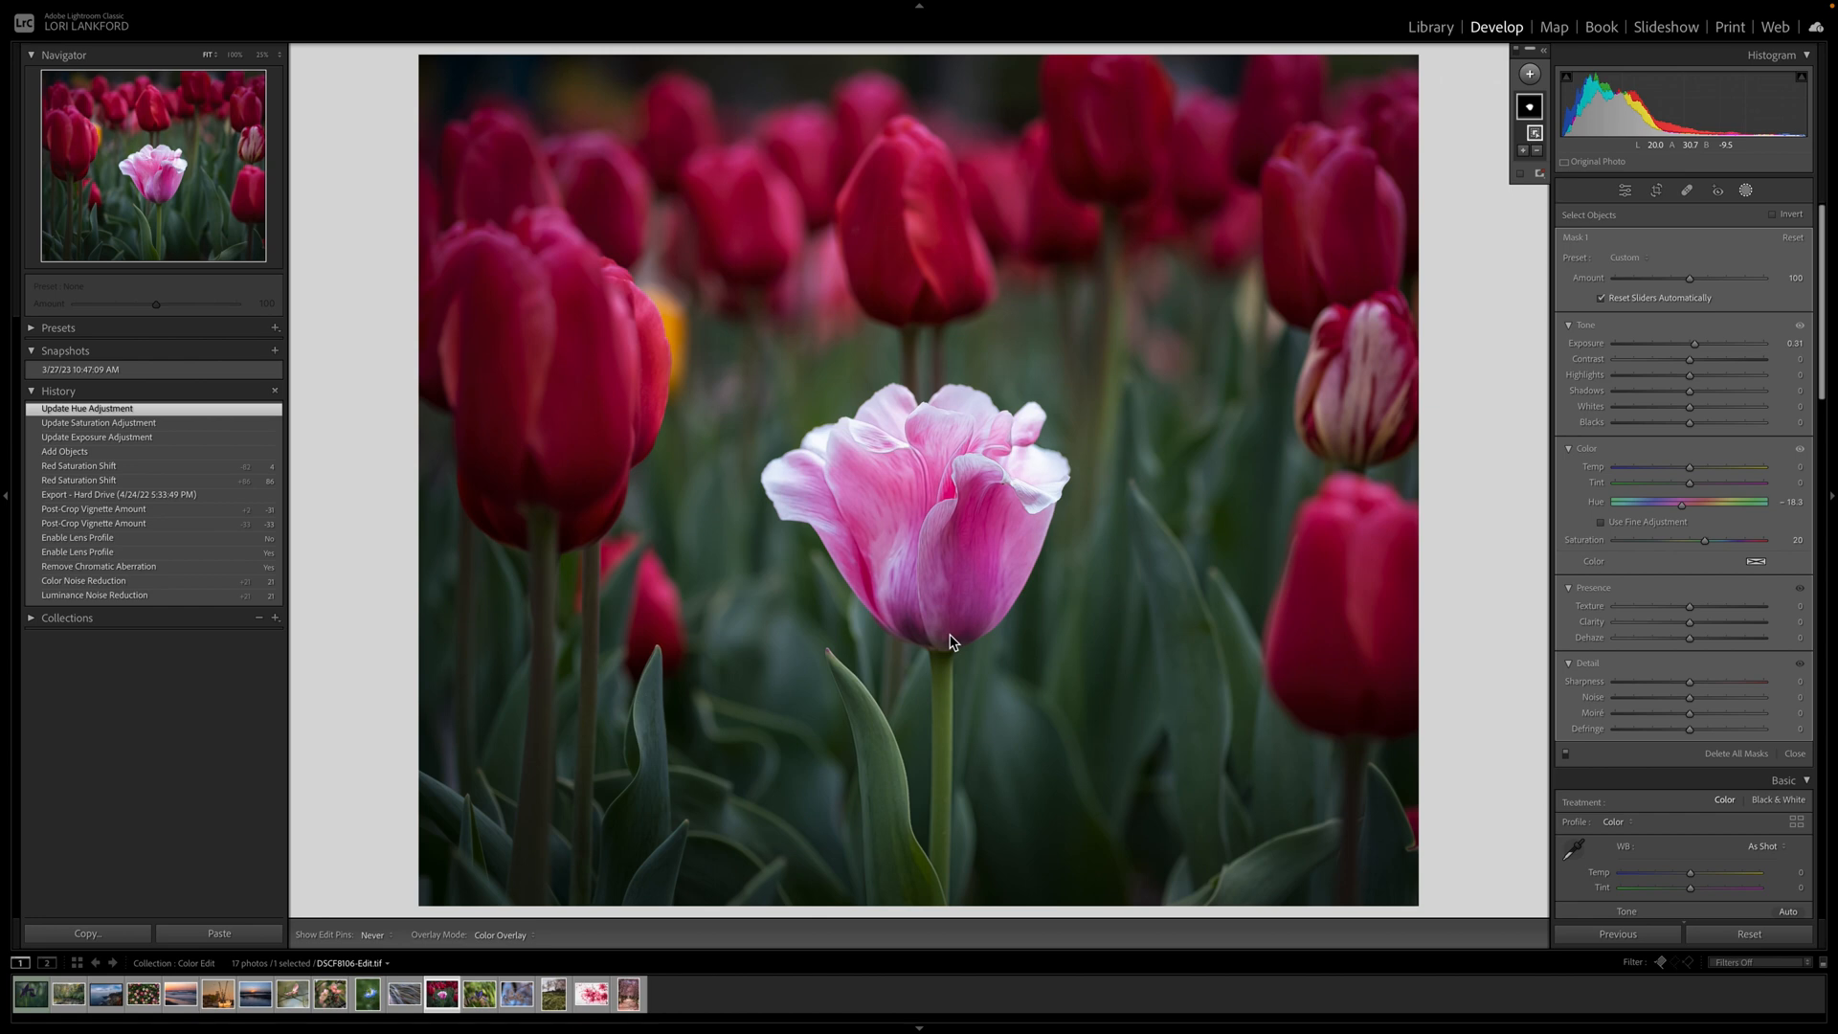
Open the iris photo and set its white balance to Temp 4,779 and Tint +49.
left_click(482, 1000)
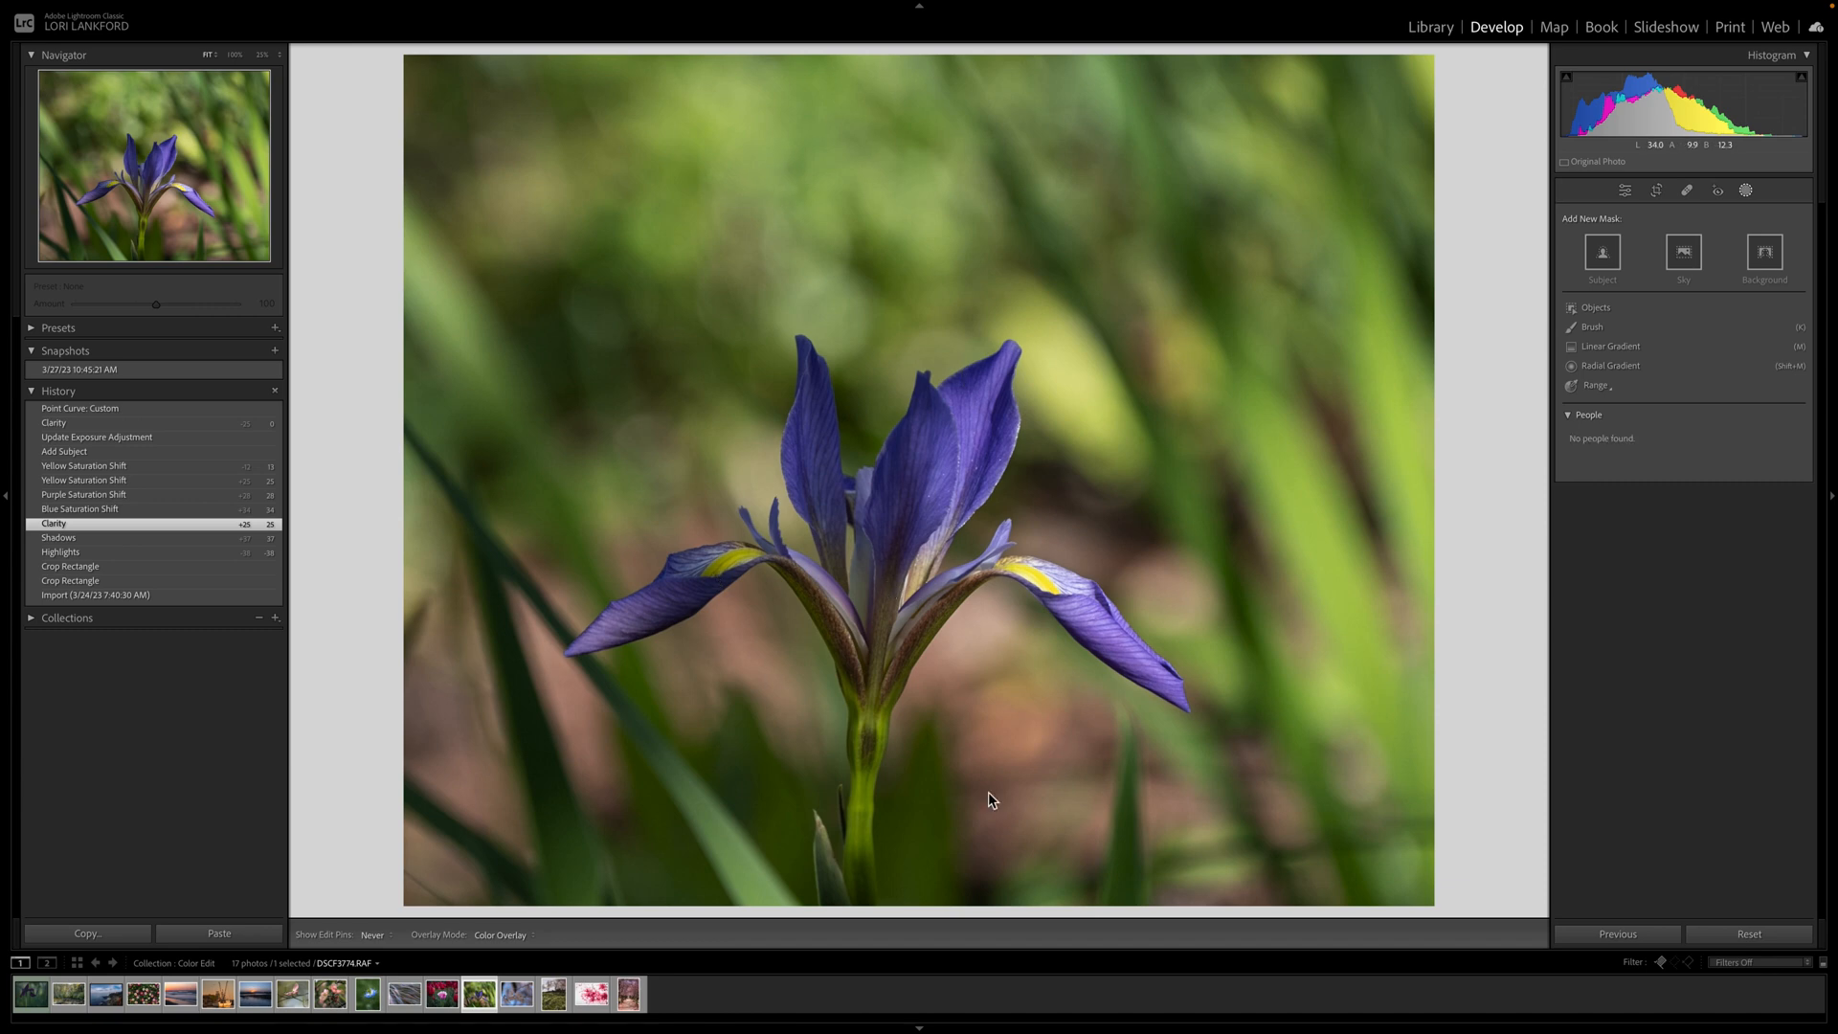
left_click(1626, 192)
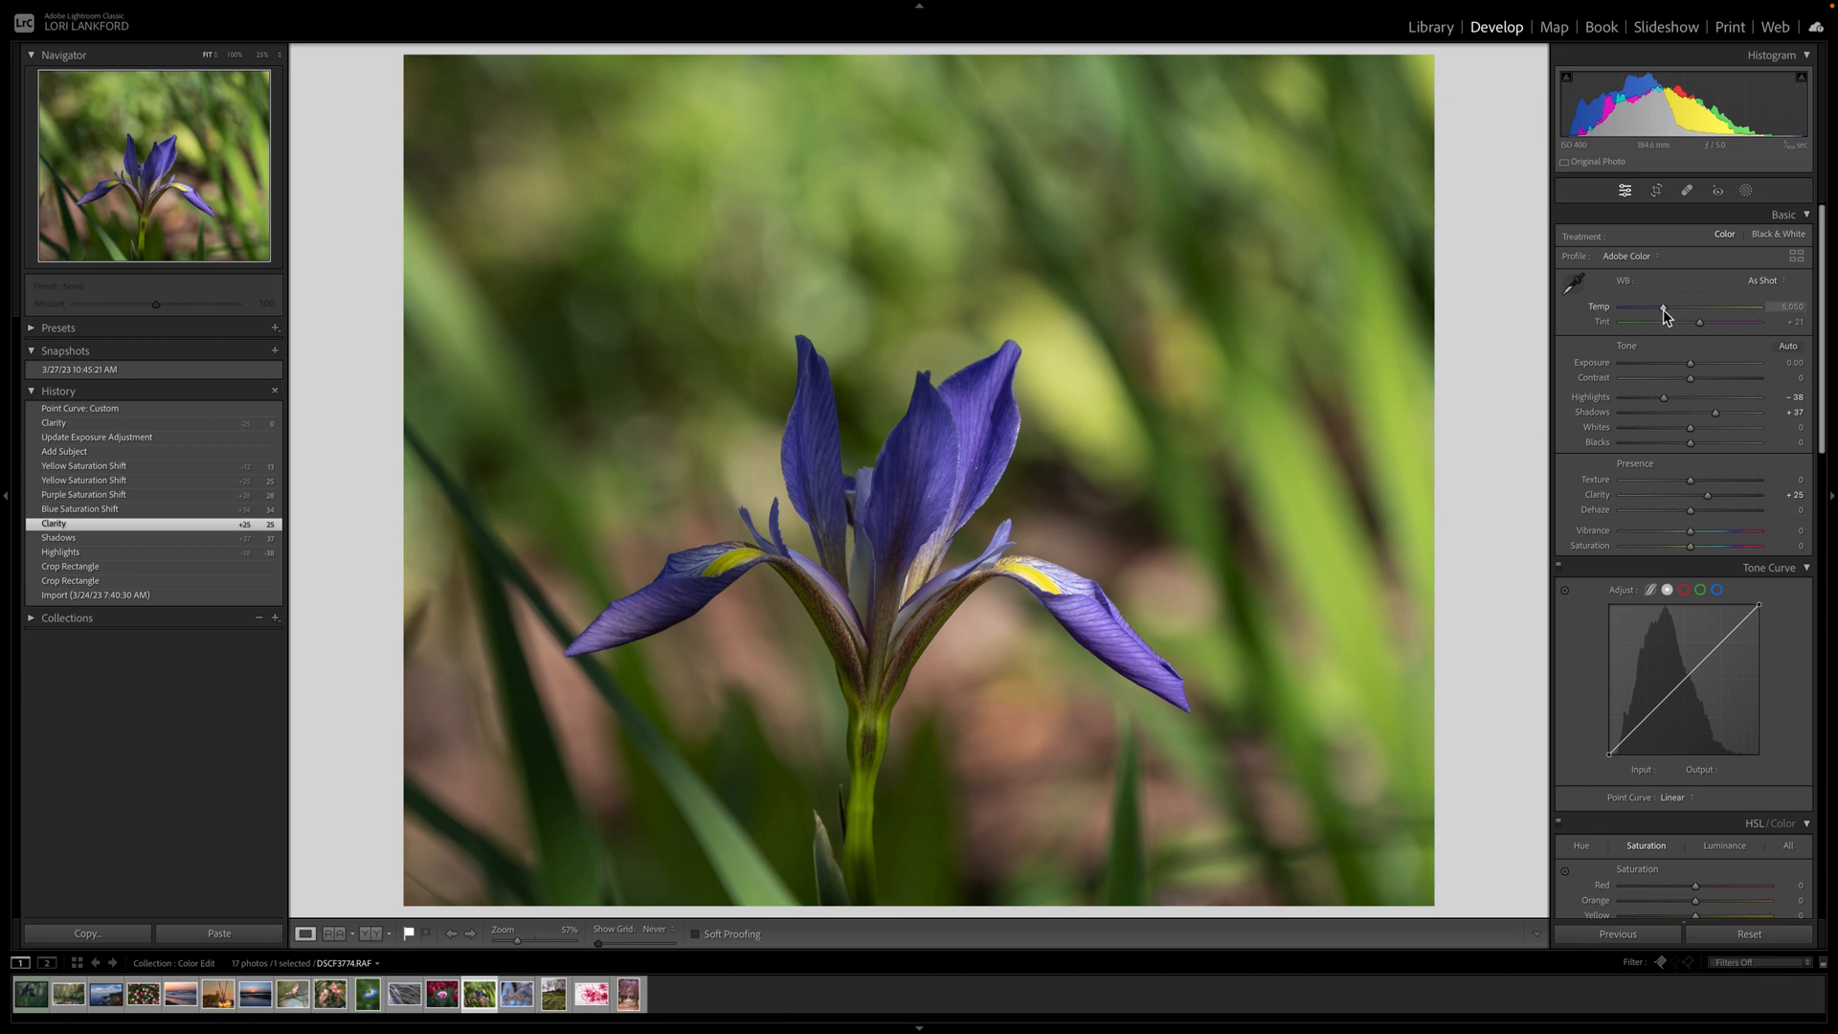
mouse_move(1692, 325)
left_mouse_down()
mouse_move(1714, 325)
mouse_move(1659, 313)
left_mouse_up()
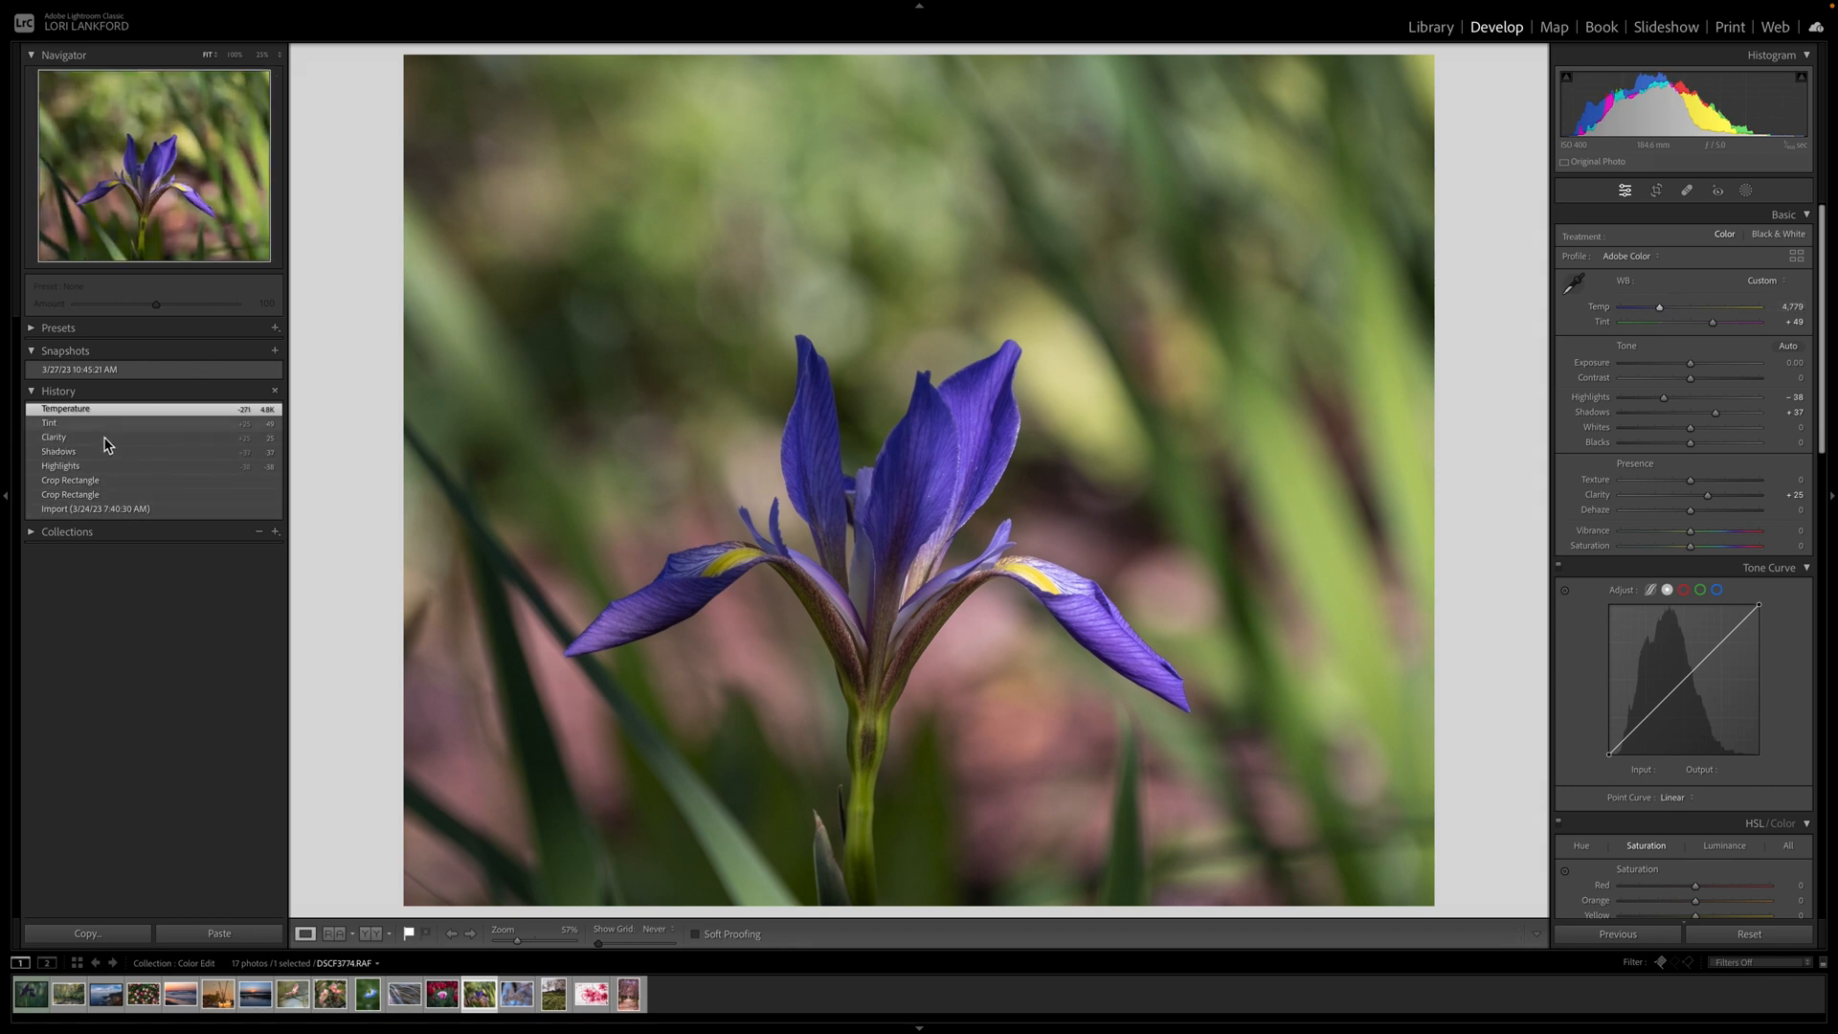
Undo the white balance changes and mask the iris with Select Subject, overlay hidden.
left_click(105, 440)
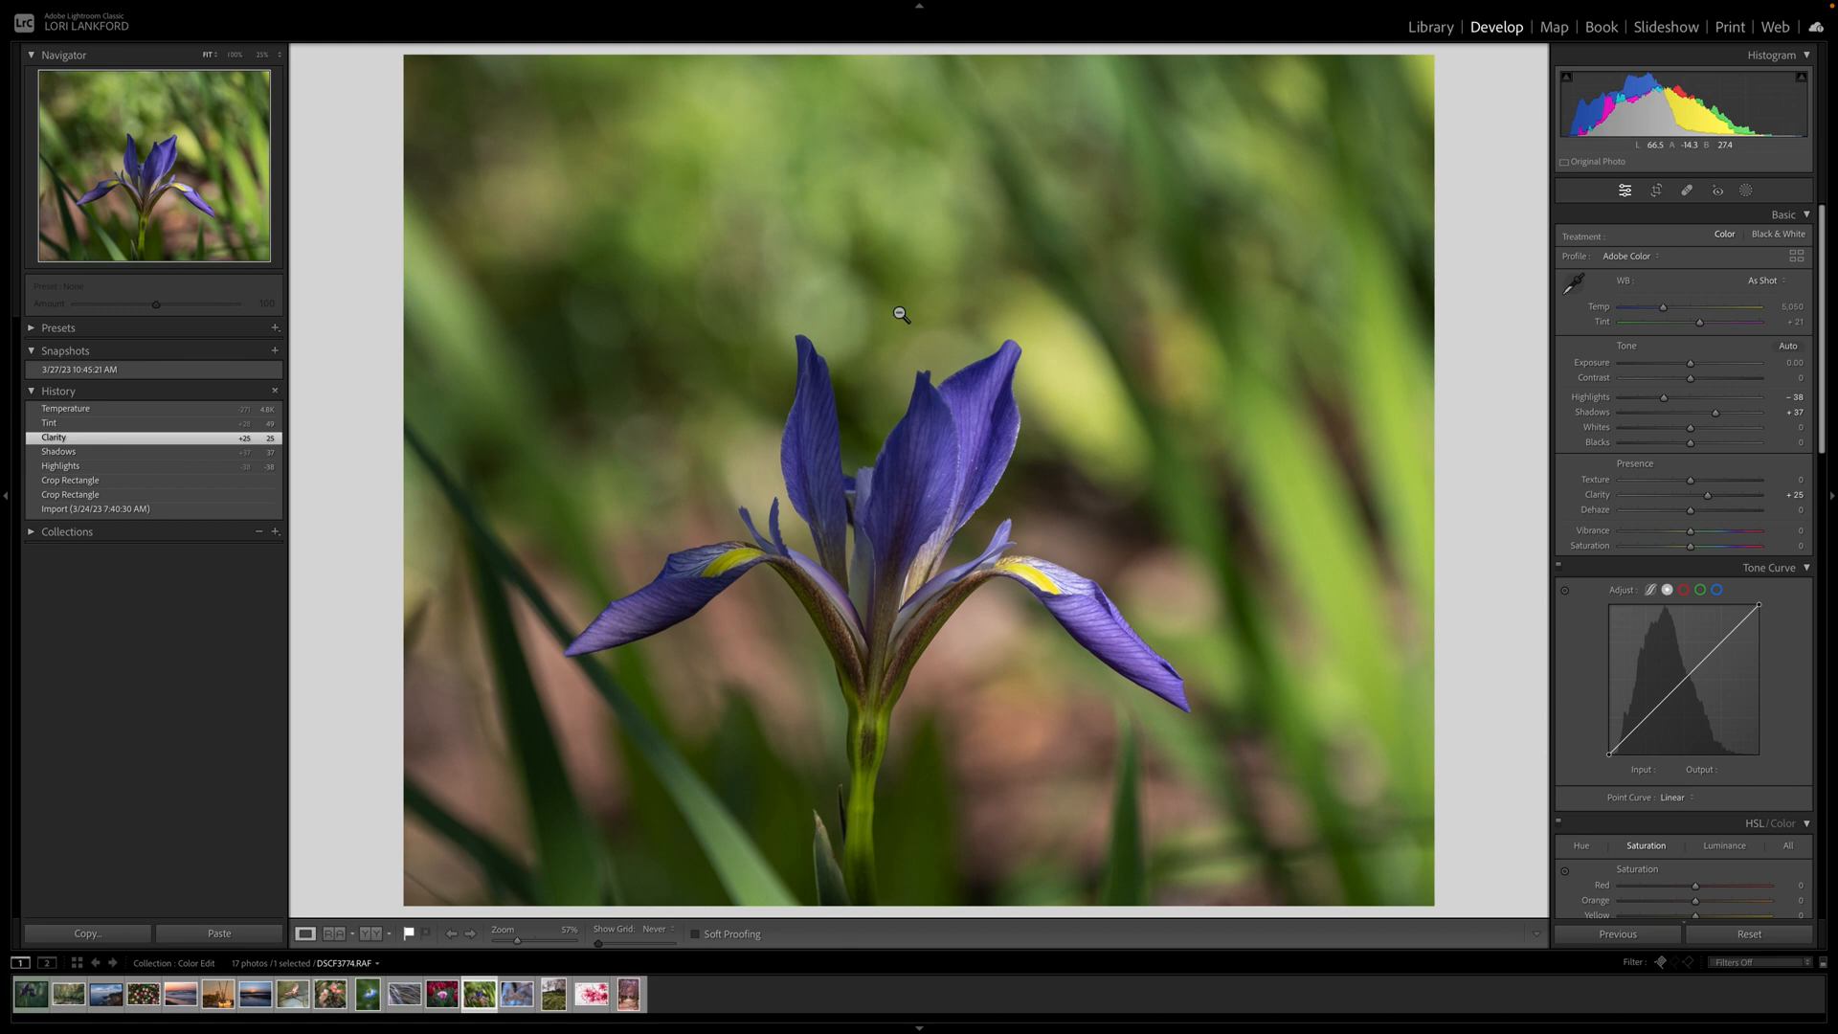
left_click(1746, 192)
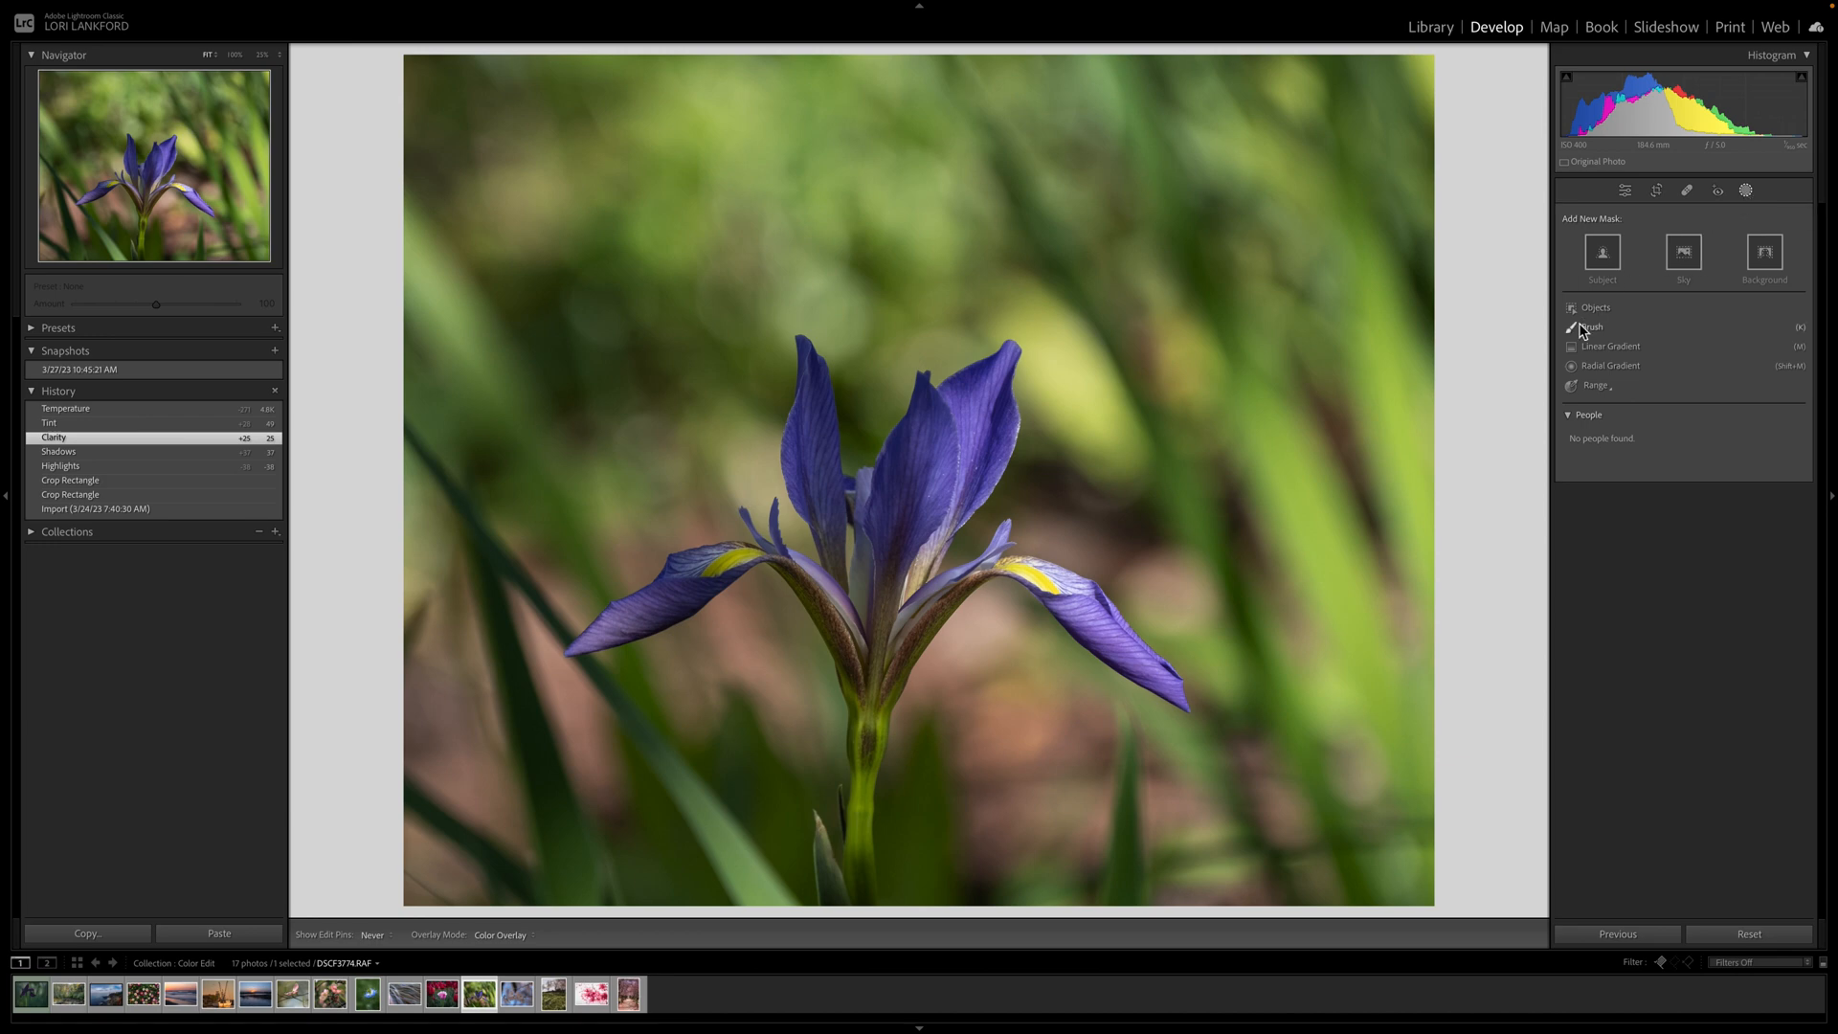
left_click(1601, 255)
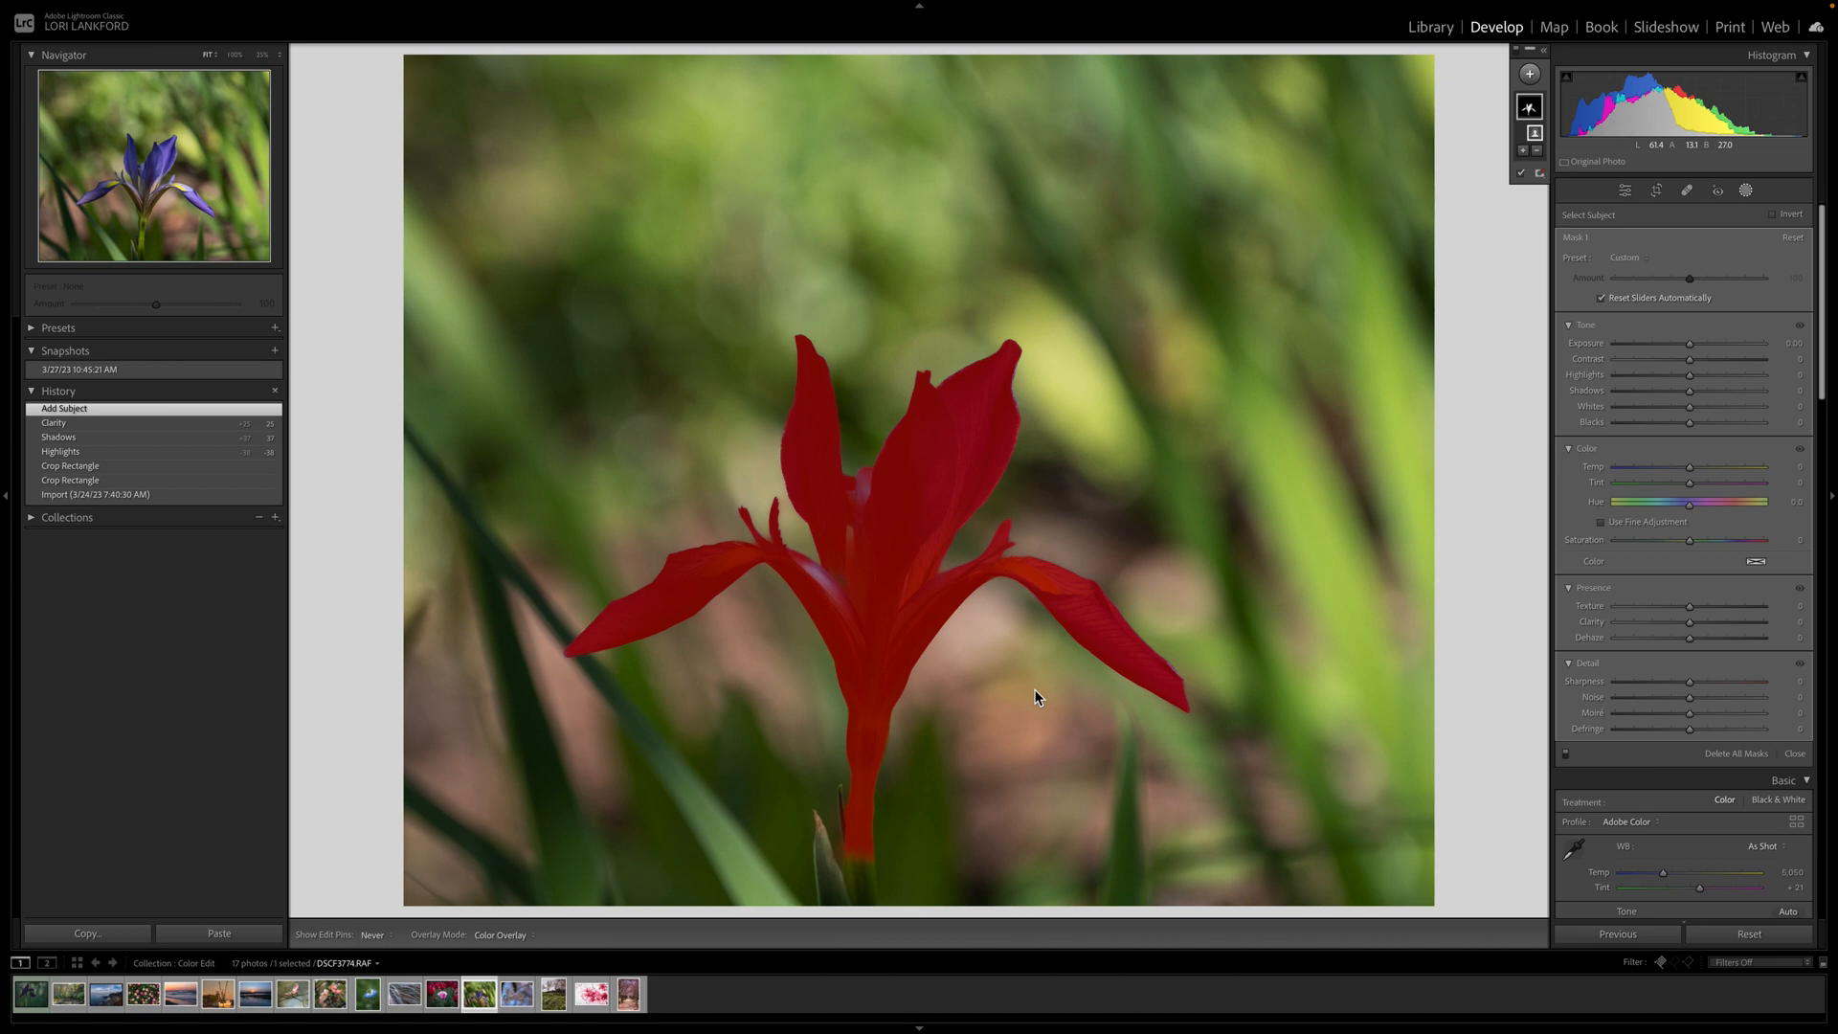
left_click(1520, 174)
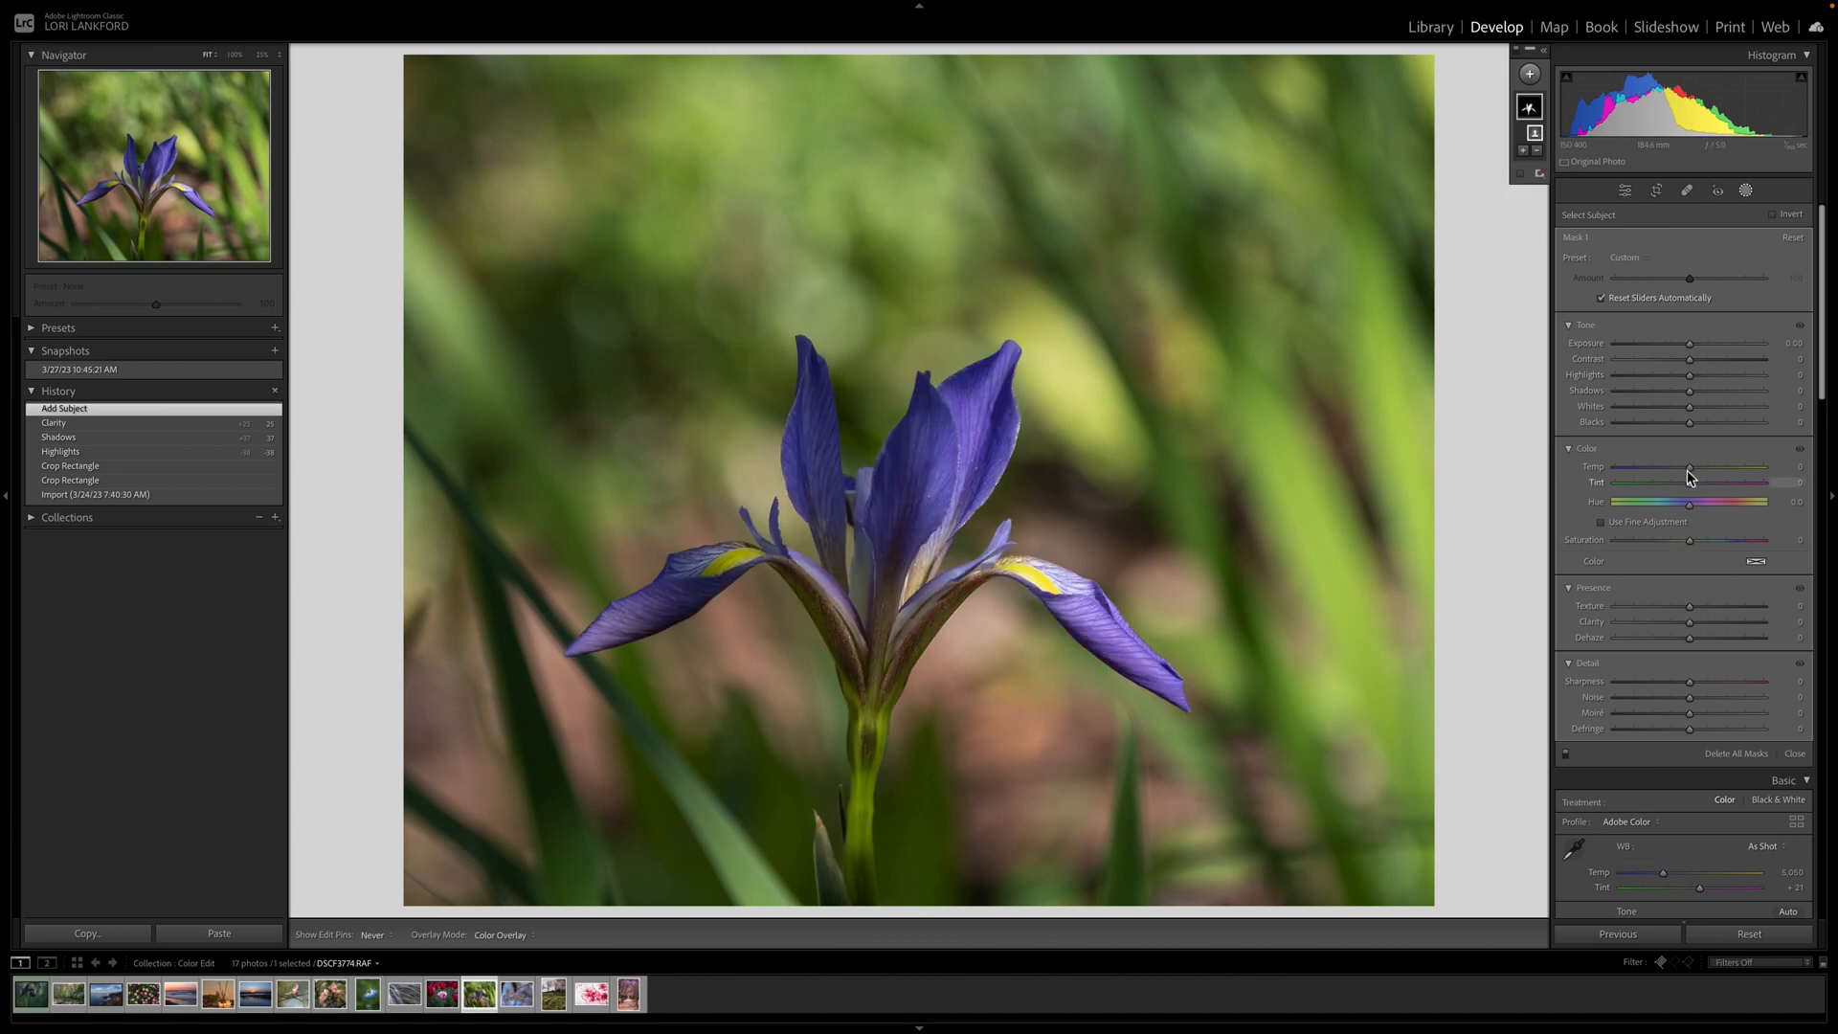
Adjust the mask's temperature, tint and saturation, and set hue to 29.4 for violet petals.
mouse_move(1688, 470)
left_mouse_down()
mouse_move(1670, 474)
mouse_move(1717, 491)
mouse_move(1648, 488)
mouse_move(1691, 489)
left_mouse_up()
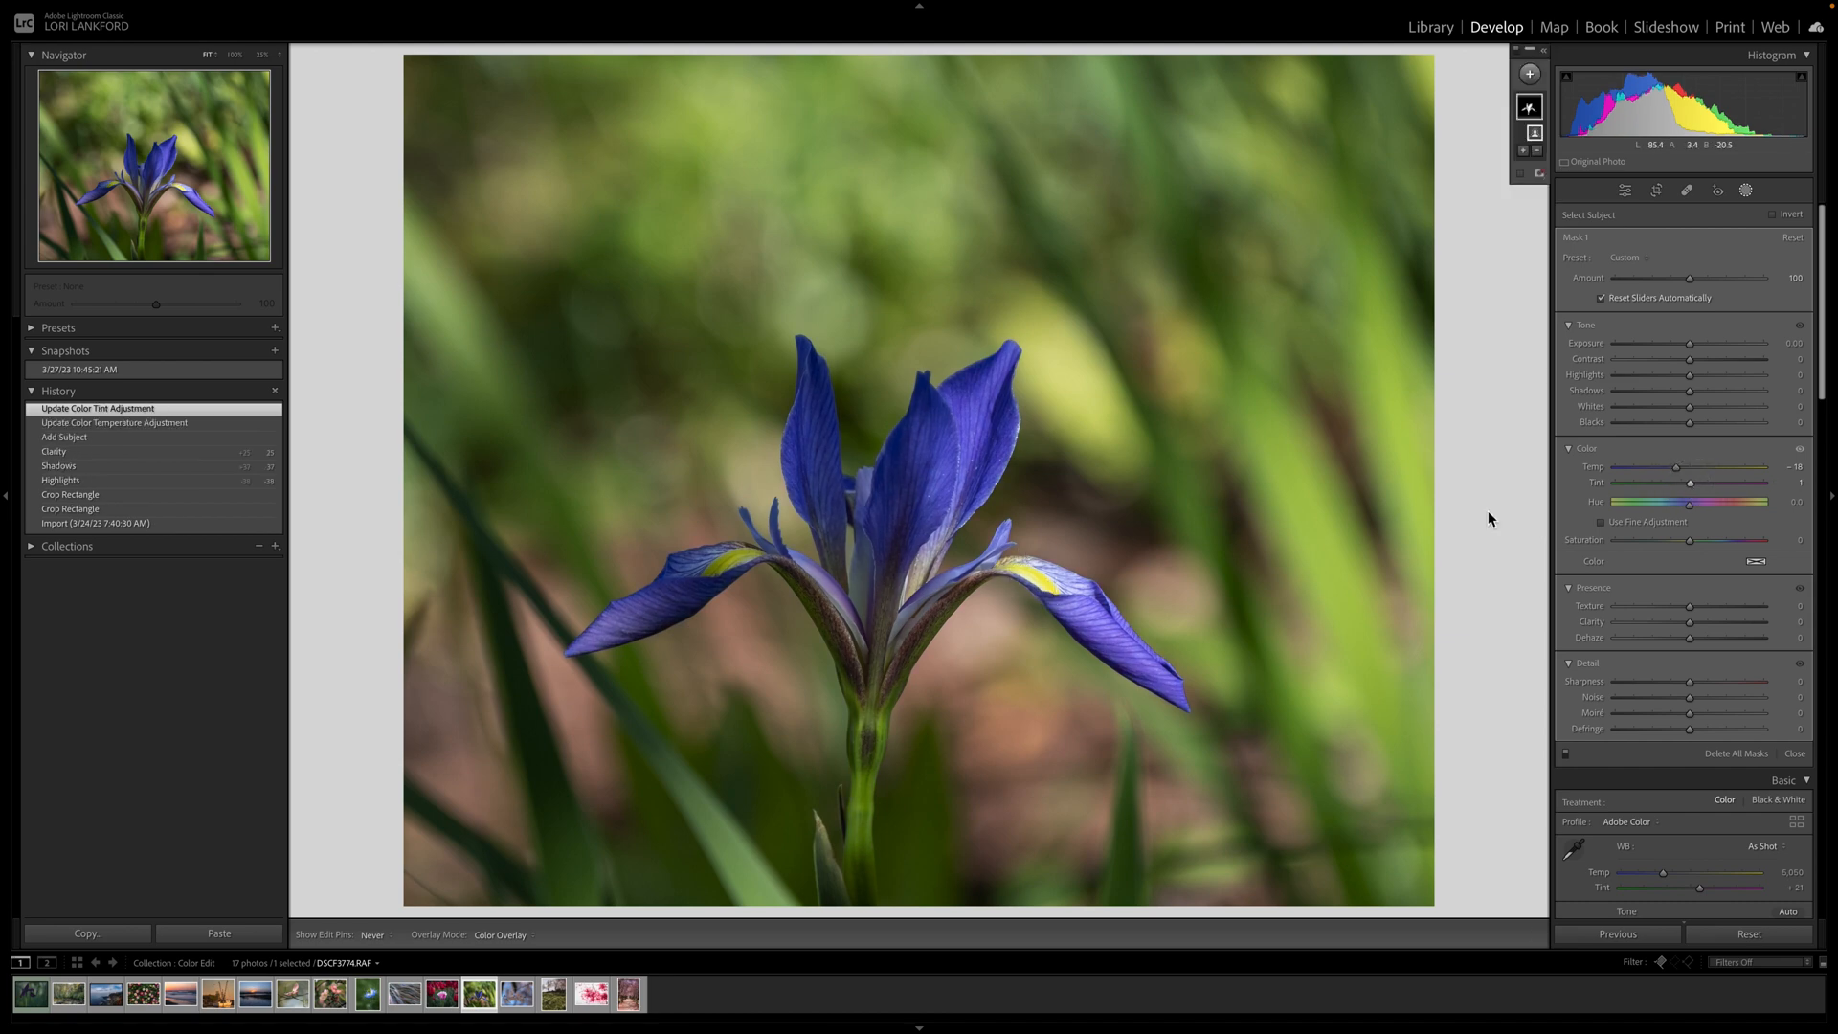
left_click_drag(1690, 488, 1692, 489)
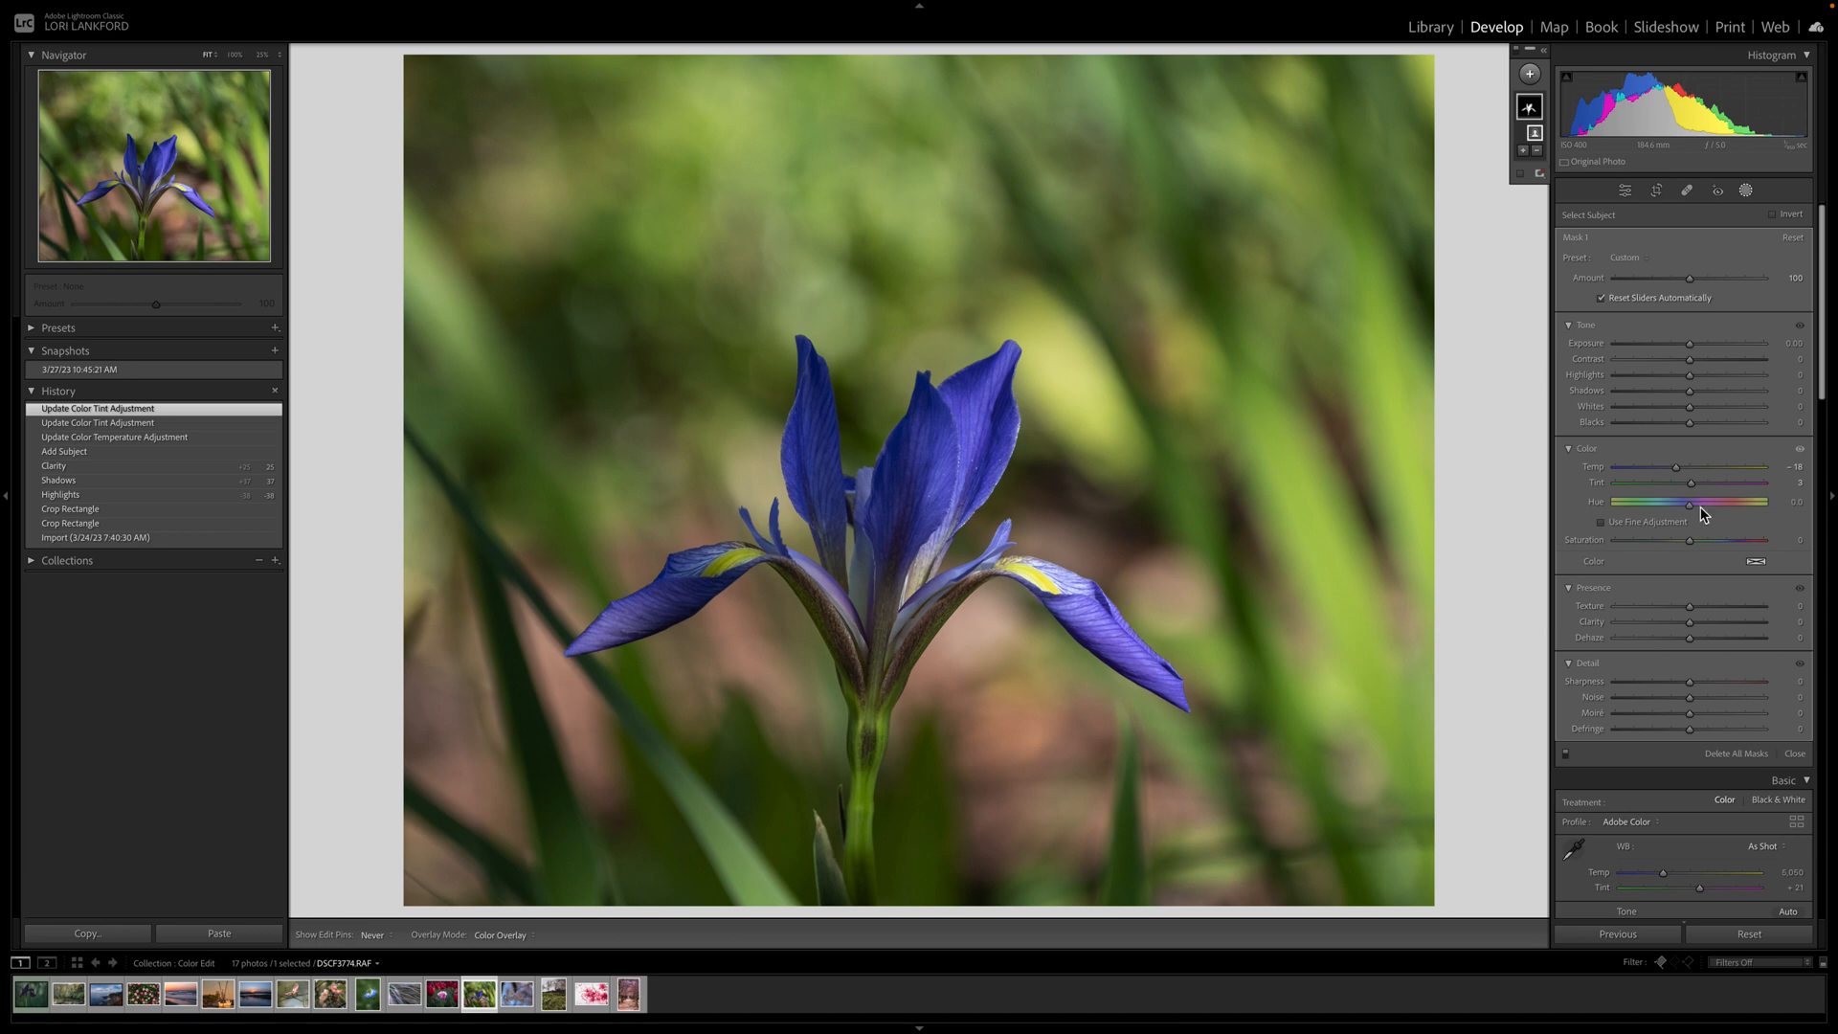
left_click_drag(1690, 546, 1705, 505)
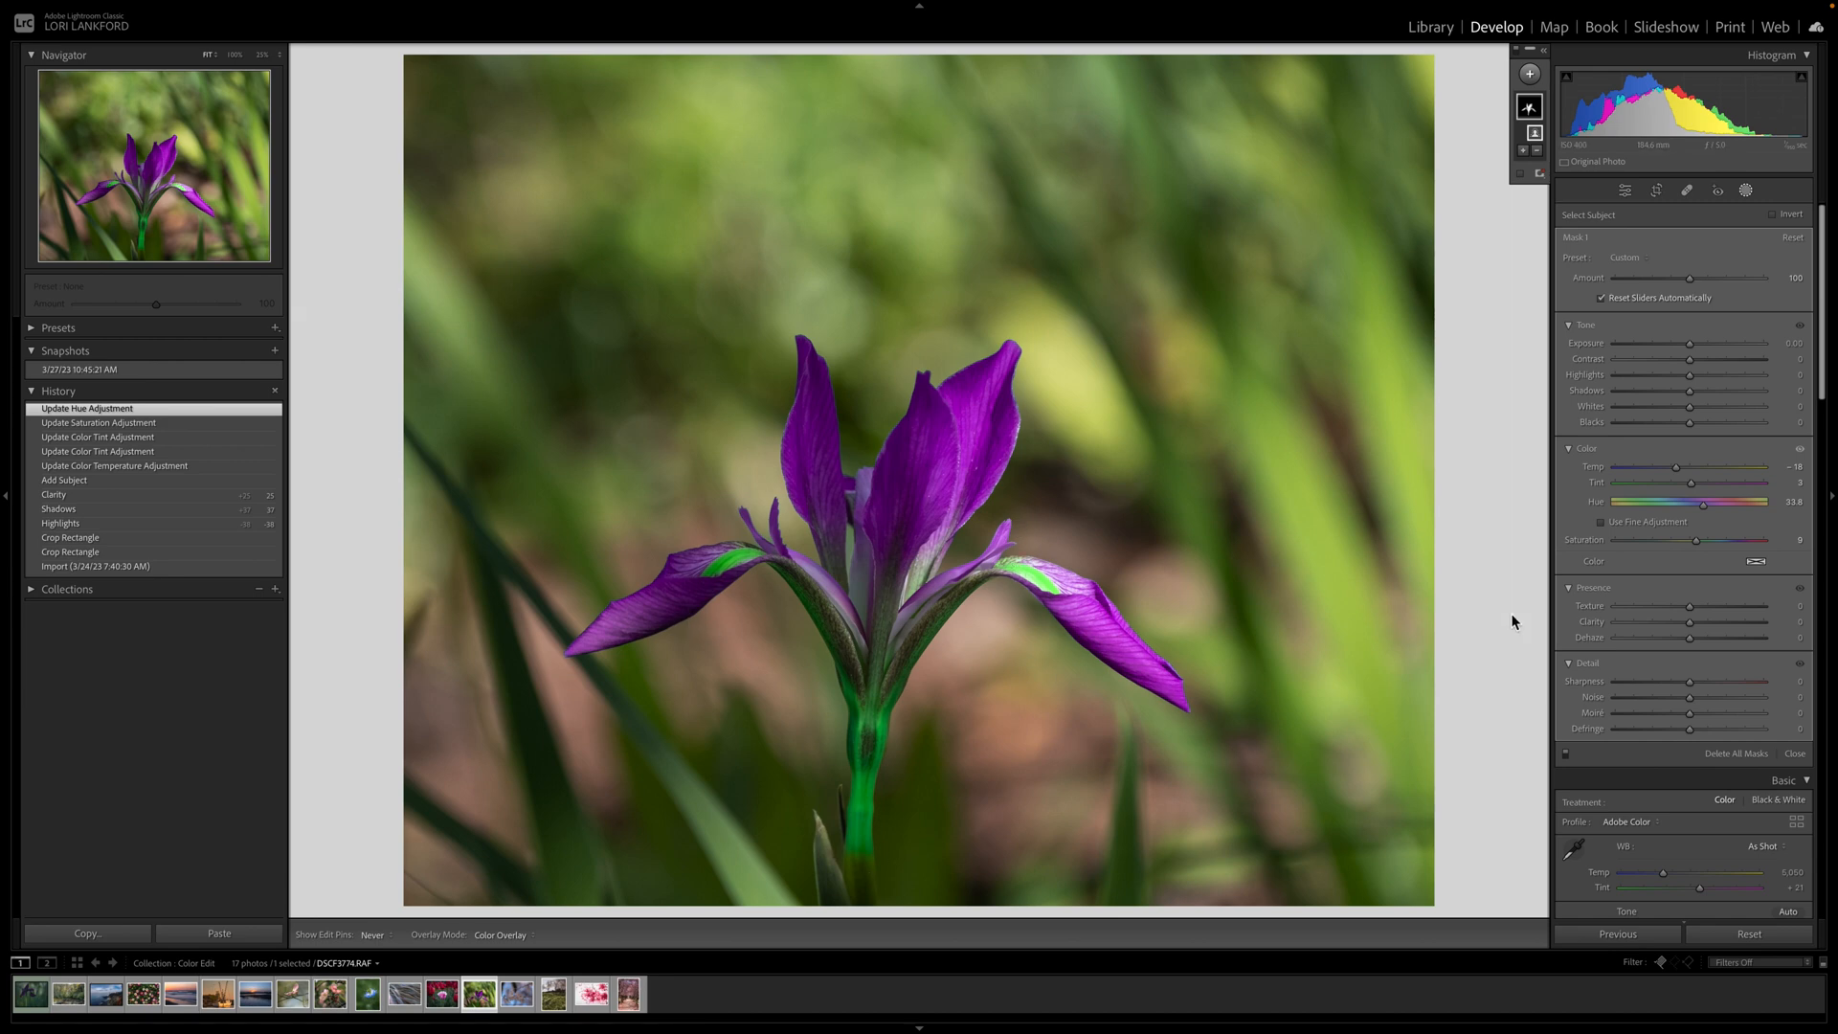
left_click_drag(1704, 505, 1702, 512)
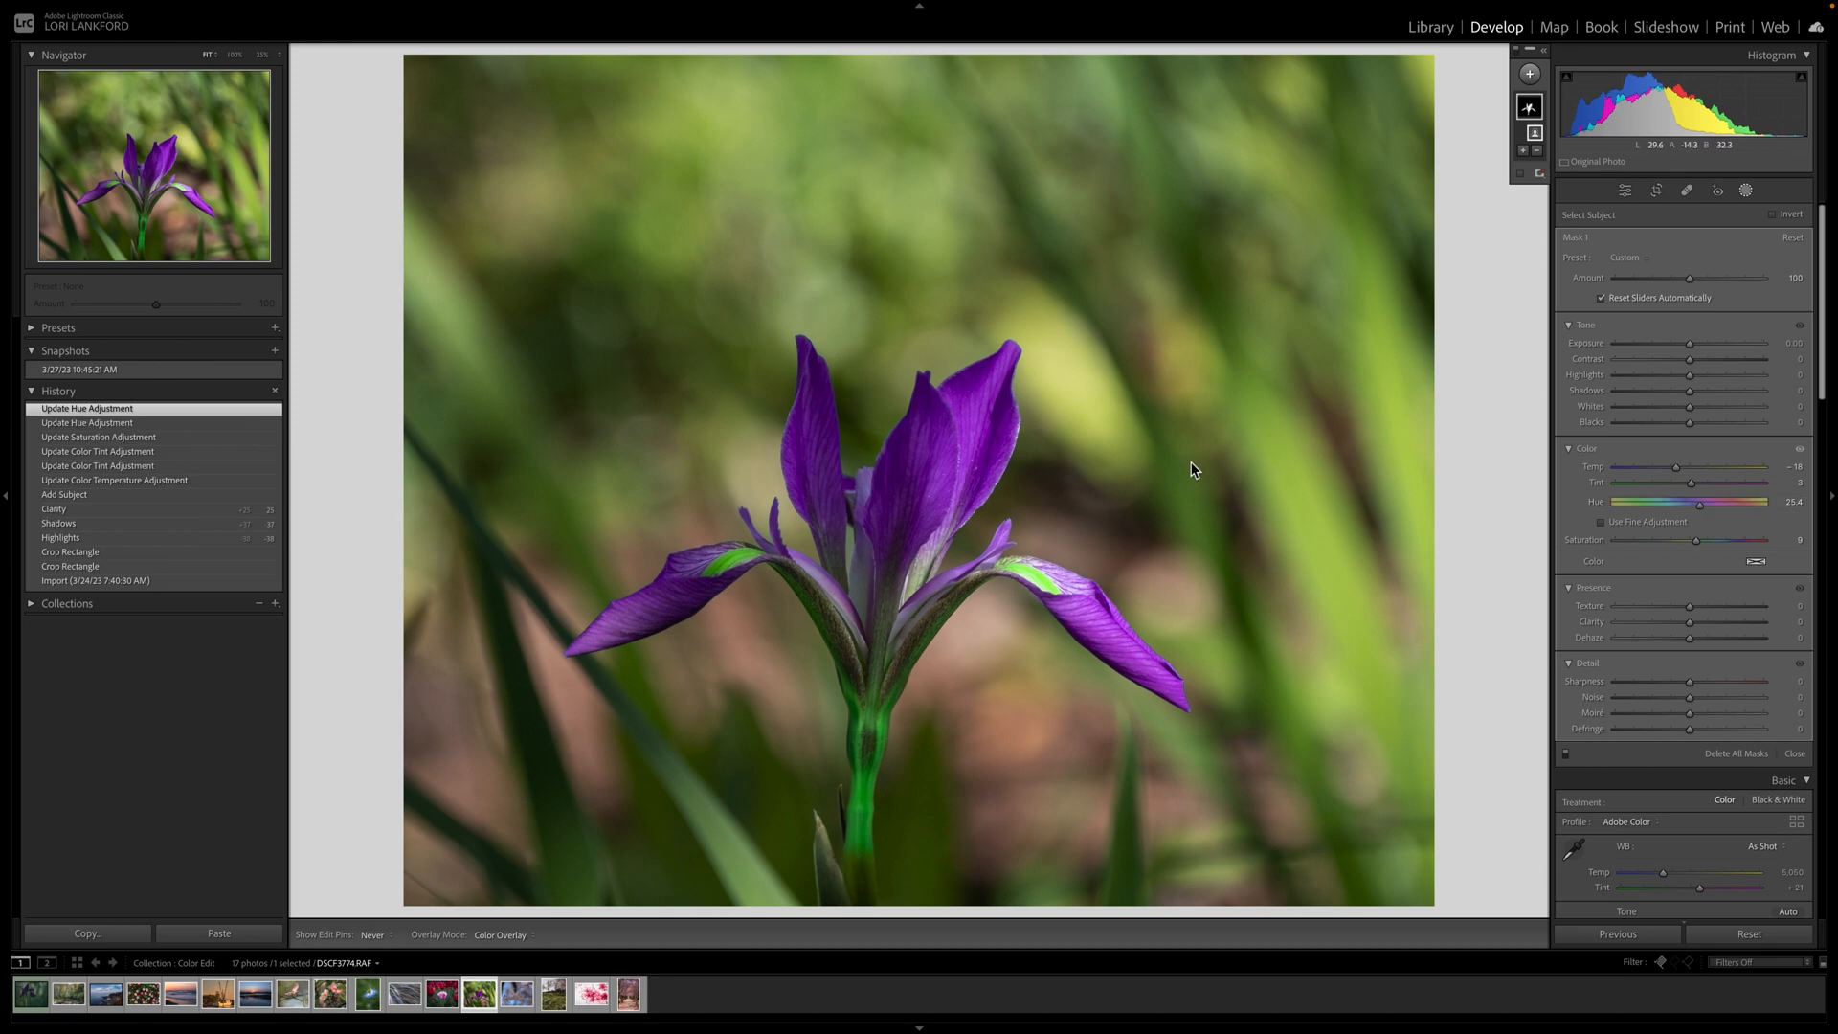
Subtract a Color Range from the iris mask, sampling the yellow petal patches, stem and leaf.
left_click(1544, 51)
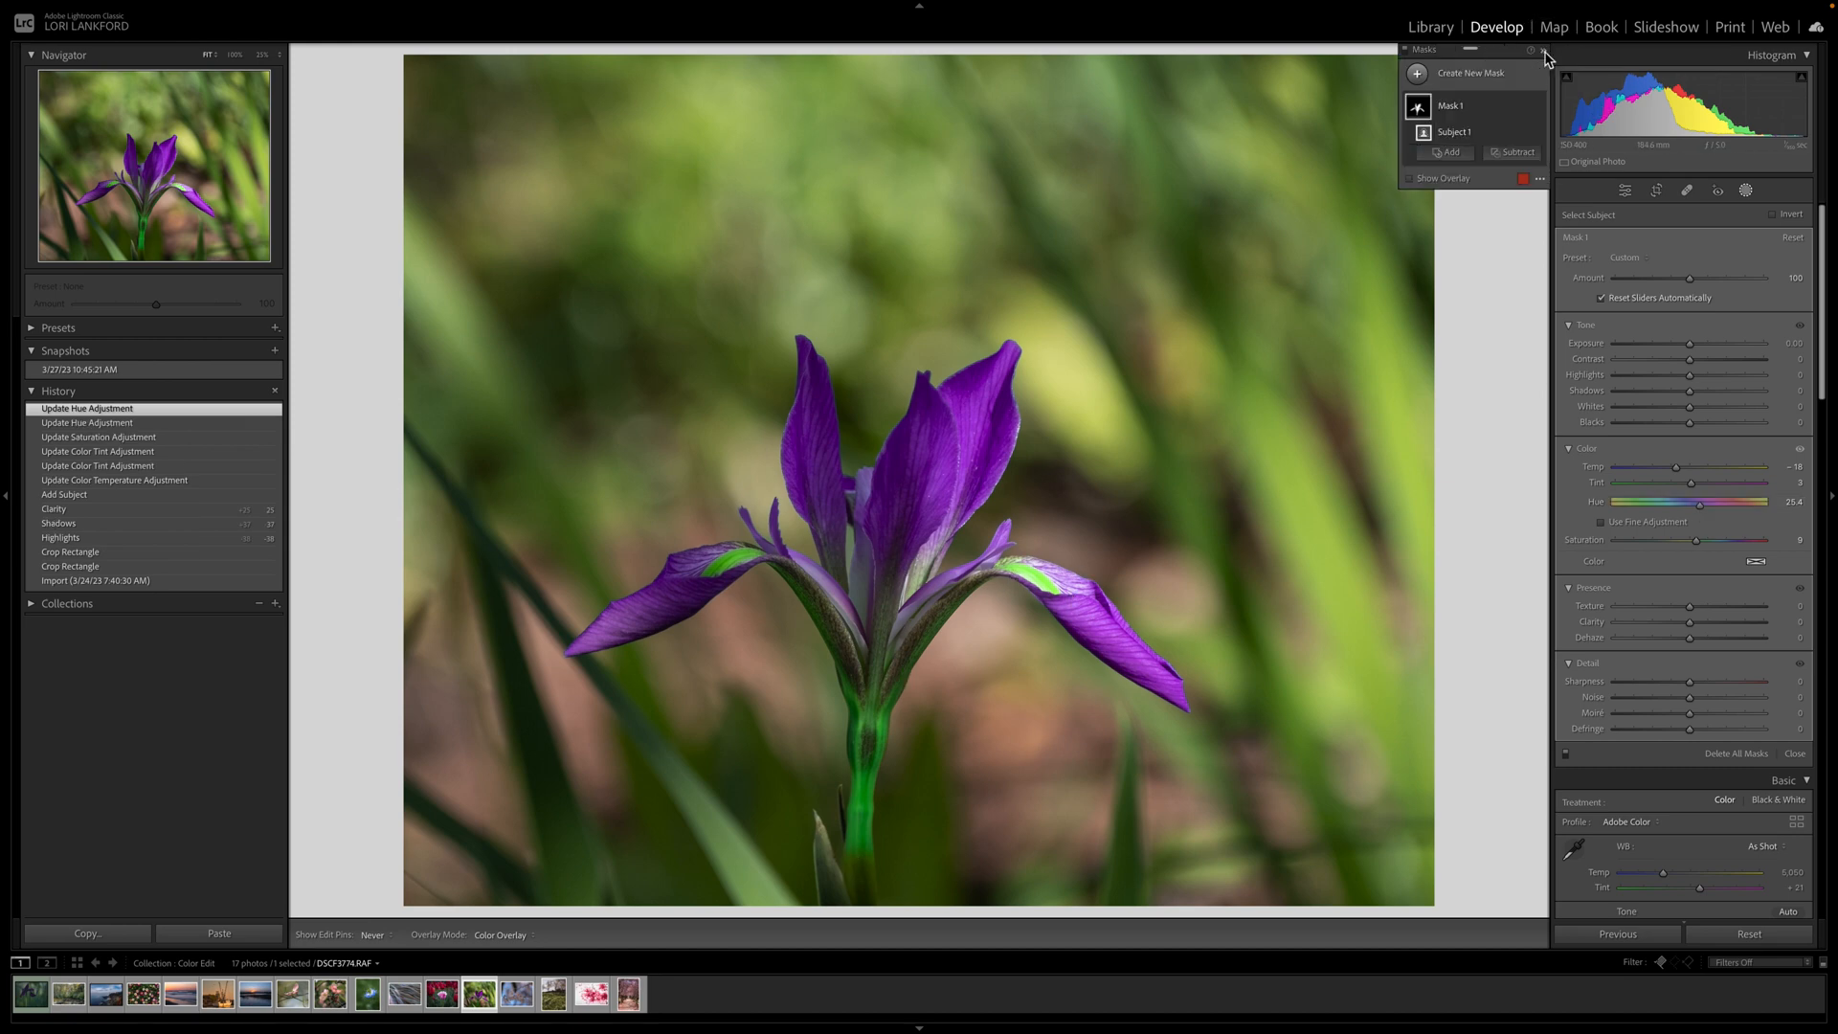
left_click(1514, 153)
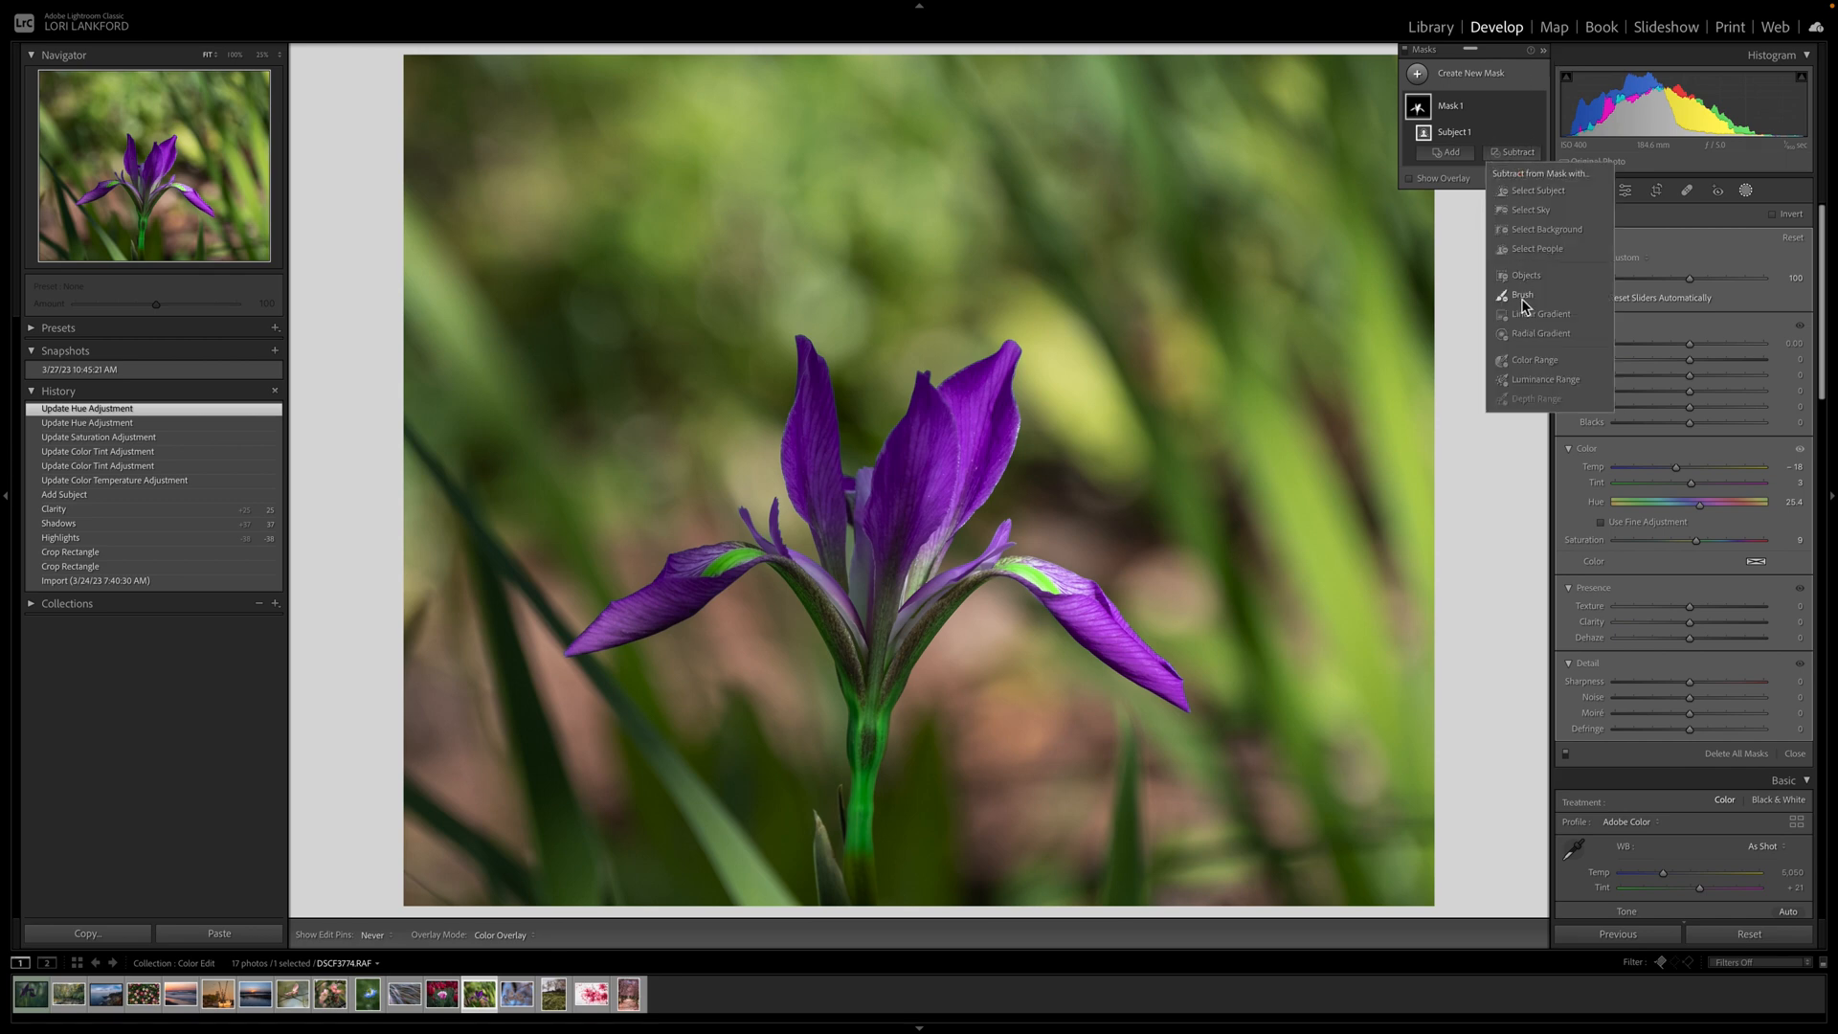
left_click(1528, 369)
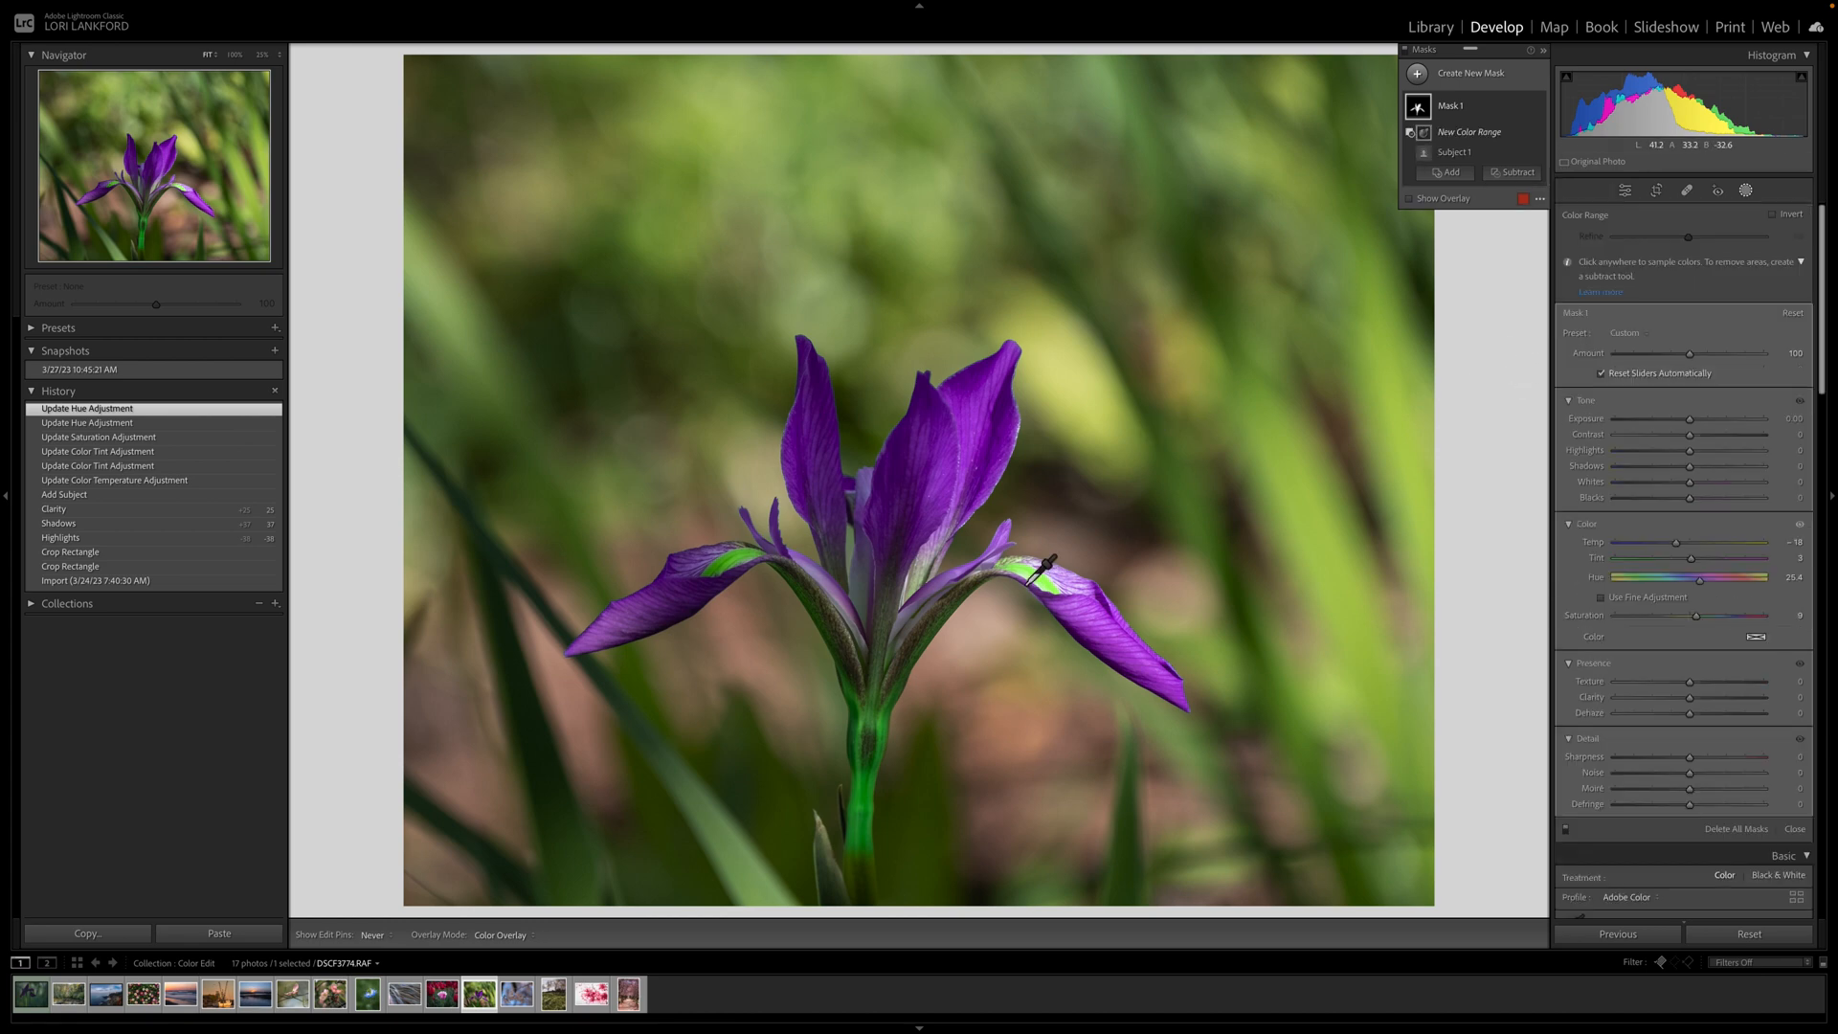
left_click(1031, 576)
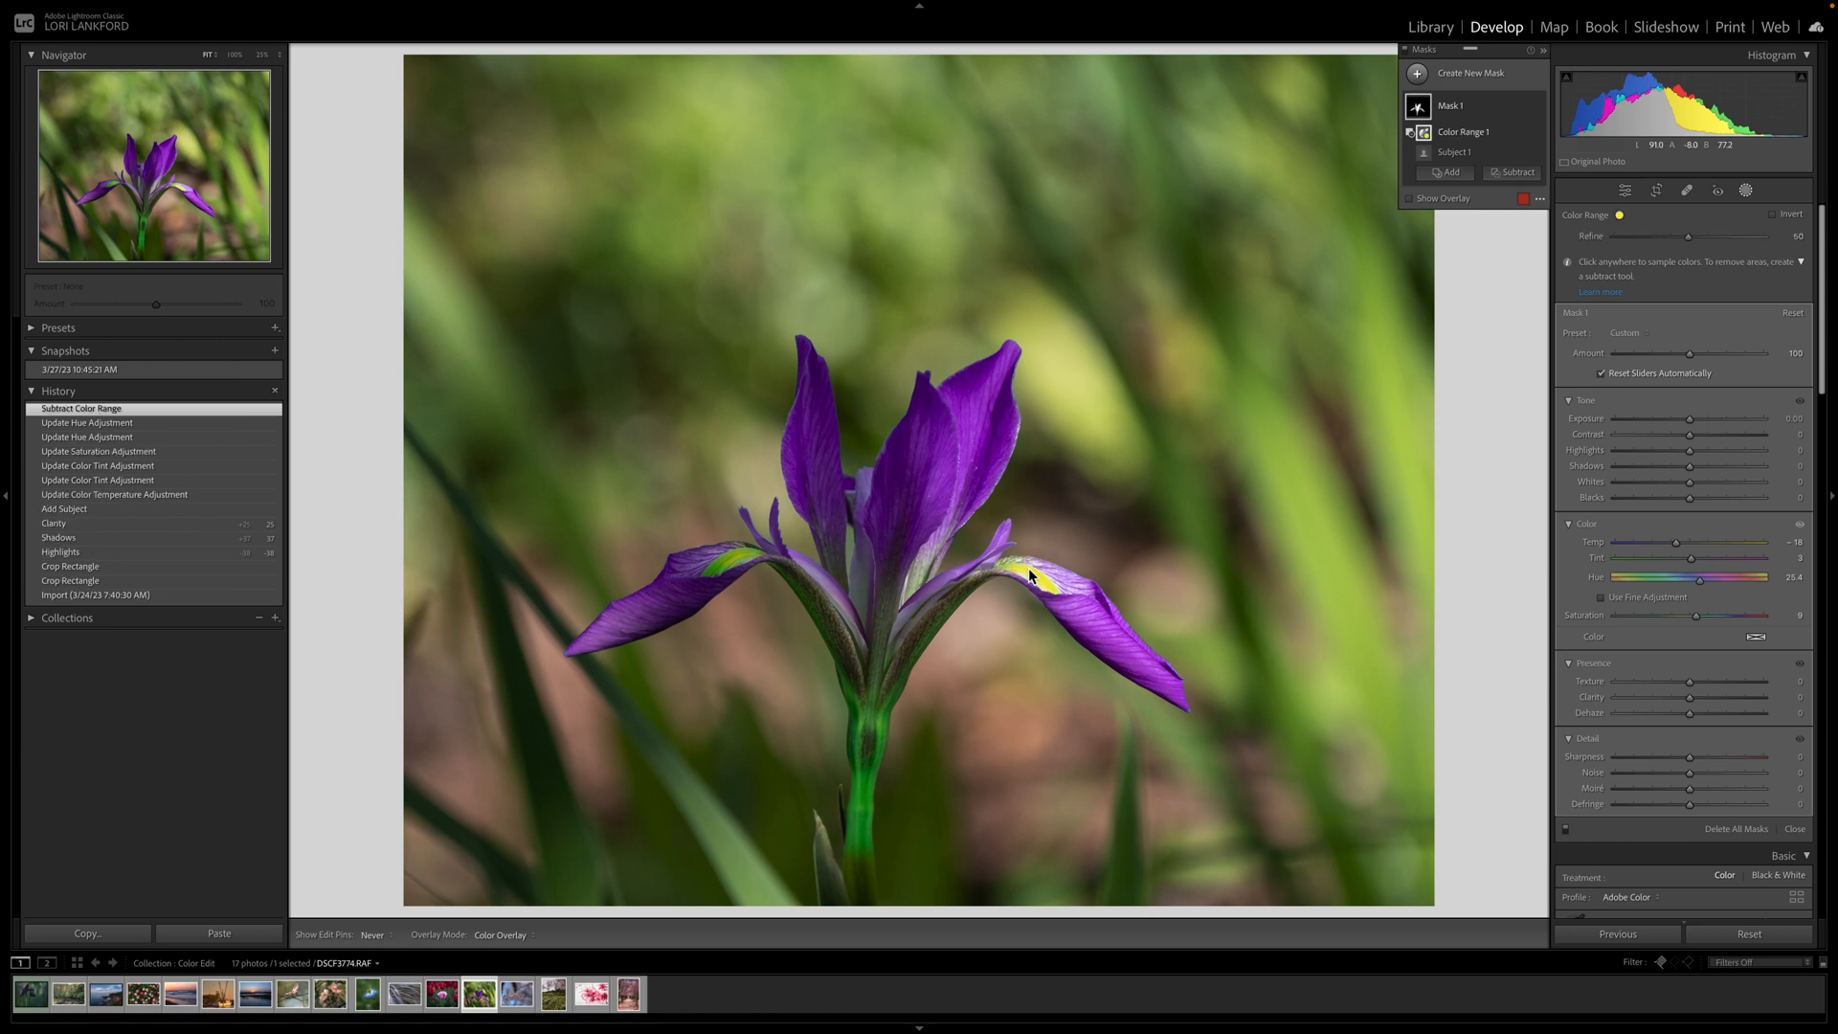
left_click(735, 567)
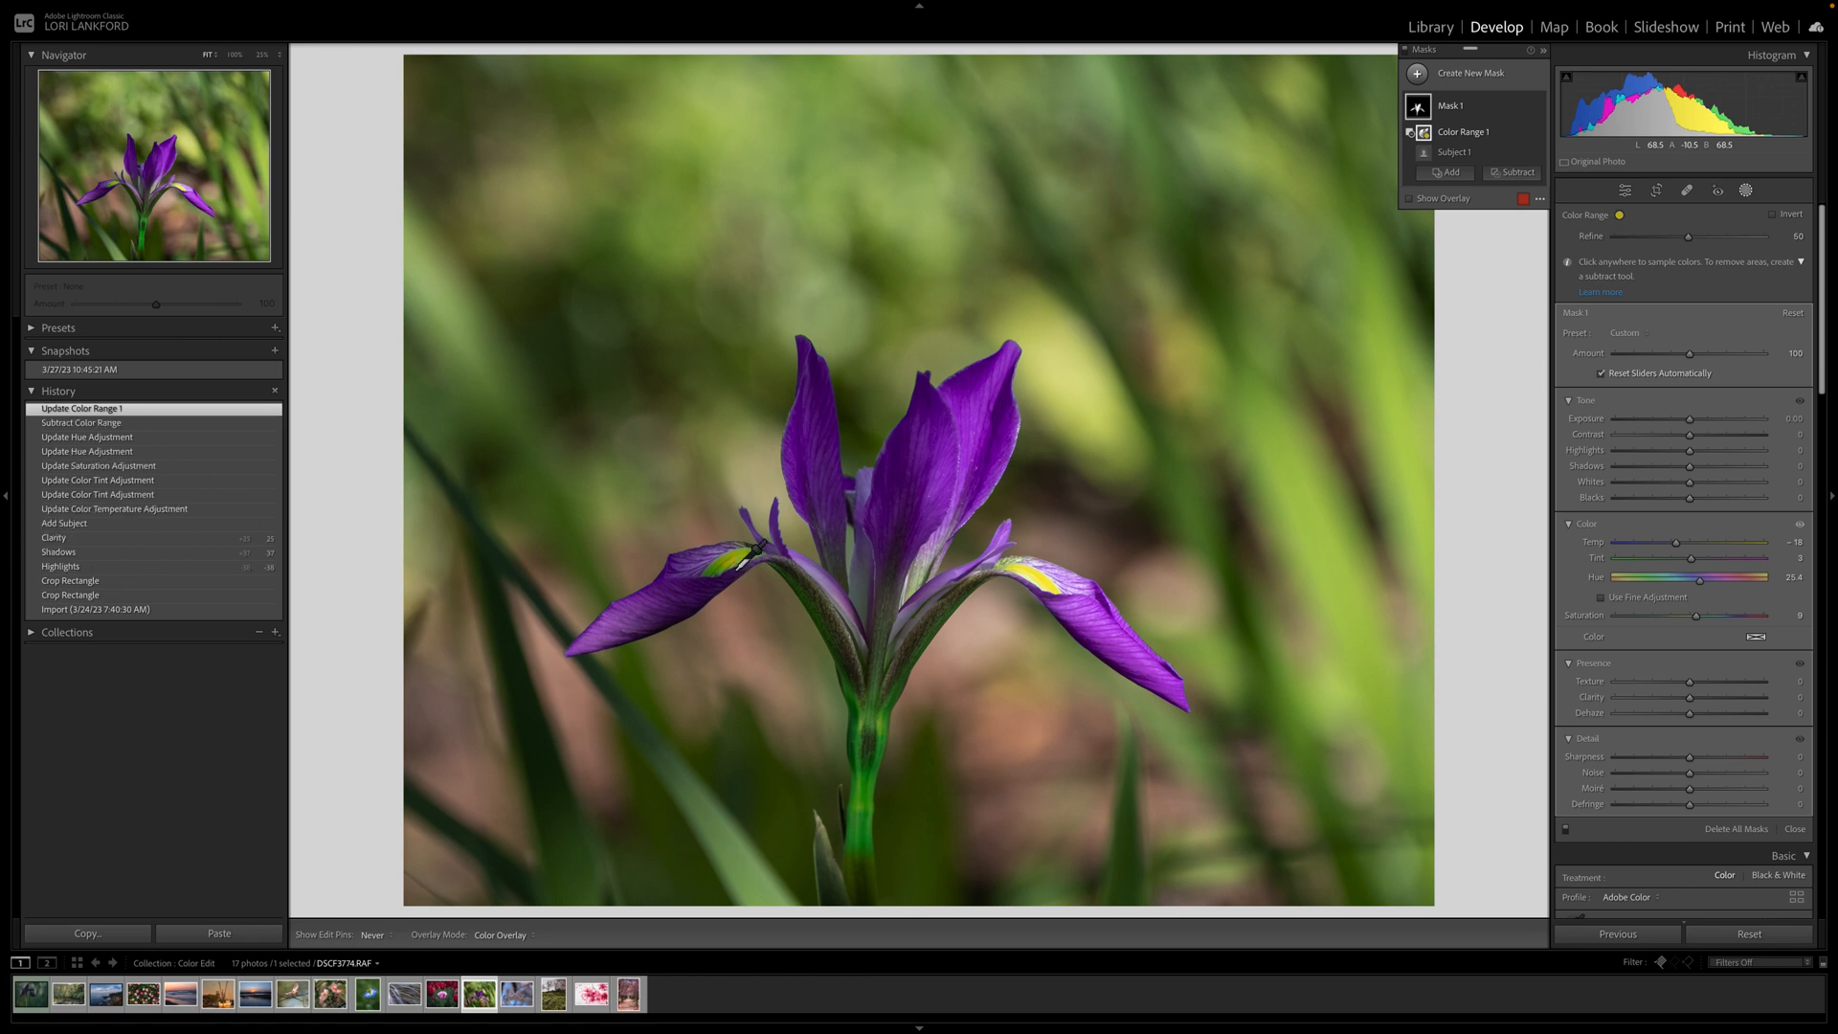
left_click(867, 754)
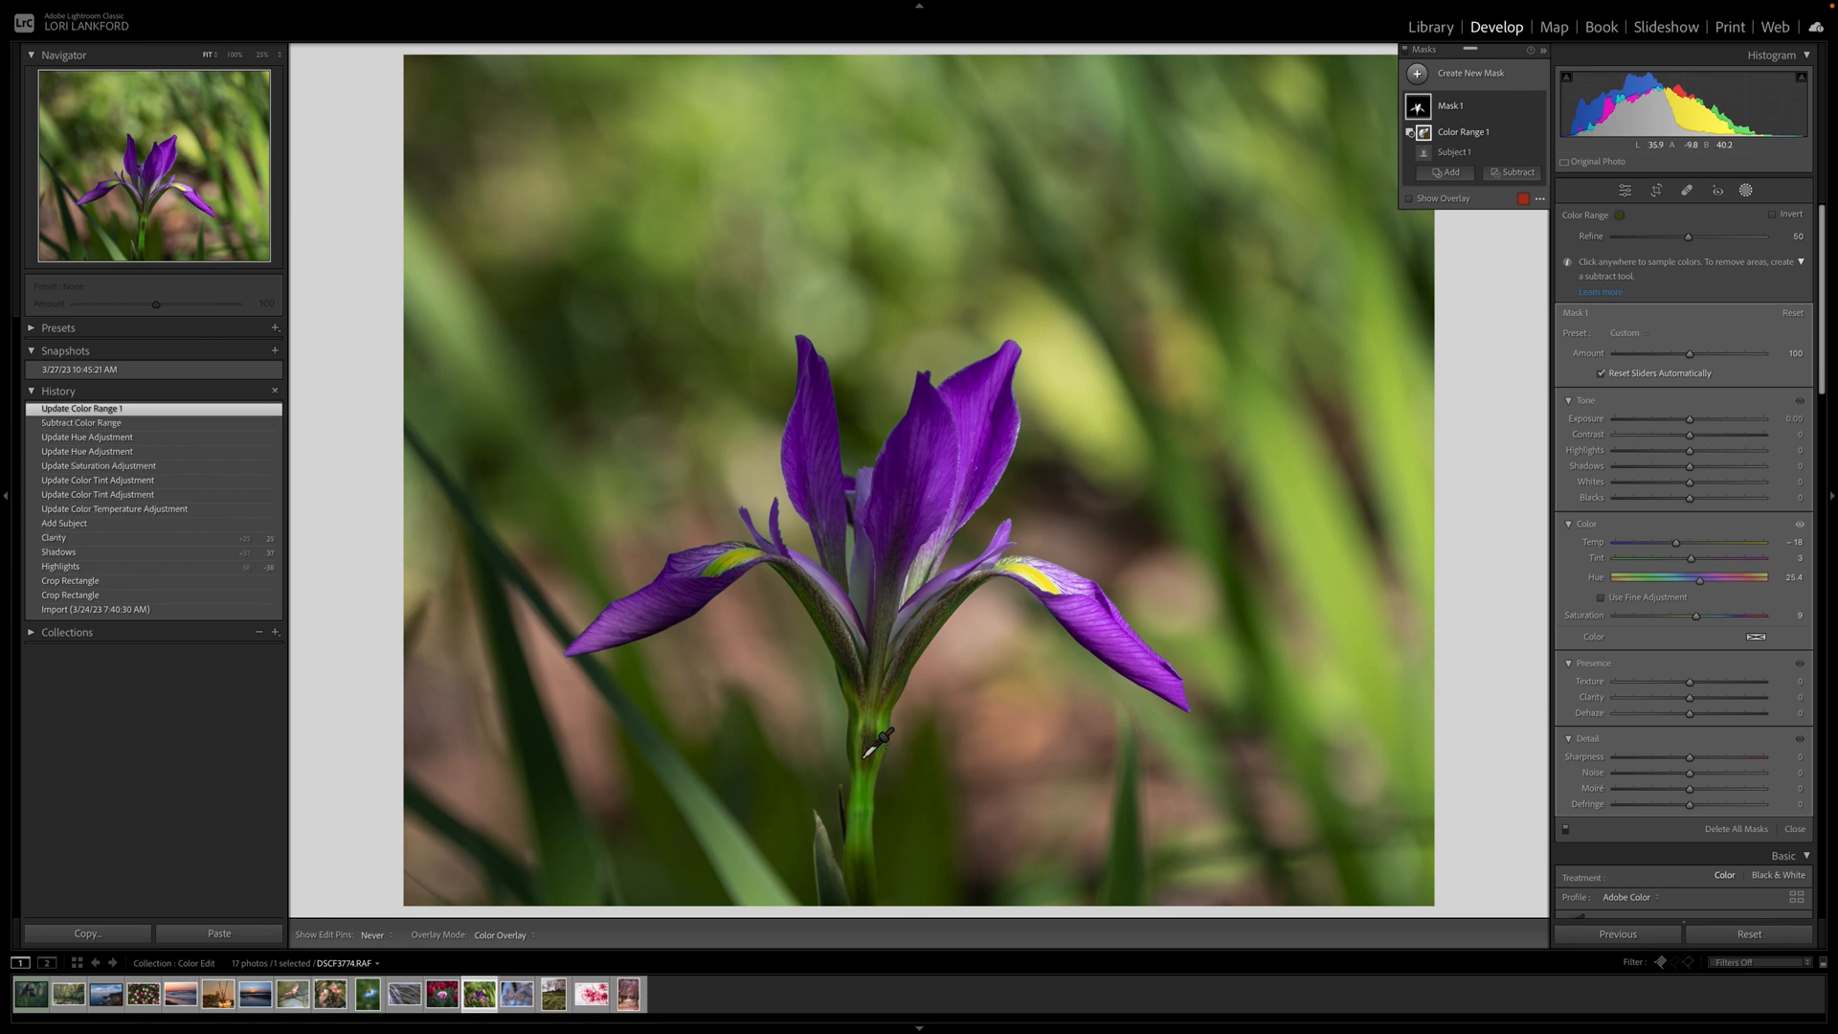
left_click(862, 829)
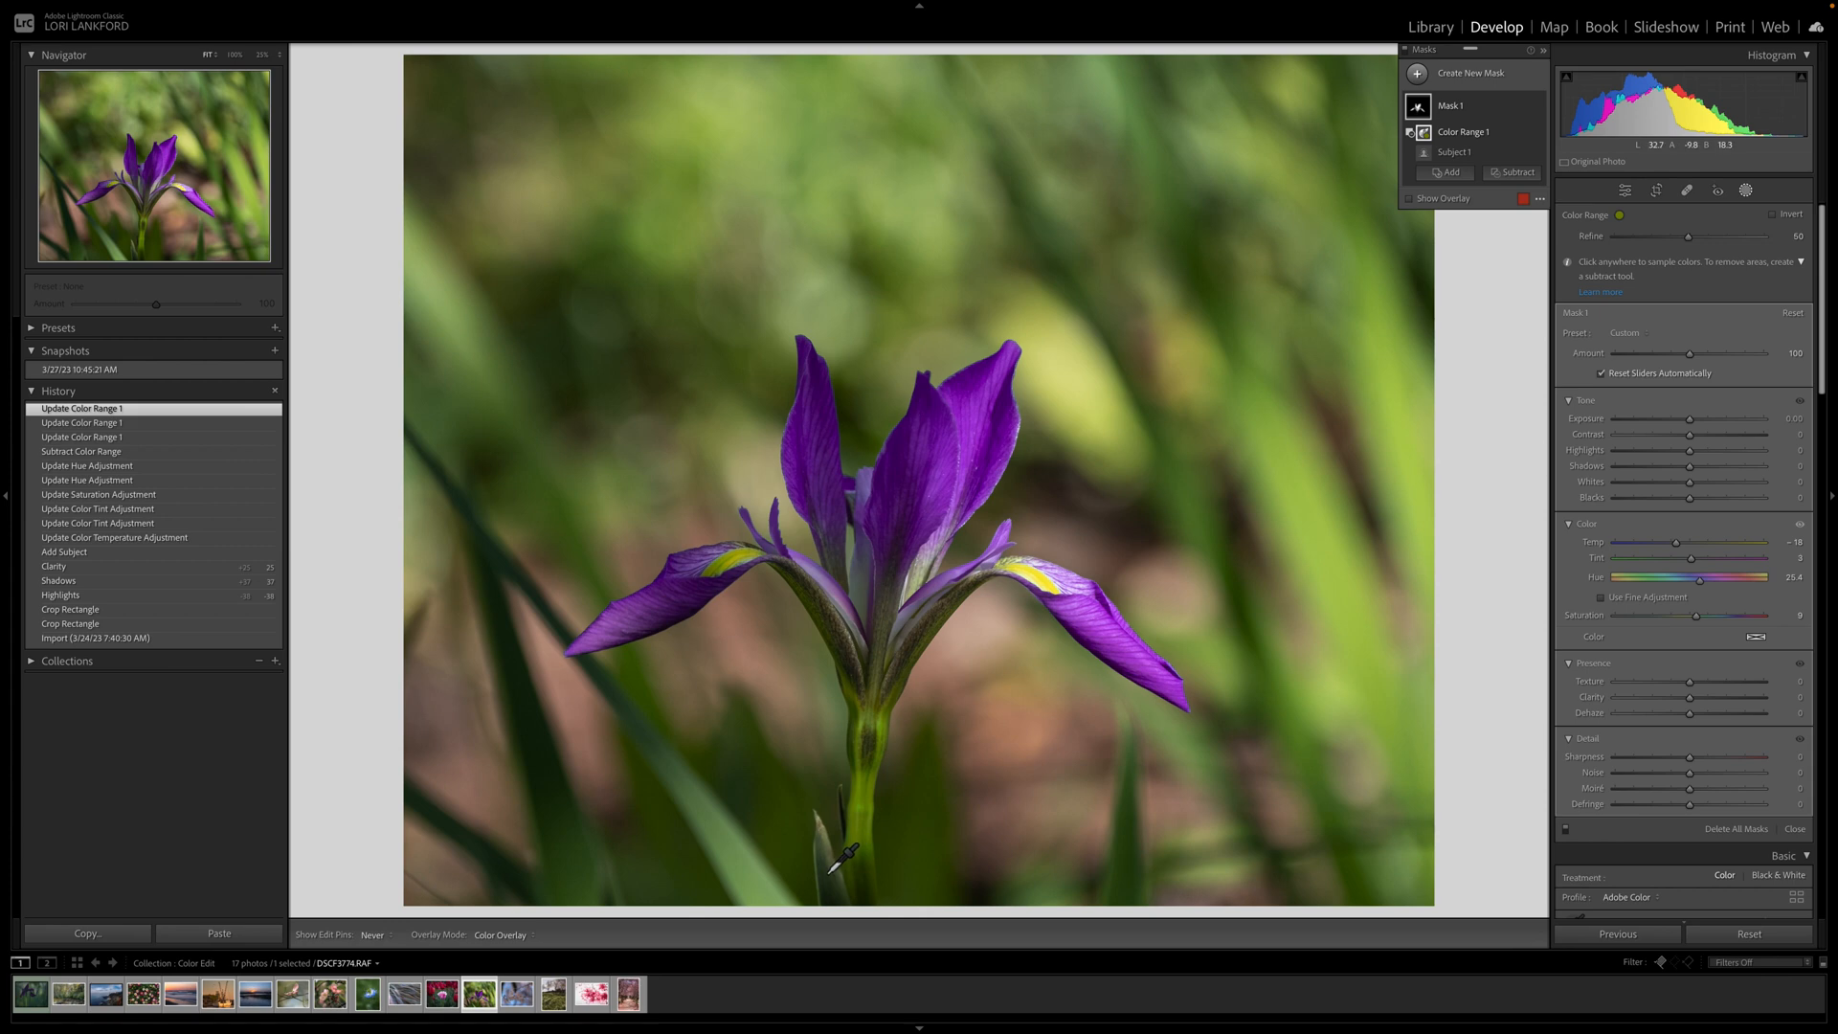
left_click(813, 832)
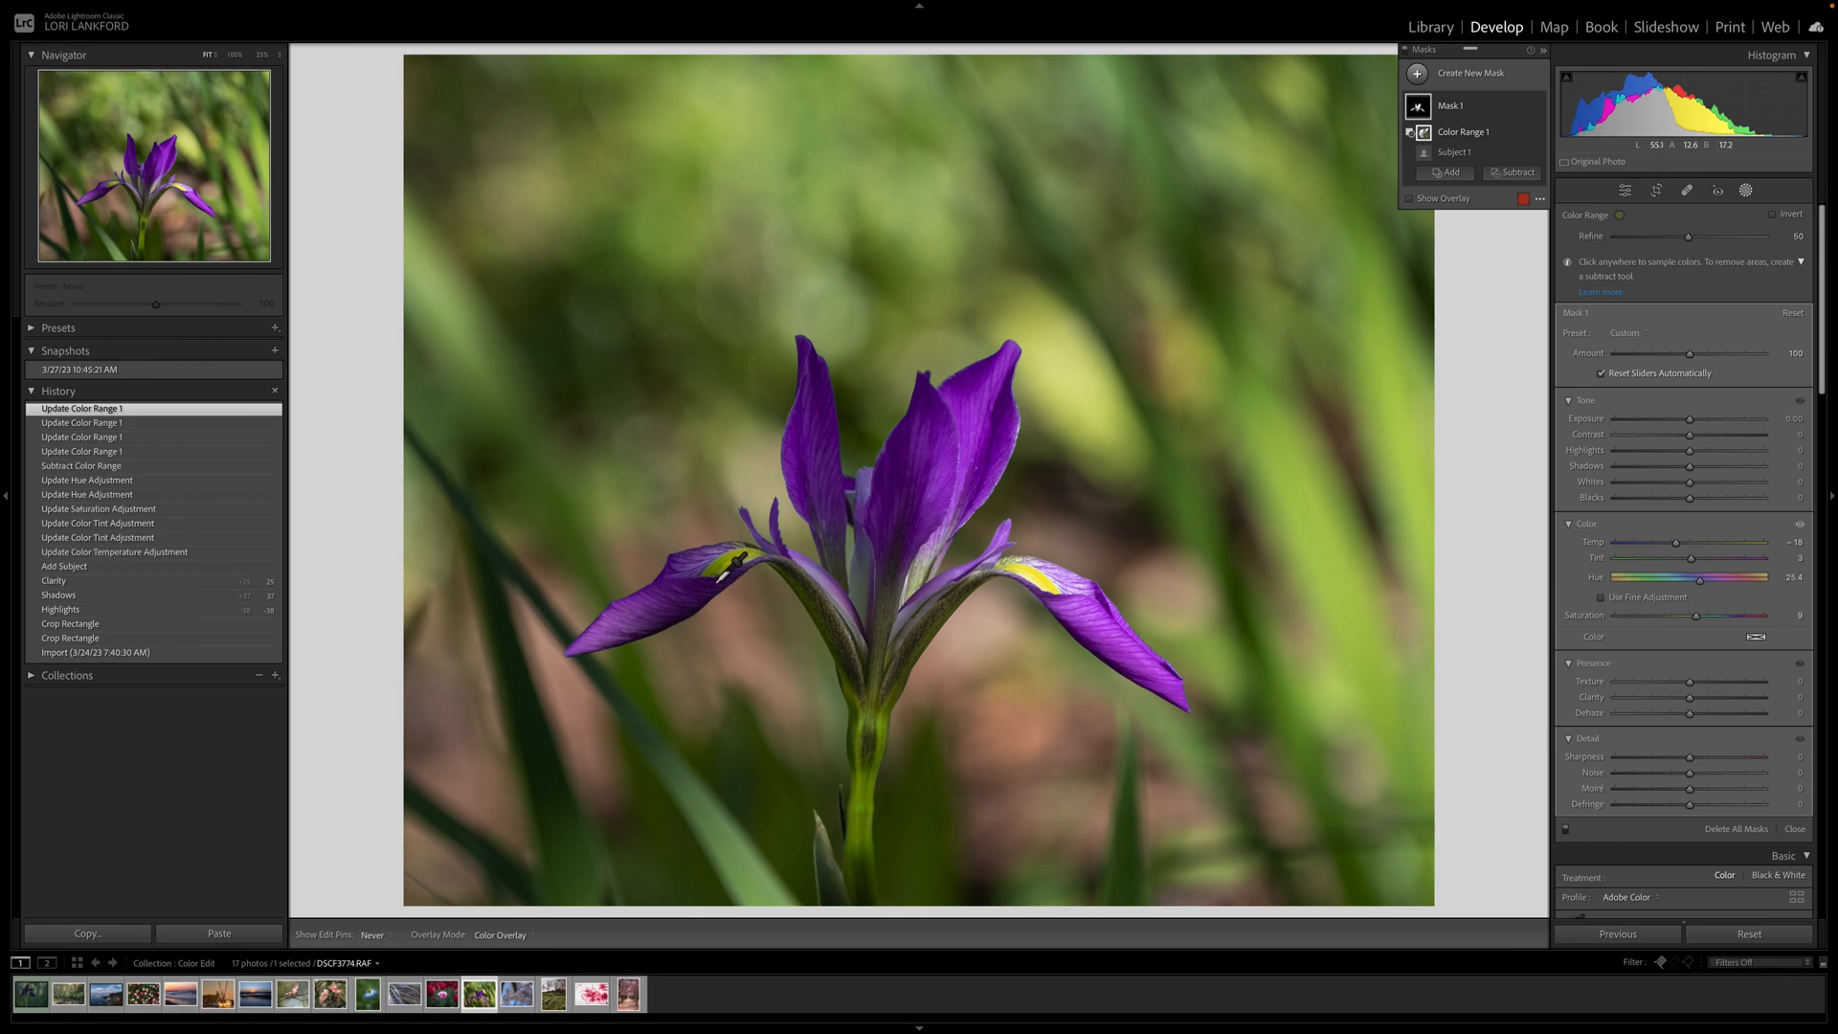
left_click(726, 572)
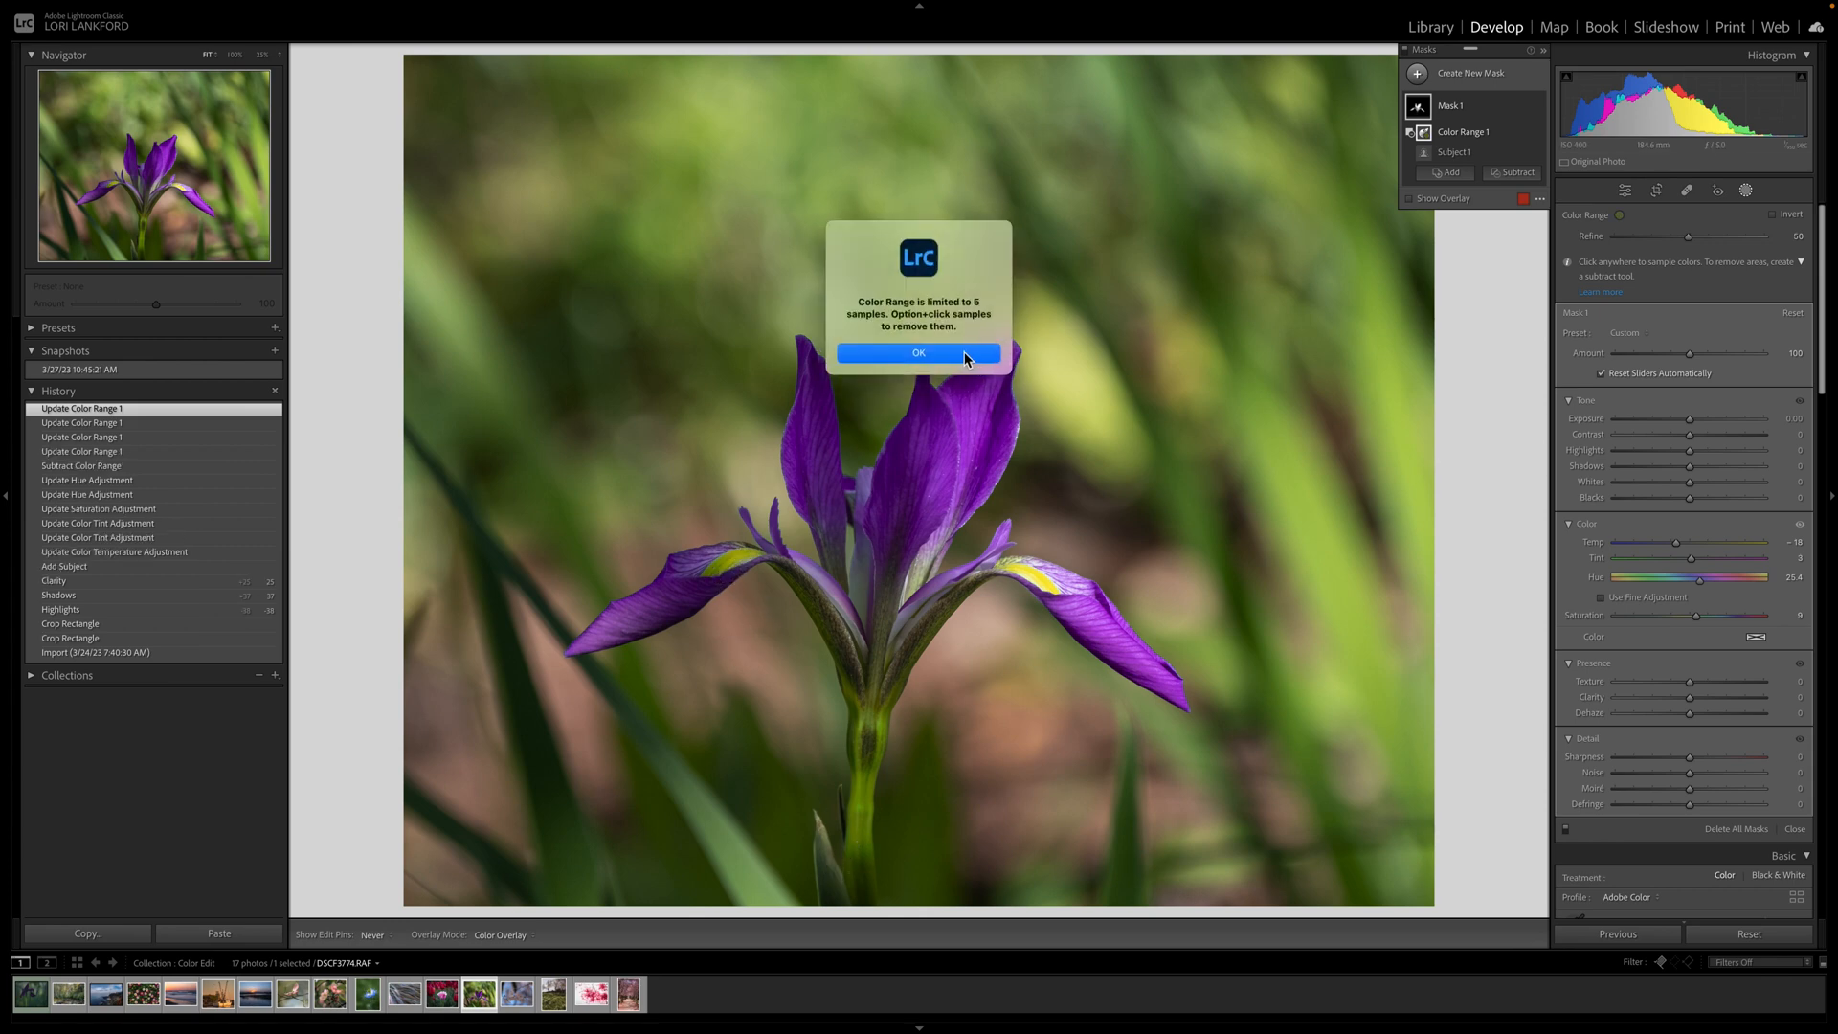
left_click(965, 359)
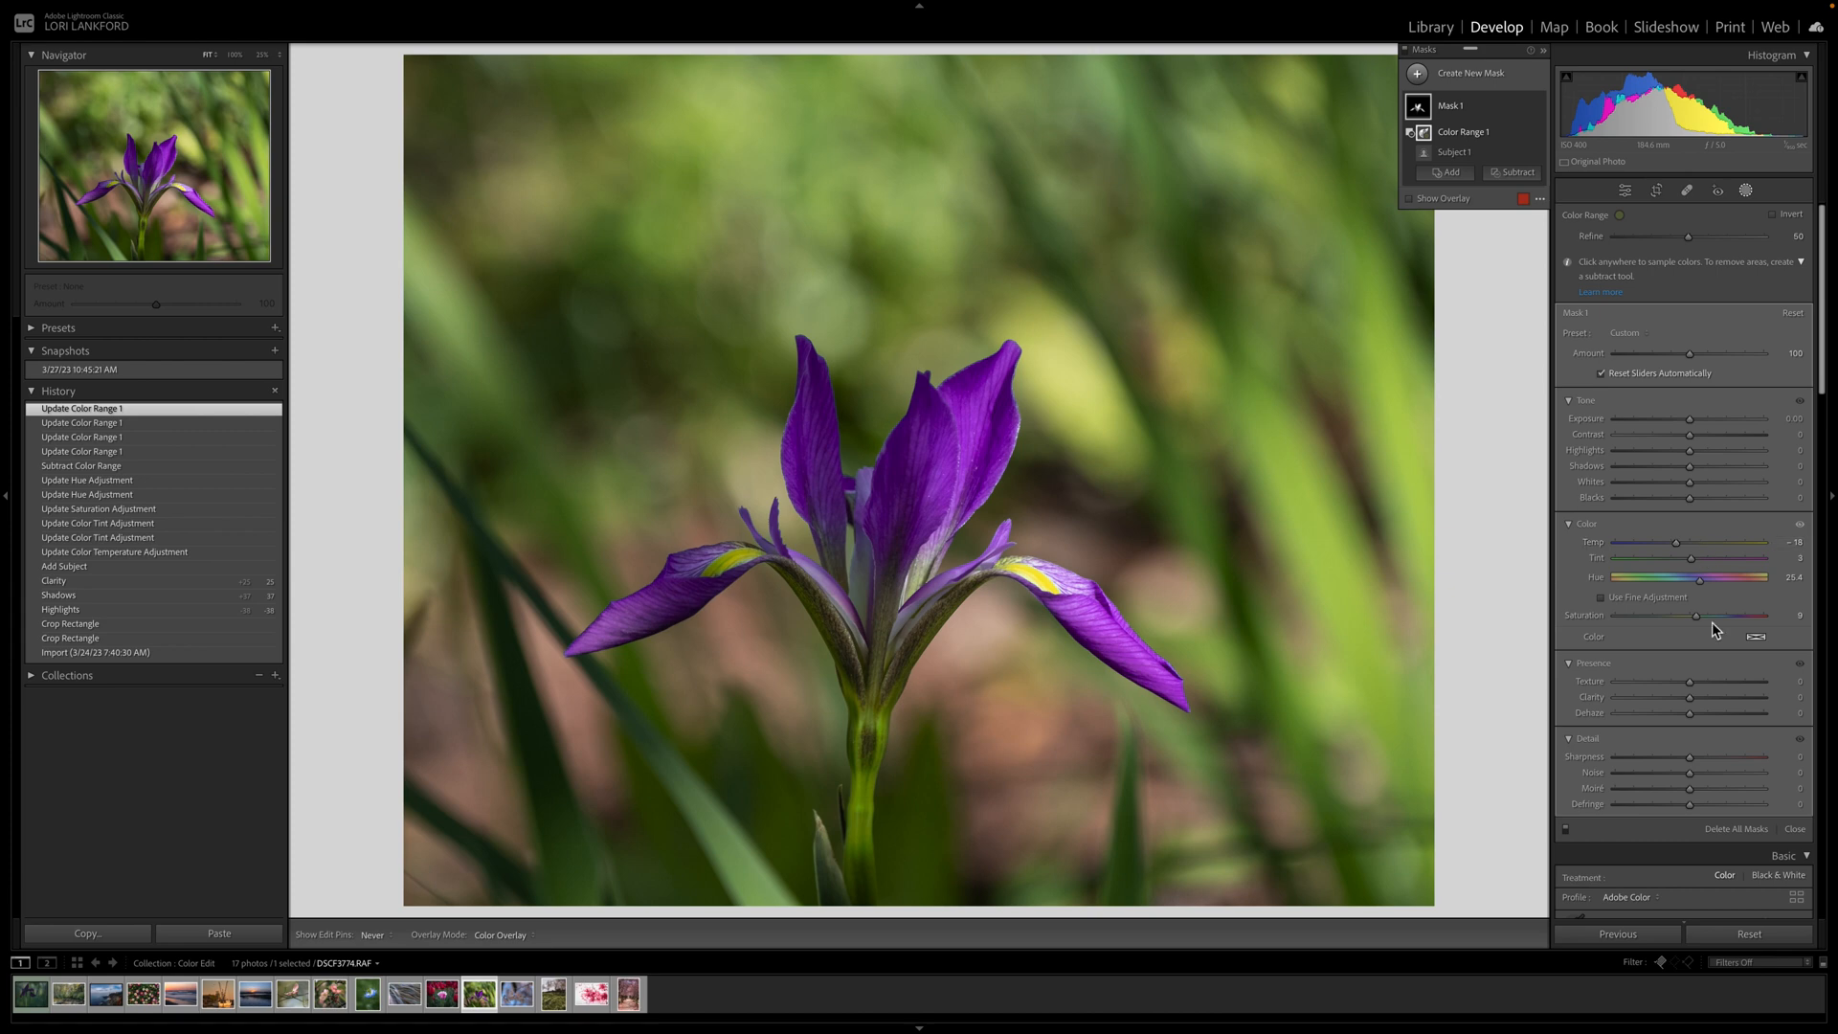
Set the iris mask's hue to 30.0 and shift its tint further toward magenta.
left_click_drag(1701, 578, 1701, 586)
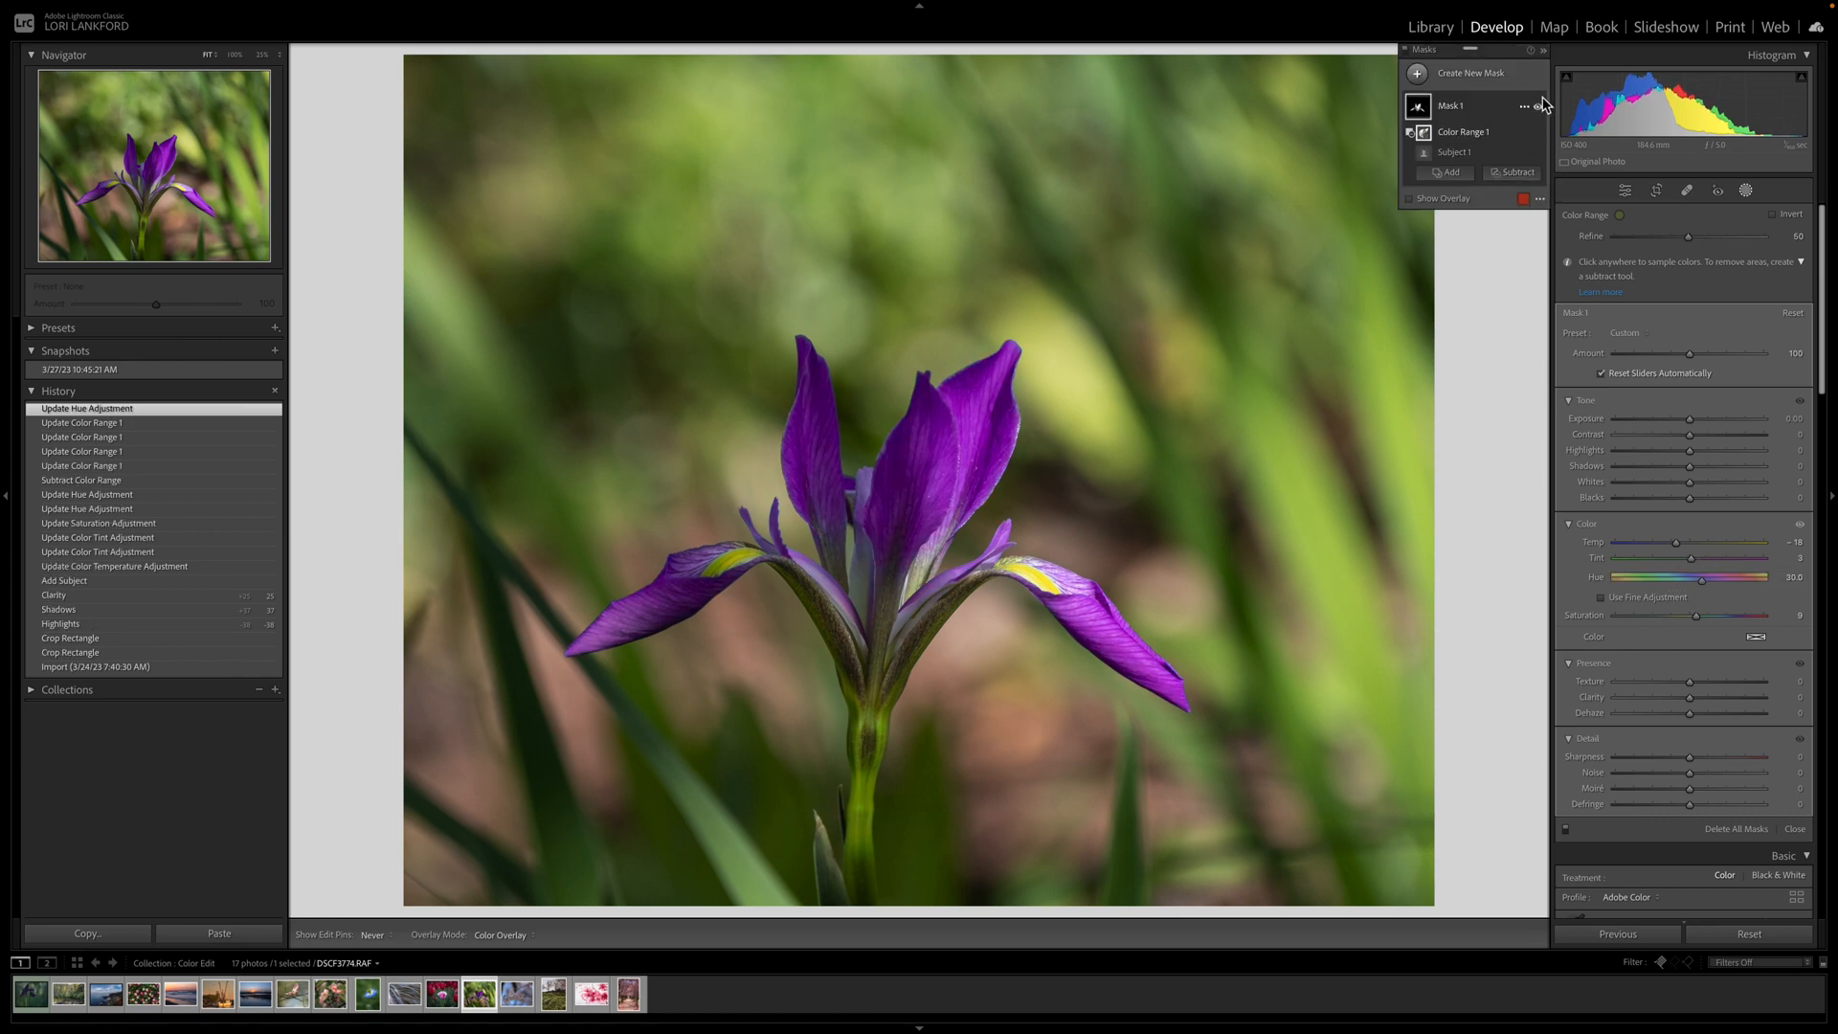
left_click(1543, 50)
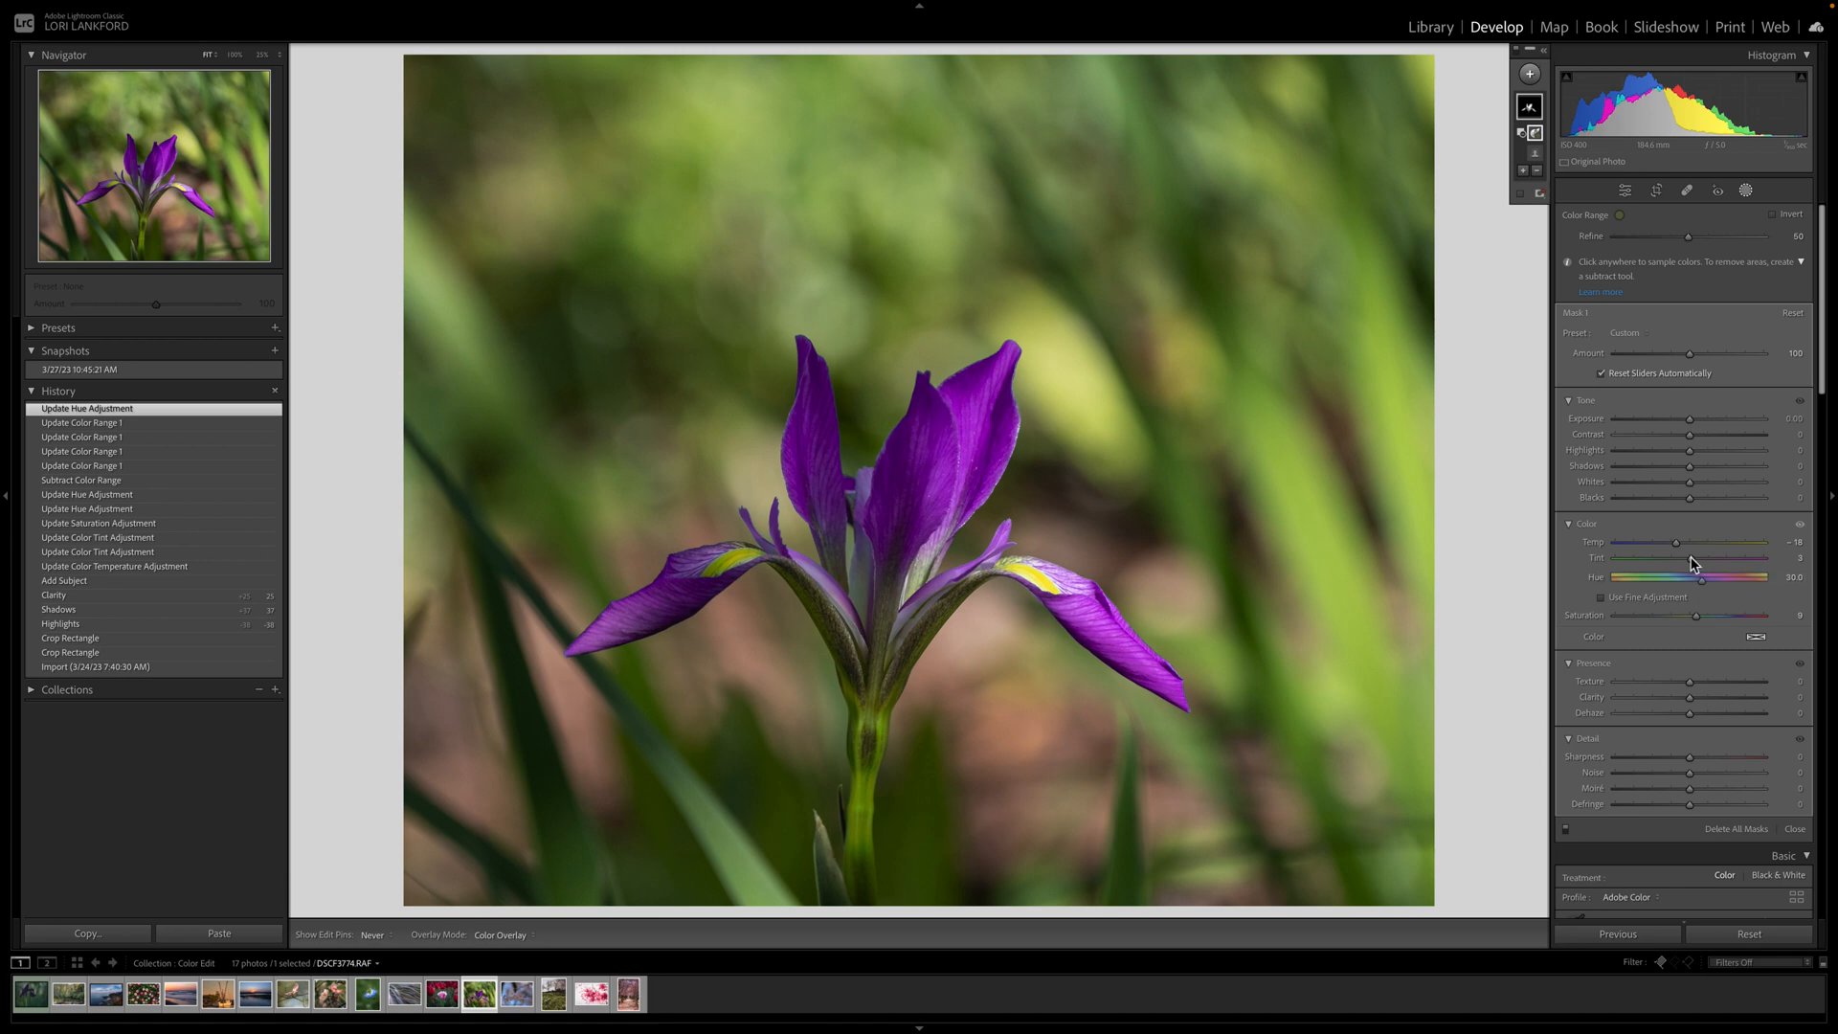
left_click_drag(1691, 558, 1702, 563)
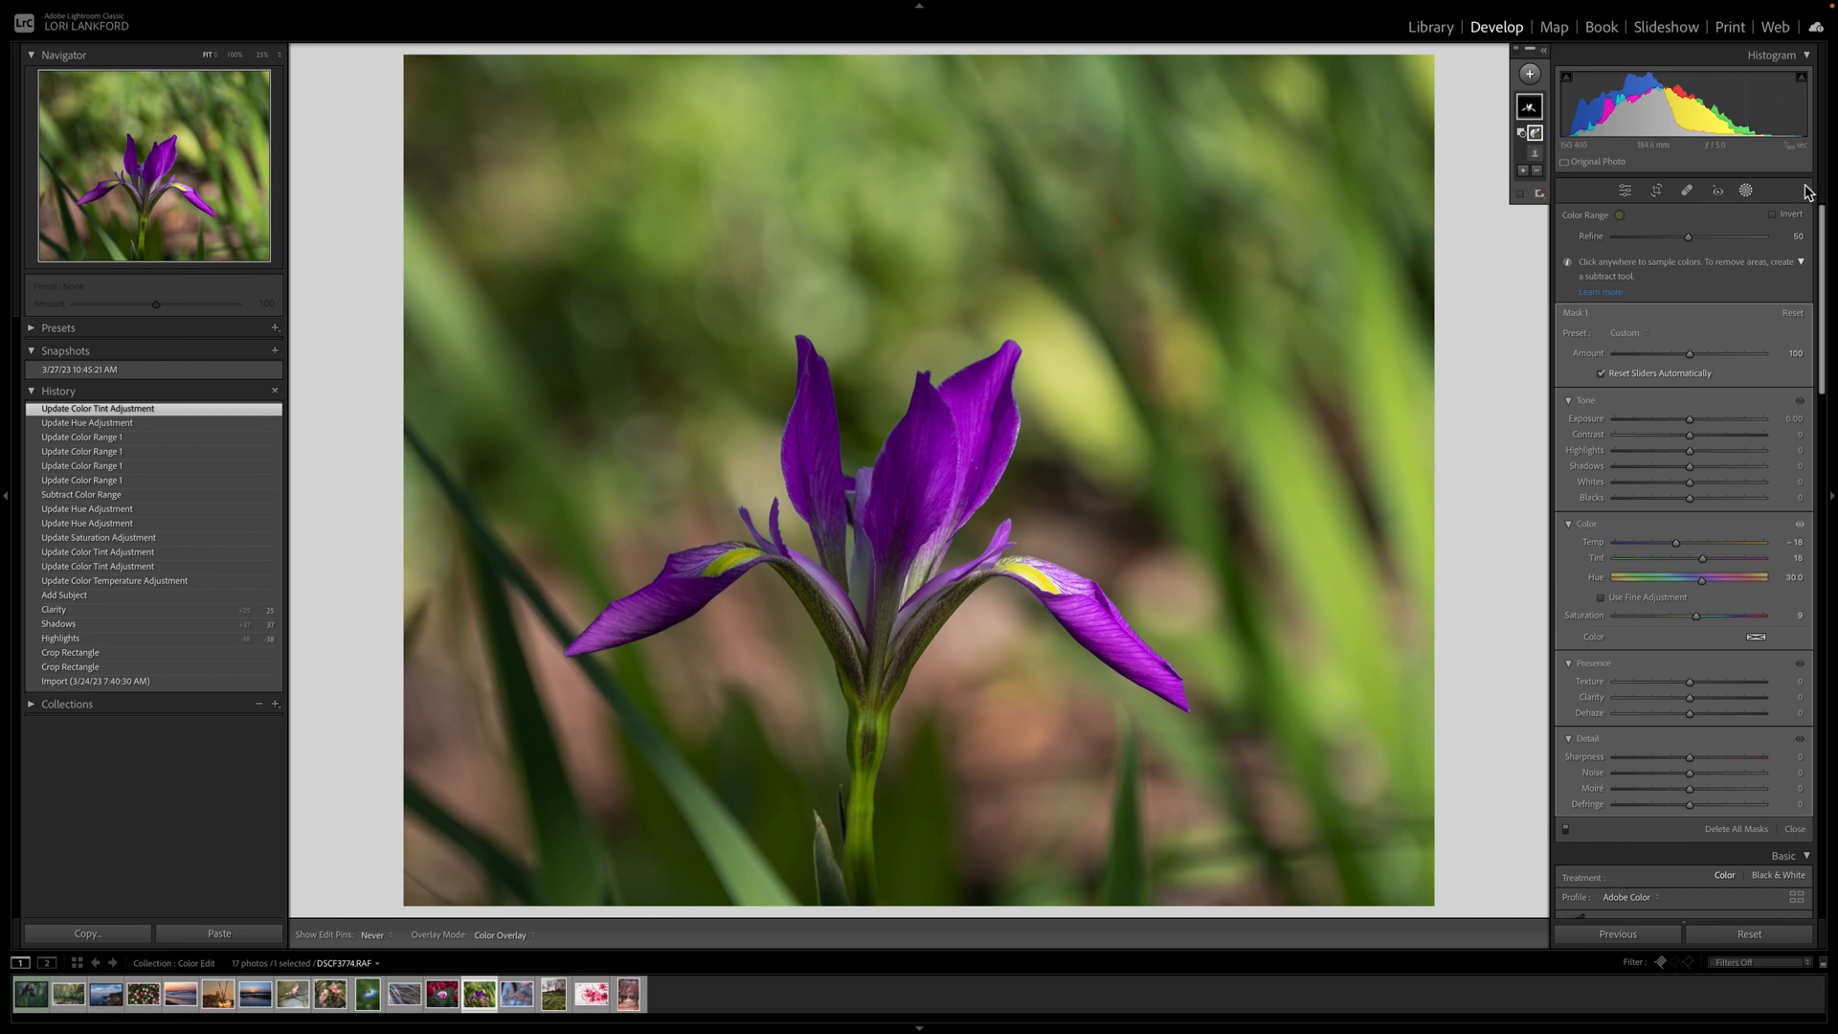
Toggle Masking off and on and bring up the new mask types list.
left_click(1747, 191)
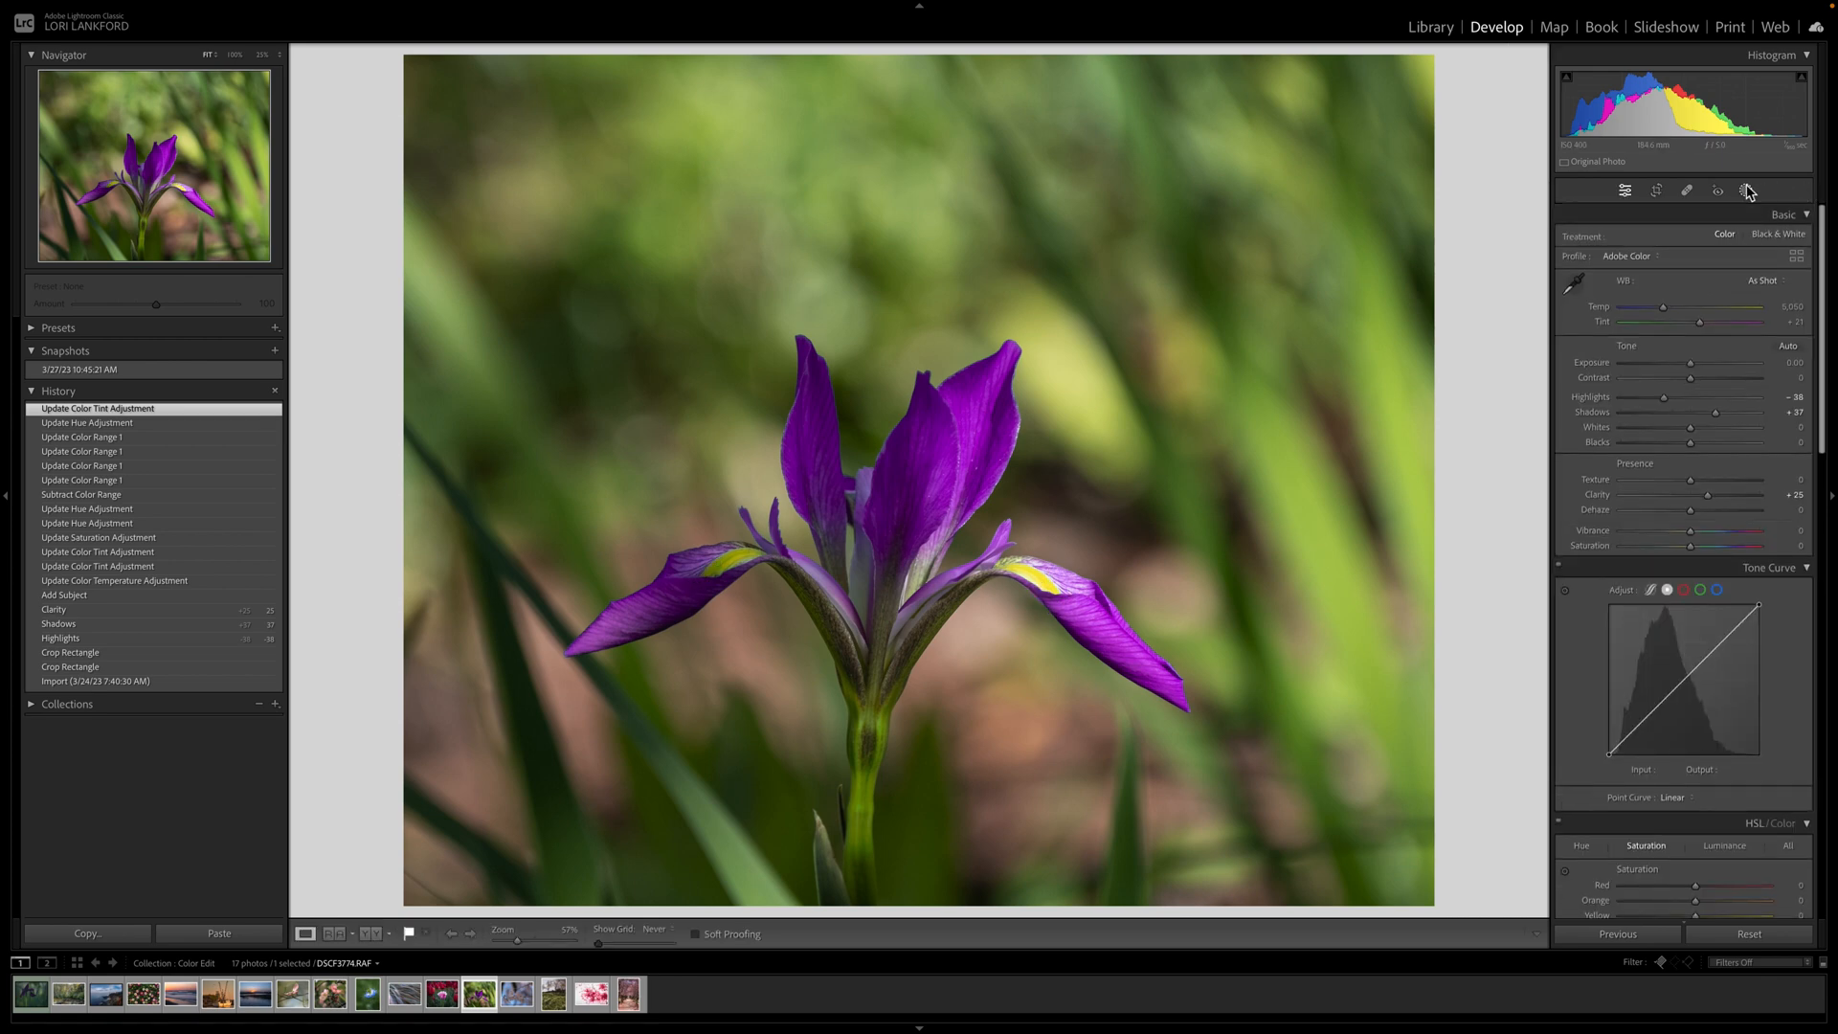
left_click(1747, 192)
left_click(1530, 75)
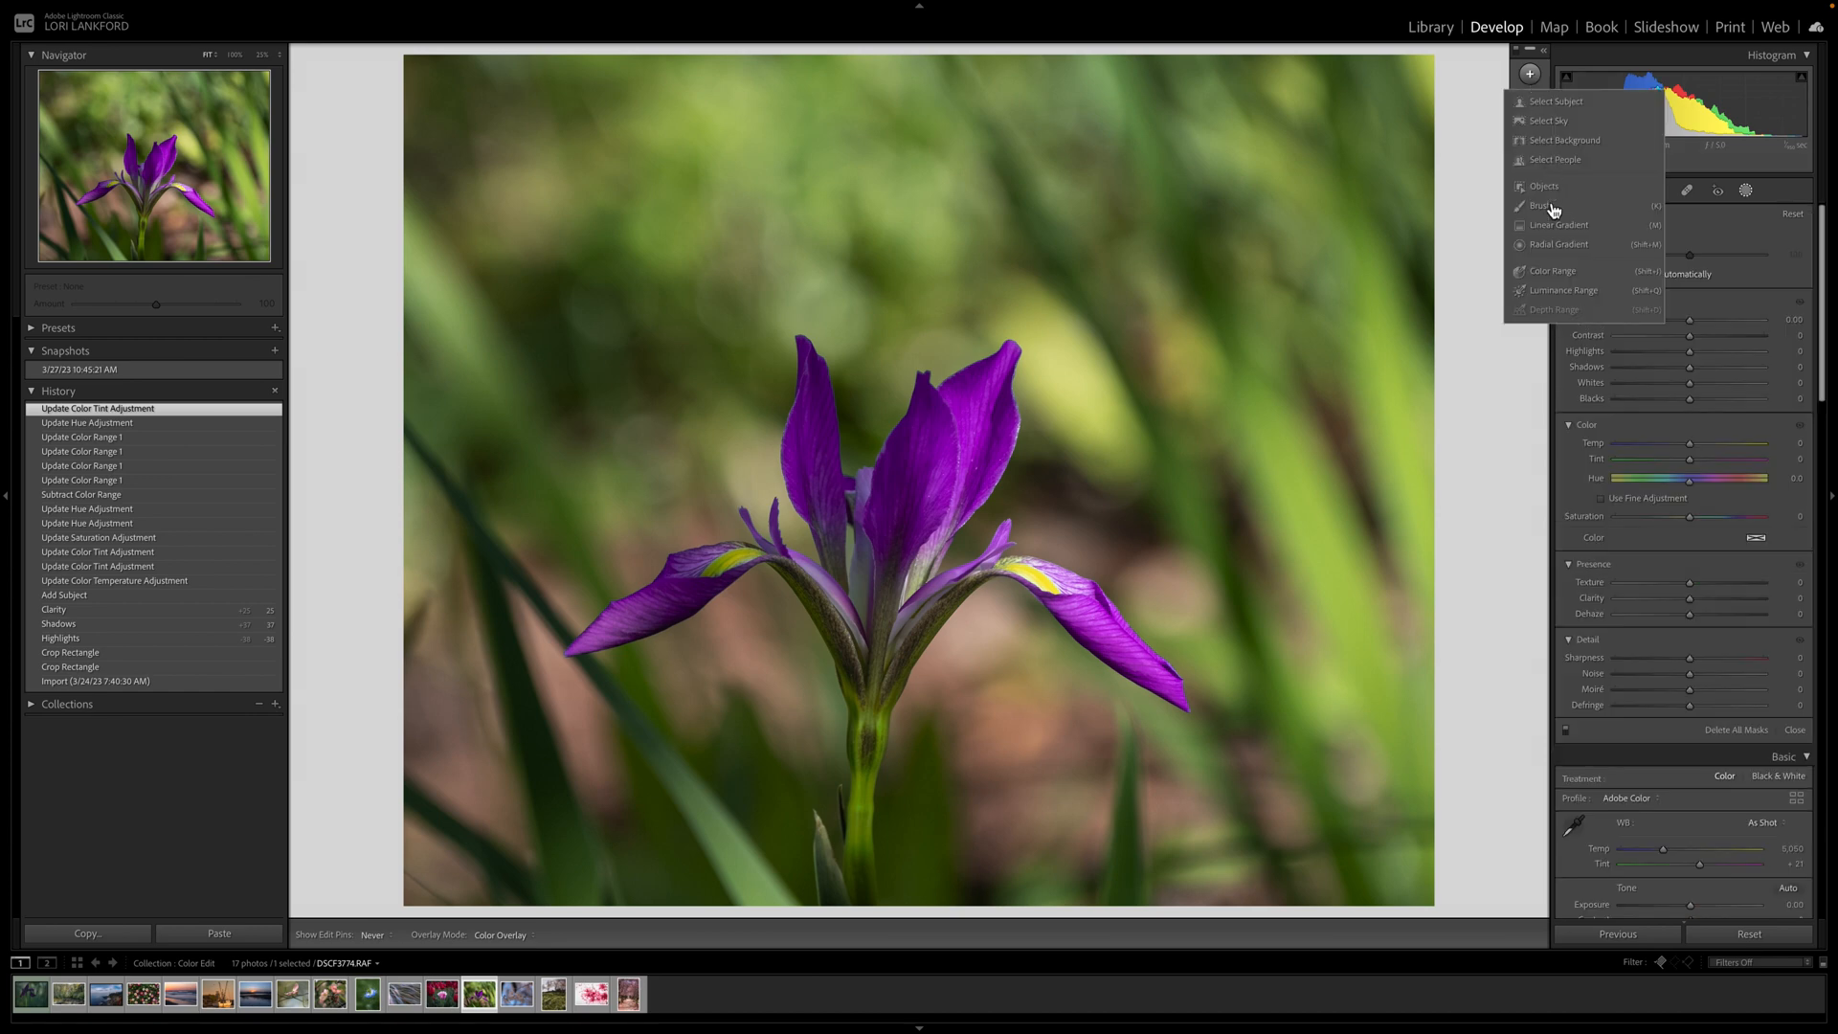
Create a new Color Range mask sampling both petals' yellow patches.
left_click(1548, 270)
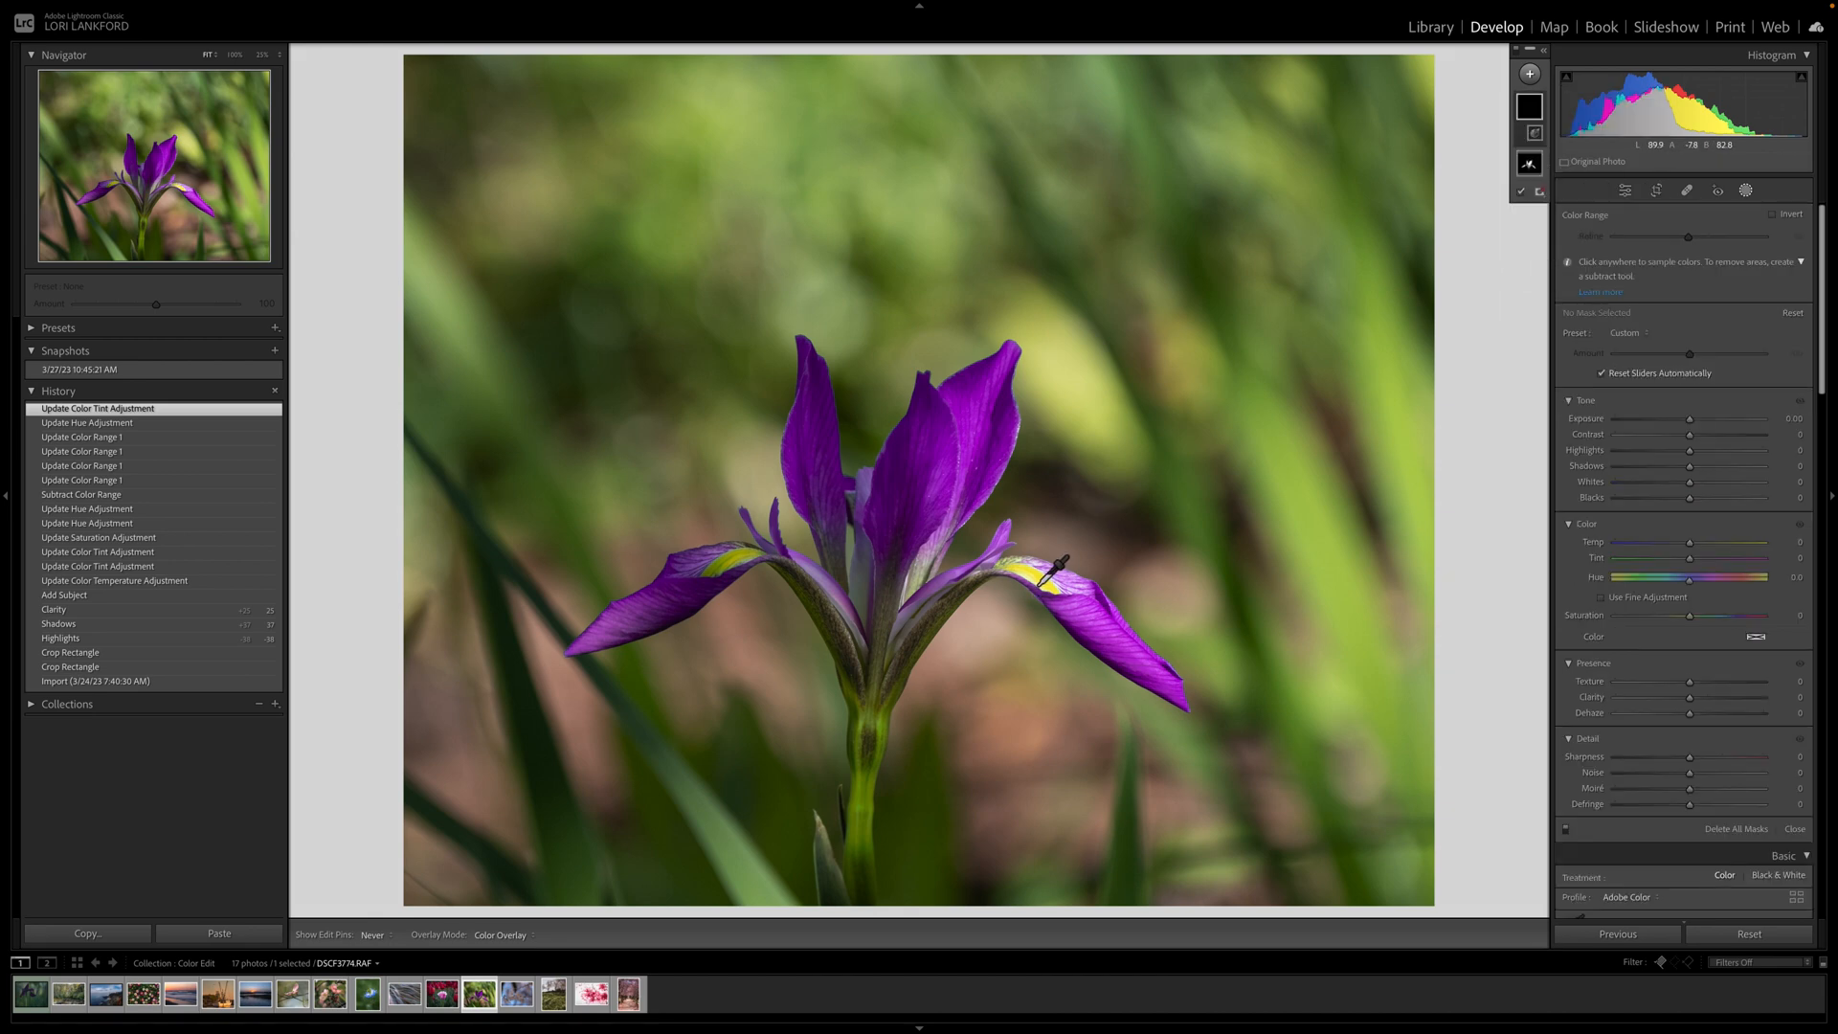
left_click(1040, 583)
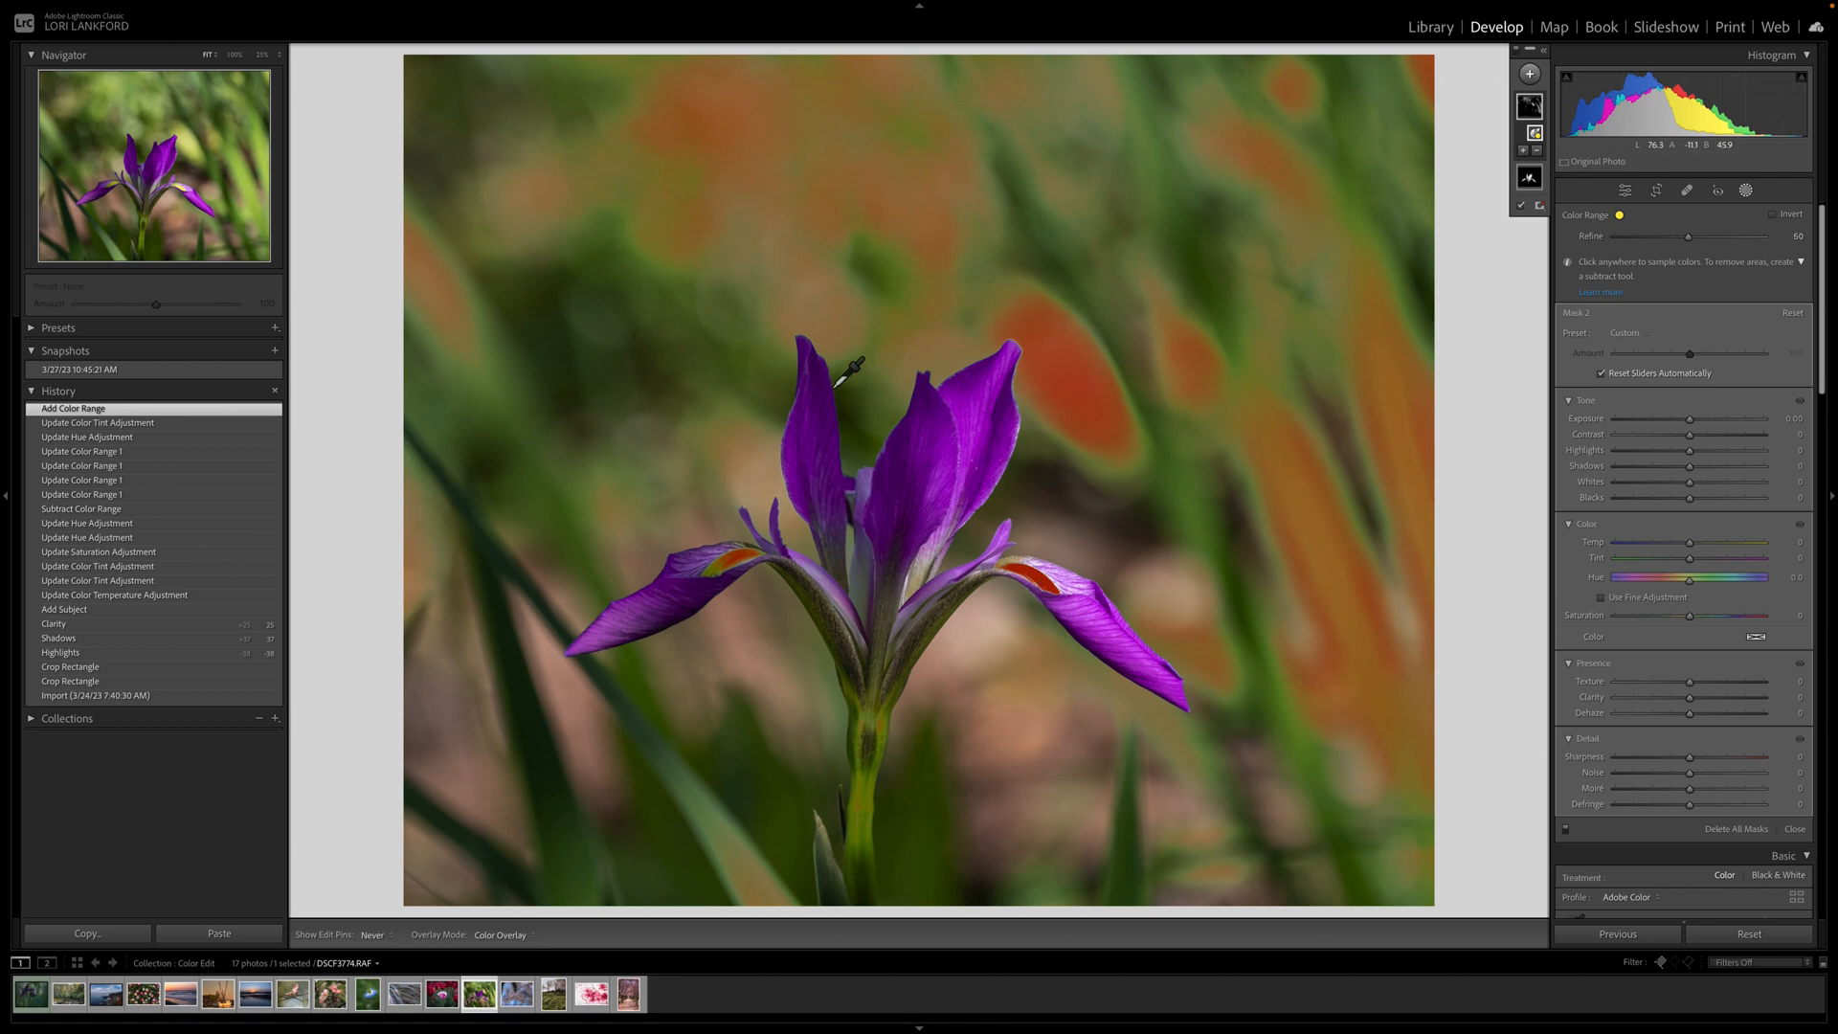
left_click(719, 574)
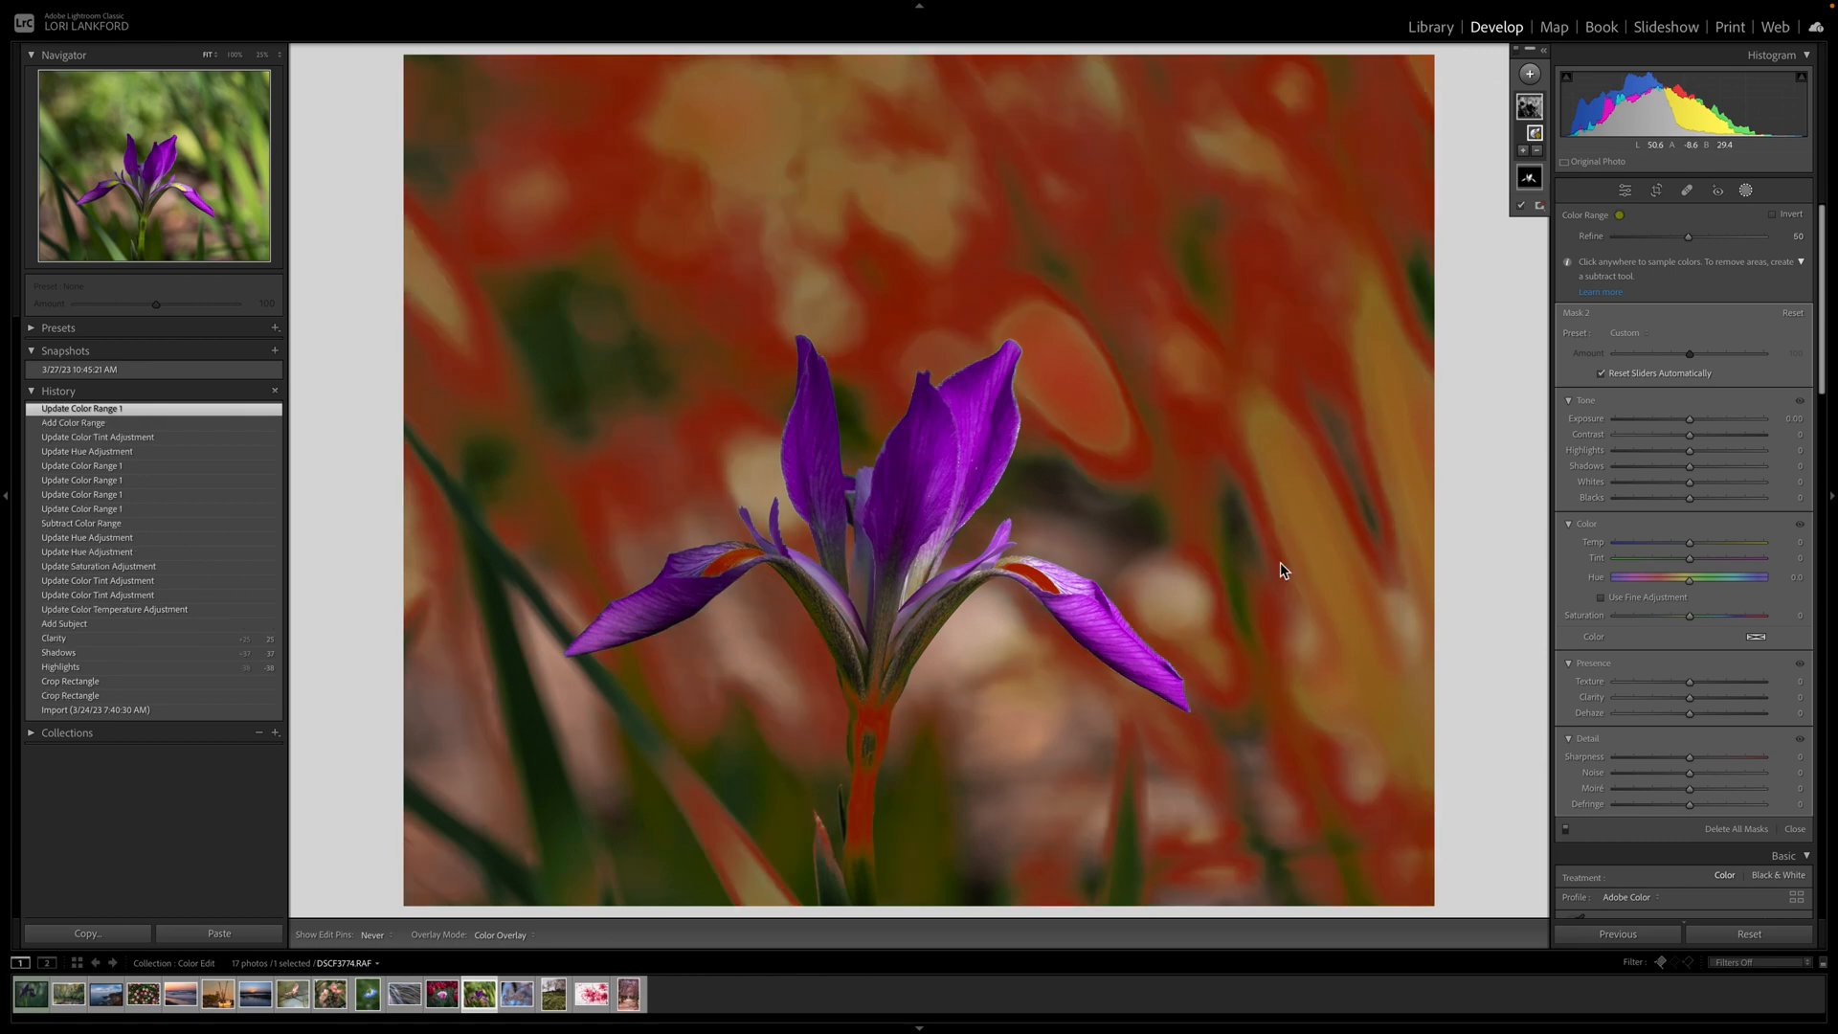
Intersect the Color Range 1 mask with Select Subject.
left_click(1545, 53)
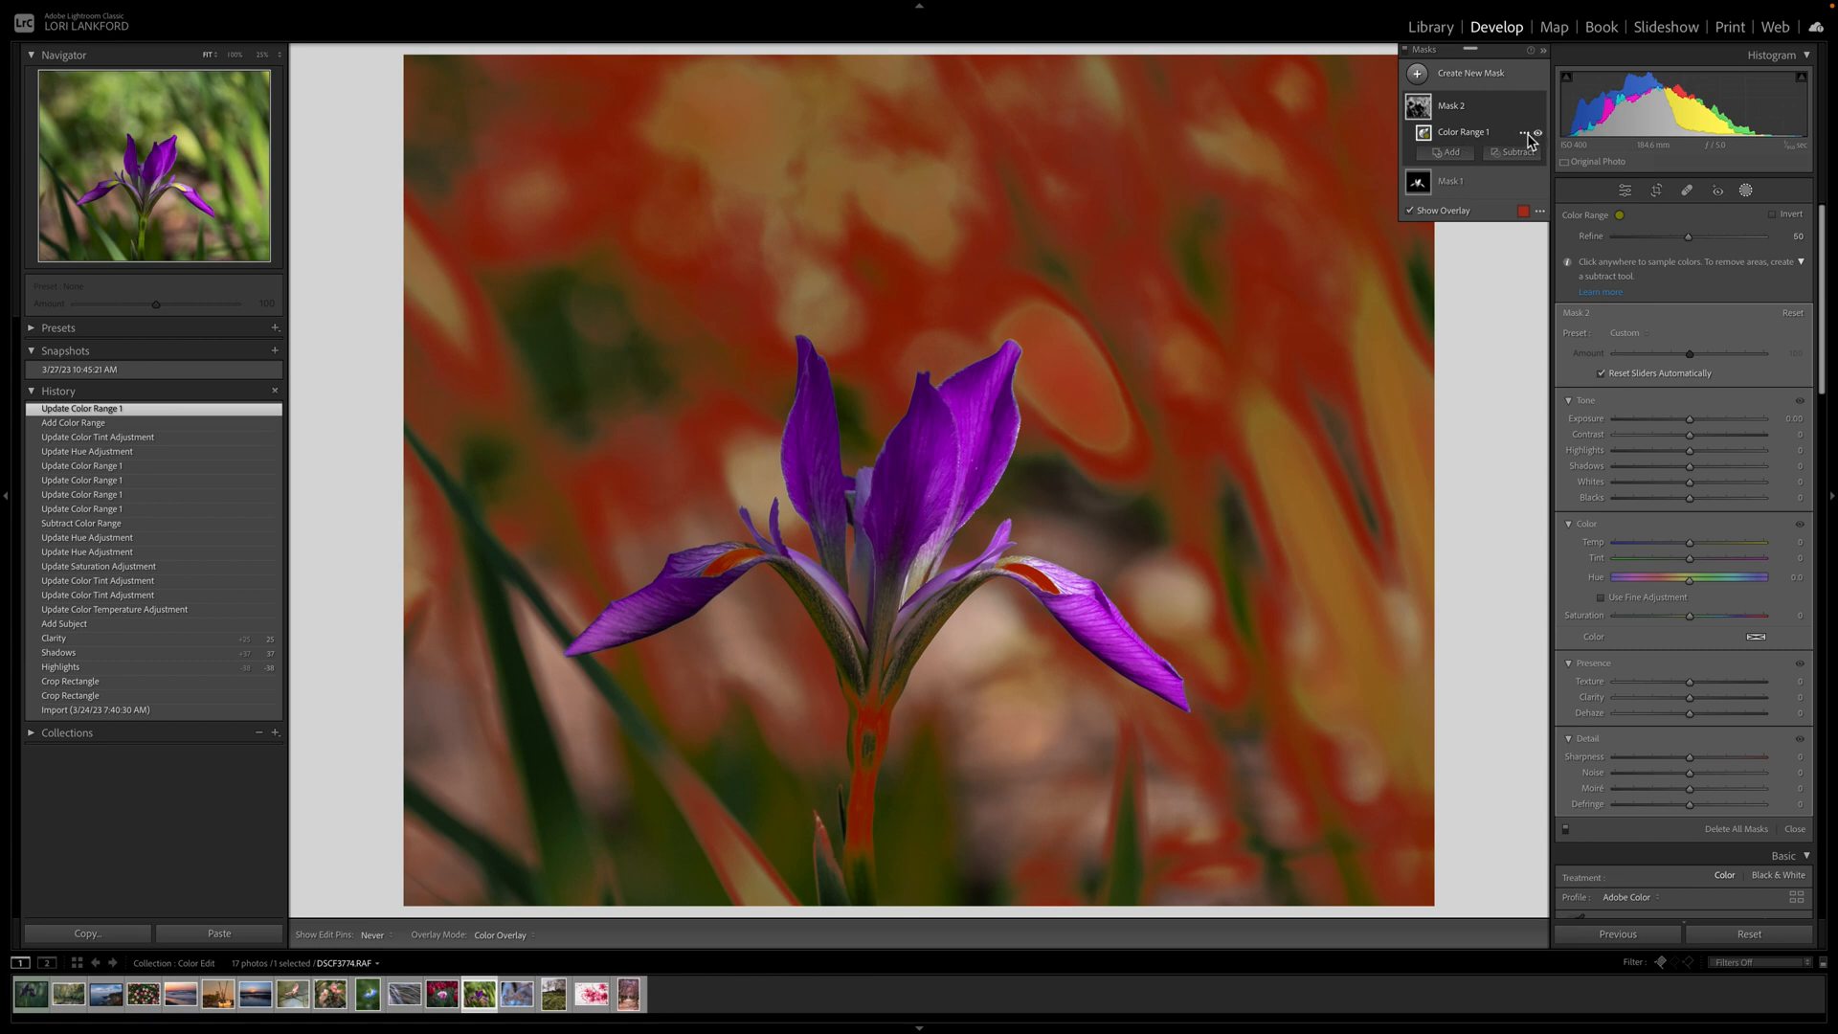
left_click(1526, 134)
mouse_move(1584, 204)
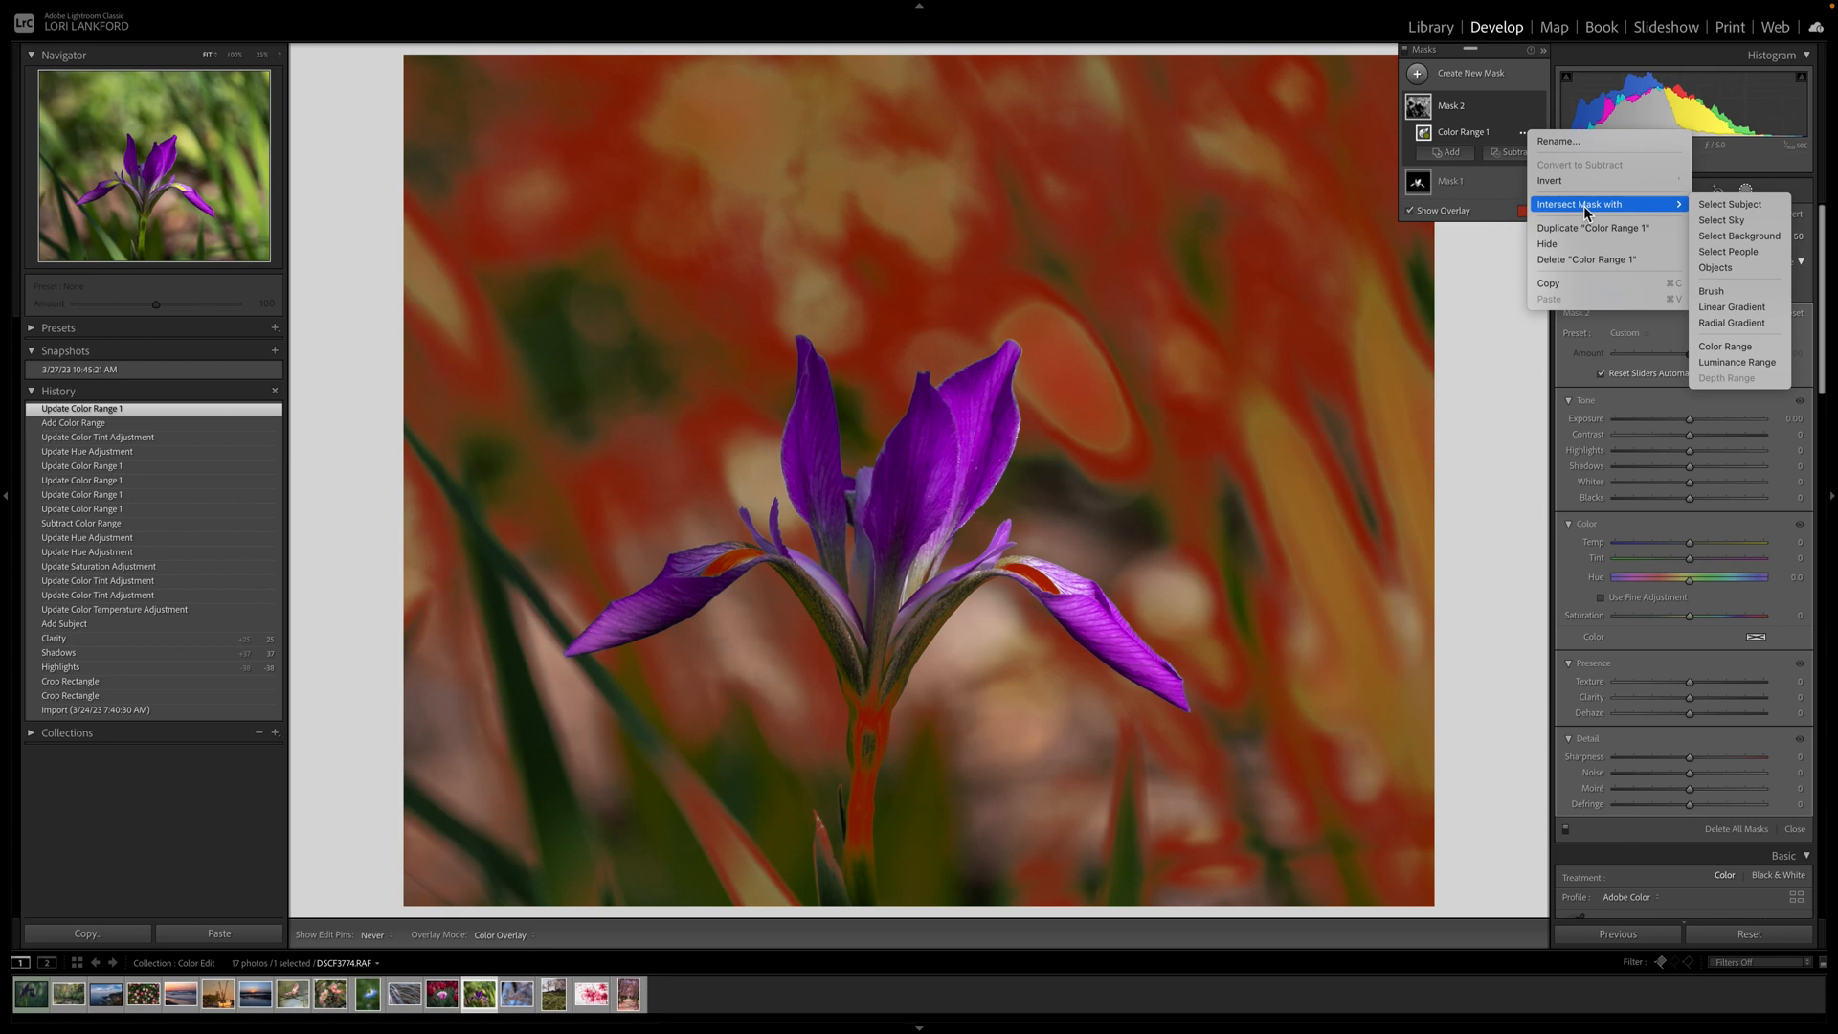
left_click(1759, 206)
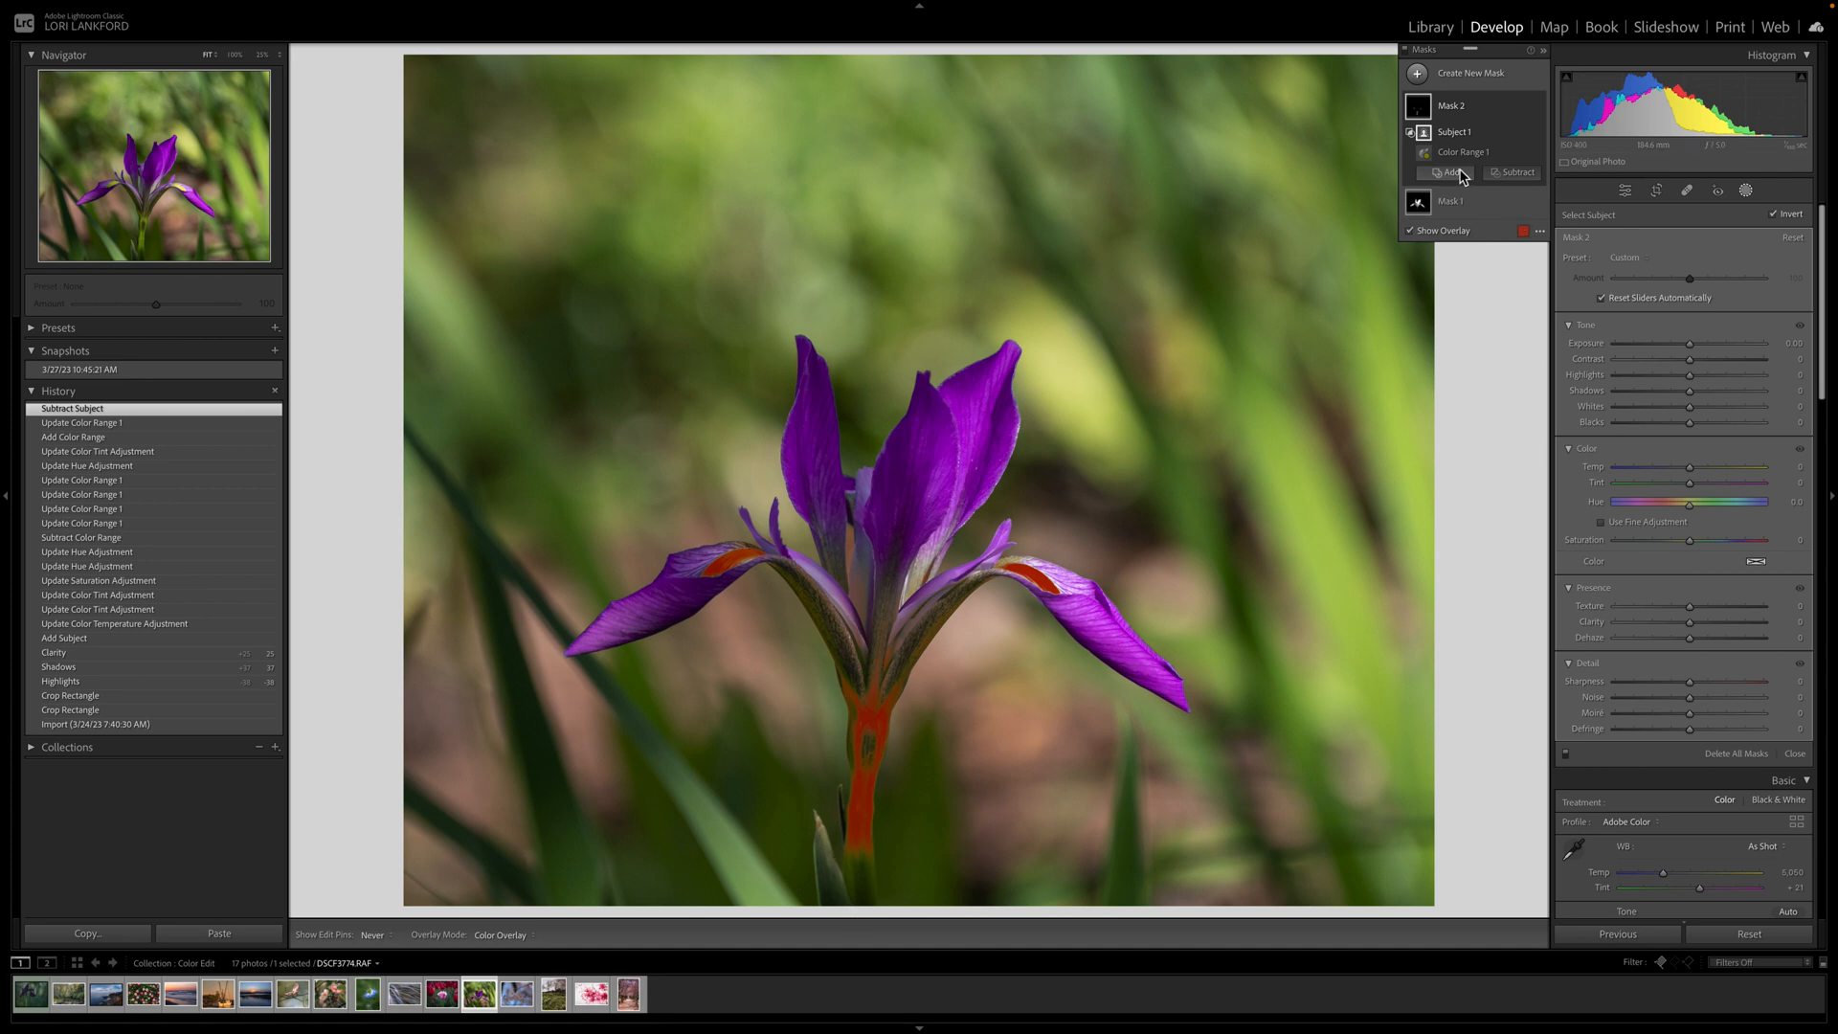
Subtract an object selection boxed around the iris stem from Mask 2.
left_click(1517, 180)
left_click(1539, 296)
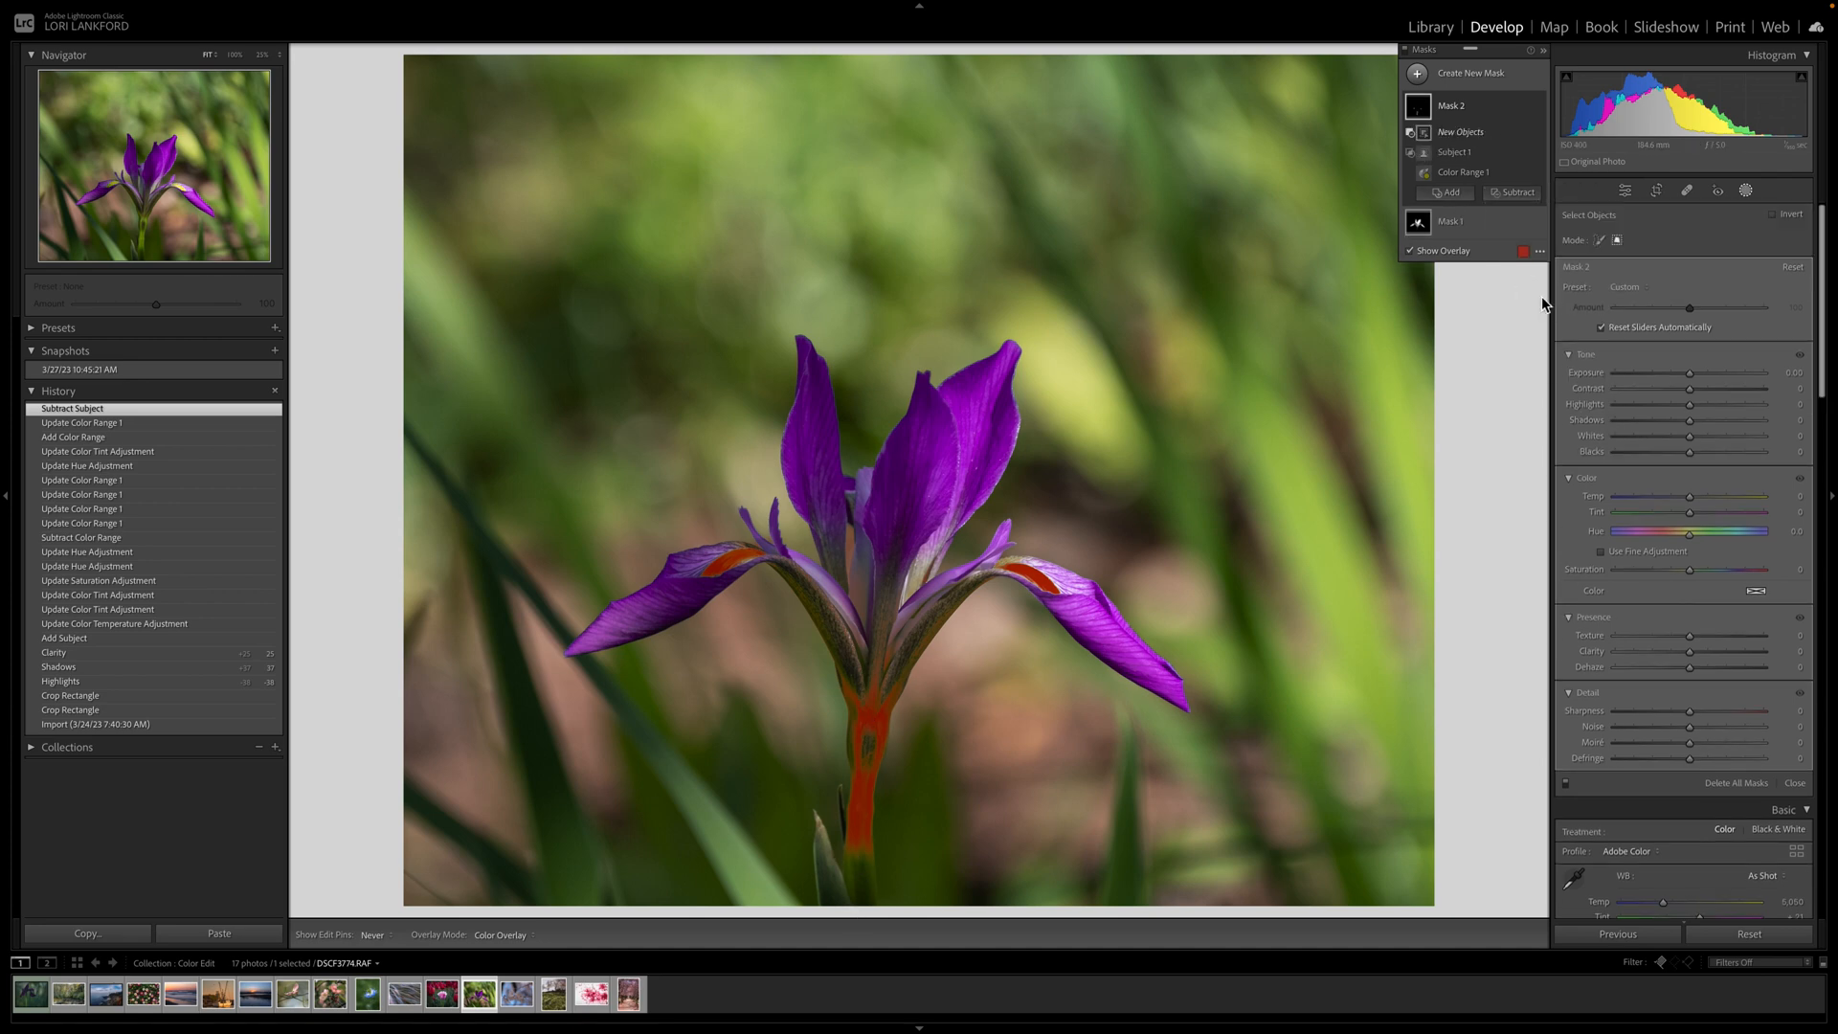
mouse_move(772, 632)
left_mouse_down()
mouse_move(910, 738)
mouse_move(939, 907)
mouse_move(986, 888)
left_mouse_up()
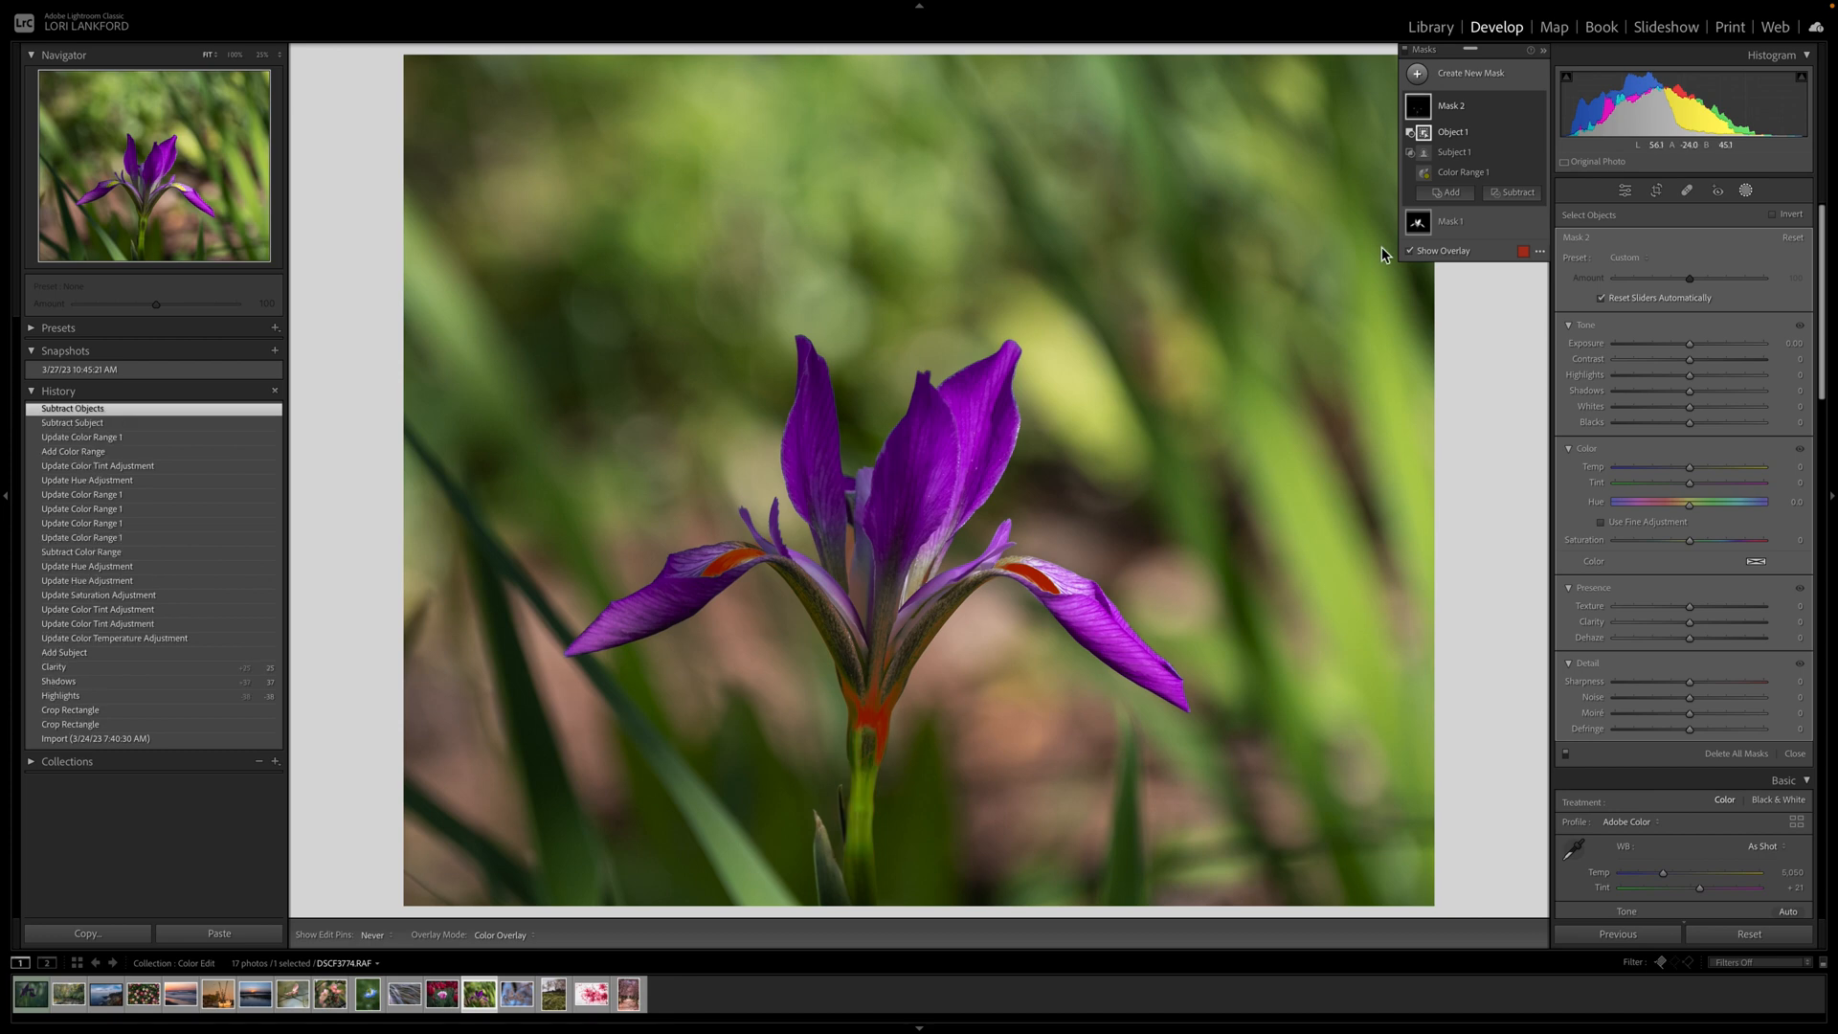
Paint a subtract-brush stroke over the iris stem in Mask 2.
left_click(1516, 192)
left_click(1524, 336)
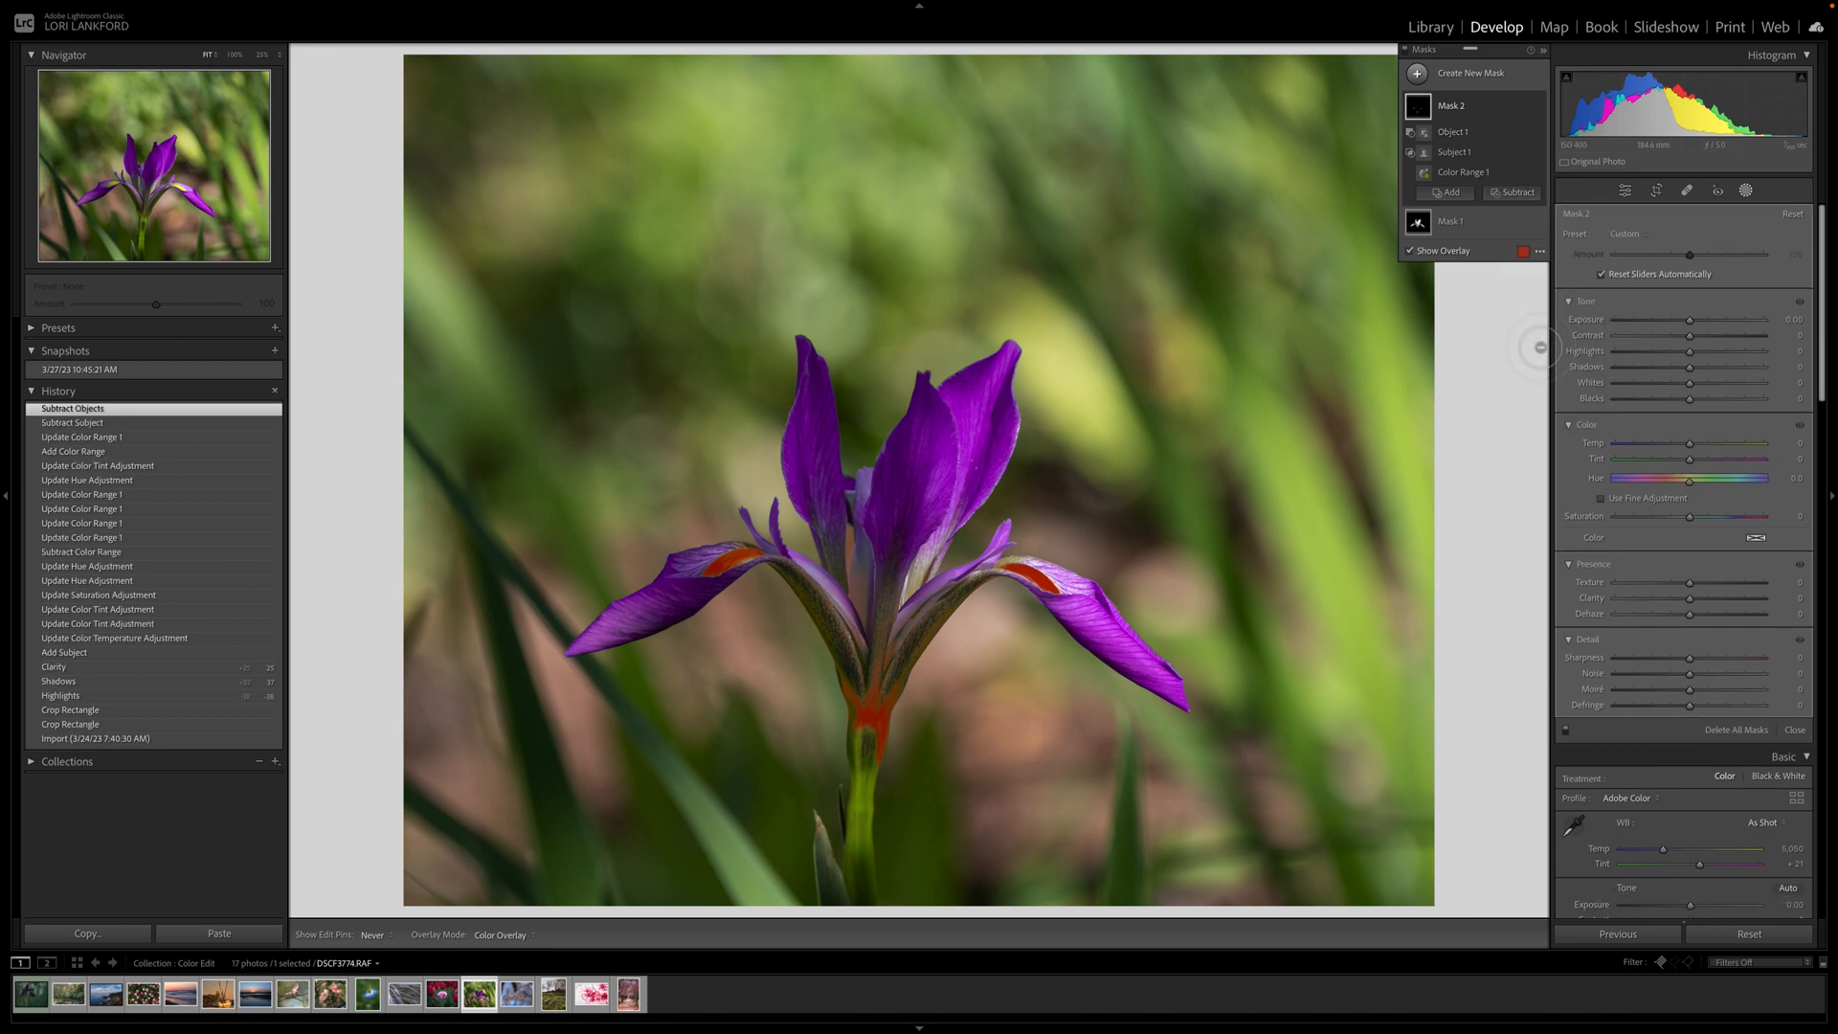
mouse_move(888, 736)
left_mouse_down()
mouse_move(885, 671)
mouse_move(905, 686)
mouse_move(947, 641)
mouse_move(921, 639)
mouse_move(891, 740)
mouse_move(859, 651)
left_mouse_up()
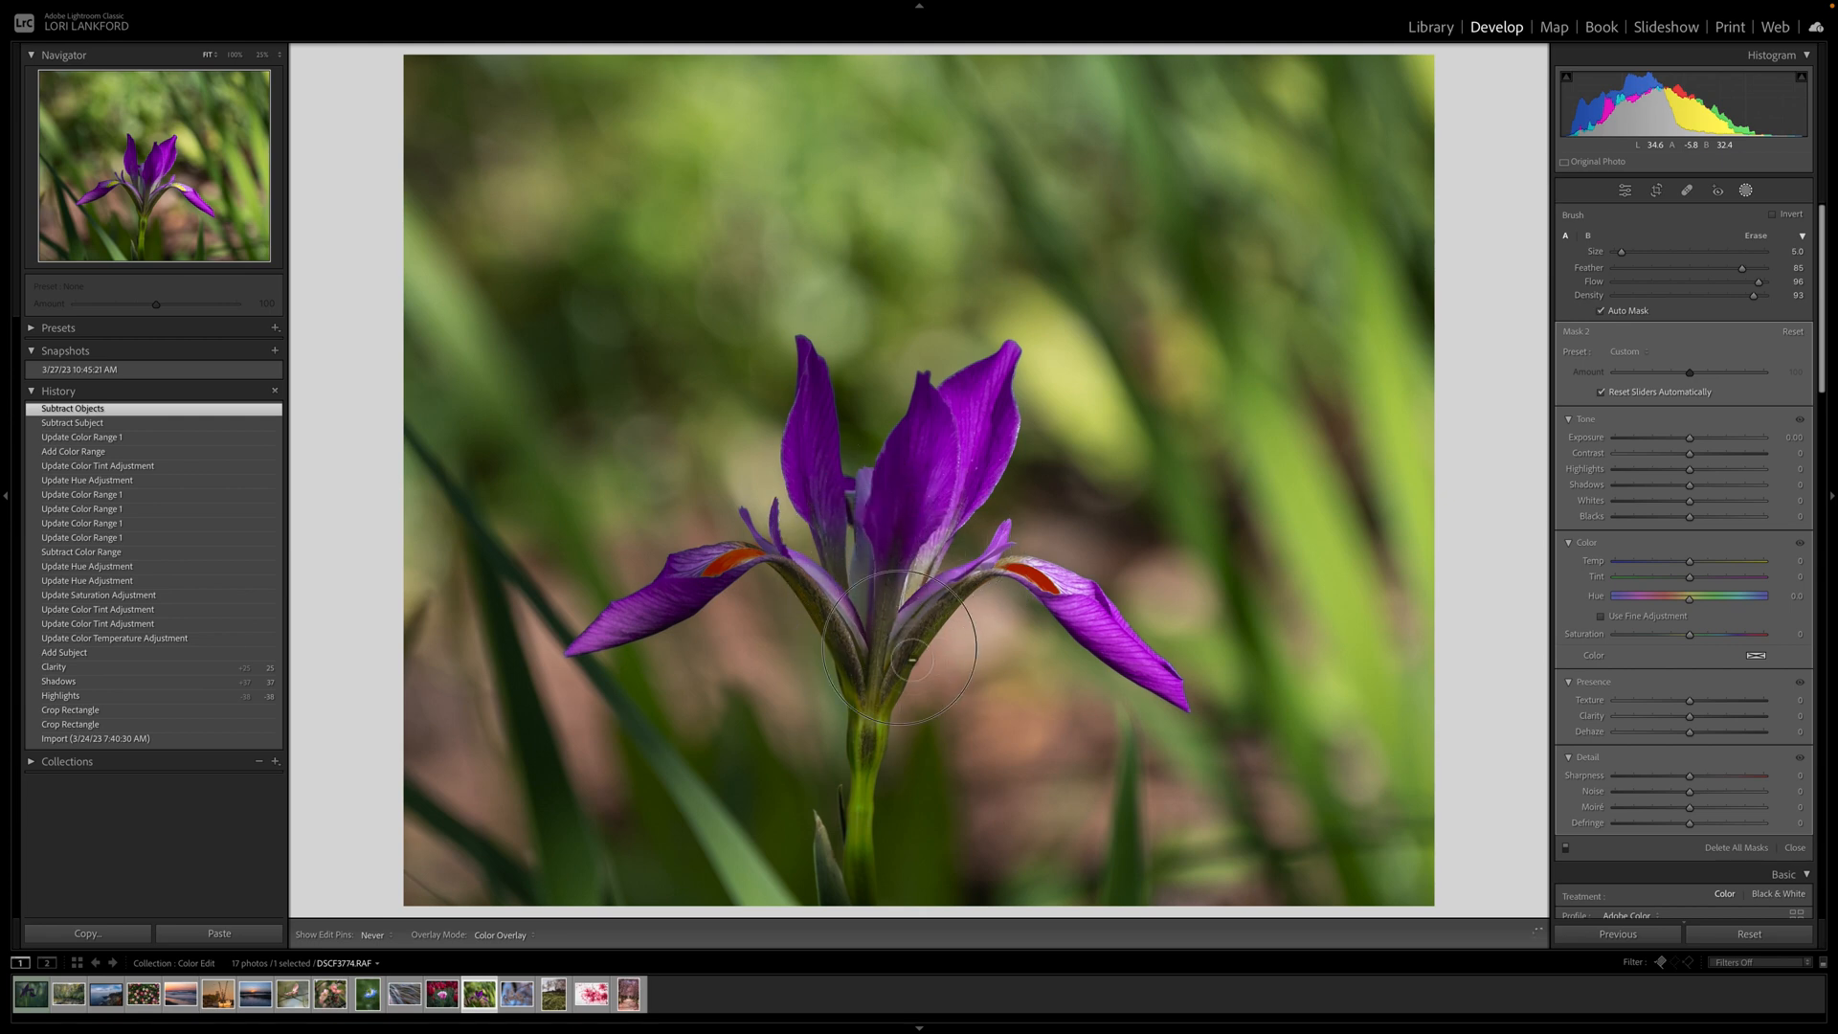
Brush the rest of the stem out, then set mask Saturation 21 and Hue -6.9.
key("shift+w")
left_click_drag(861, 821, 873, 827)
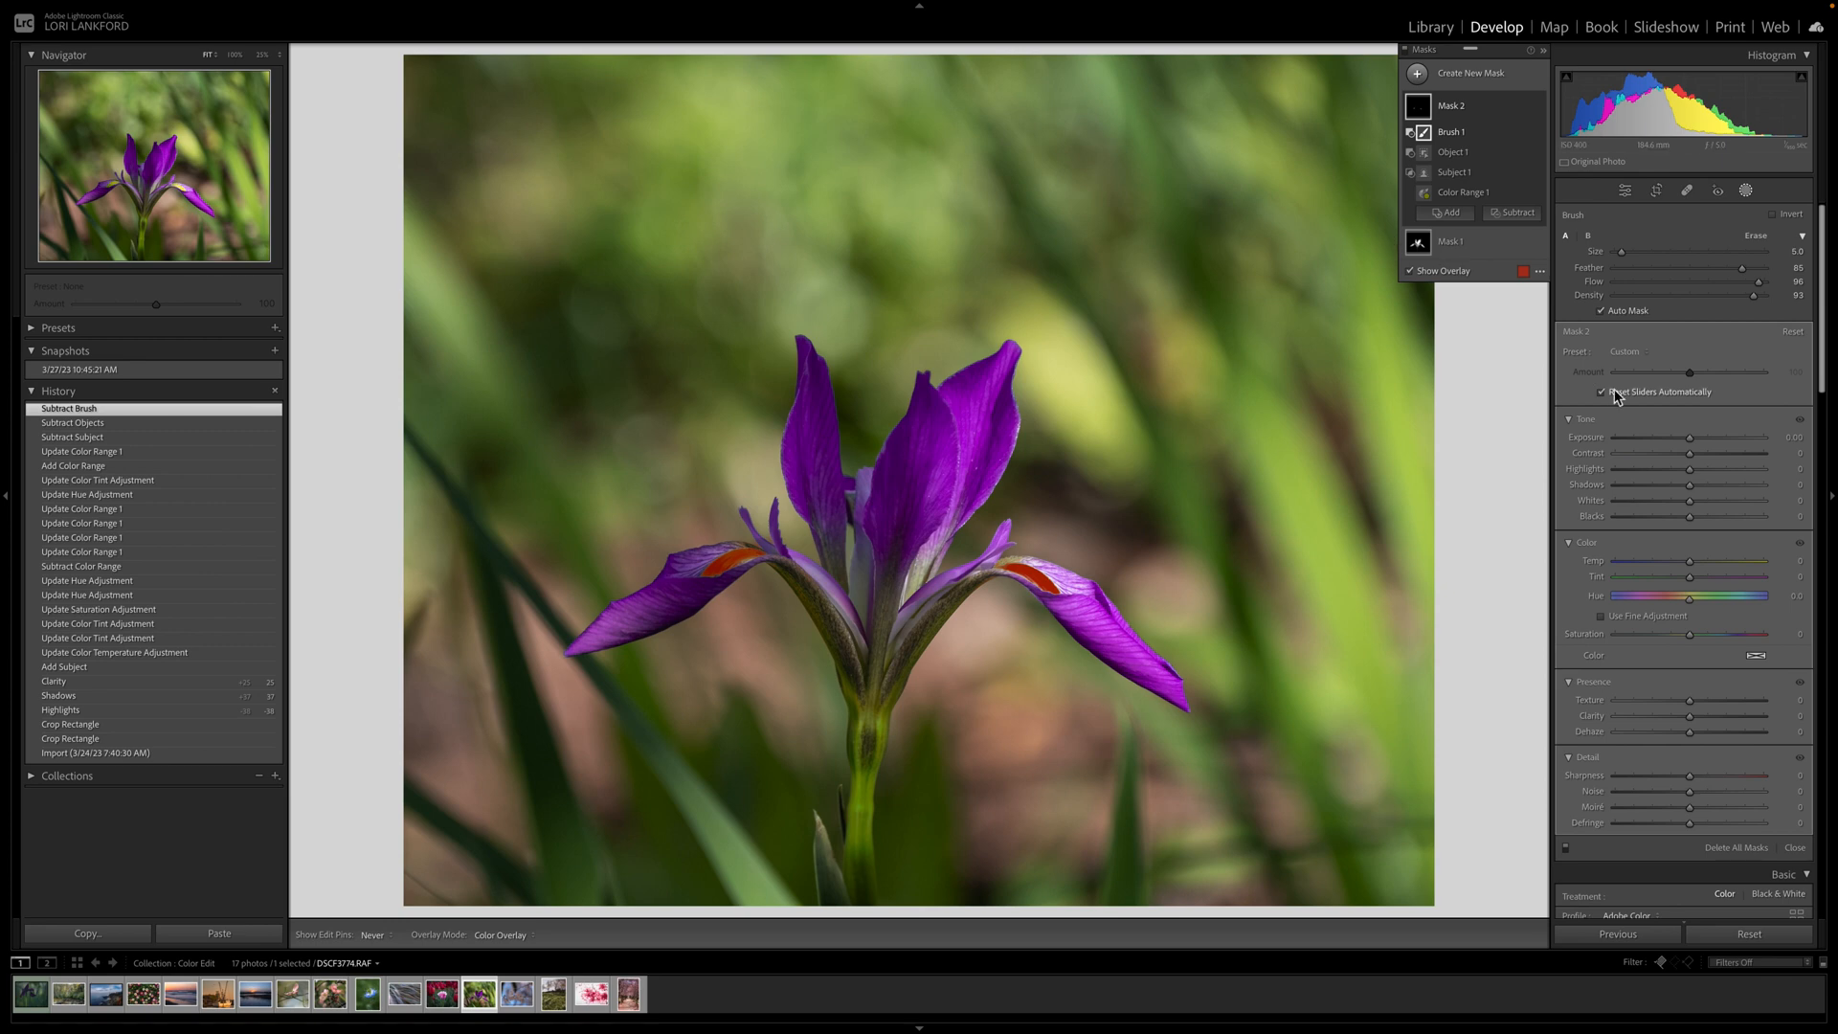
left_click(1692, 639)
mouse_move(1692, 643)
left_mouse_down()
mouse_move(1708, 635)
mouse_move(1696, 607)
left_mouse_up()
left_click(1689, 601)
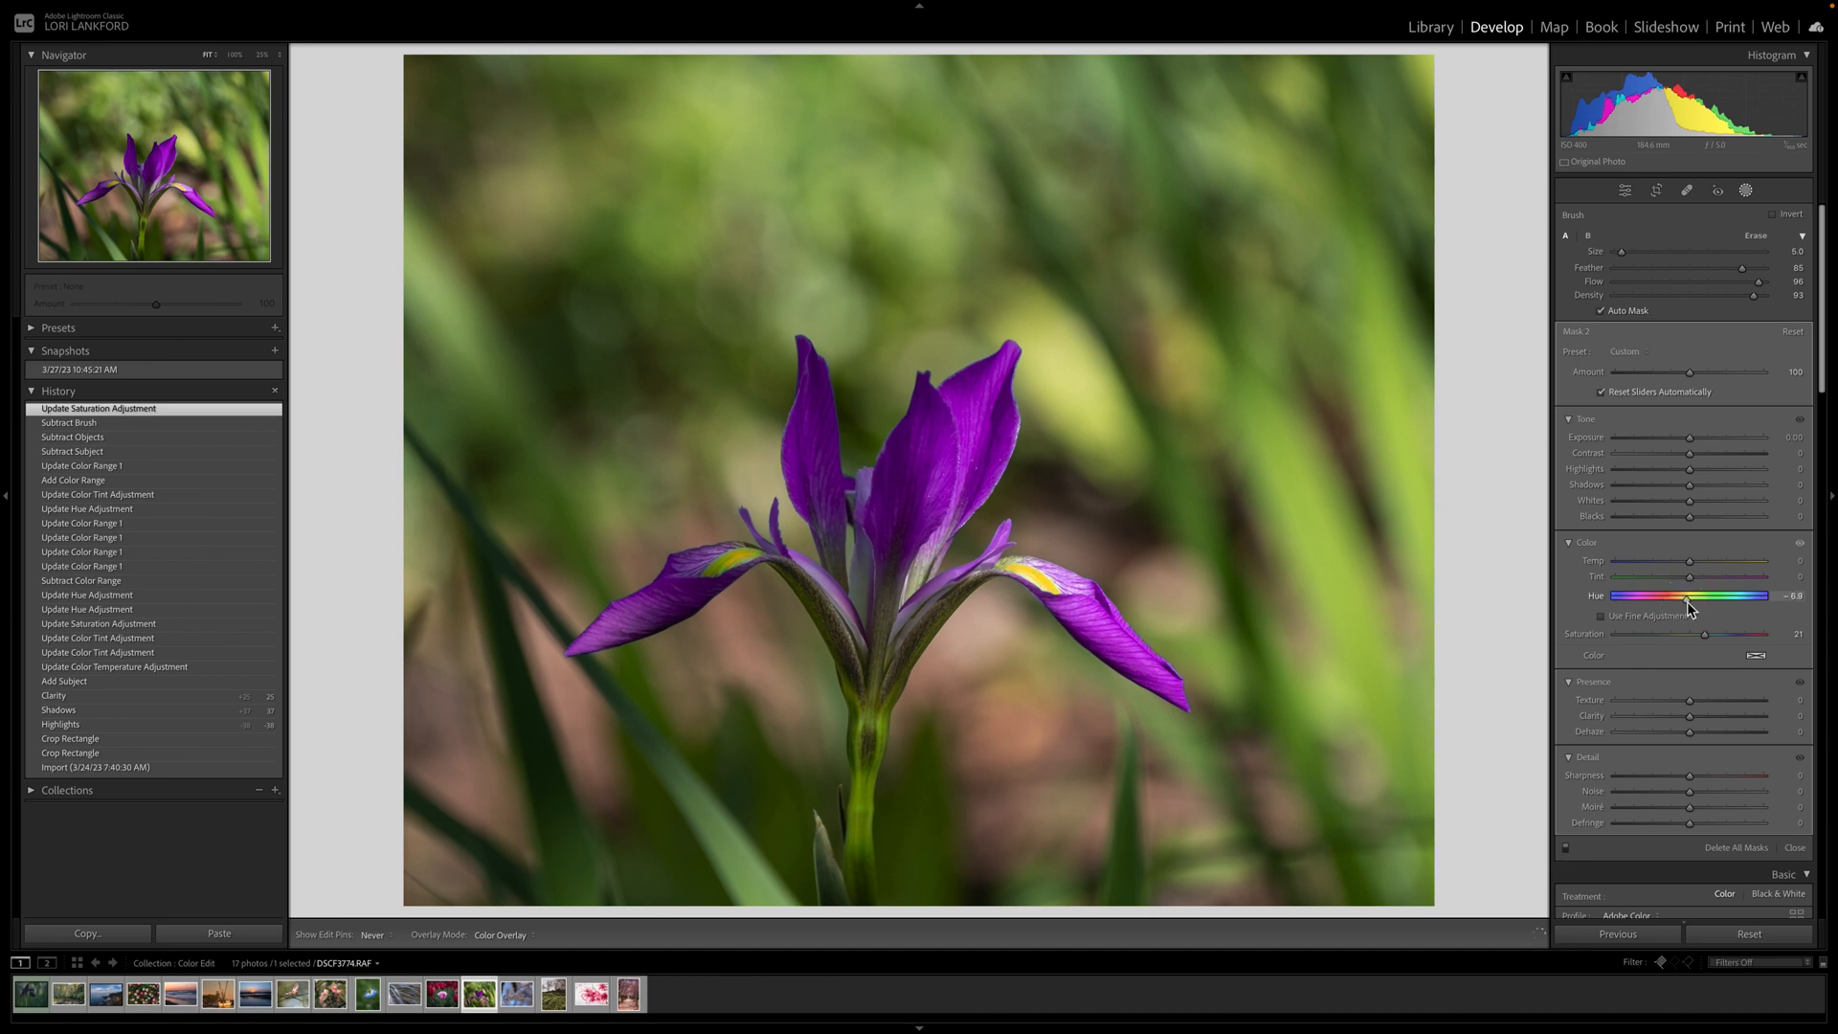
left_click_drag(1687, 601, 1730, 581)
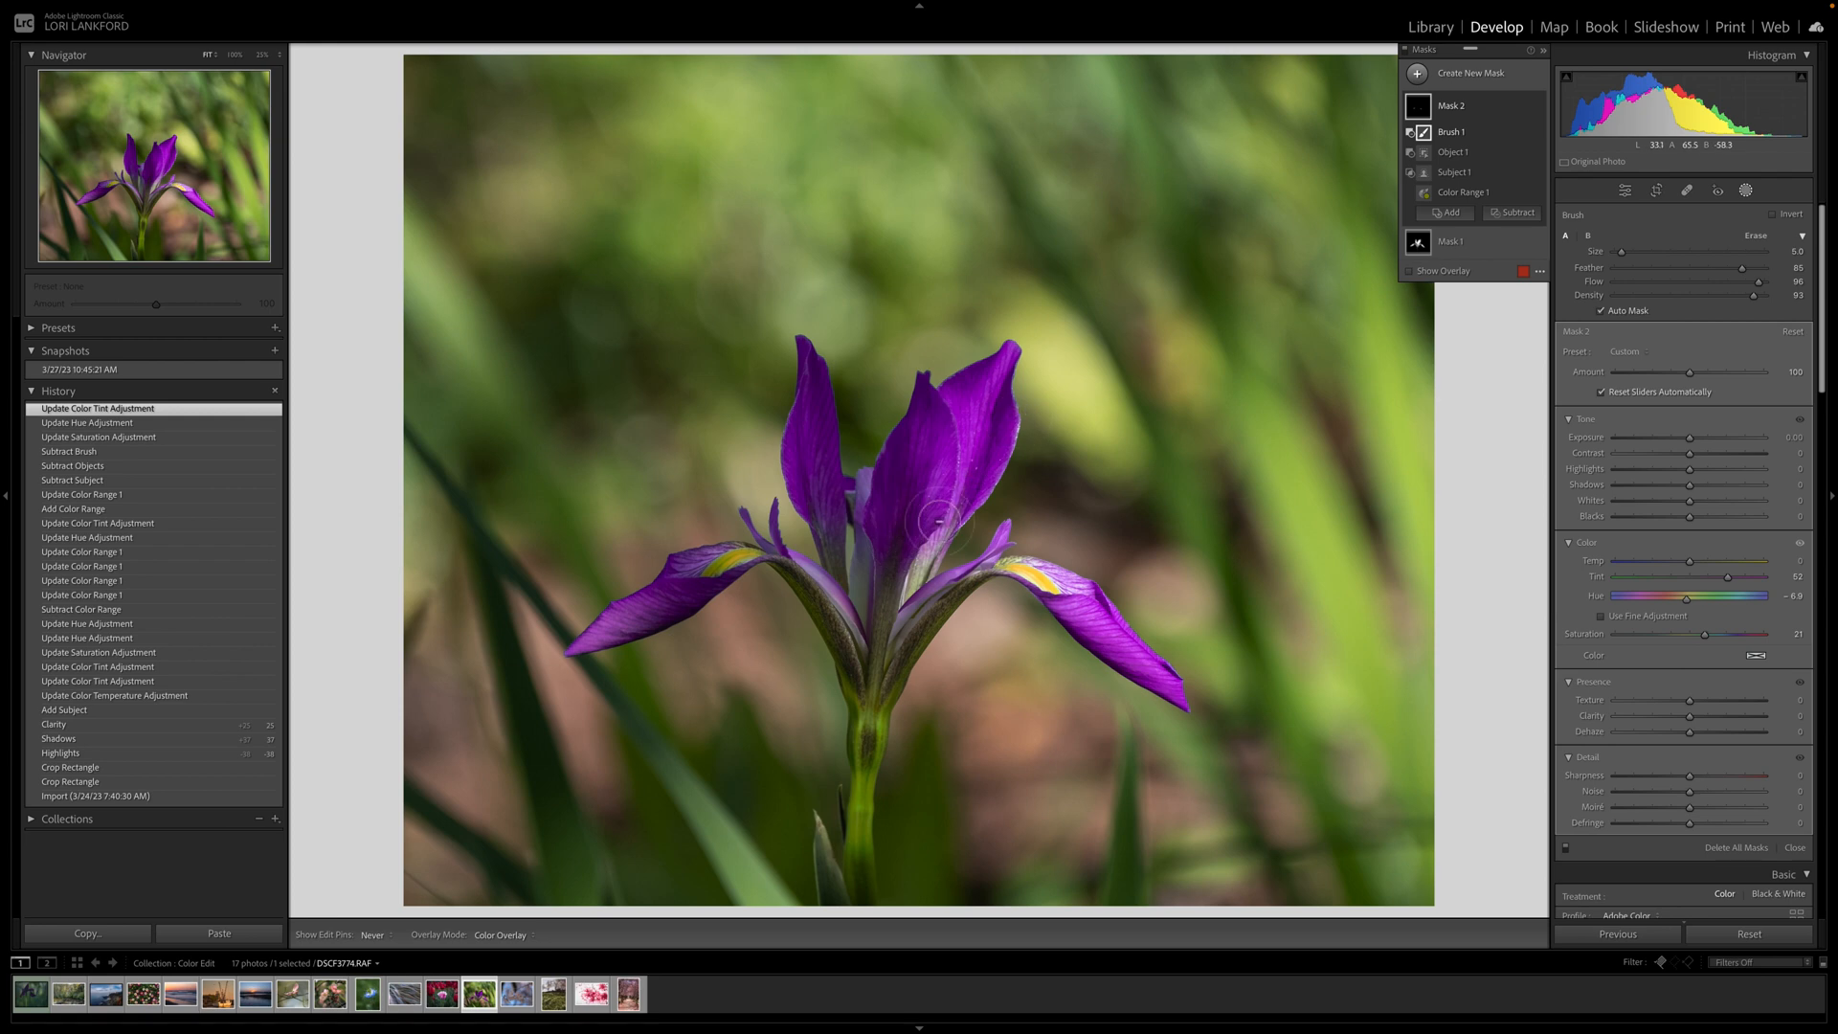
Open the cherry blossom photo for editing and switch Tone Curve to the blue channel.
left_click(516, 998)
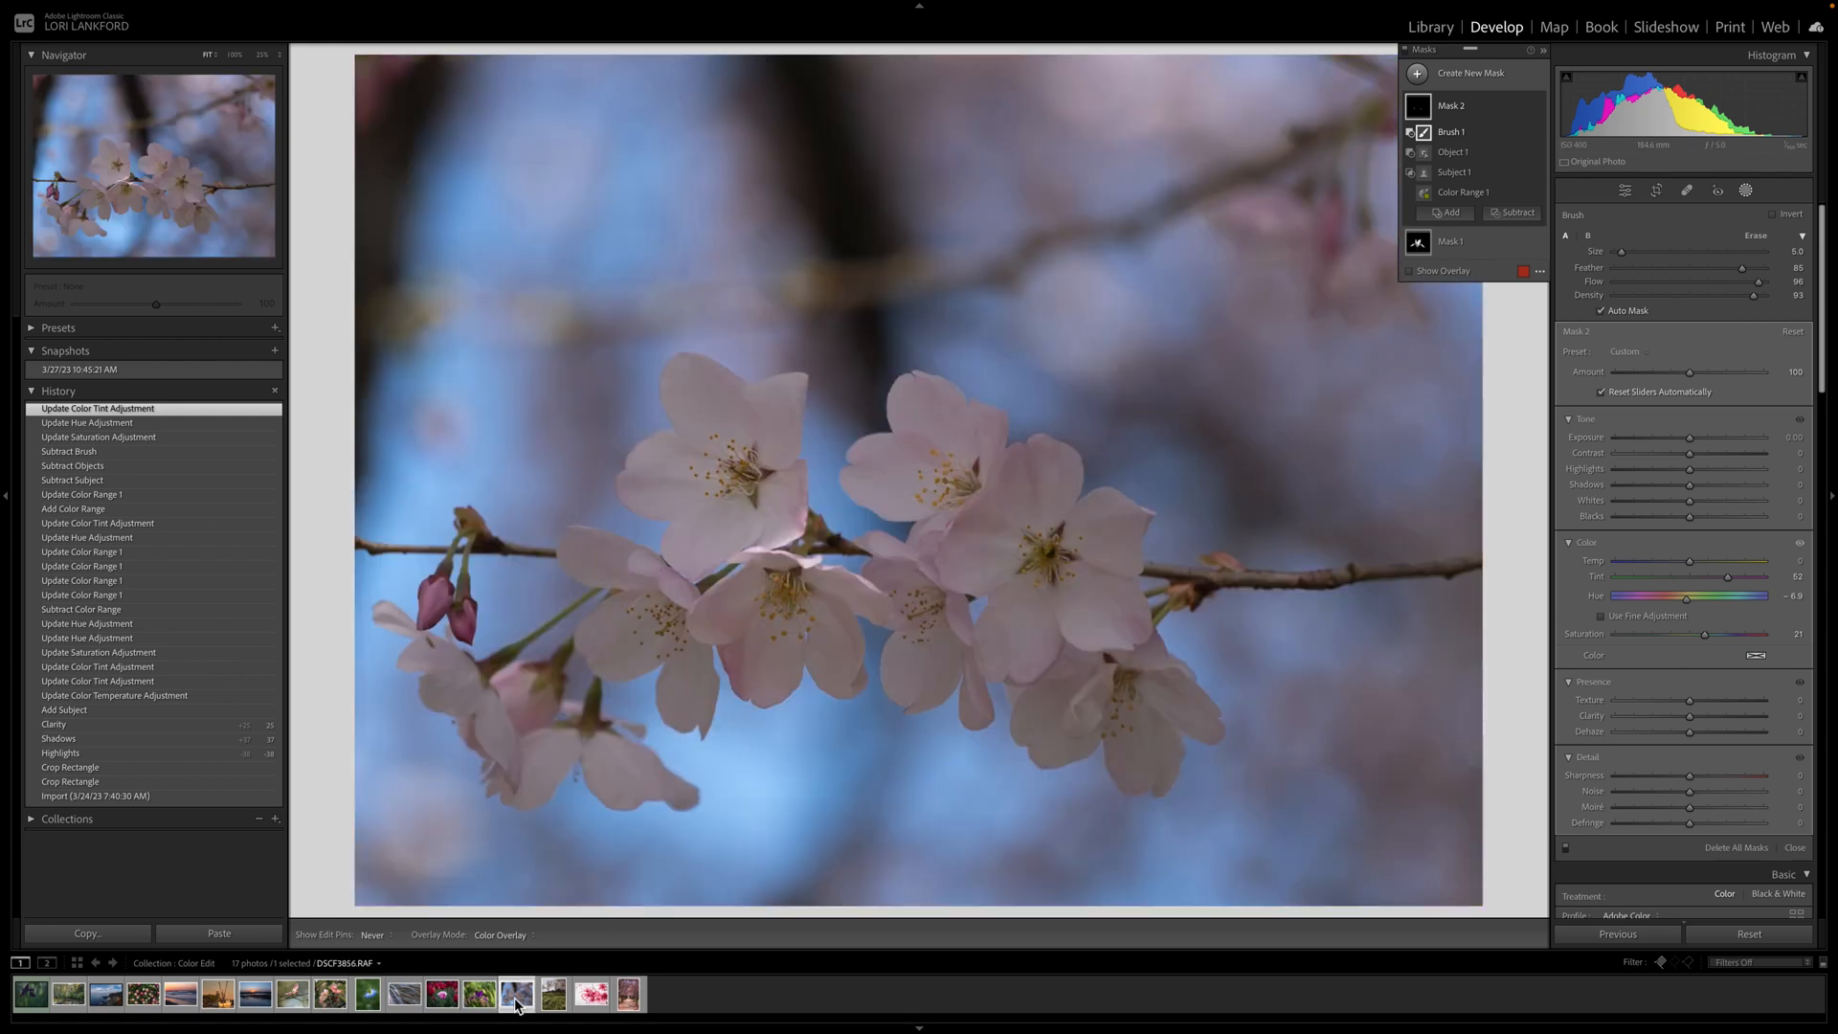
left_click(1625, 190)
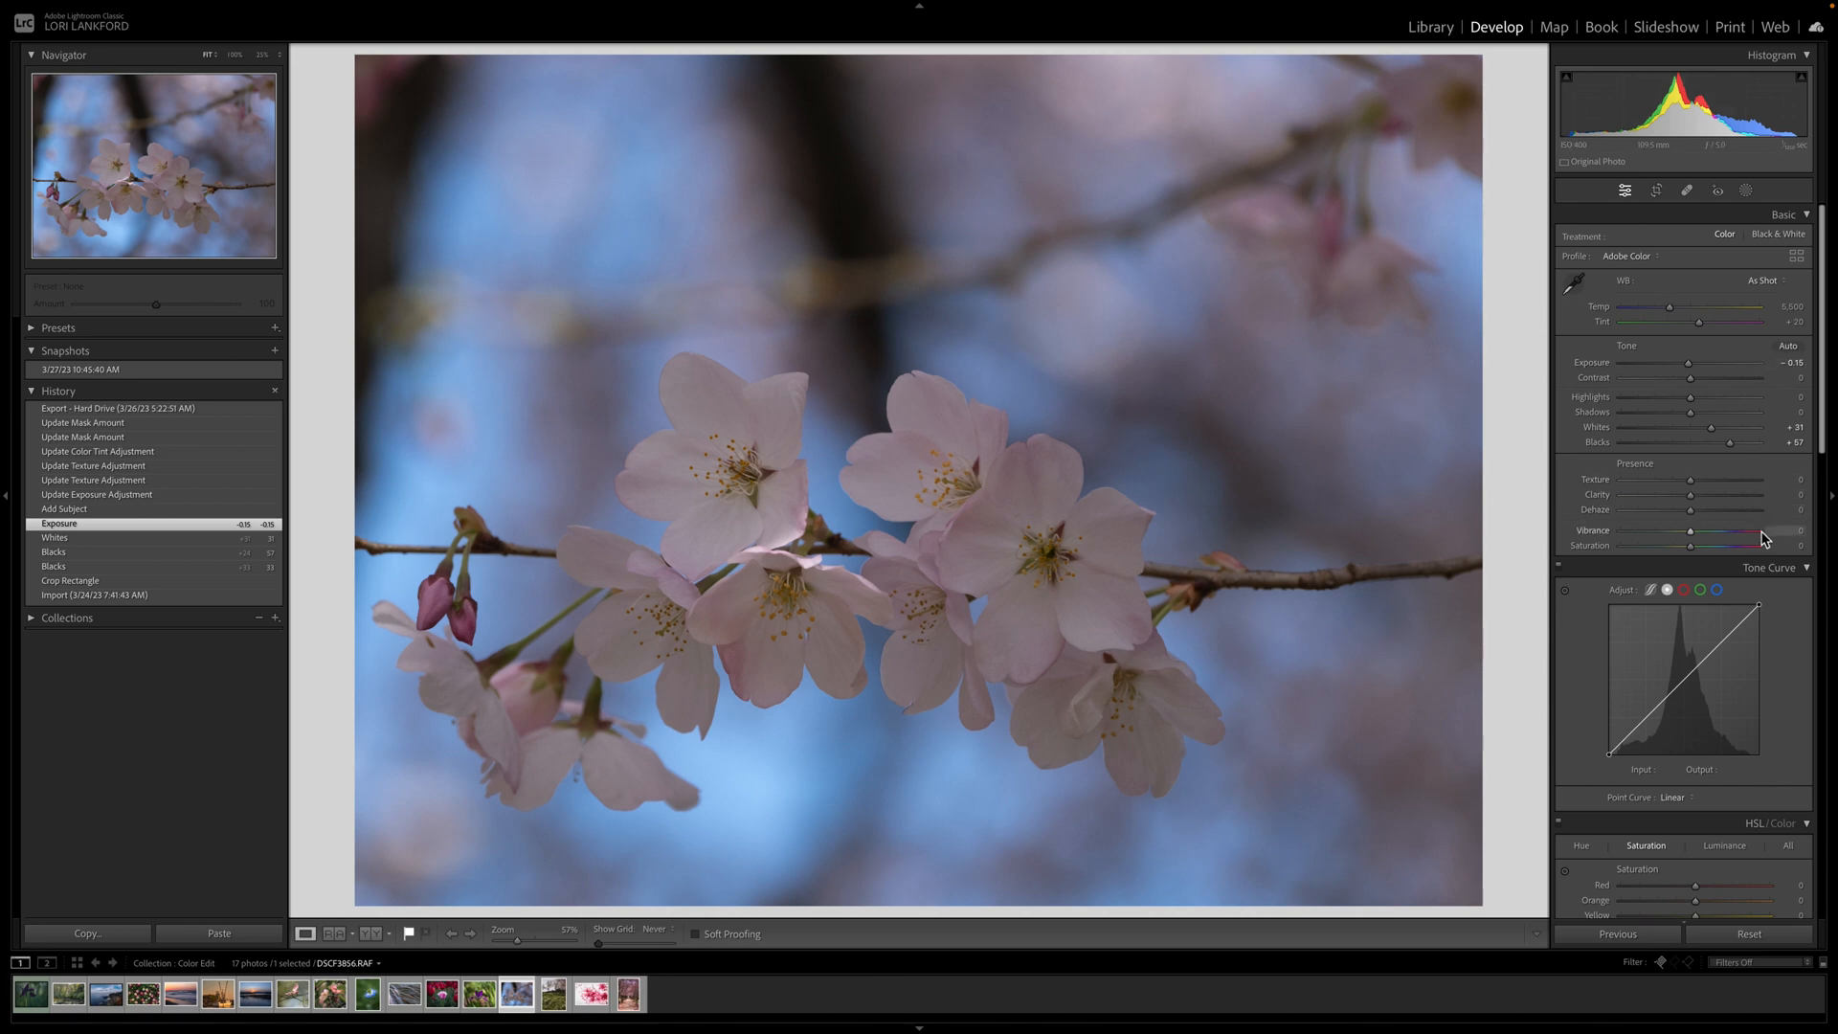
left_click(1720, 591)
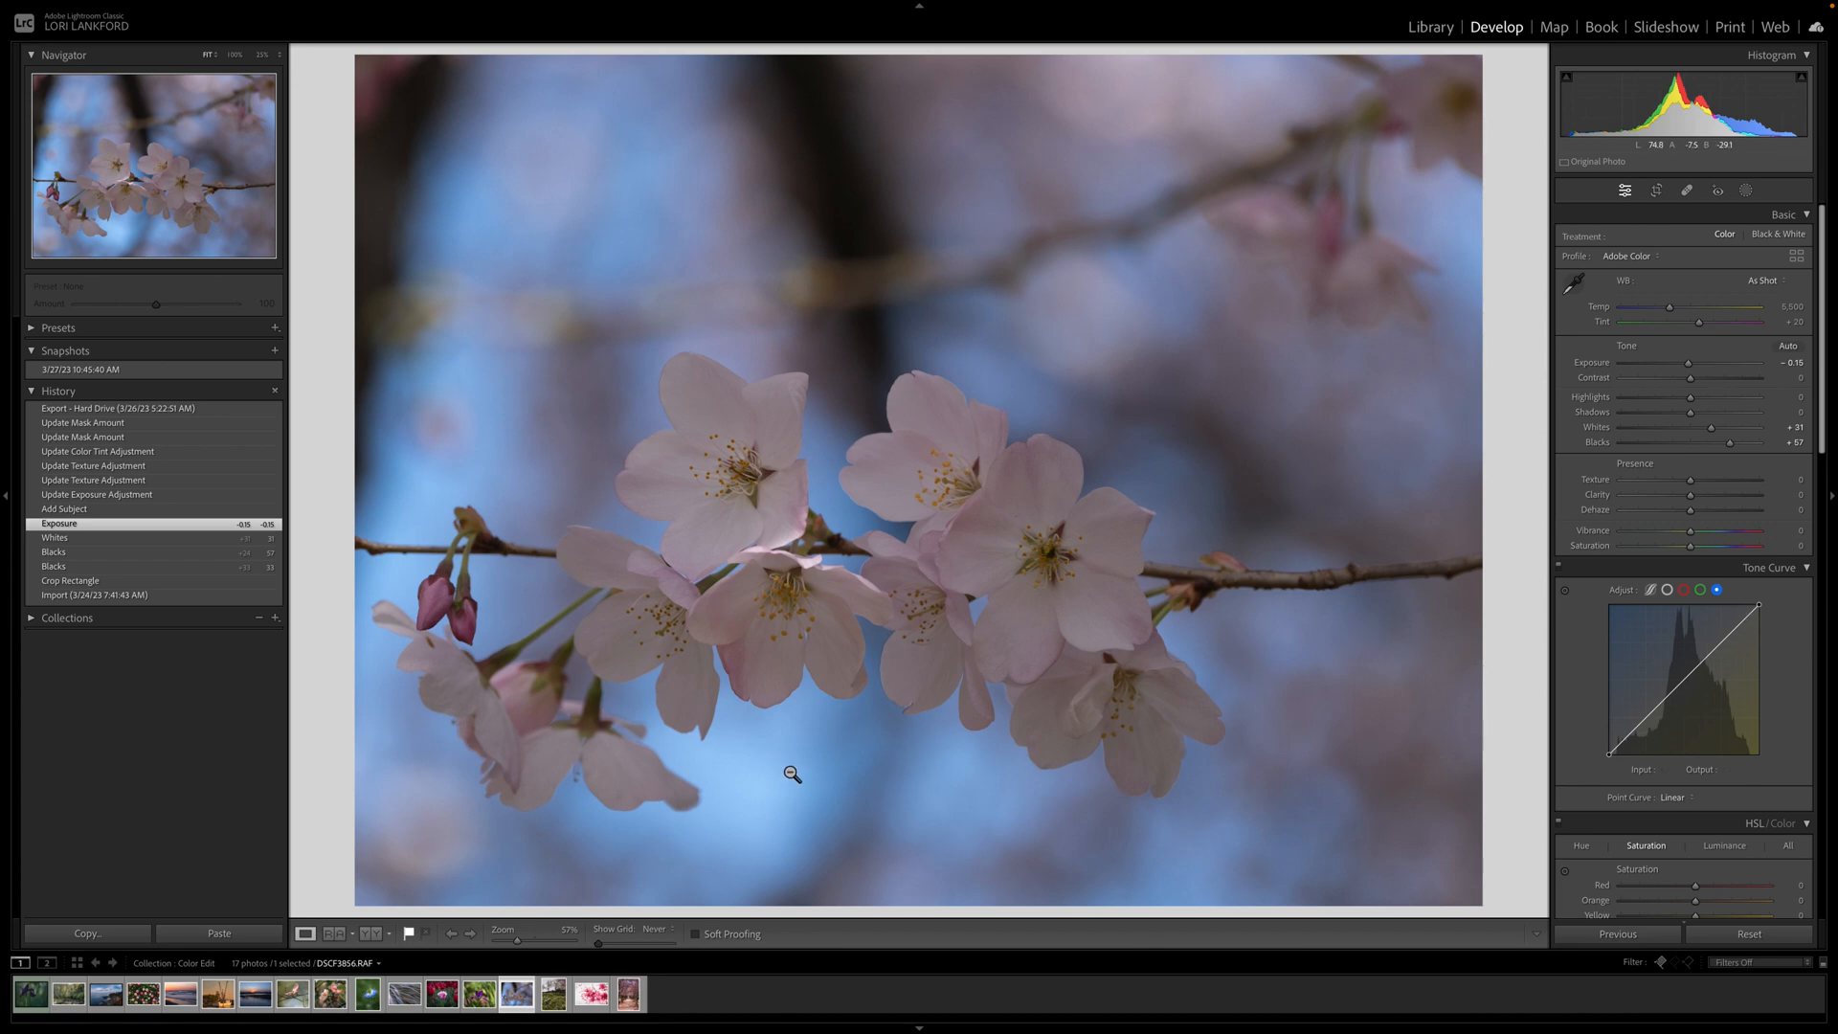
Raise the blue-channel curve so input 122 maps to 134, and show Global colour grading.
left_click(1725, 644)
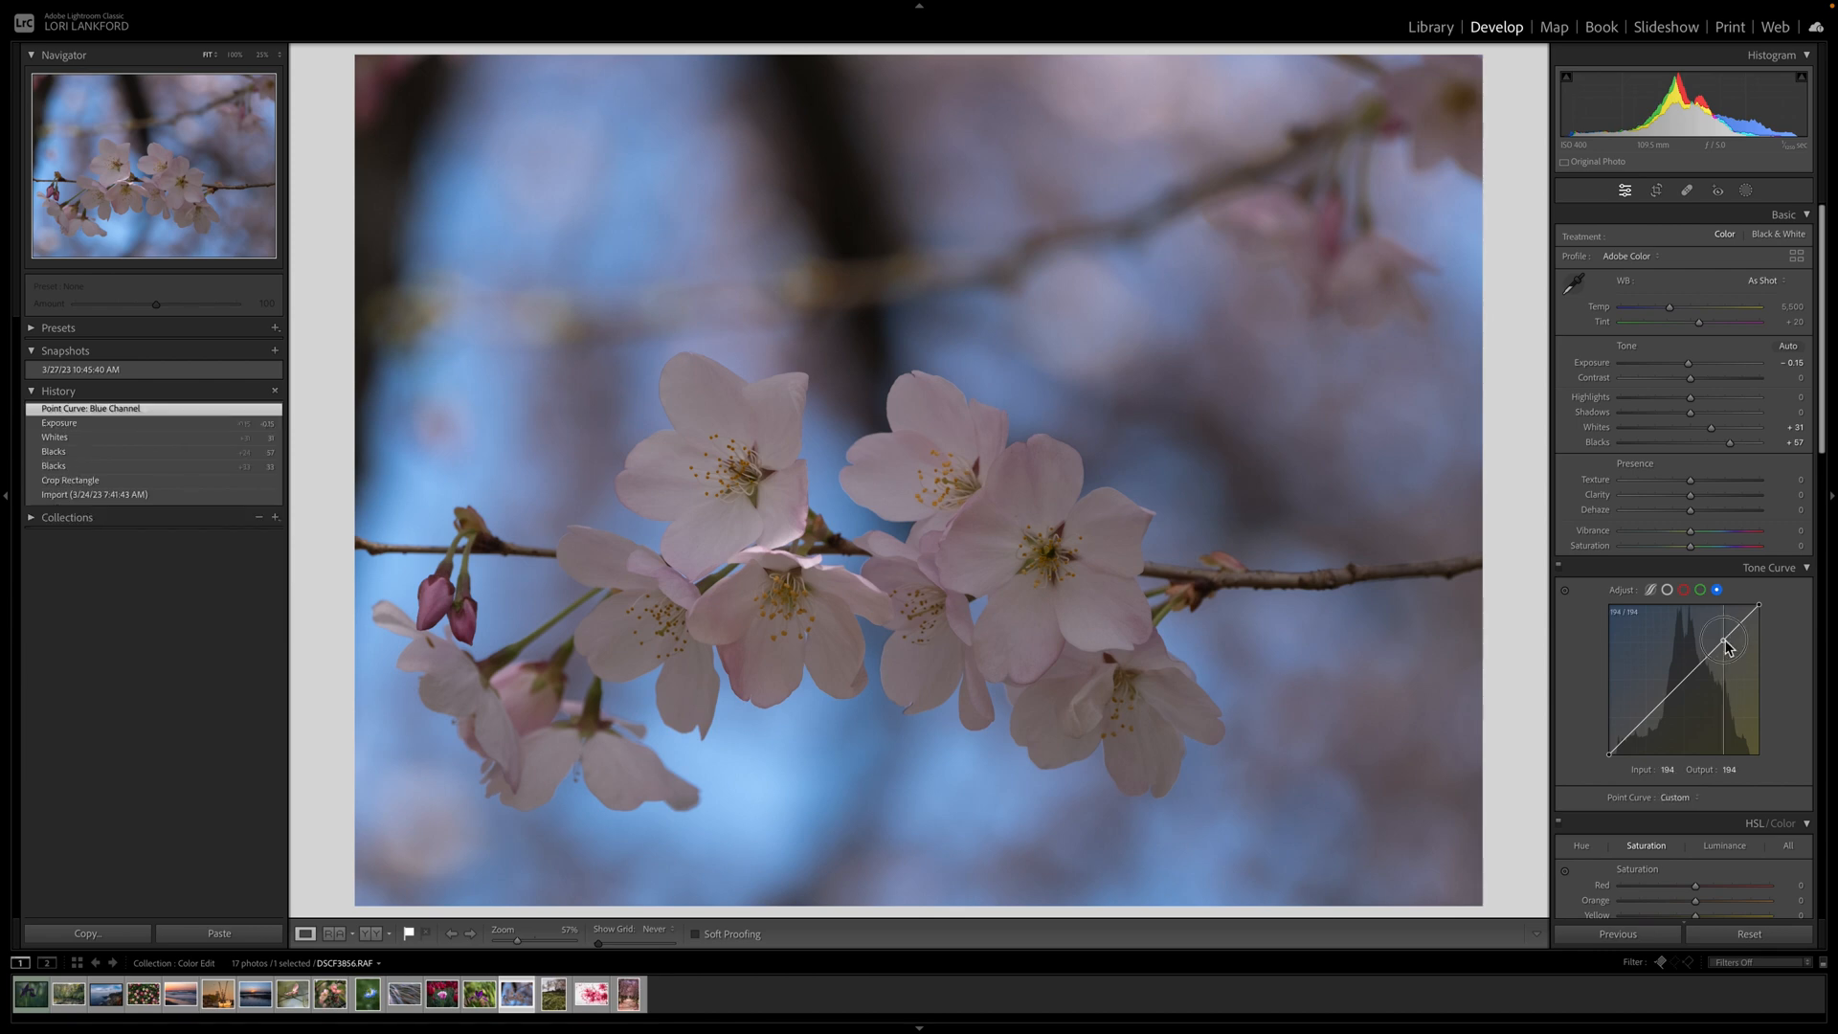
left_click_drag(1725, 644, 1738, 633)
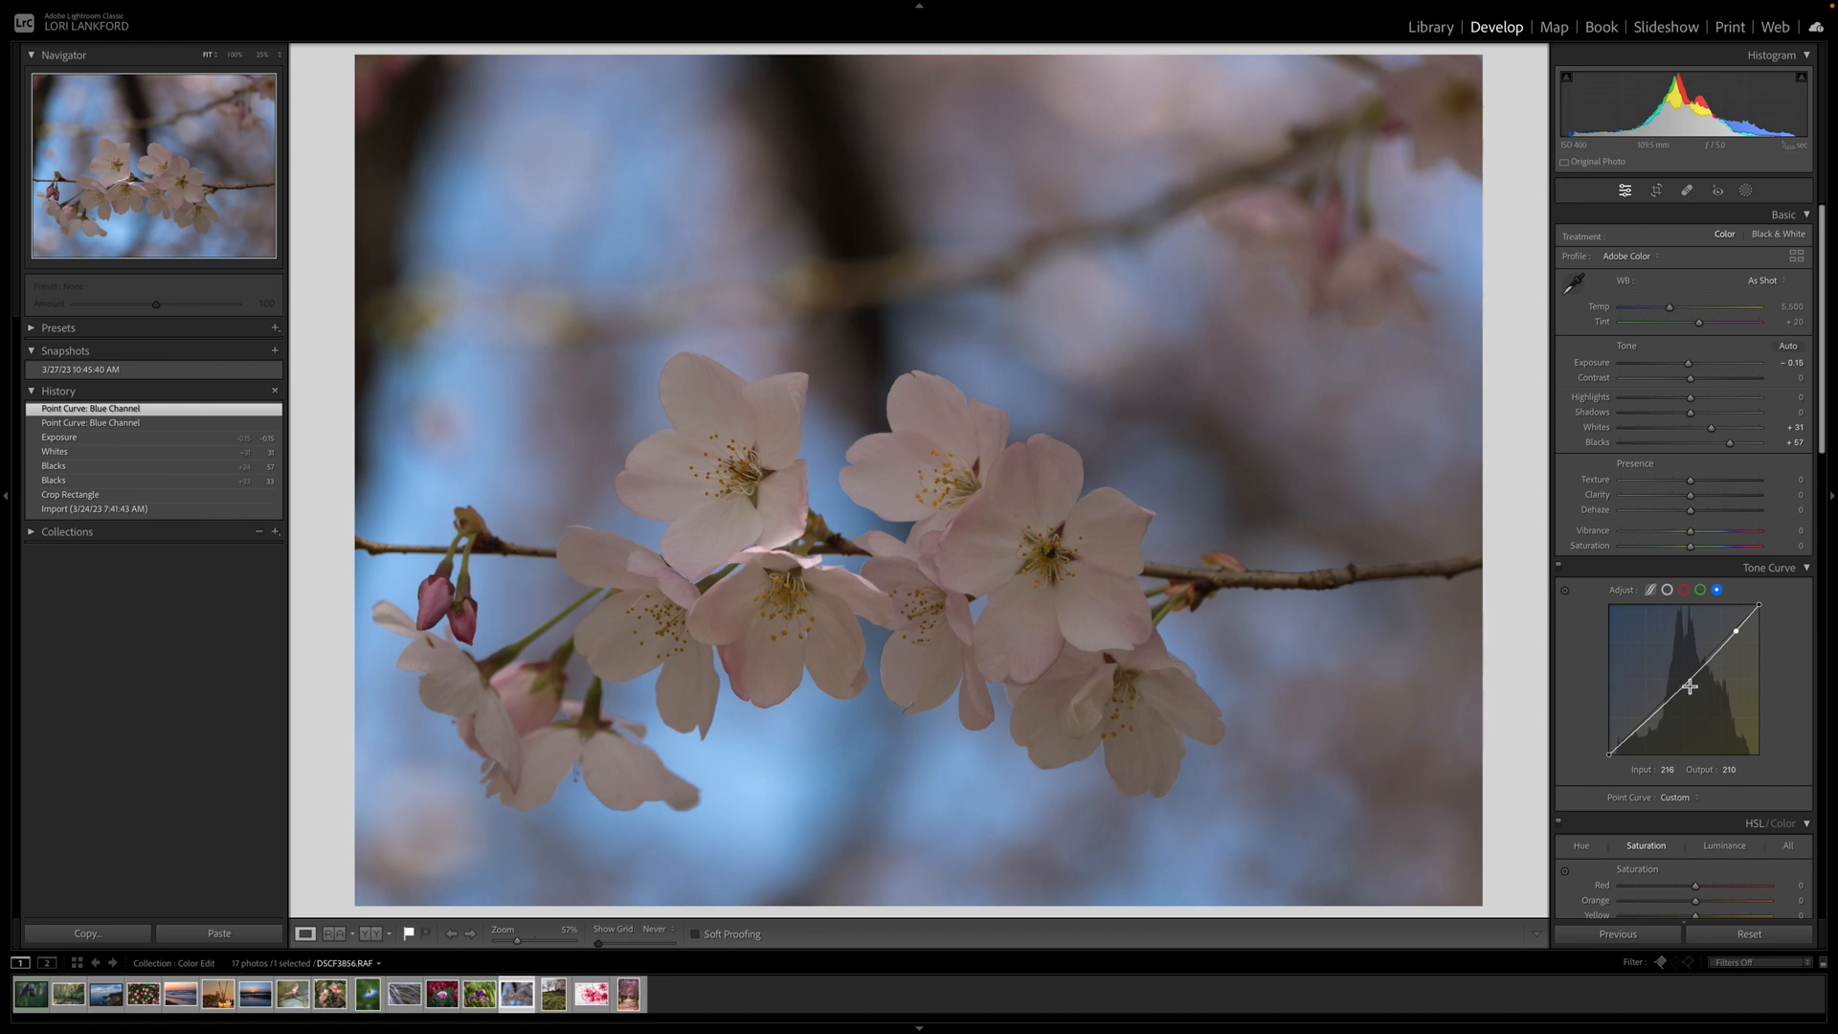
left_click_drag(1688, 683, 1684, 678)
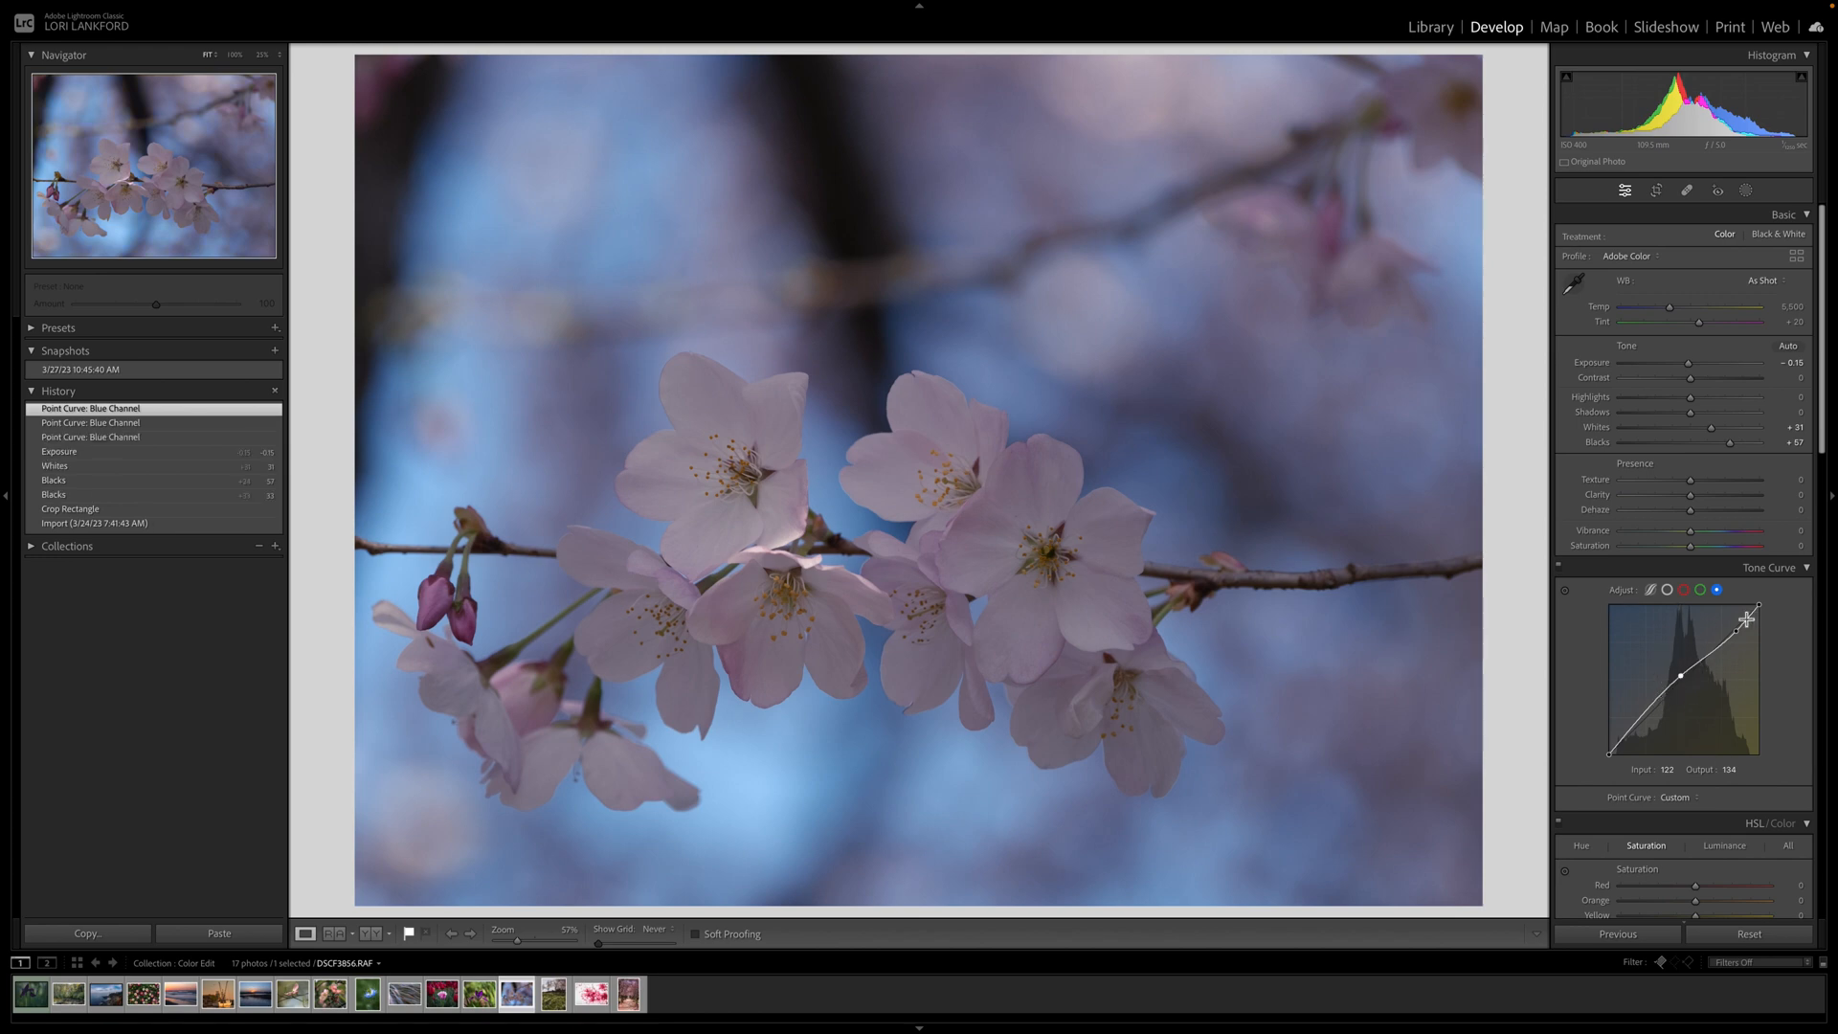
scroll(1714, 737, "down", 6)
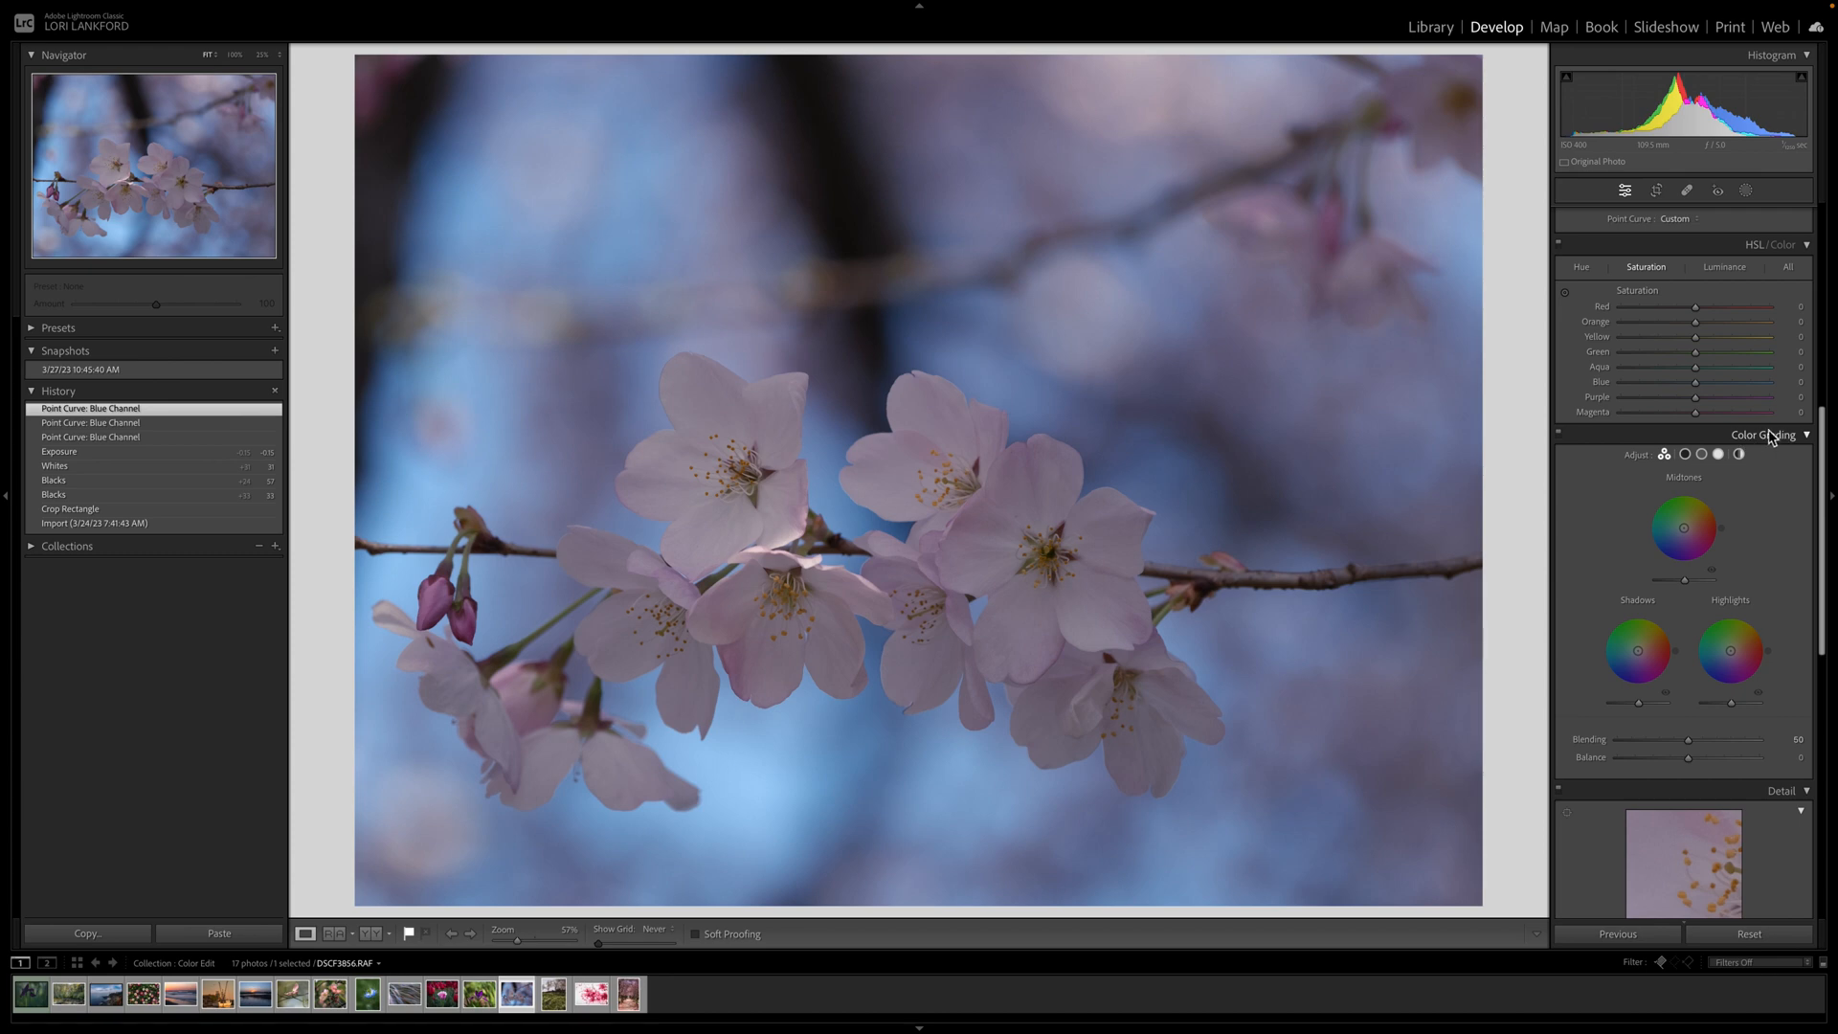
left_click(1739, 456)
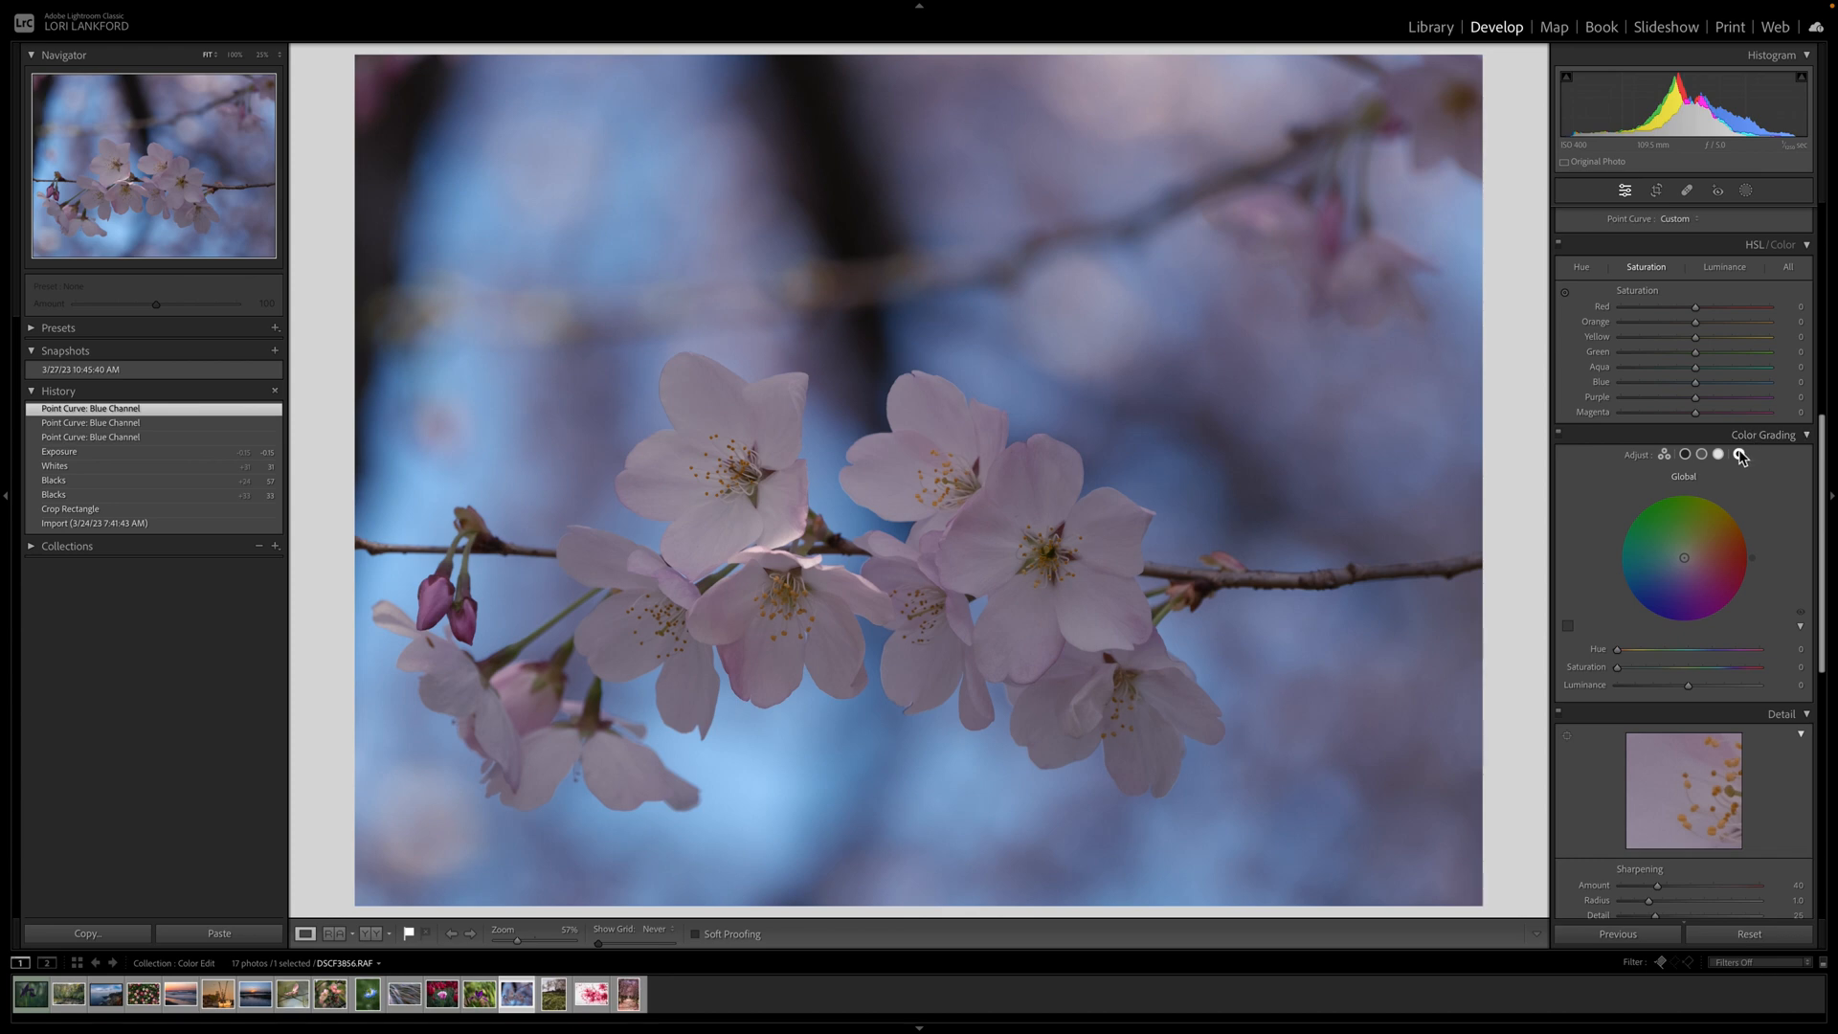
Set global grading to hue 305, saturation 17, luminance +36, then compare before/after.
mouse_move(1619, 667)
left_mouse_down()
mouse_move(1735, 675)
mouse_move(1740, 650)
mouse_move(1642, 670)
mouse_move(1714, 693)
left_mouse_up()
left_click(1641, 668)
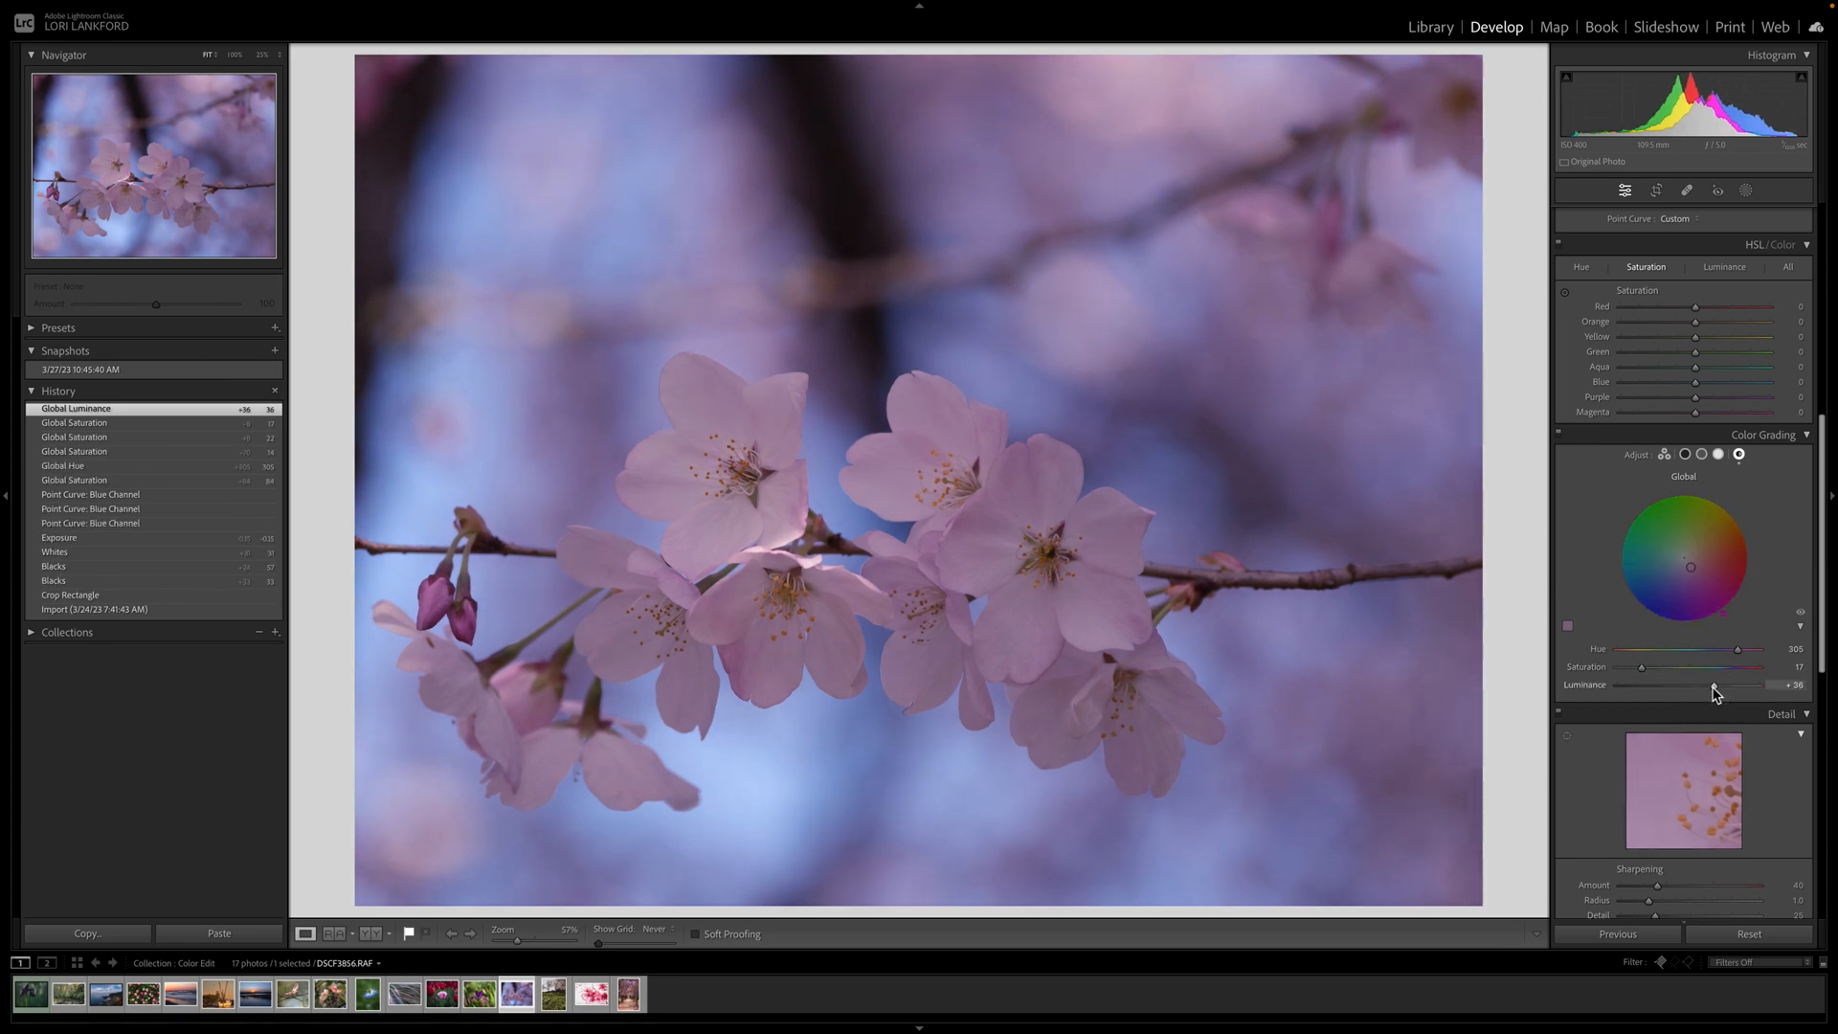
key("backslash")
key("backslash")
Add a Select Subject mask on the blossoms with Whites 37 and Exposure 0.25.
left_click(1746, 192)
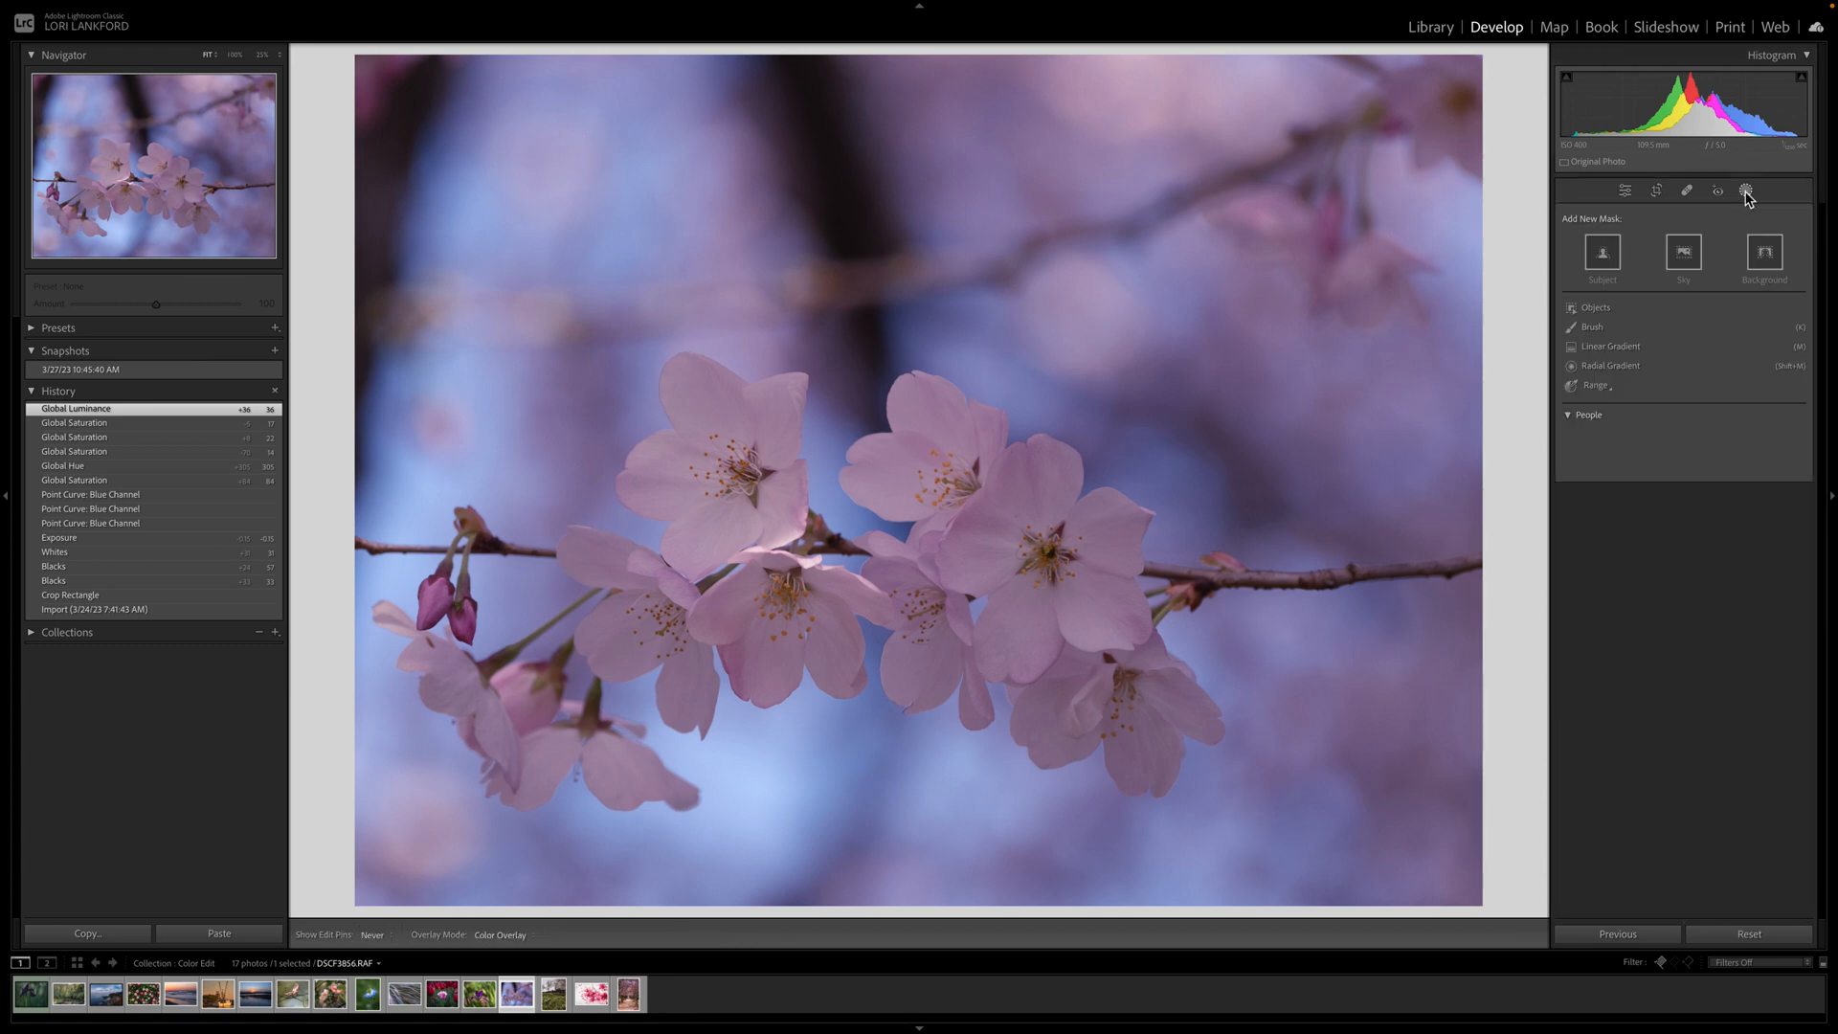
left_click(1606, 255)
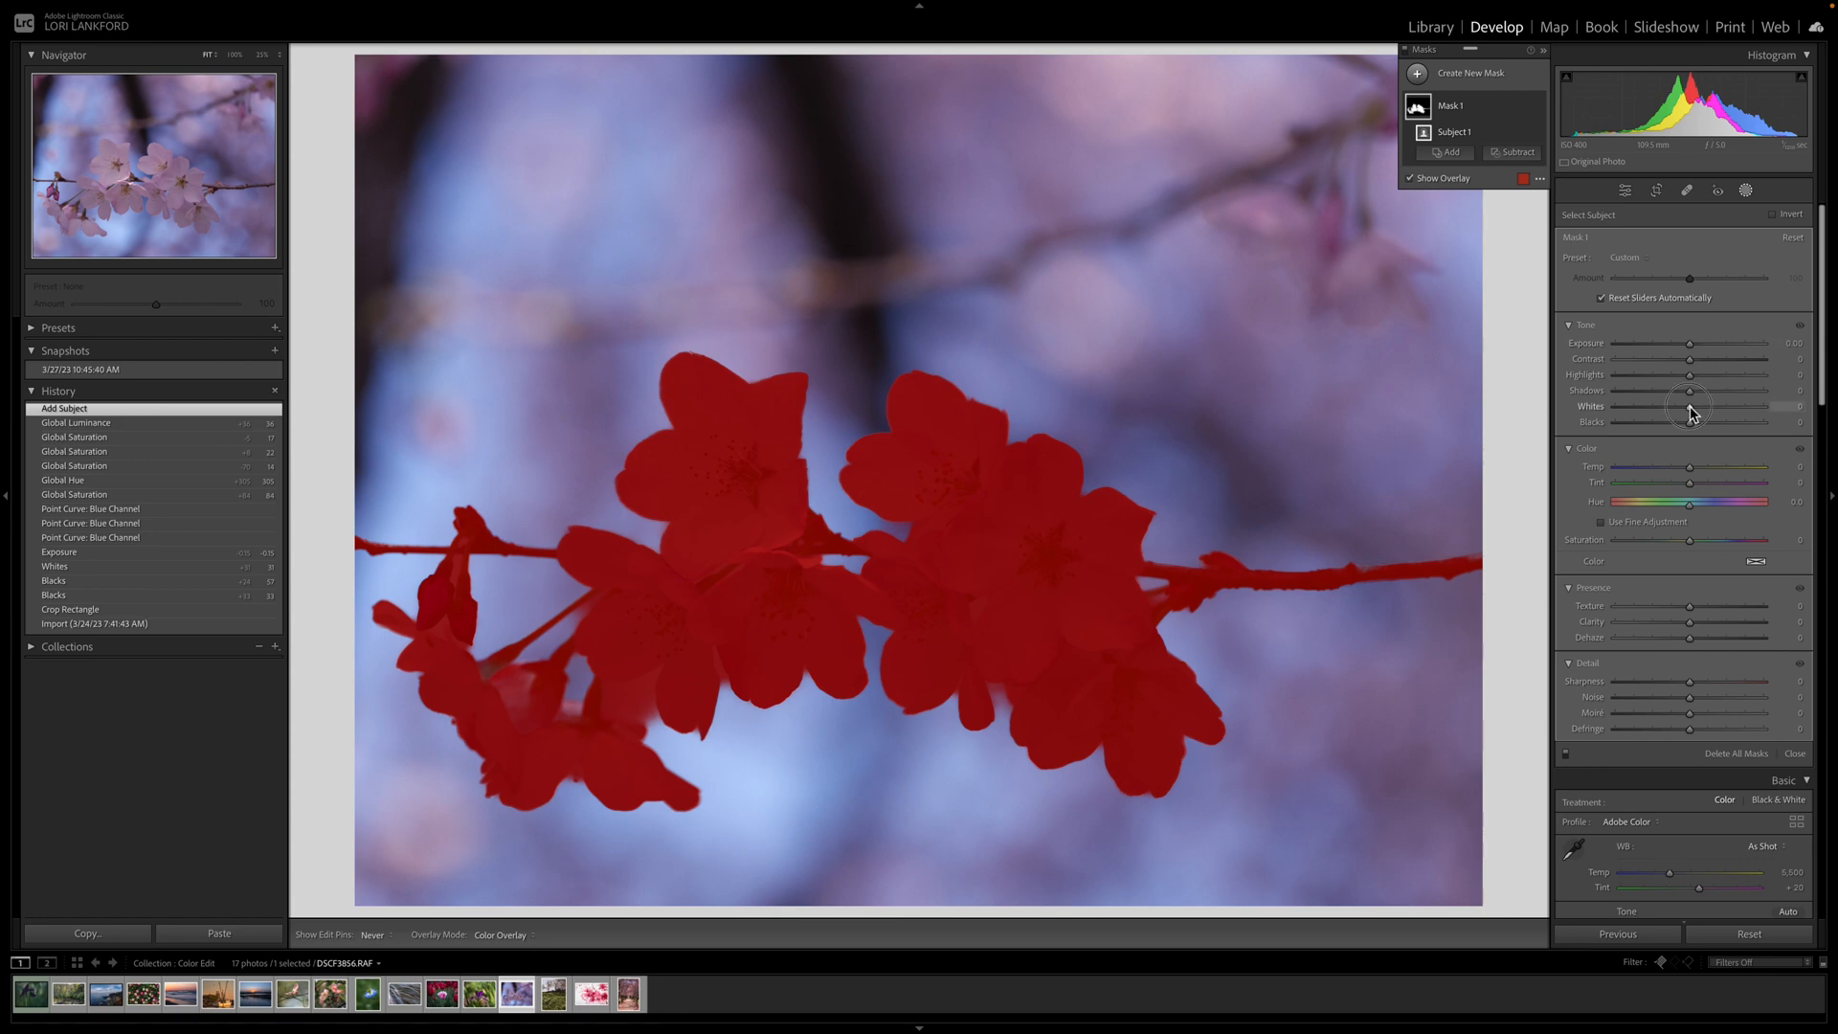
left_click_drag(1690, 412, 1717, 411)
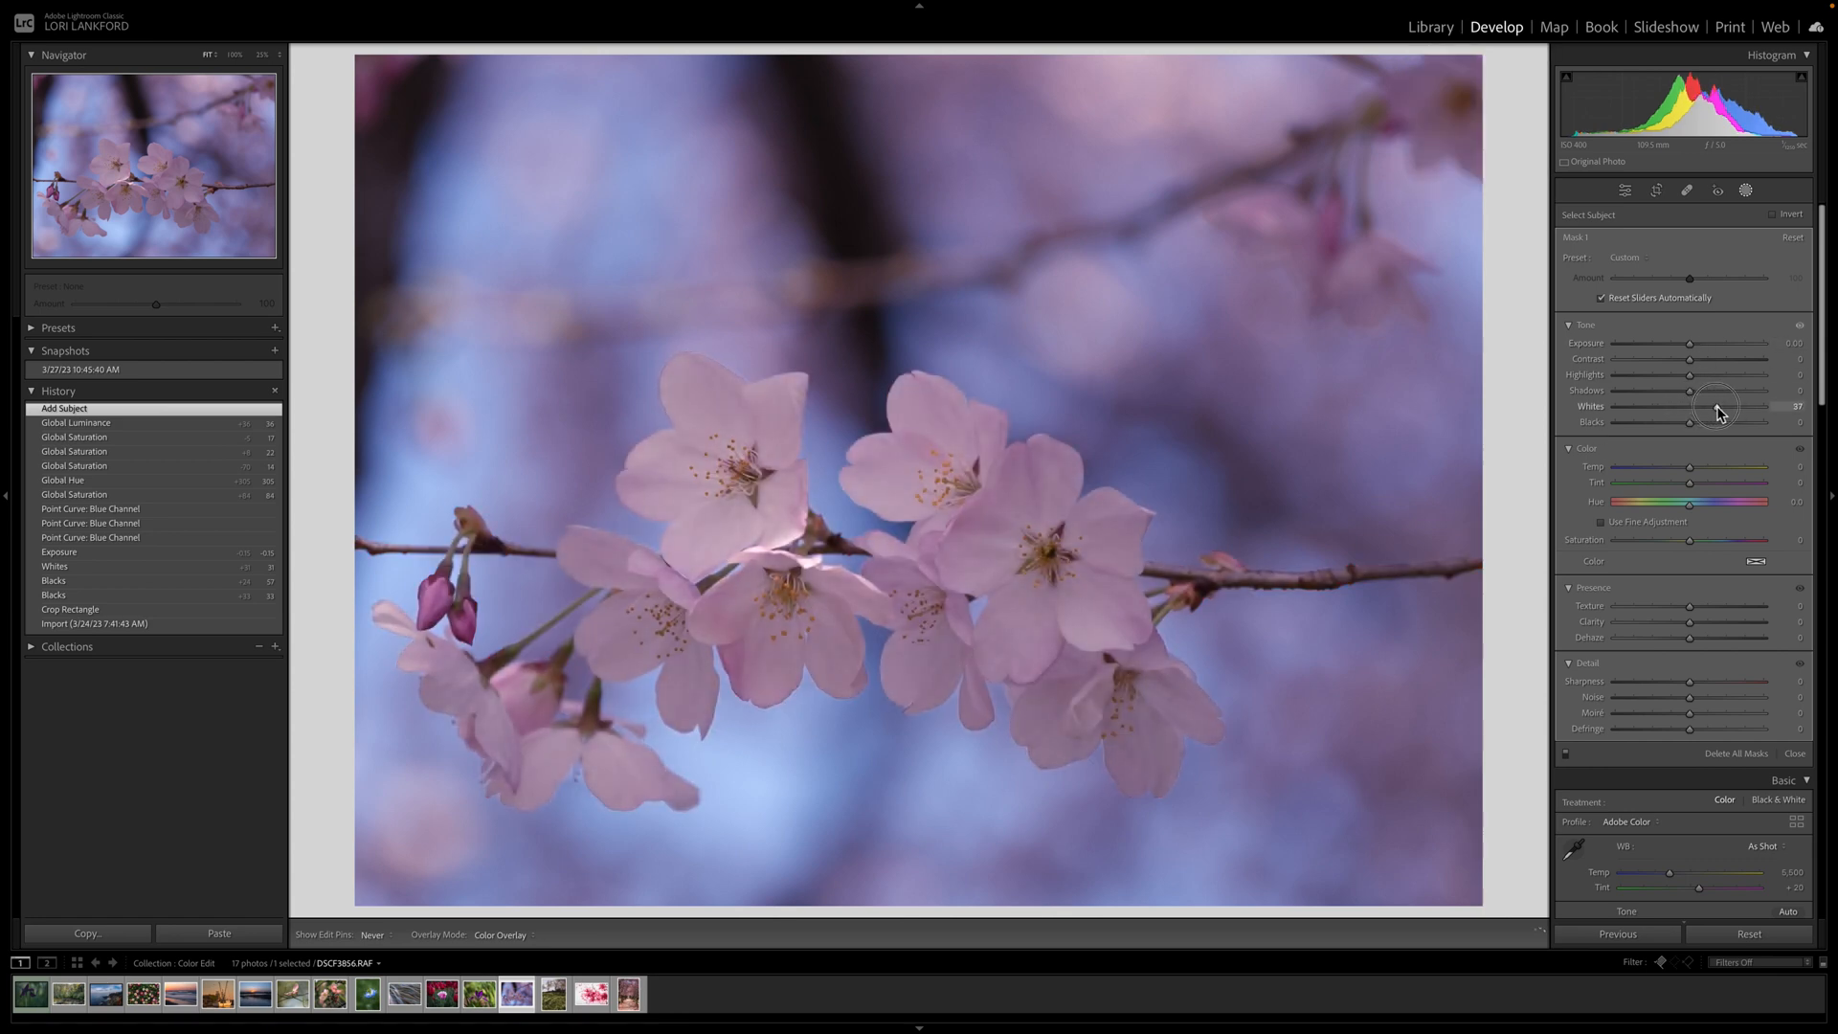
left_click_drag(1691, 345, 1693, 347)
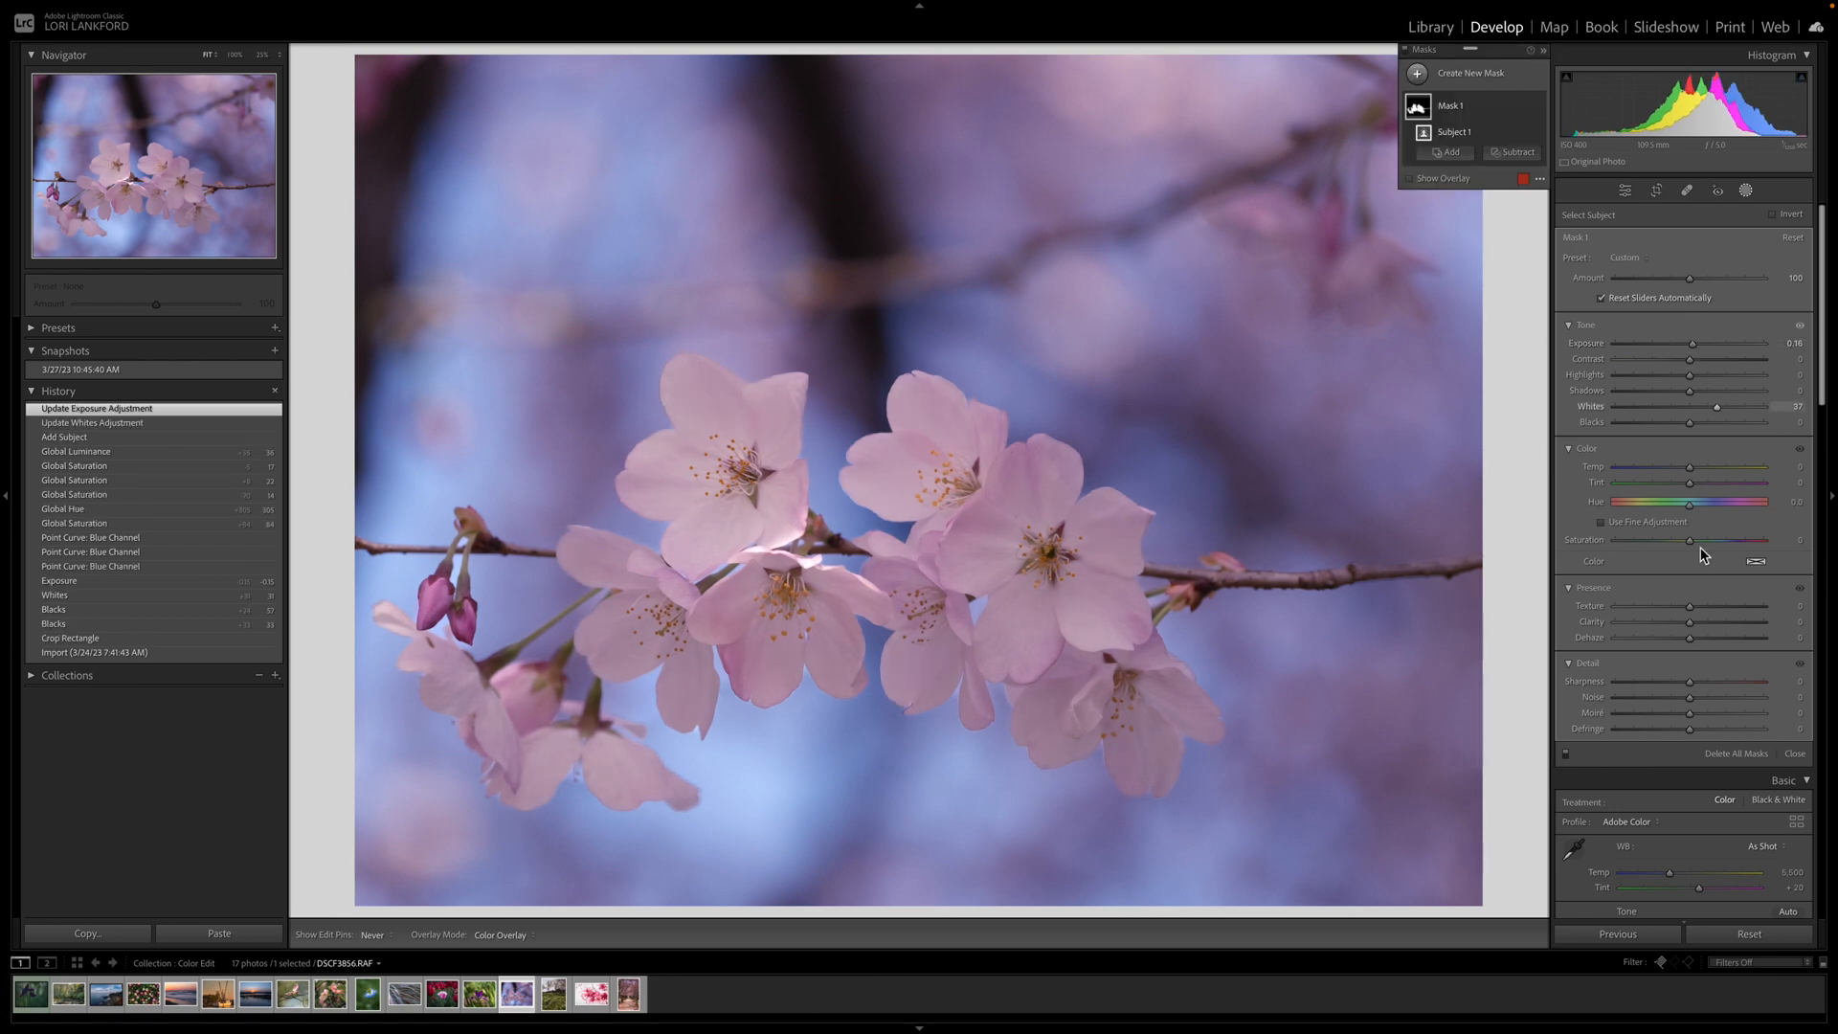
Set the blossom mask's Temp -9, Saturation 12, Texture 44 and Contrast 10.
left_click(1691, 469)
left_click_drag(1690, 469, 1687, 473)
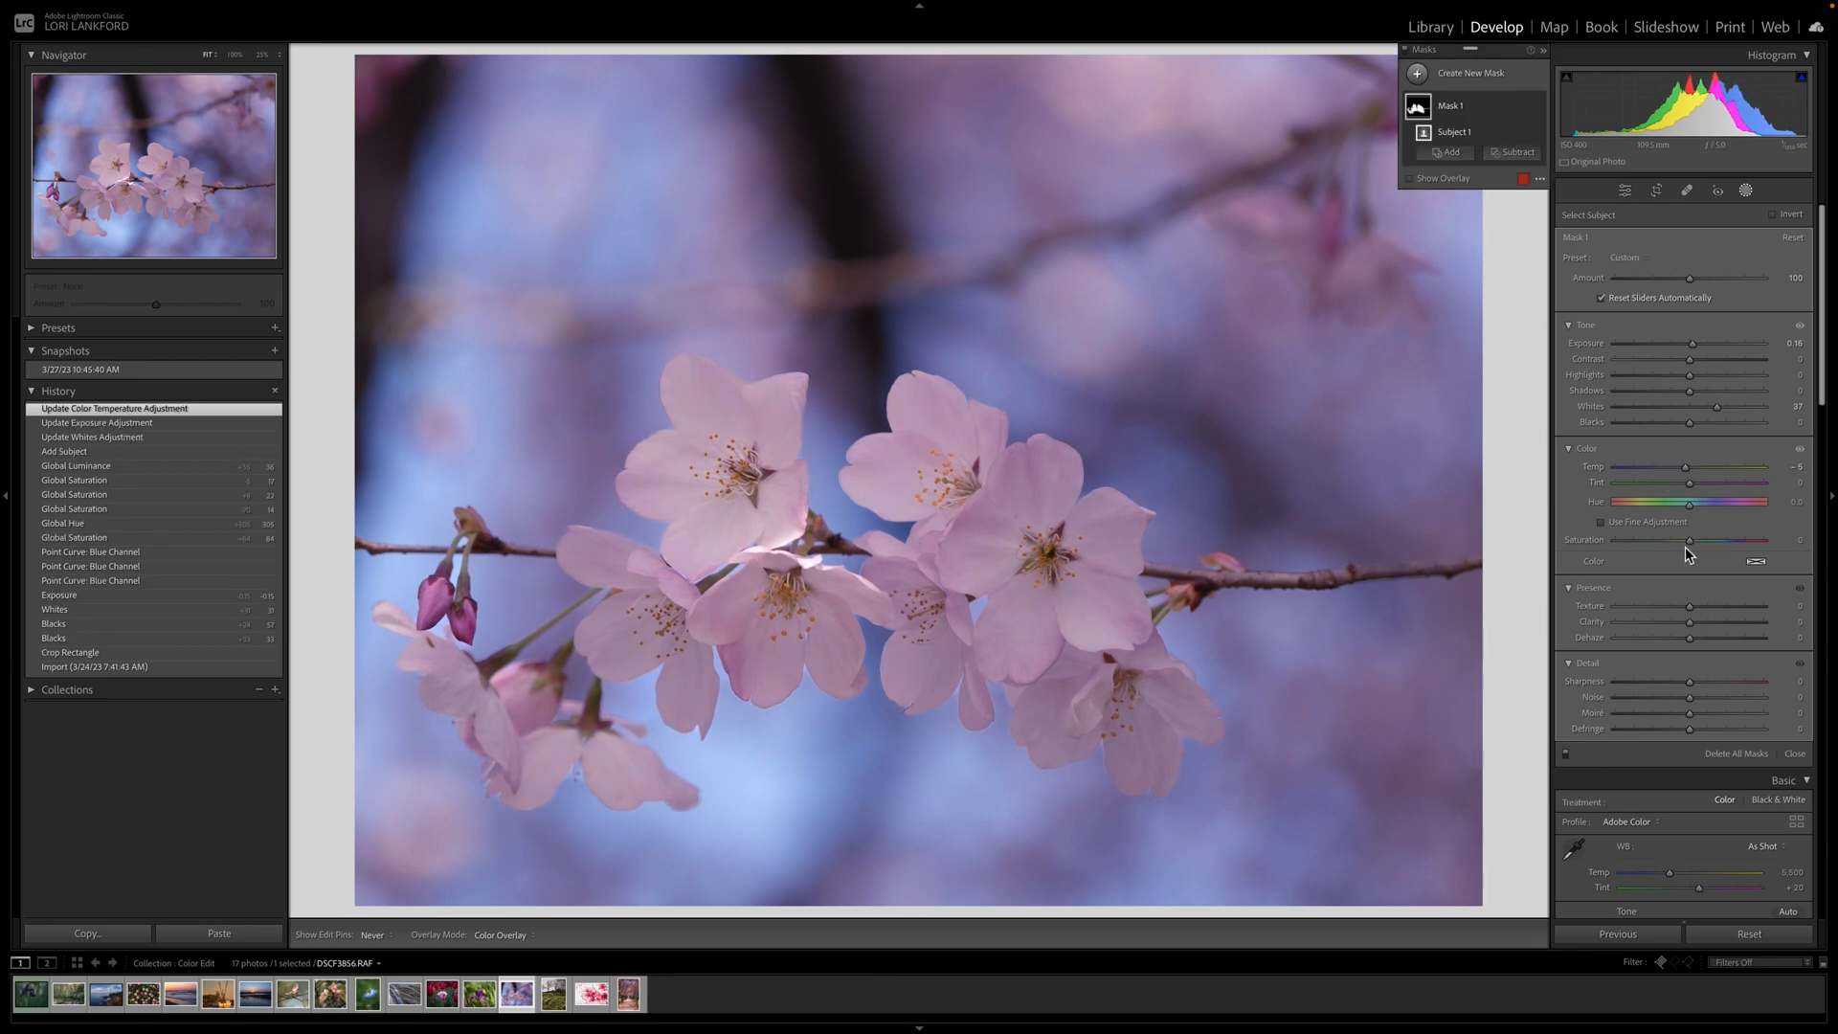
left_click_drag(1690, 542, 1723, 611)
left_click(1714, 606)
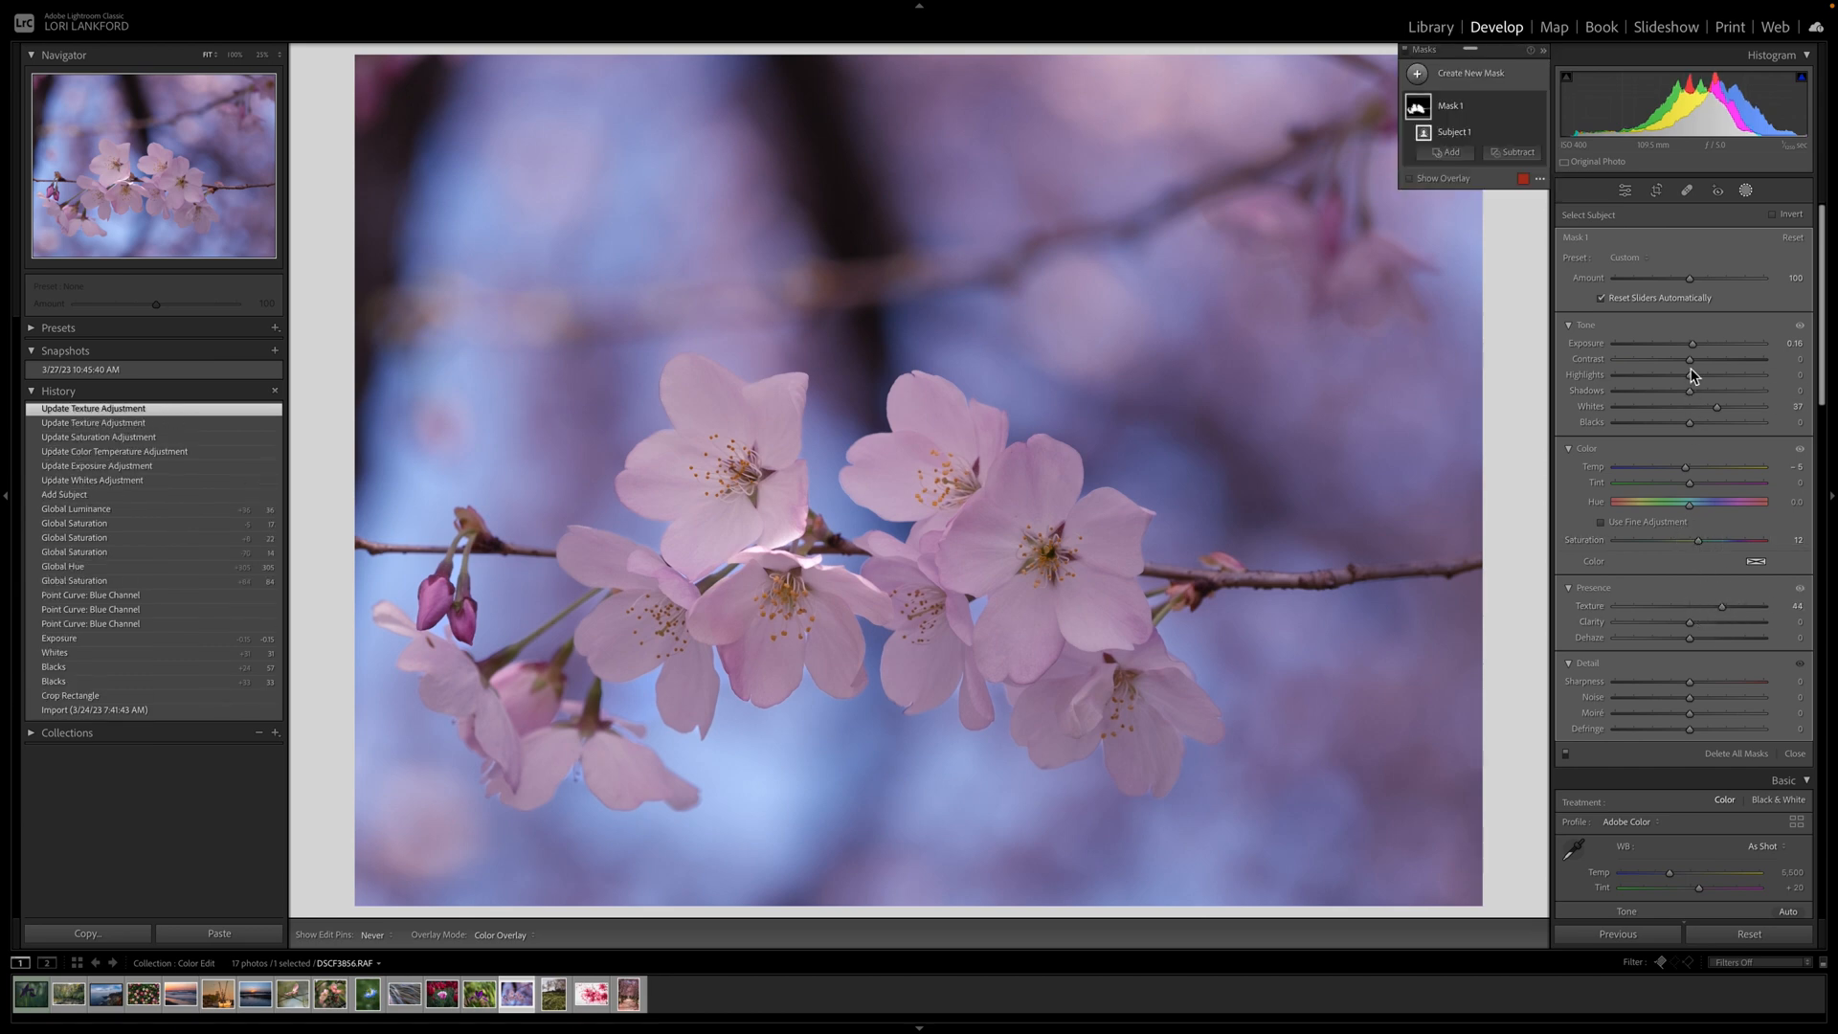
left_click_drag(1691, 366, 1691, 352)
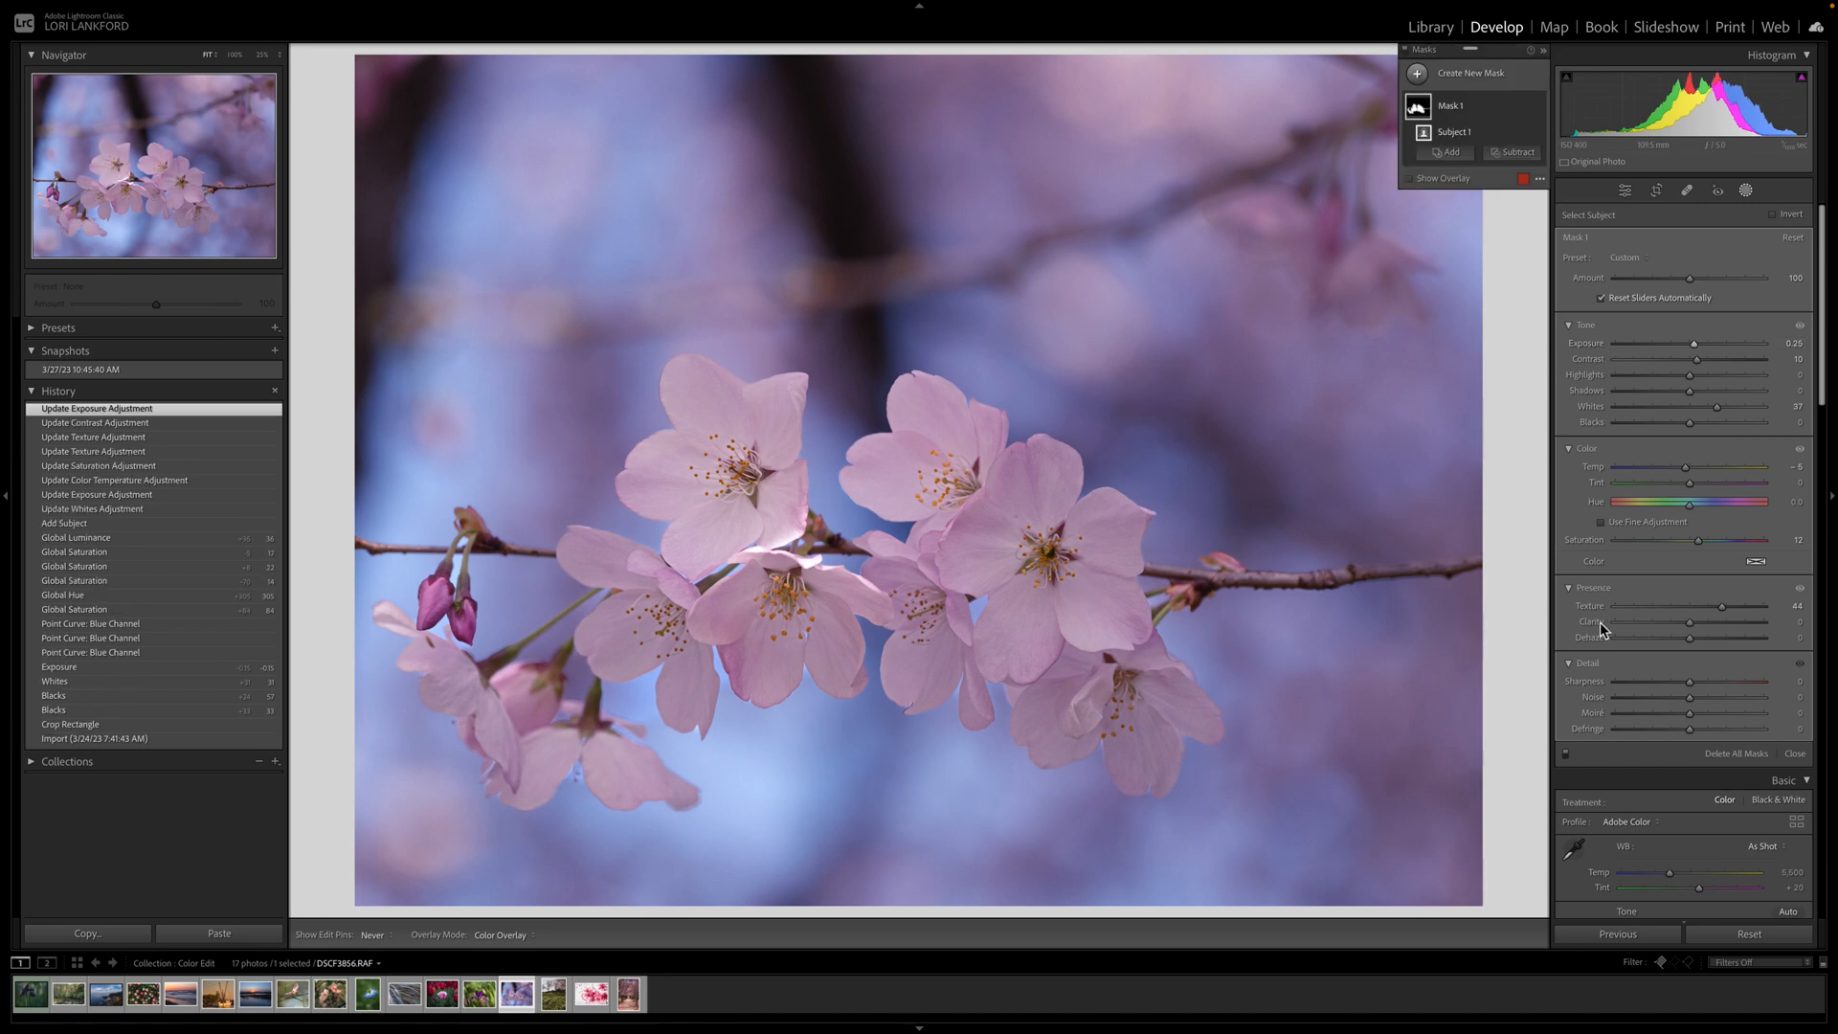
scroll(1671, 512, "down", 10)
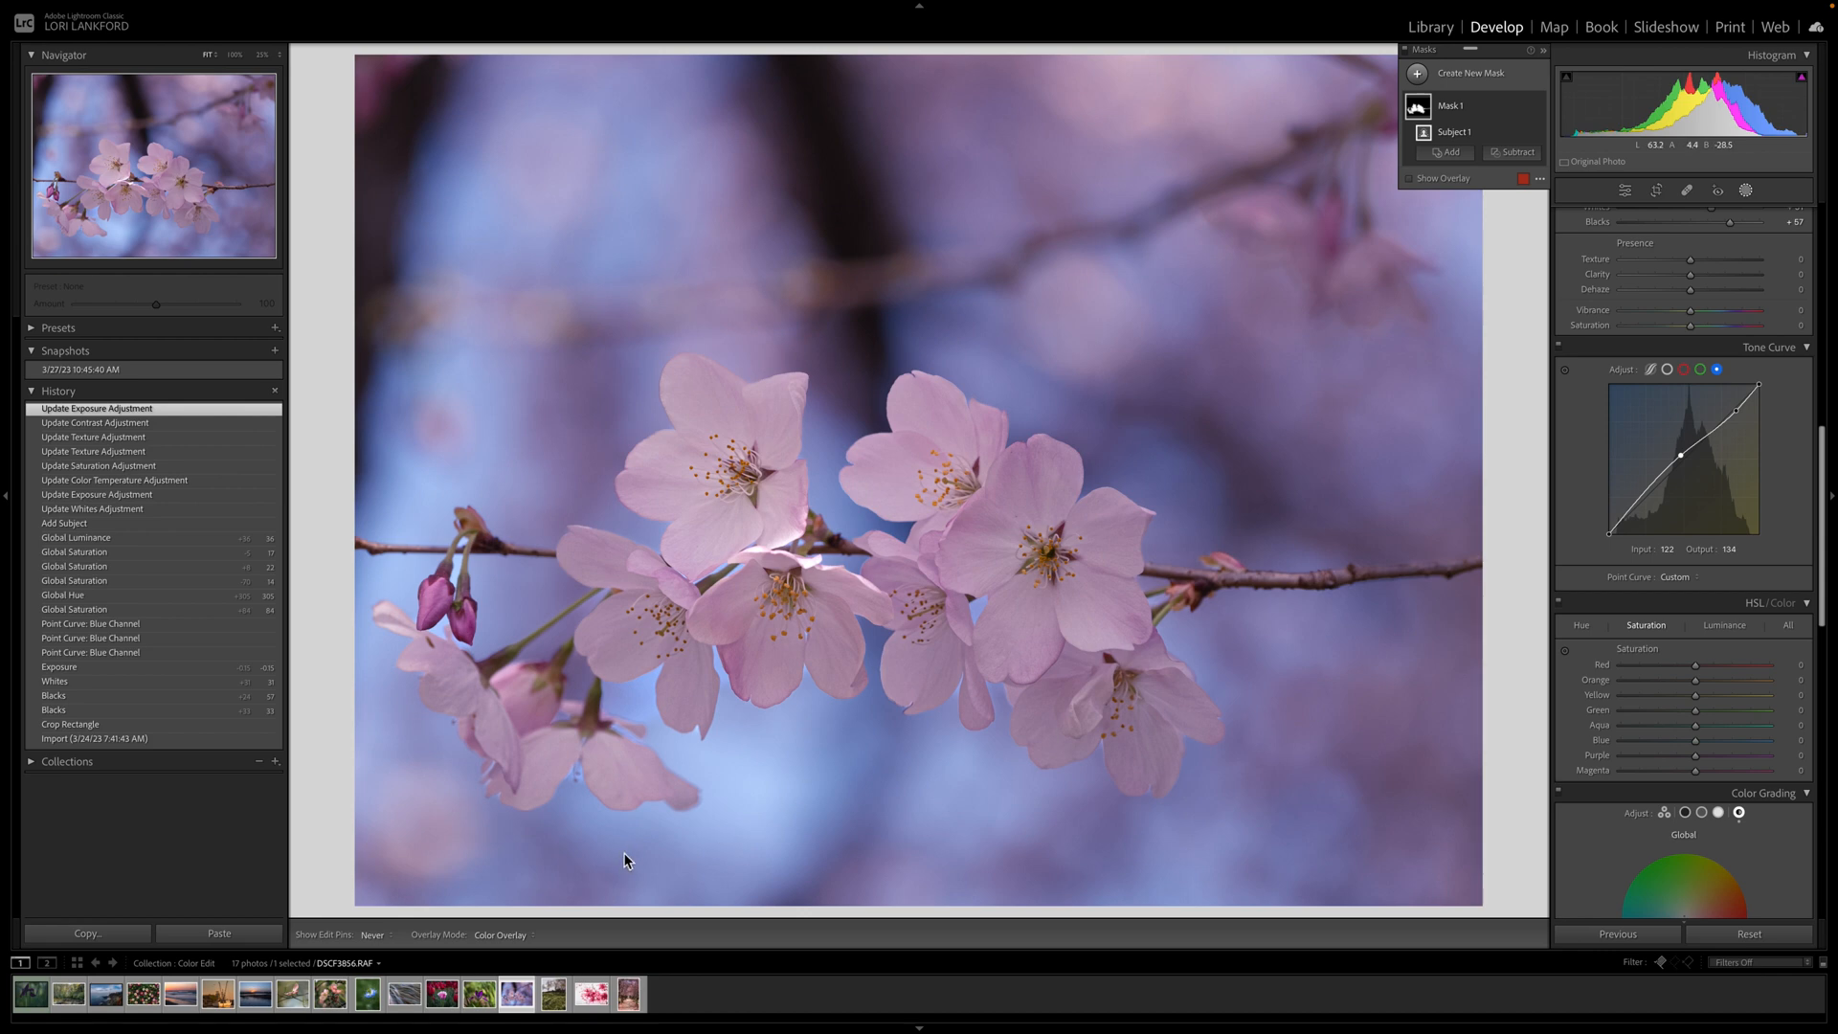
Open the daffodil hillside photo and lower its Temp from 5,807 to 5,085.
left_click(555, 1002)
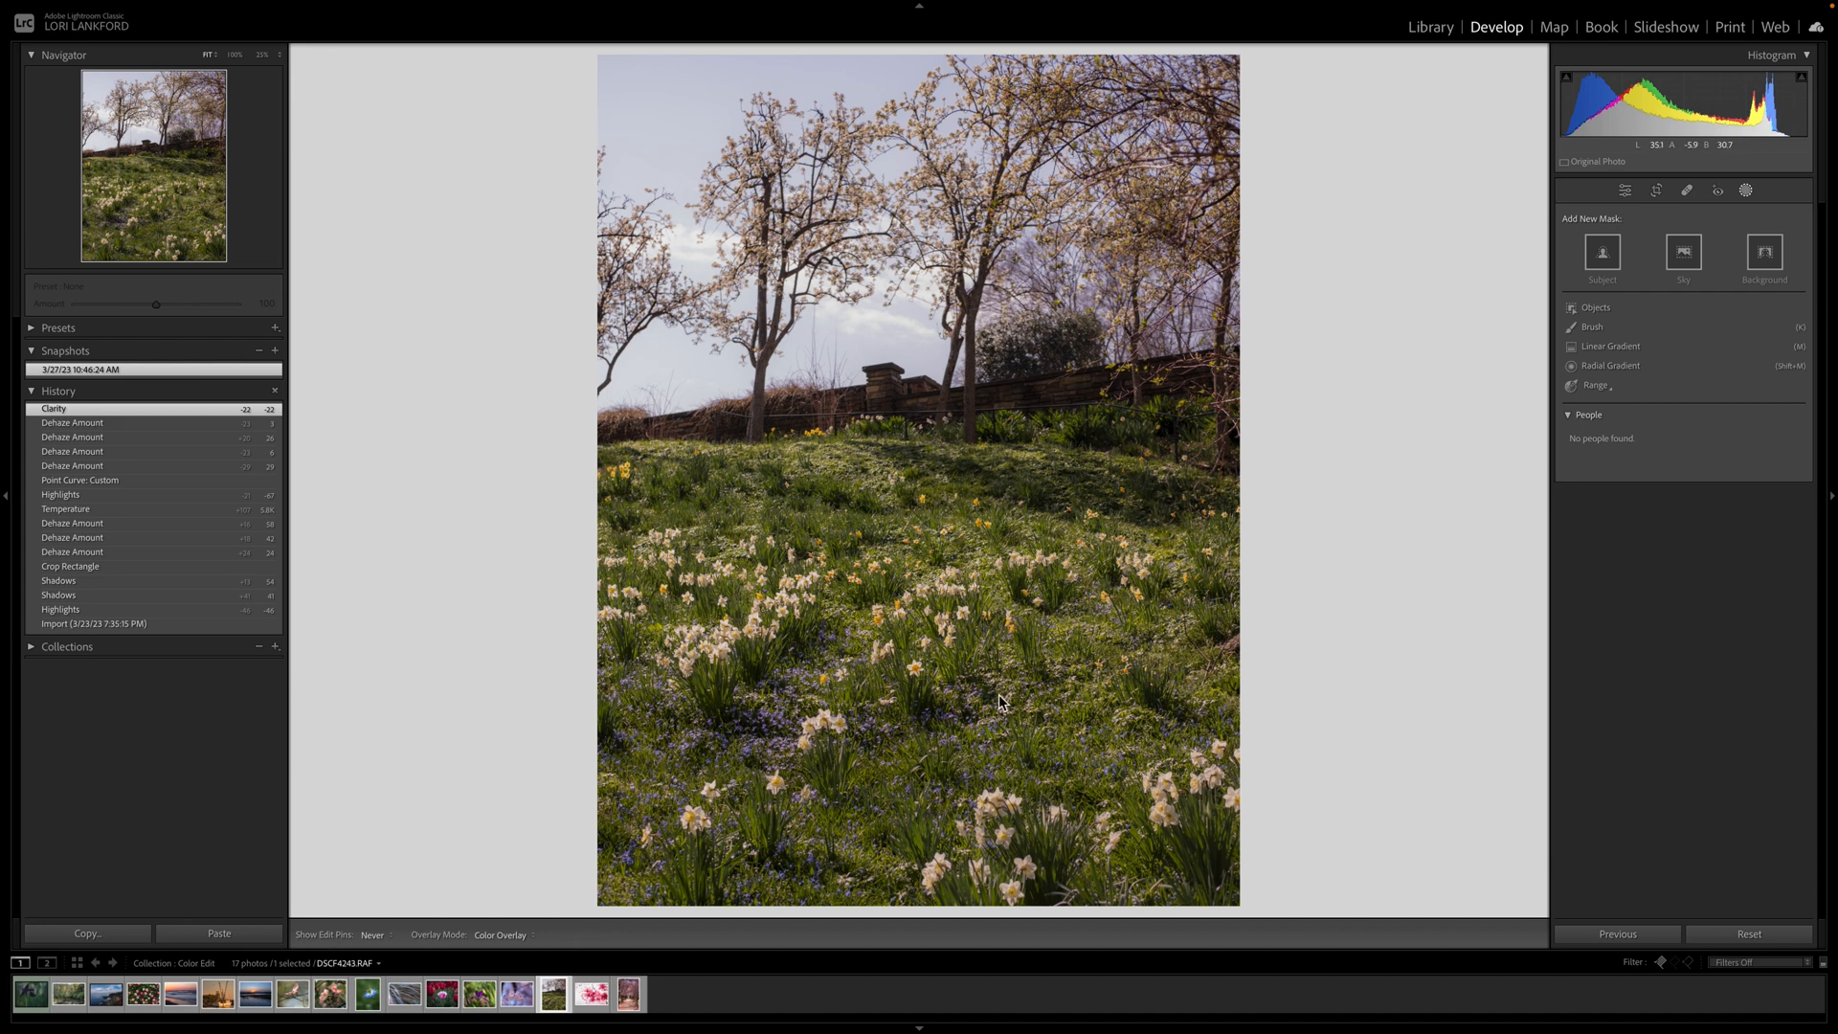
left_click(1625, 191)
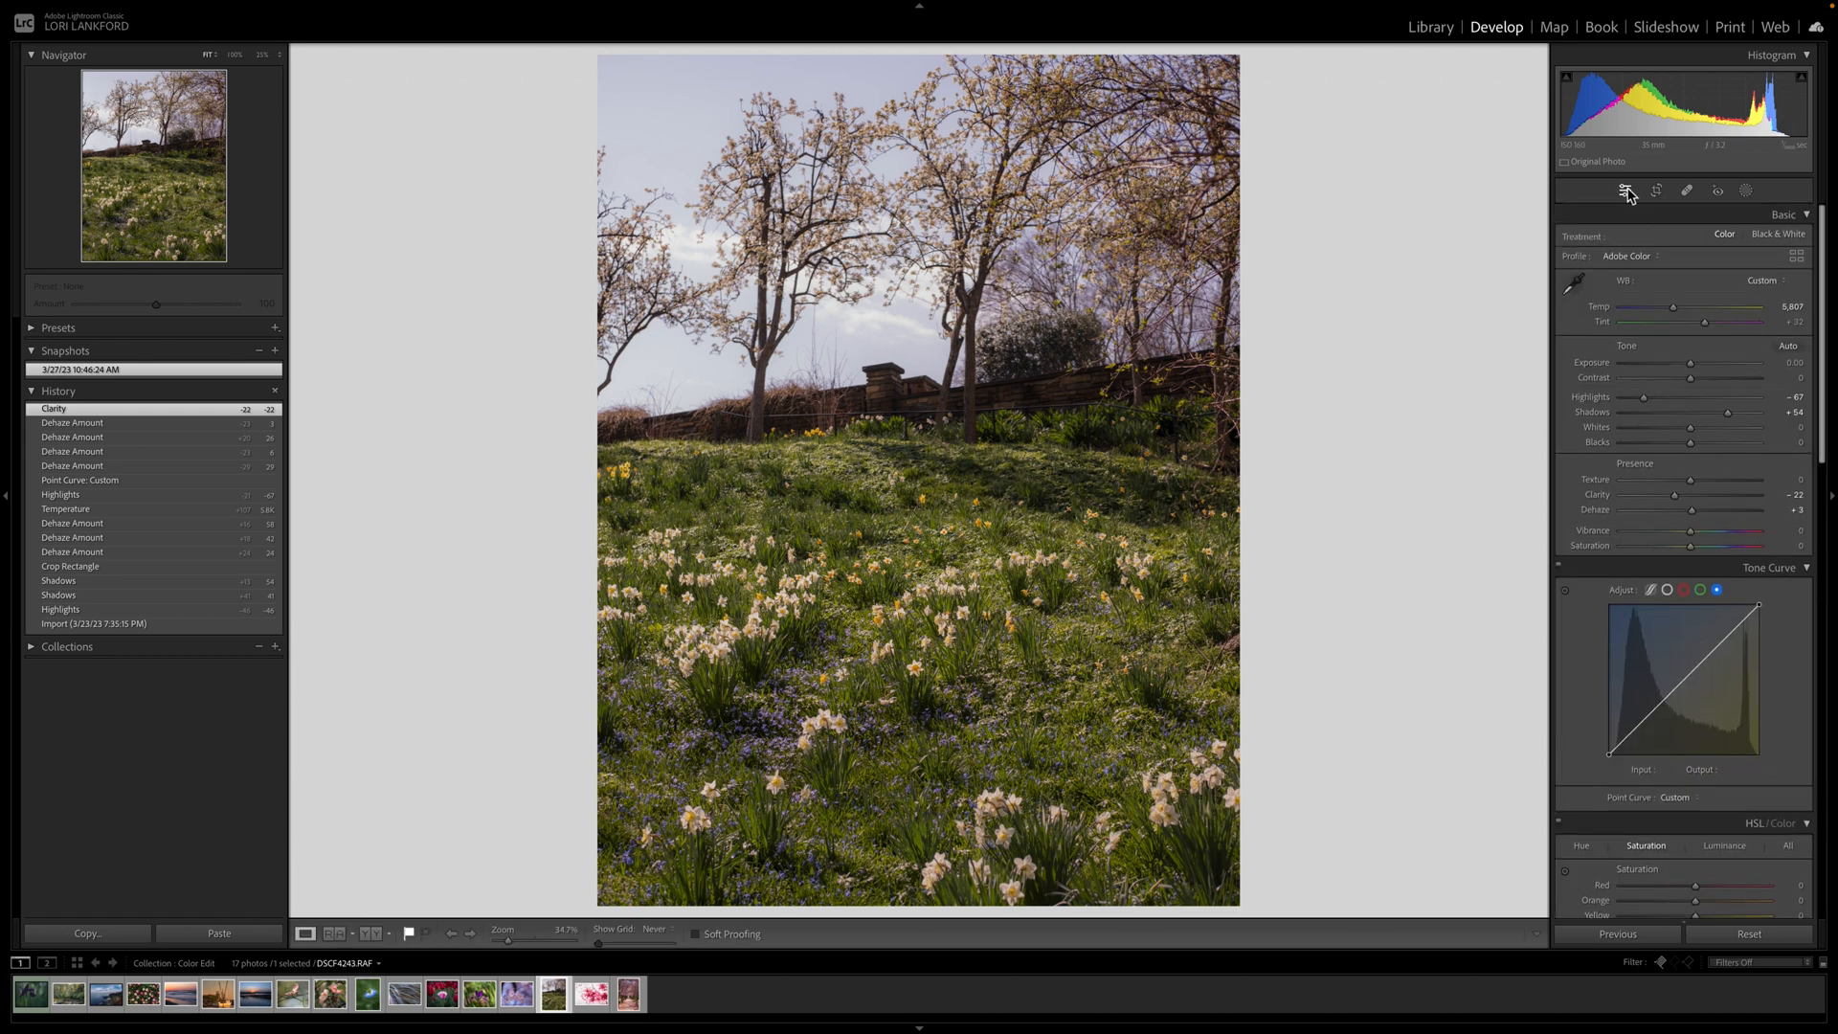
left_click(1675, 310)
left_click_drag(1676, 313, 1659, 313)
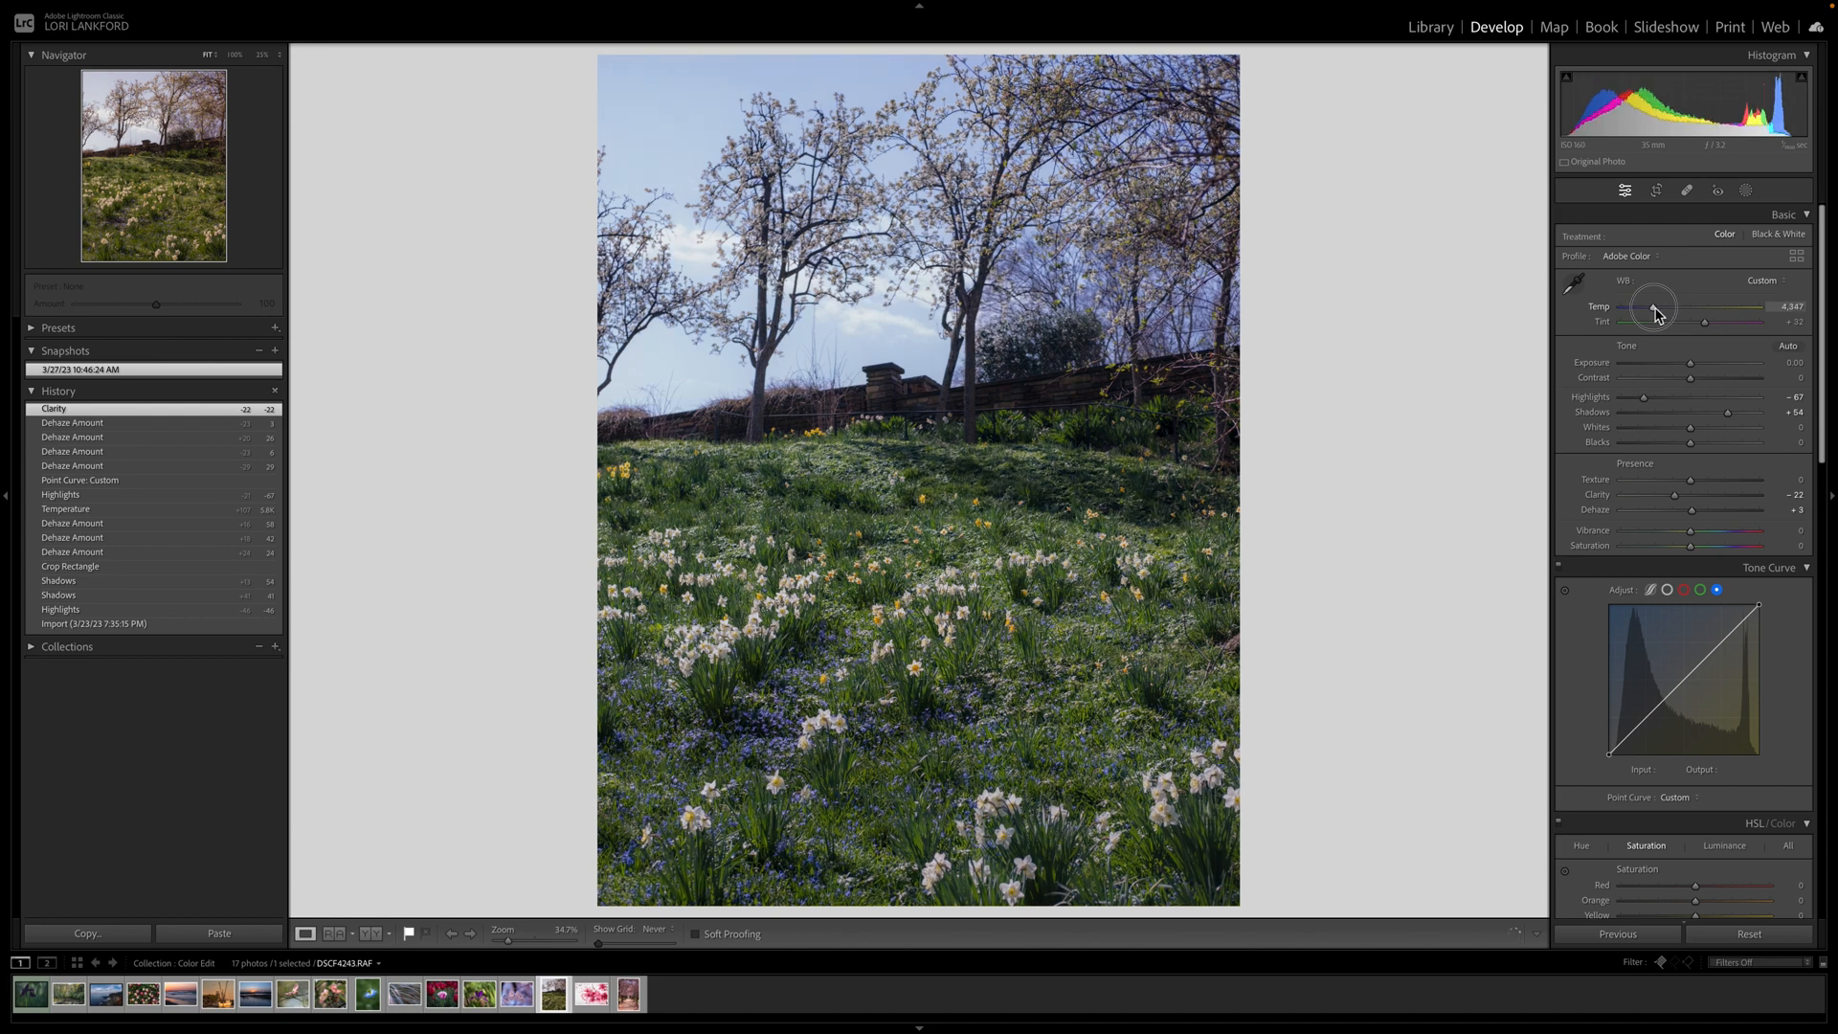
mouse_move(1655, 308)
left_mouse_down()
mouse_move(1686, 312)
mouse_move(1664, 309)
left_mouse_up()
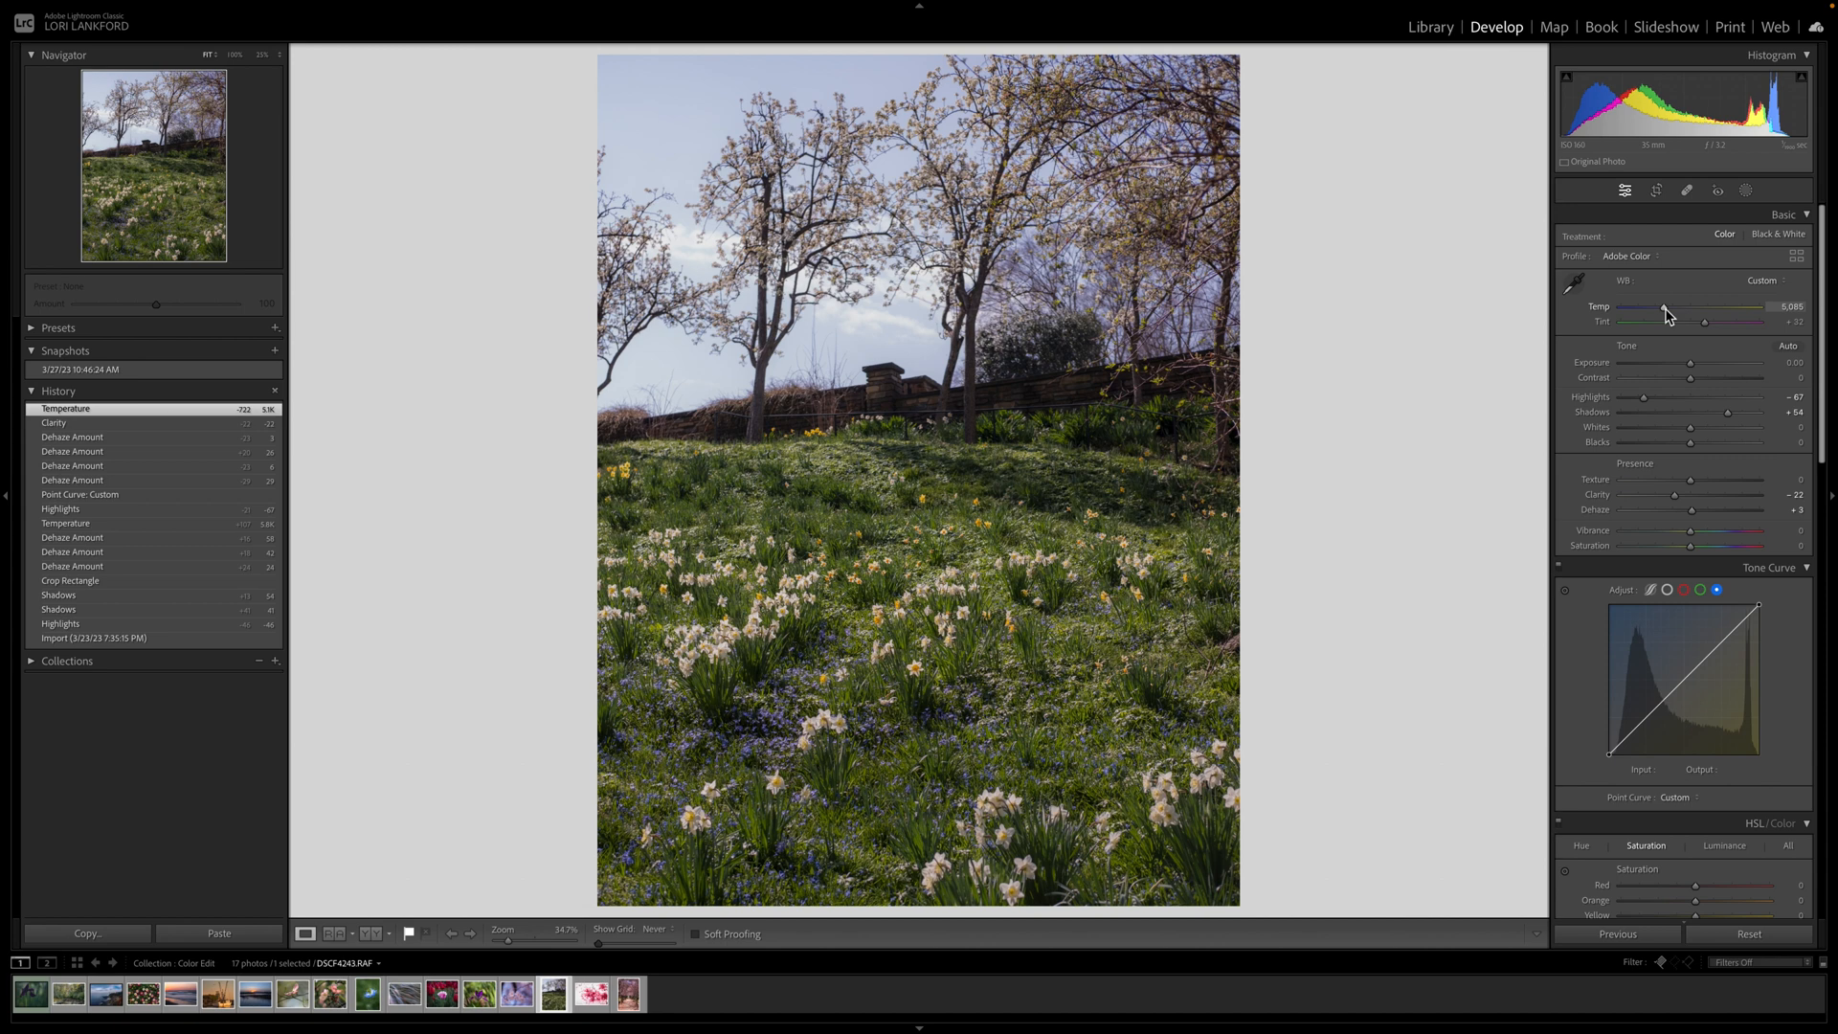
key("XF86MonBrightnessDown")
Add a Color Range mask sampling the trees and the grass.
left_click(1746, 192)
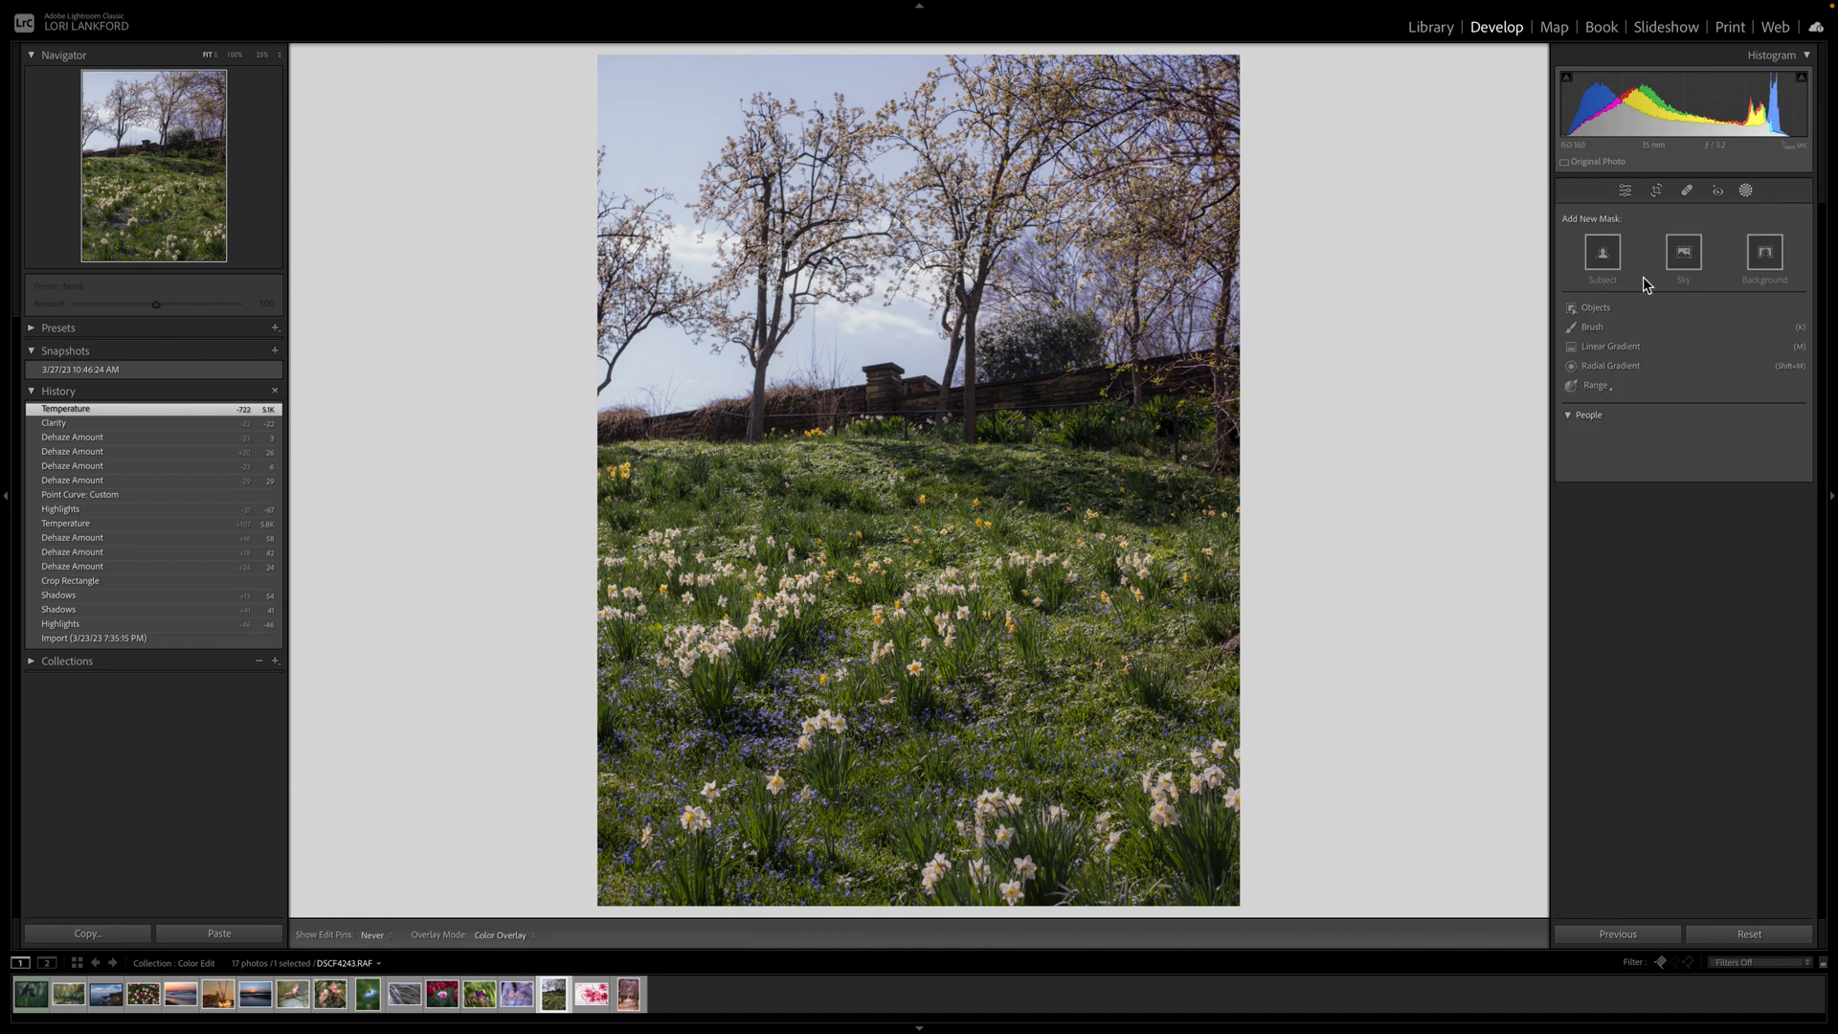
left_click(1597, 387)
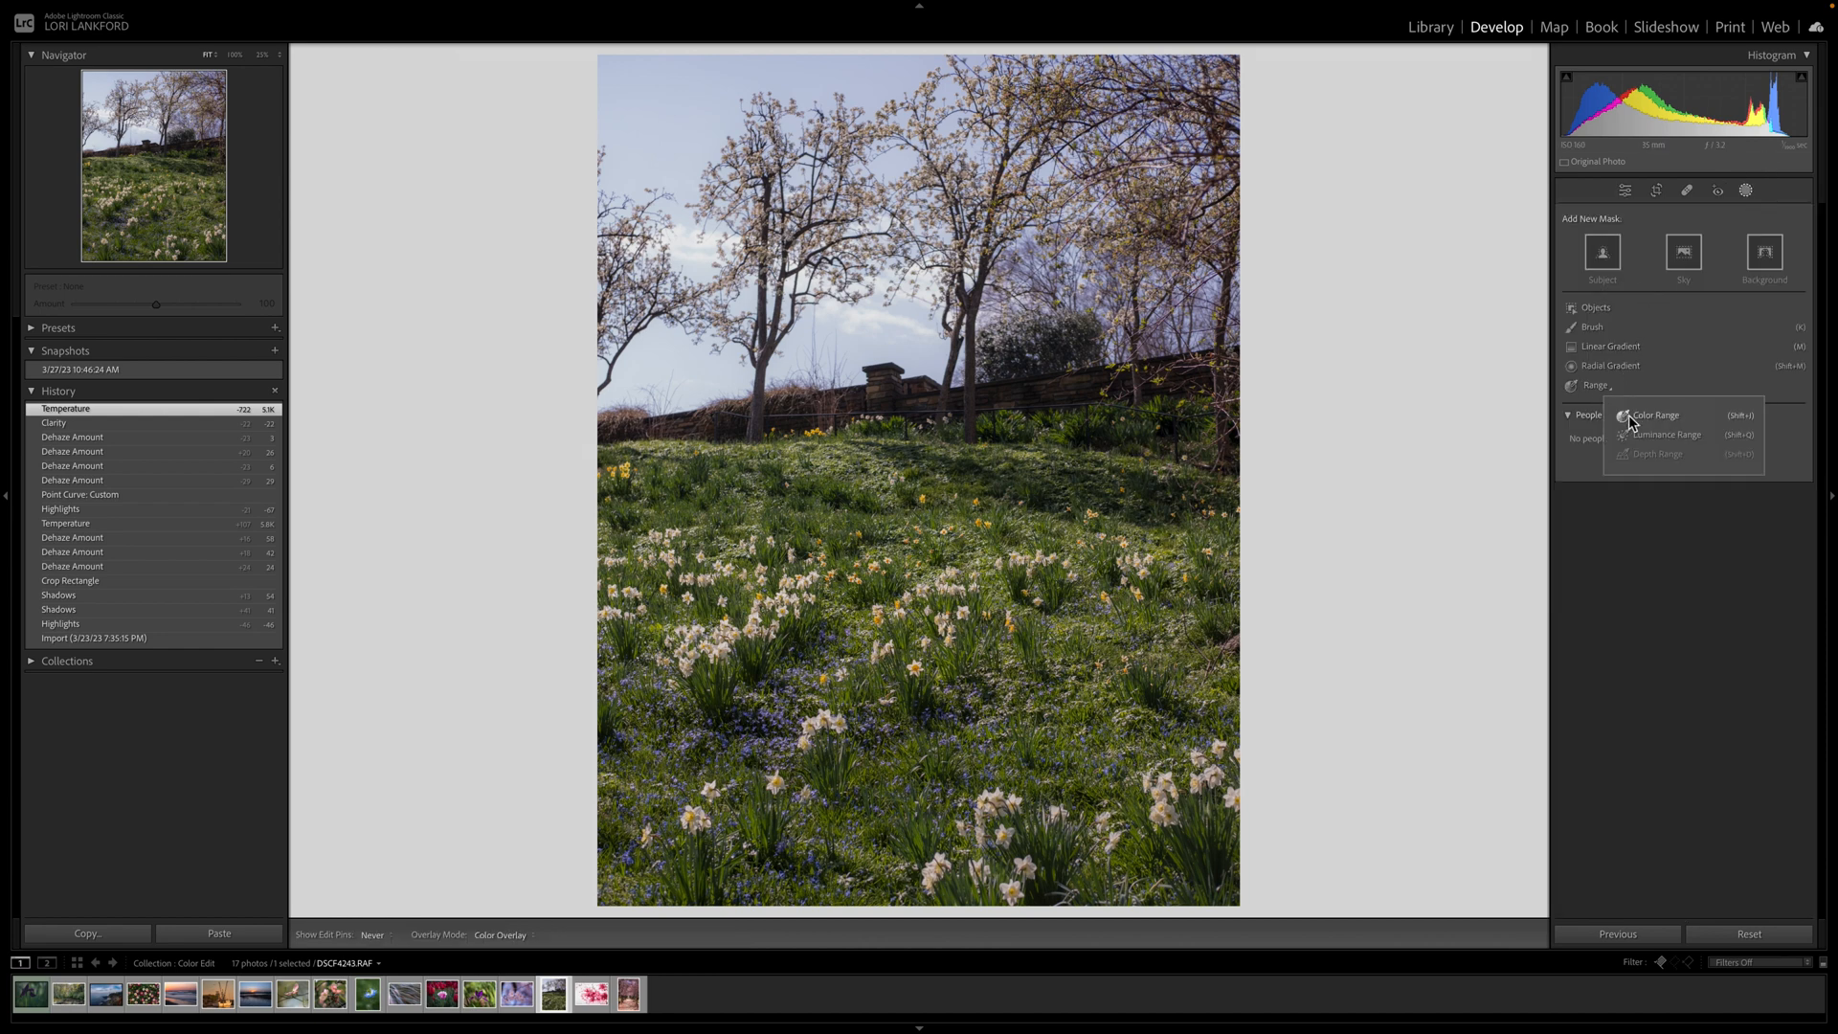
left_click(1628, 418)
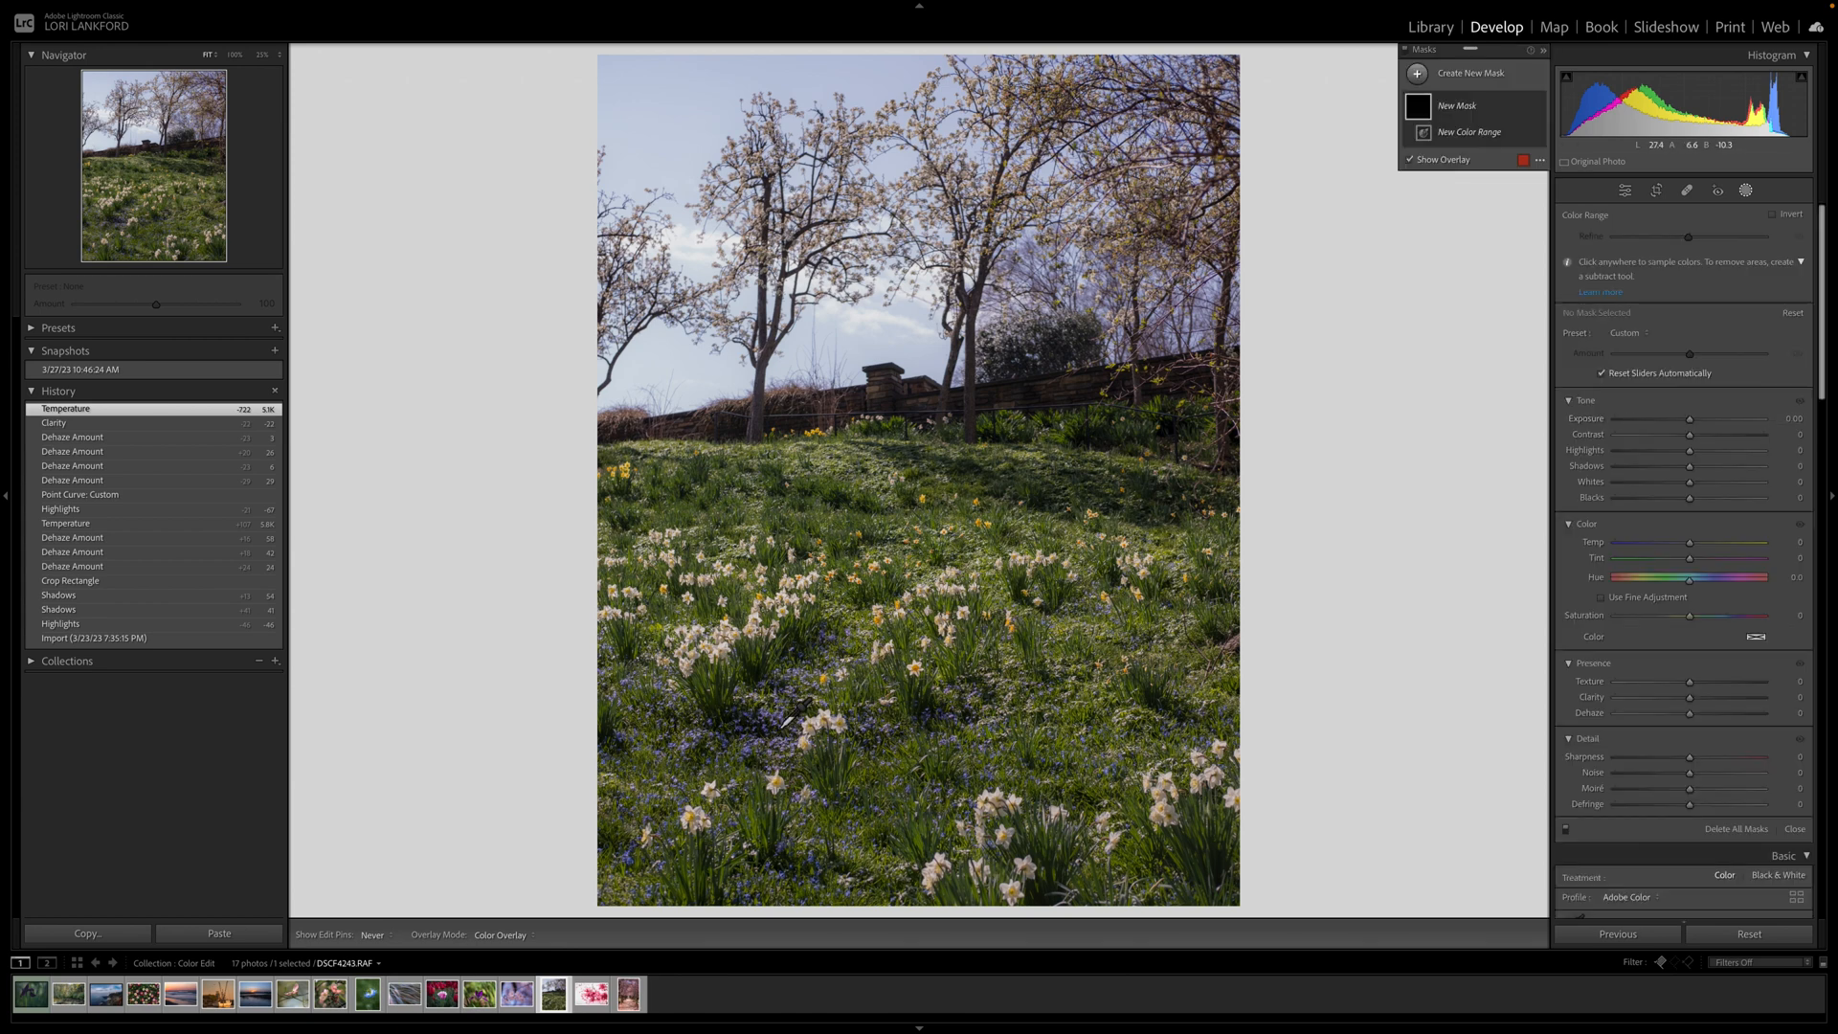
left_click(784, 724)
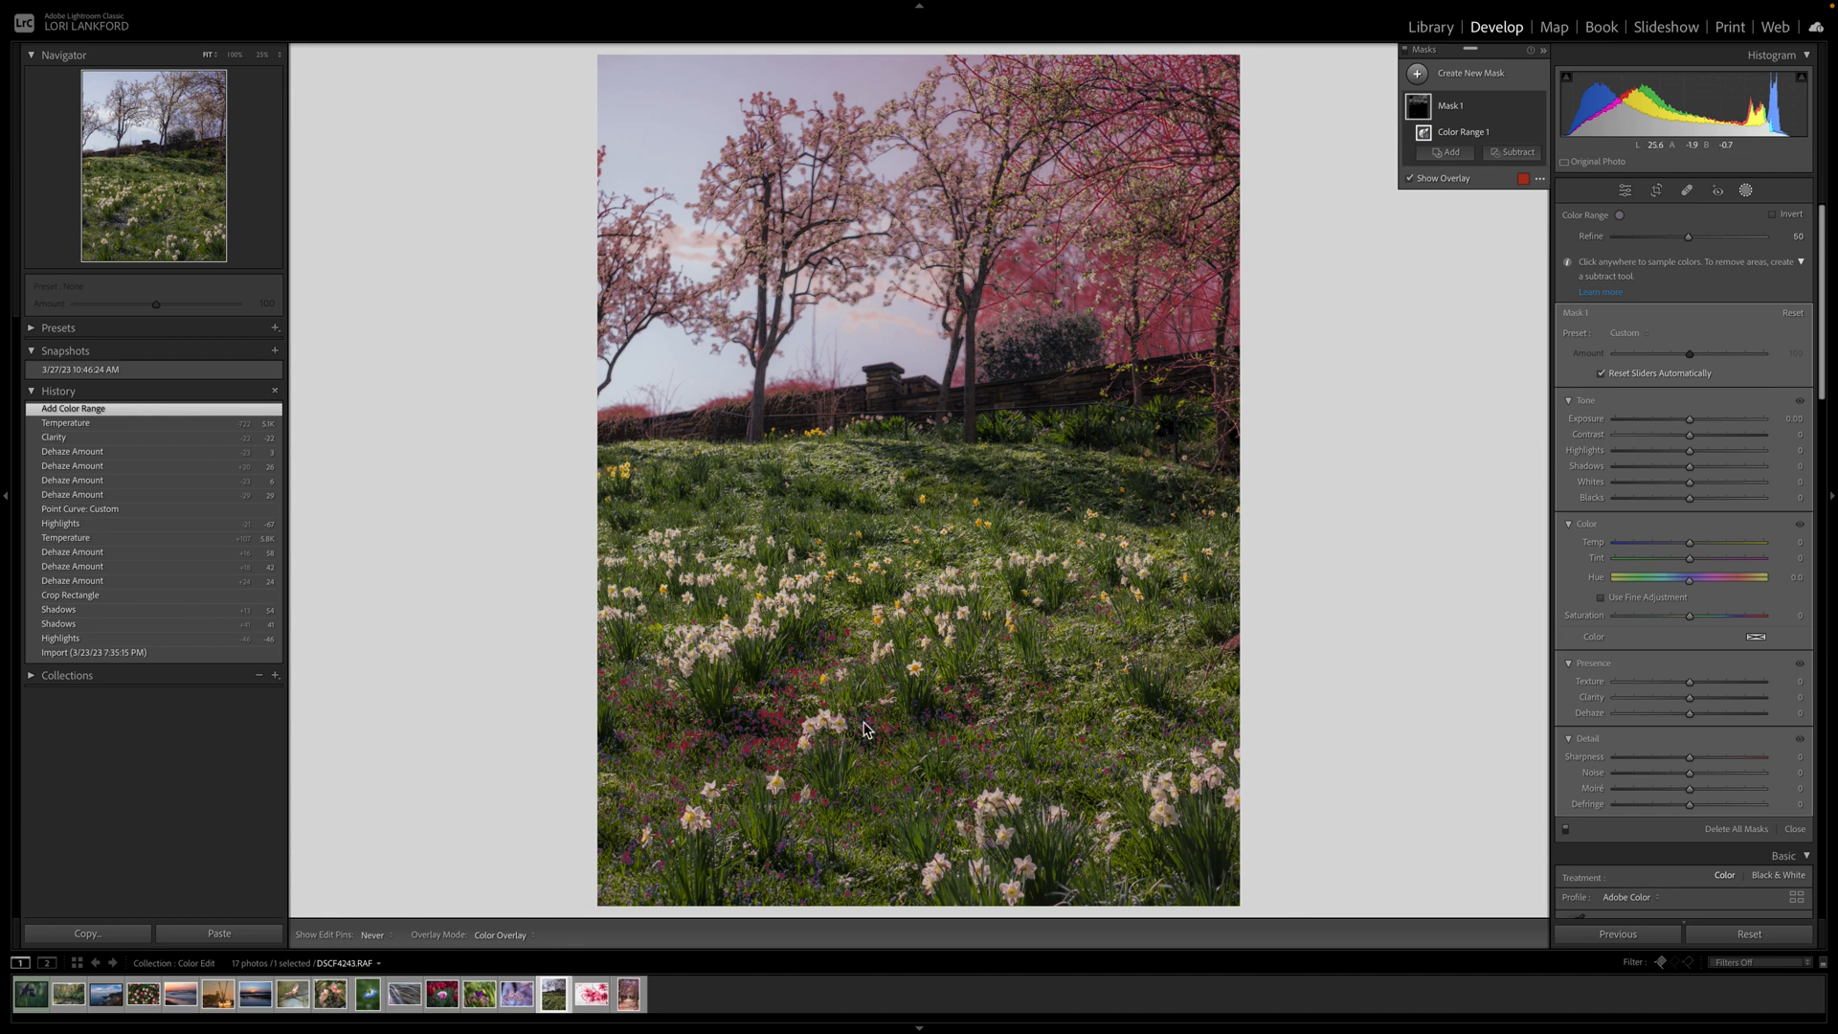
left_click(737, 719)
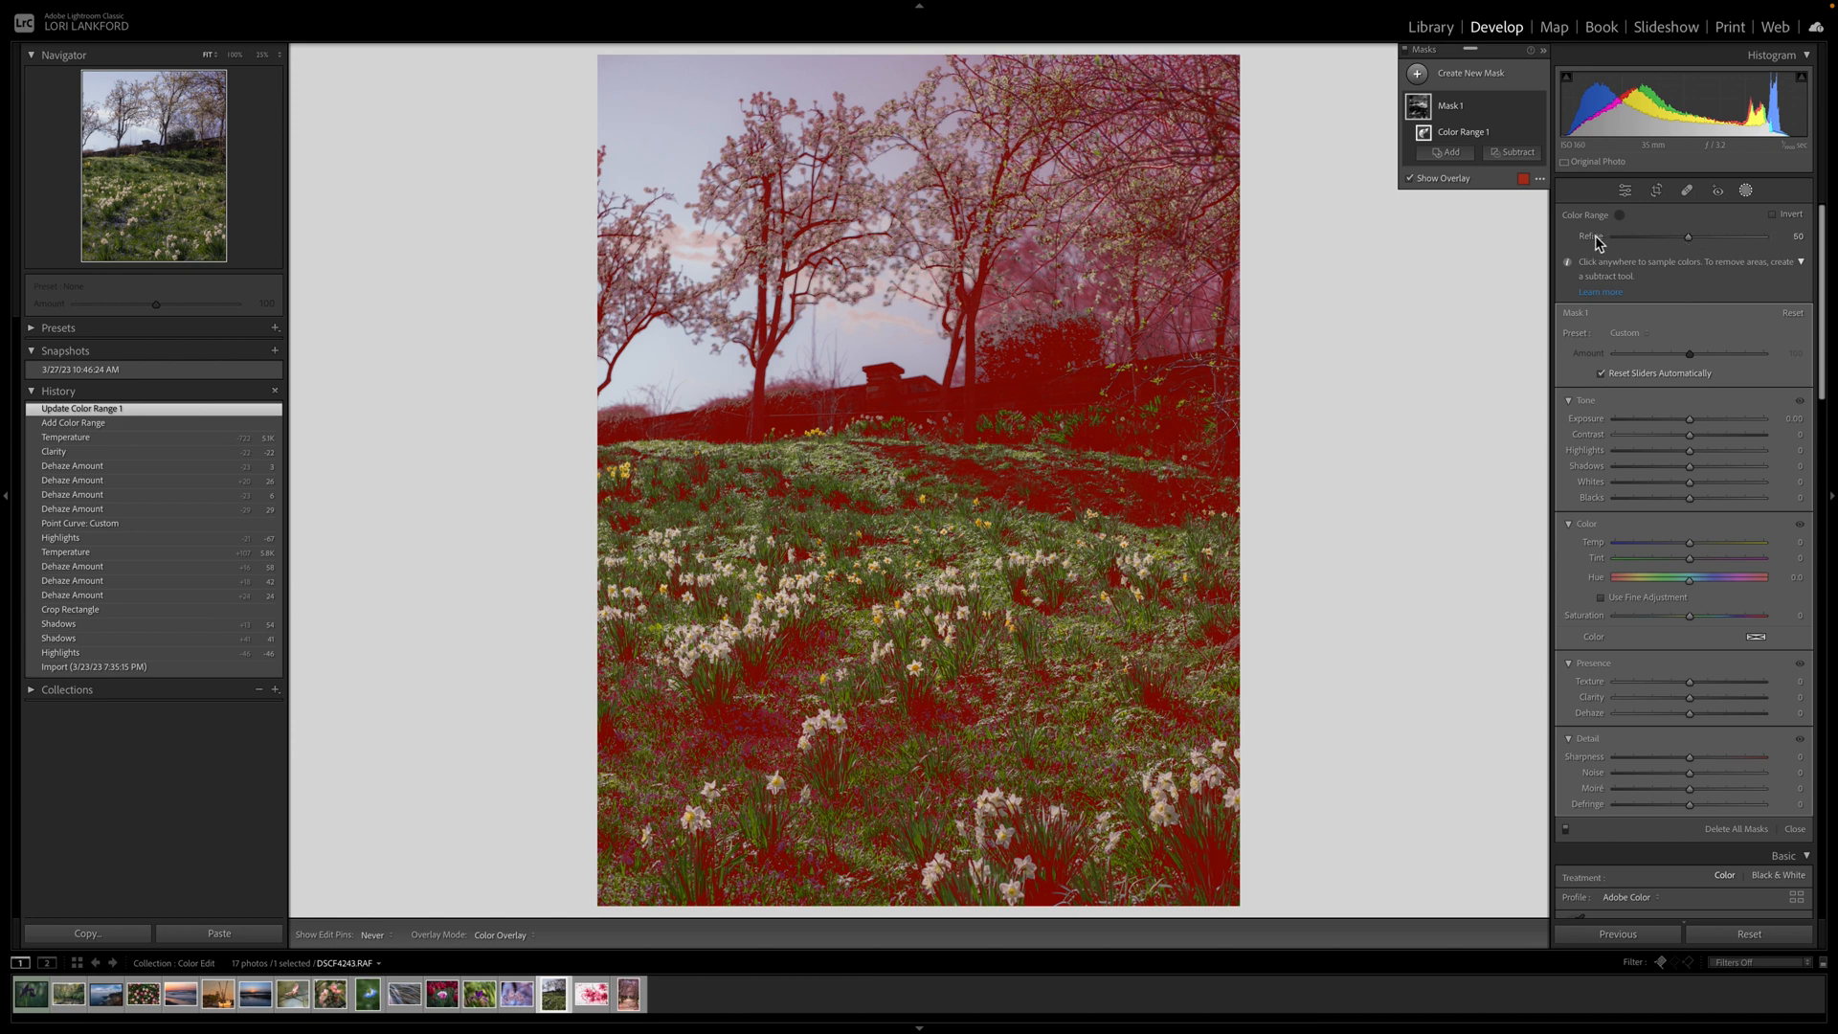
Lower the colour-range mask's Refine to 28 so the sky and blossoms drop out.
left_click(1677, 246)
left_click_drag(1678, 246, 1670, 238)
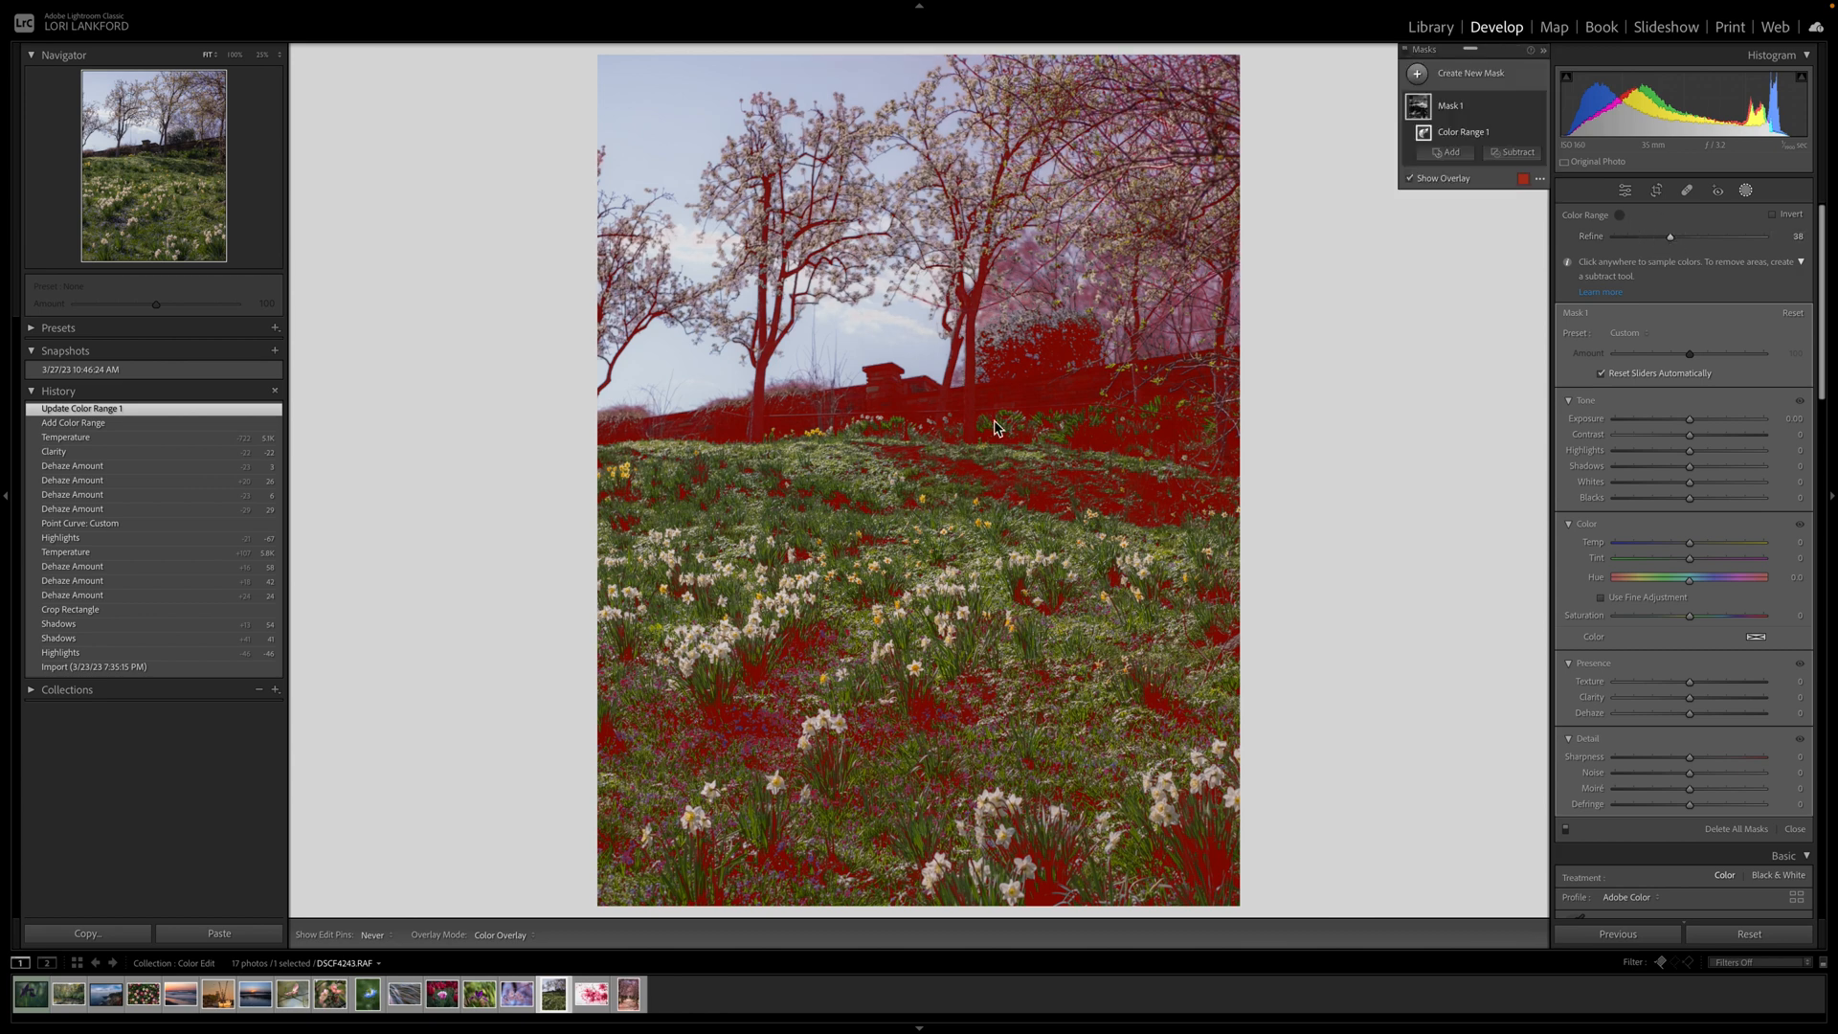
left_click(1521, 154)
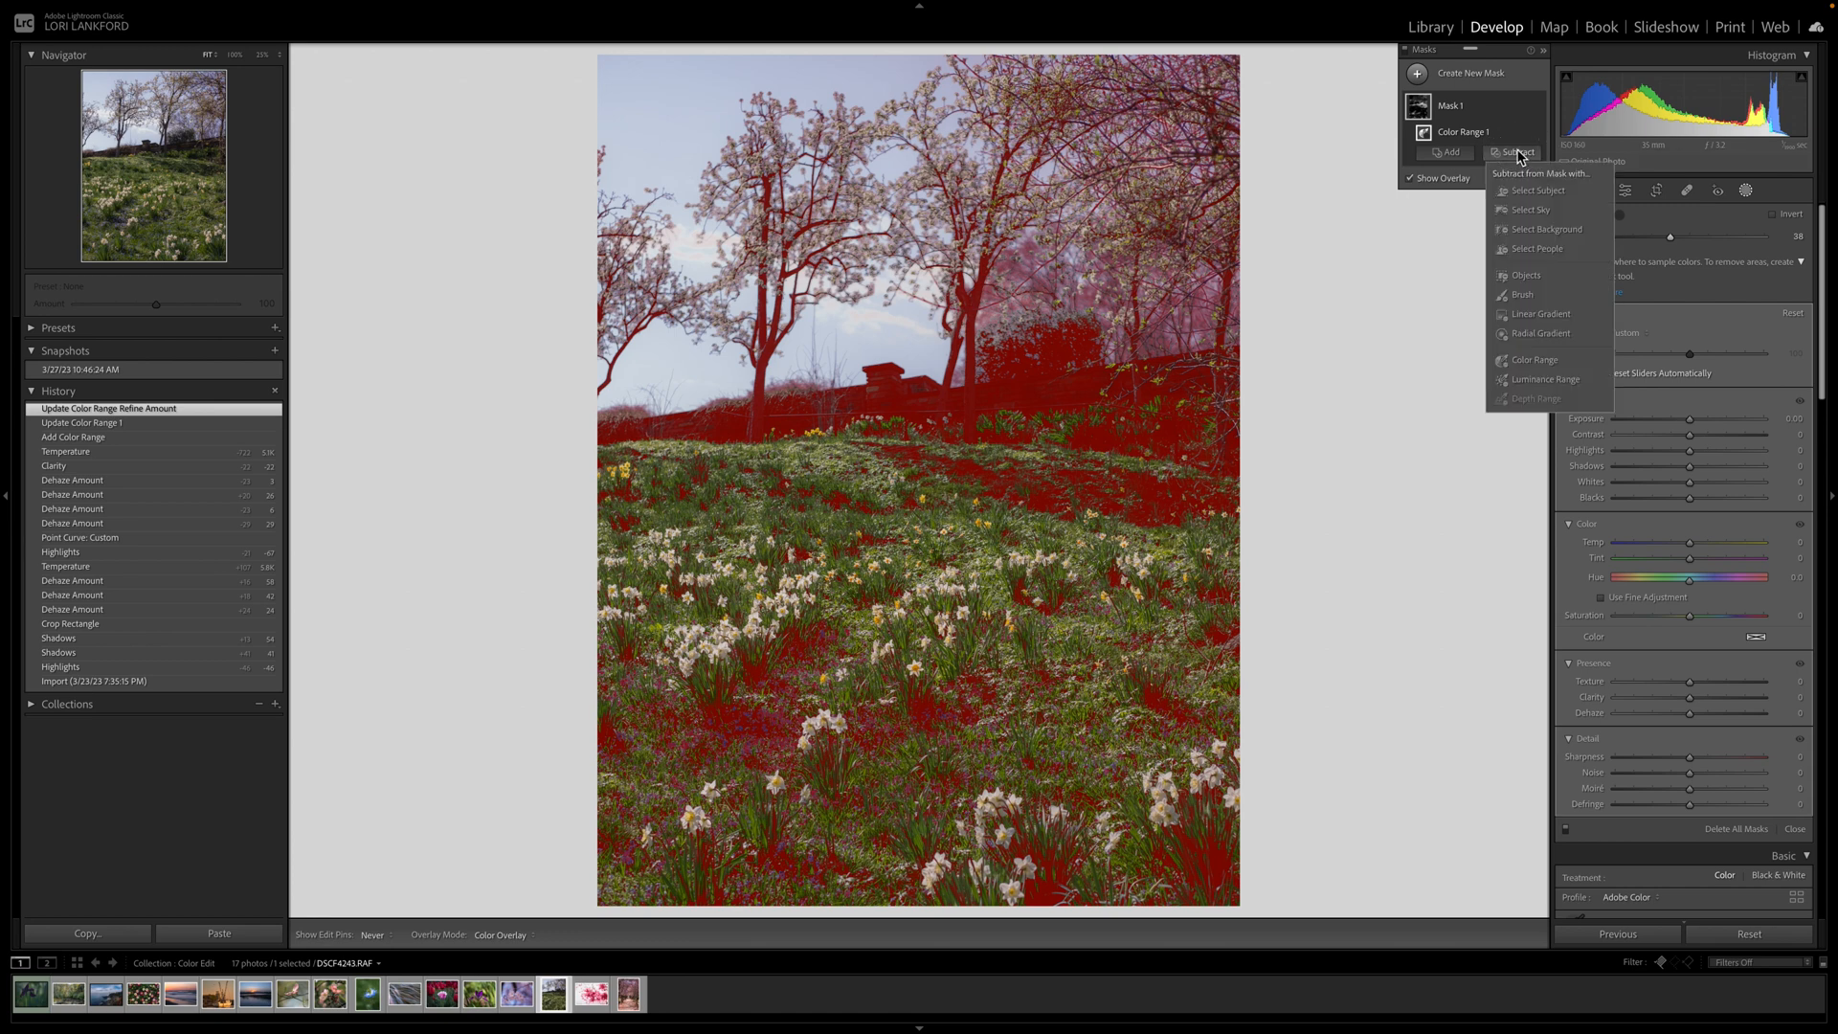
Brush-subtract the wall and tree trunks from the grass mask.
left_click(1525, 298)
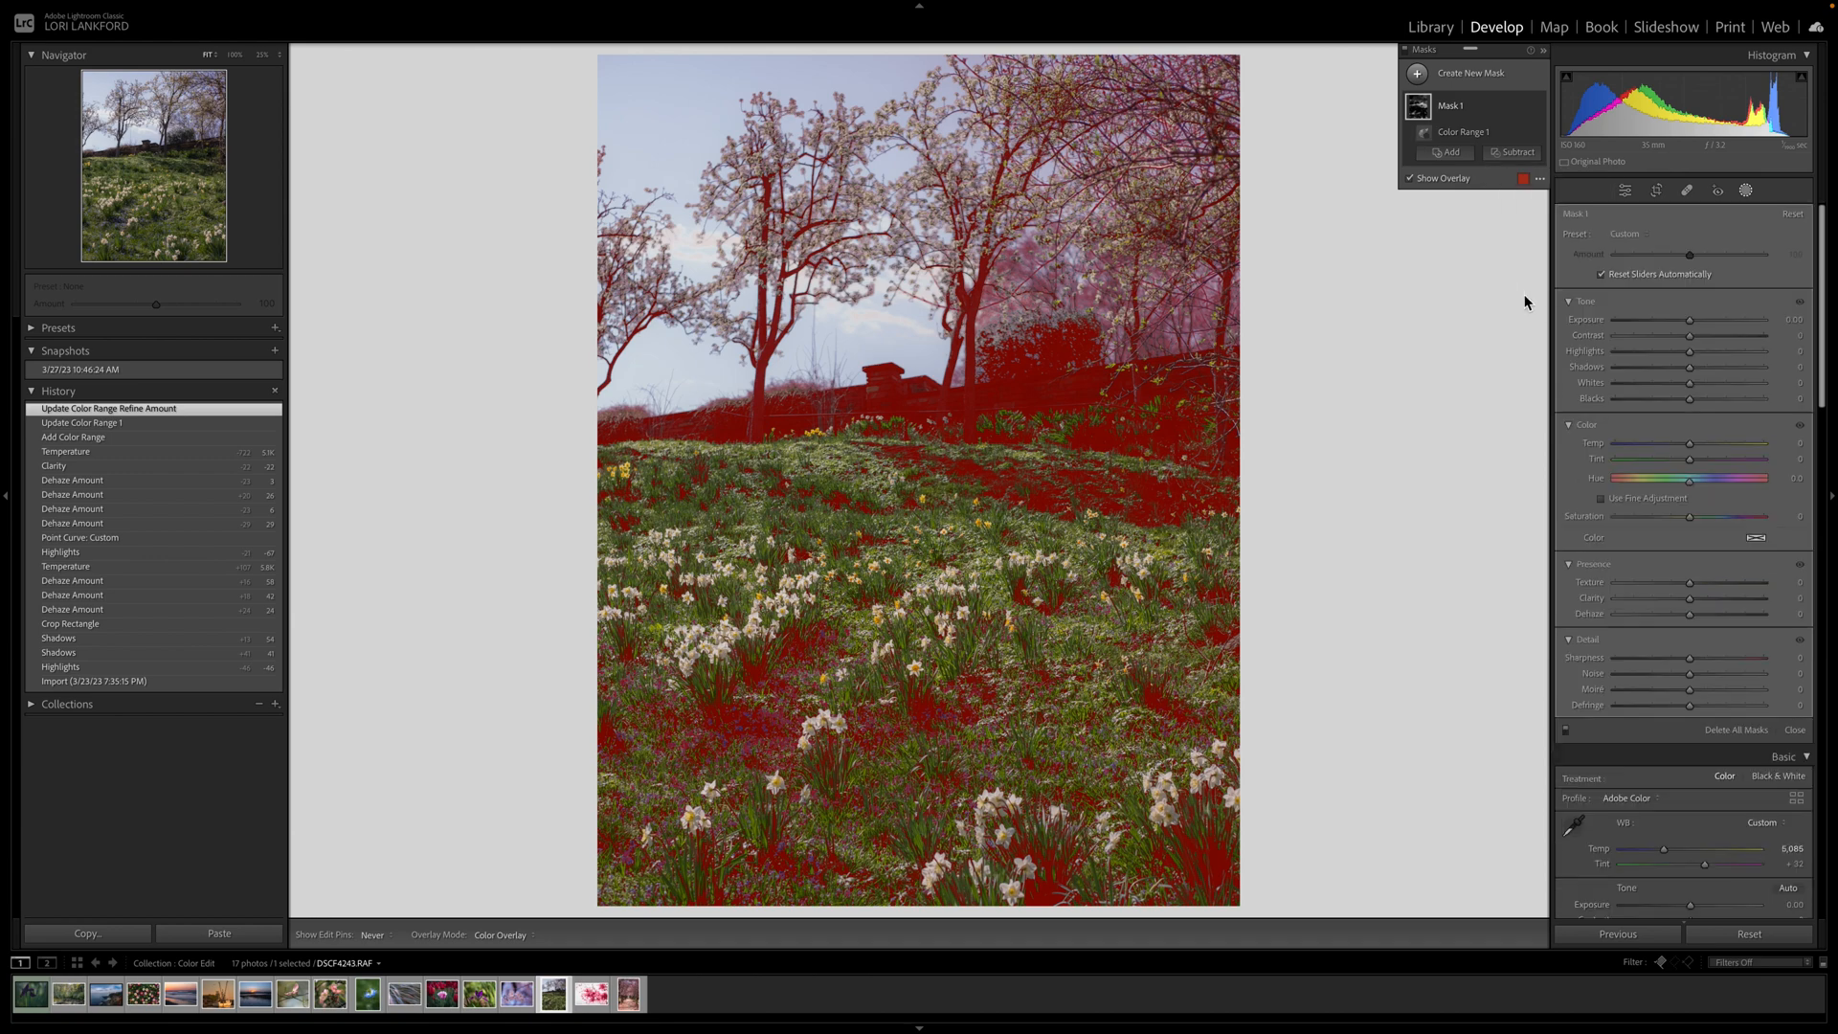
left_click(849, 351)
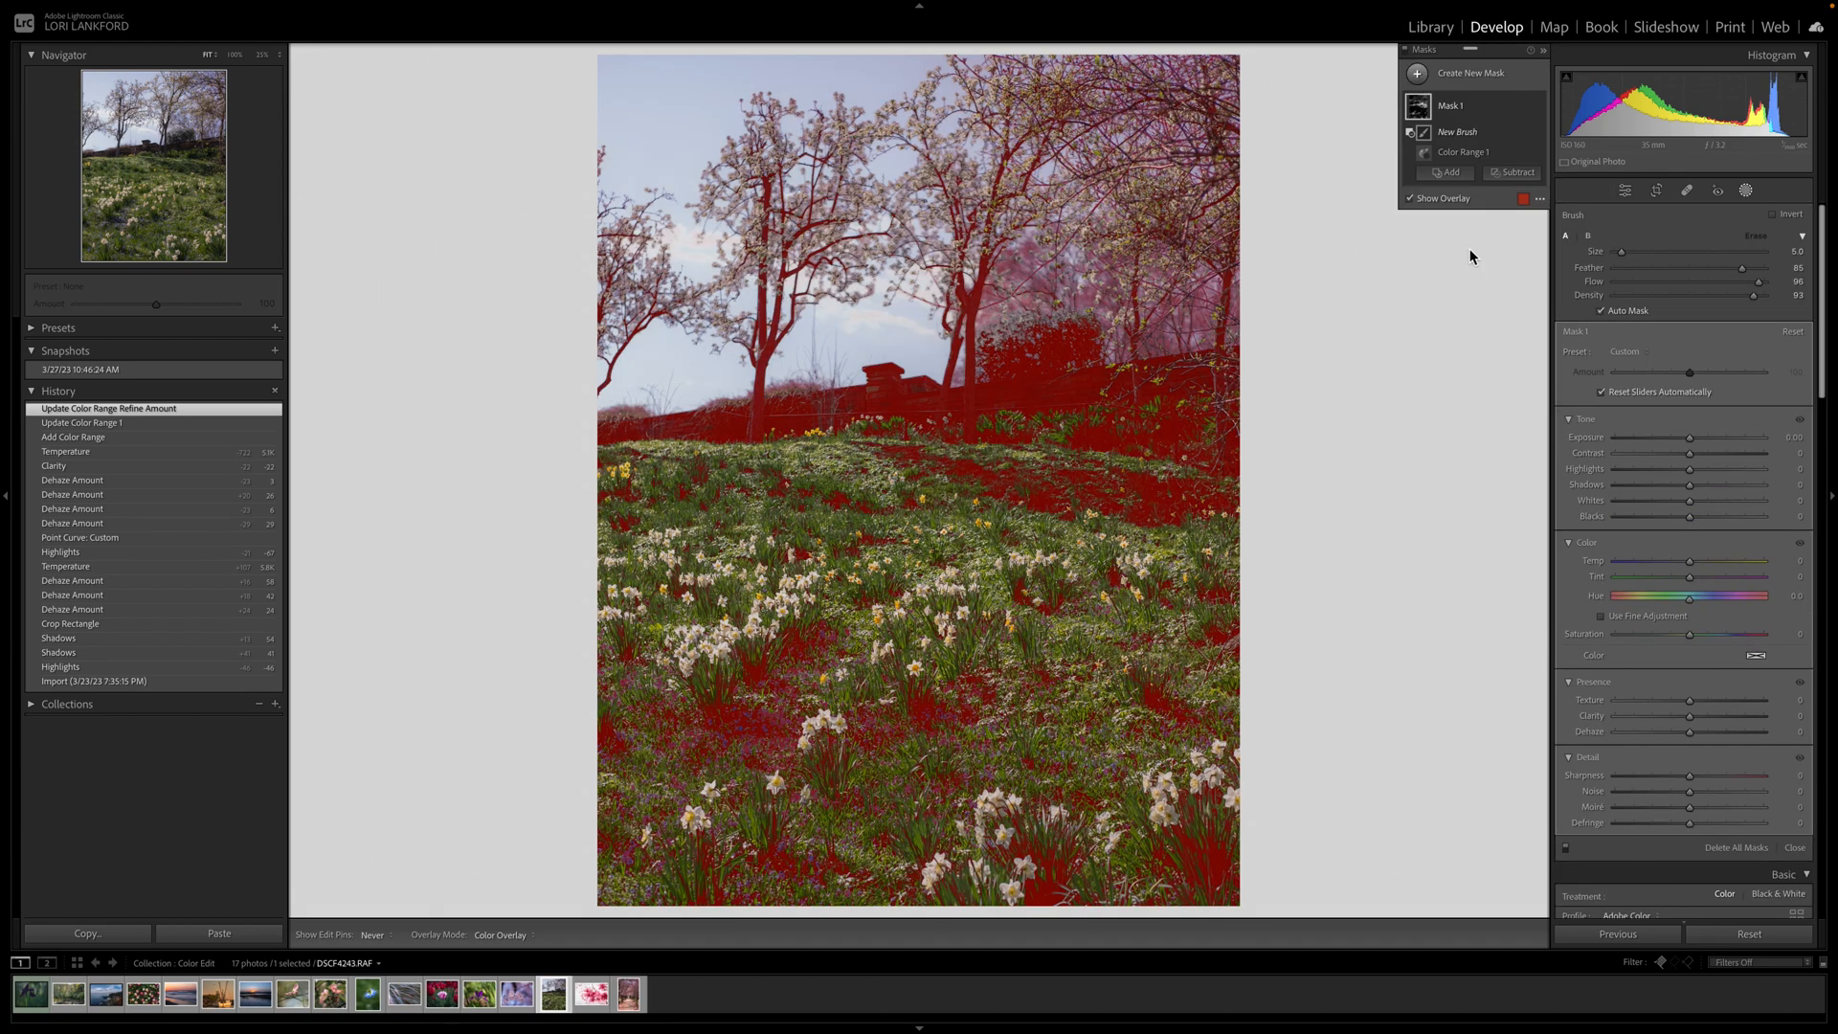
left_click(1513, 172)
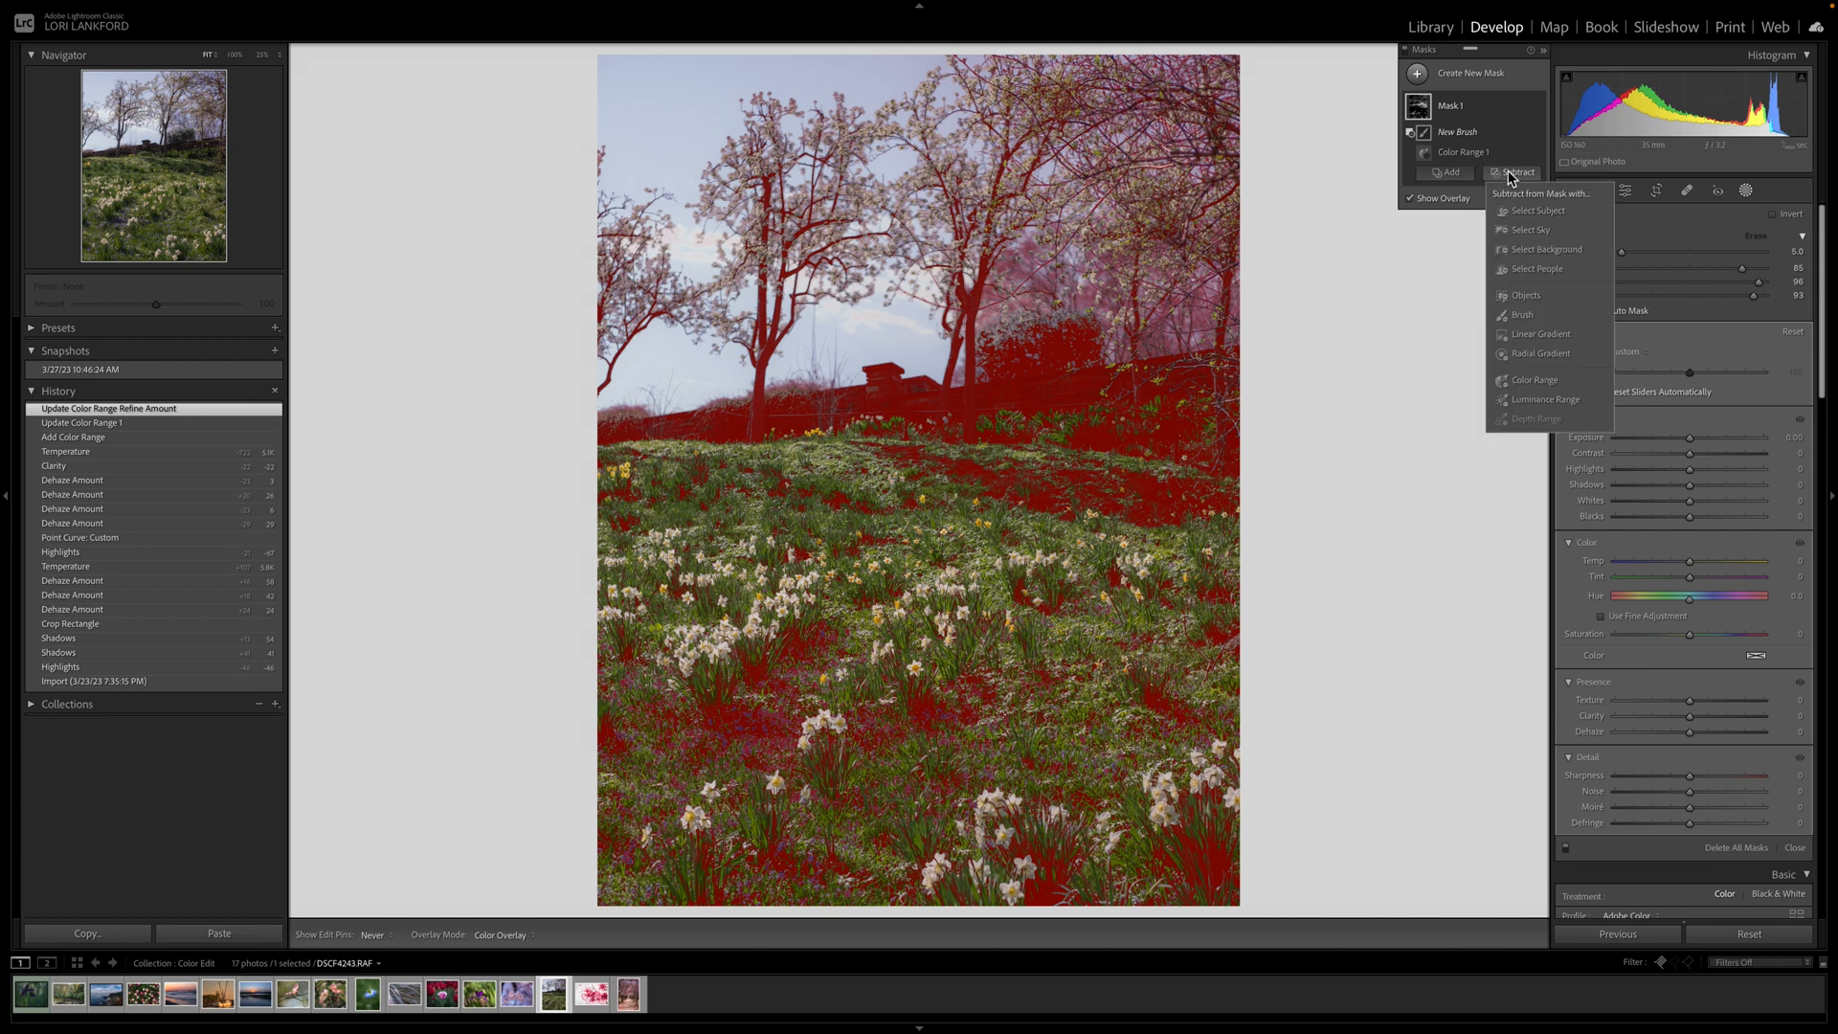
left_click(1530, 308)
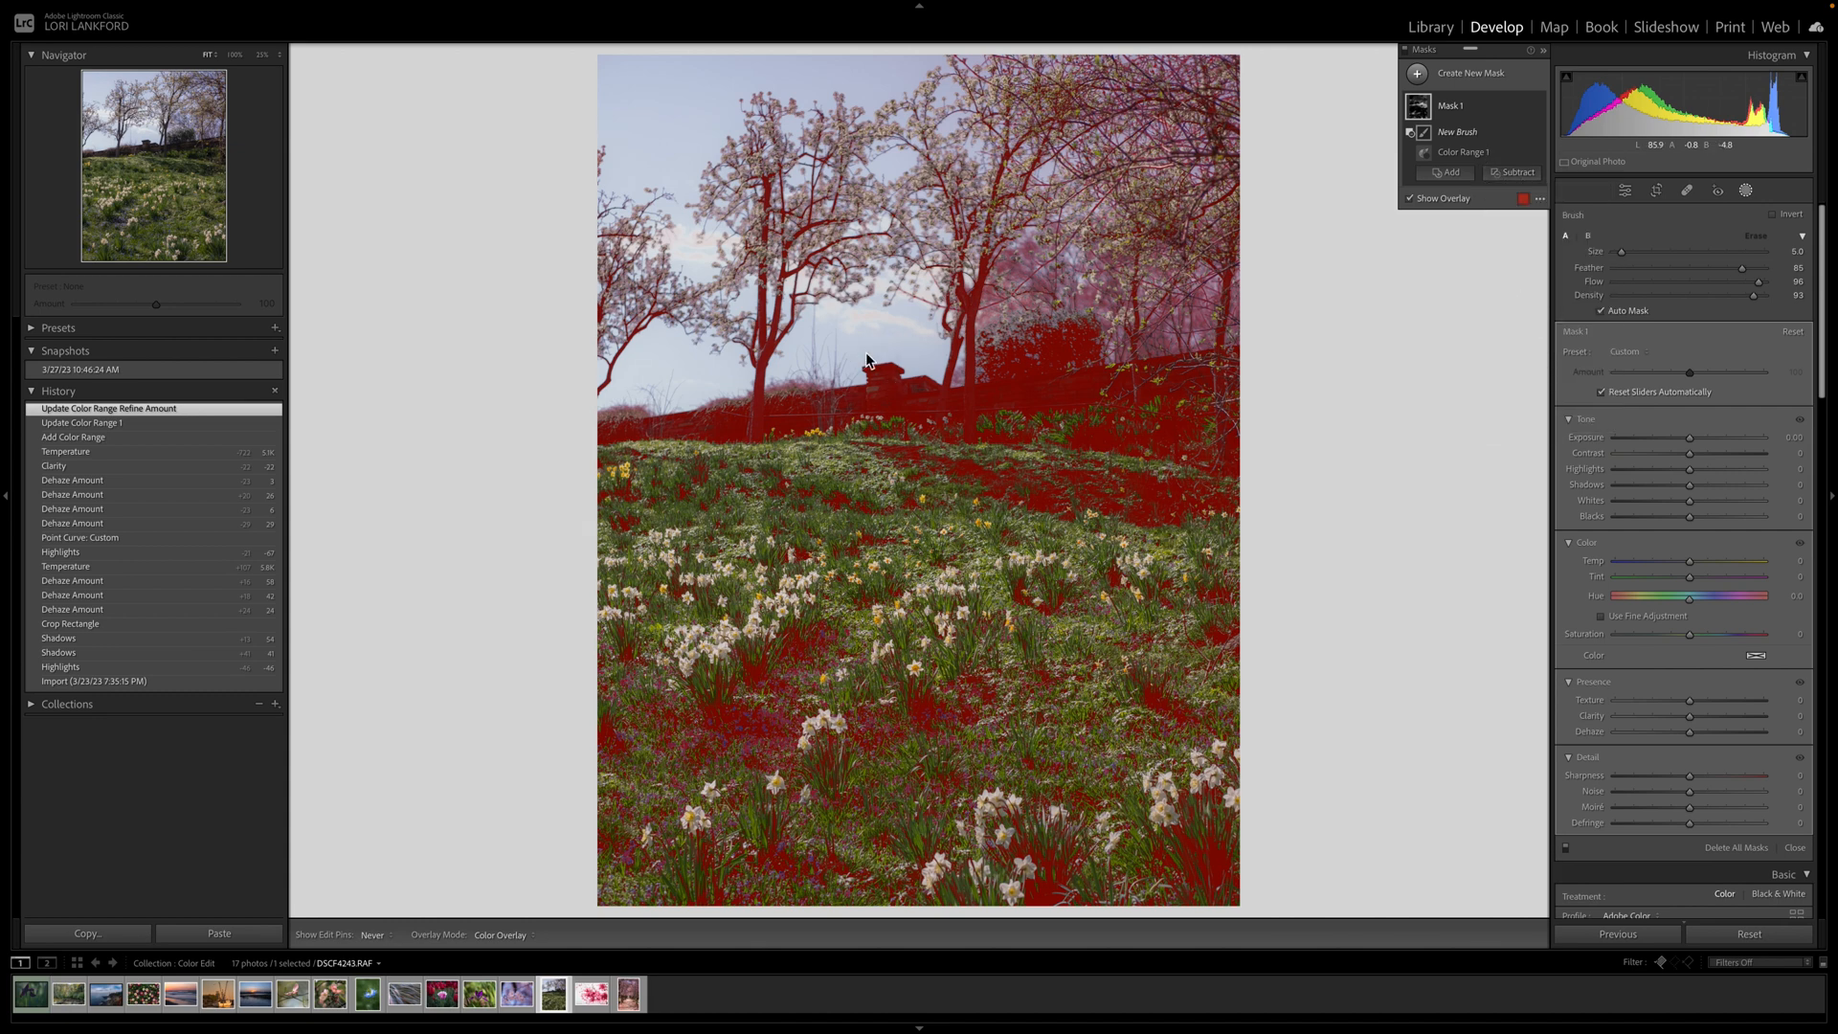
scroll(869, 356, "up", 5)
scroll(883, 336, "up", 3)
mouse_move(883, 336)
left_mouse_down()
mouse_move(964, 367)
mouse_move(834, 376)
mouse_move(1072, 350)
mouse_move(919, 336)
mouse_move(995, 316)
mouse_move(909, 333)
mouse_move(1117, 330)
mouse_move(1218, 359)
mouse_move(1110, 405)
mouse_move(1055, 402)
mouse_move(1232, 284)
mouse_move(1155, 143)
mouse_move(953, 39)
mouse_move(858, 29)
mouse_move(1182, 49)
left_mouse_up()
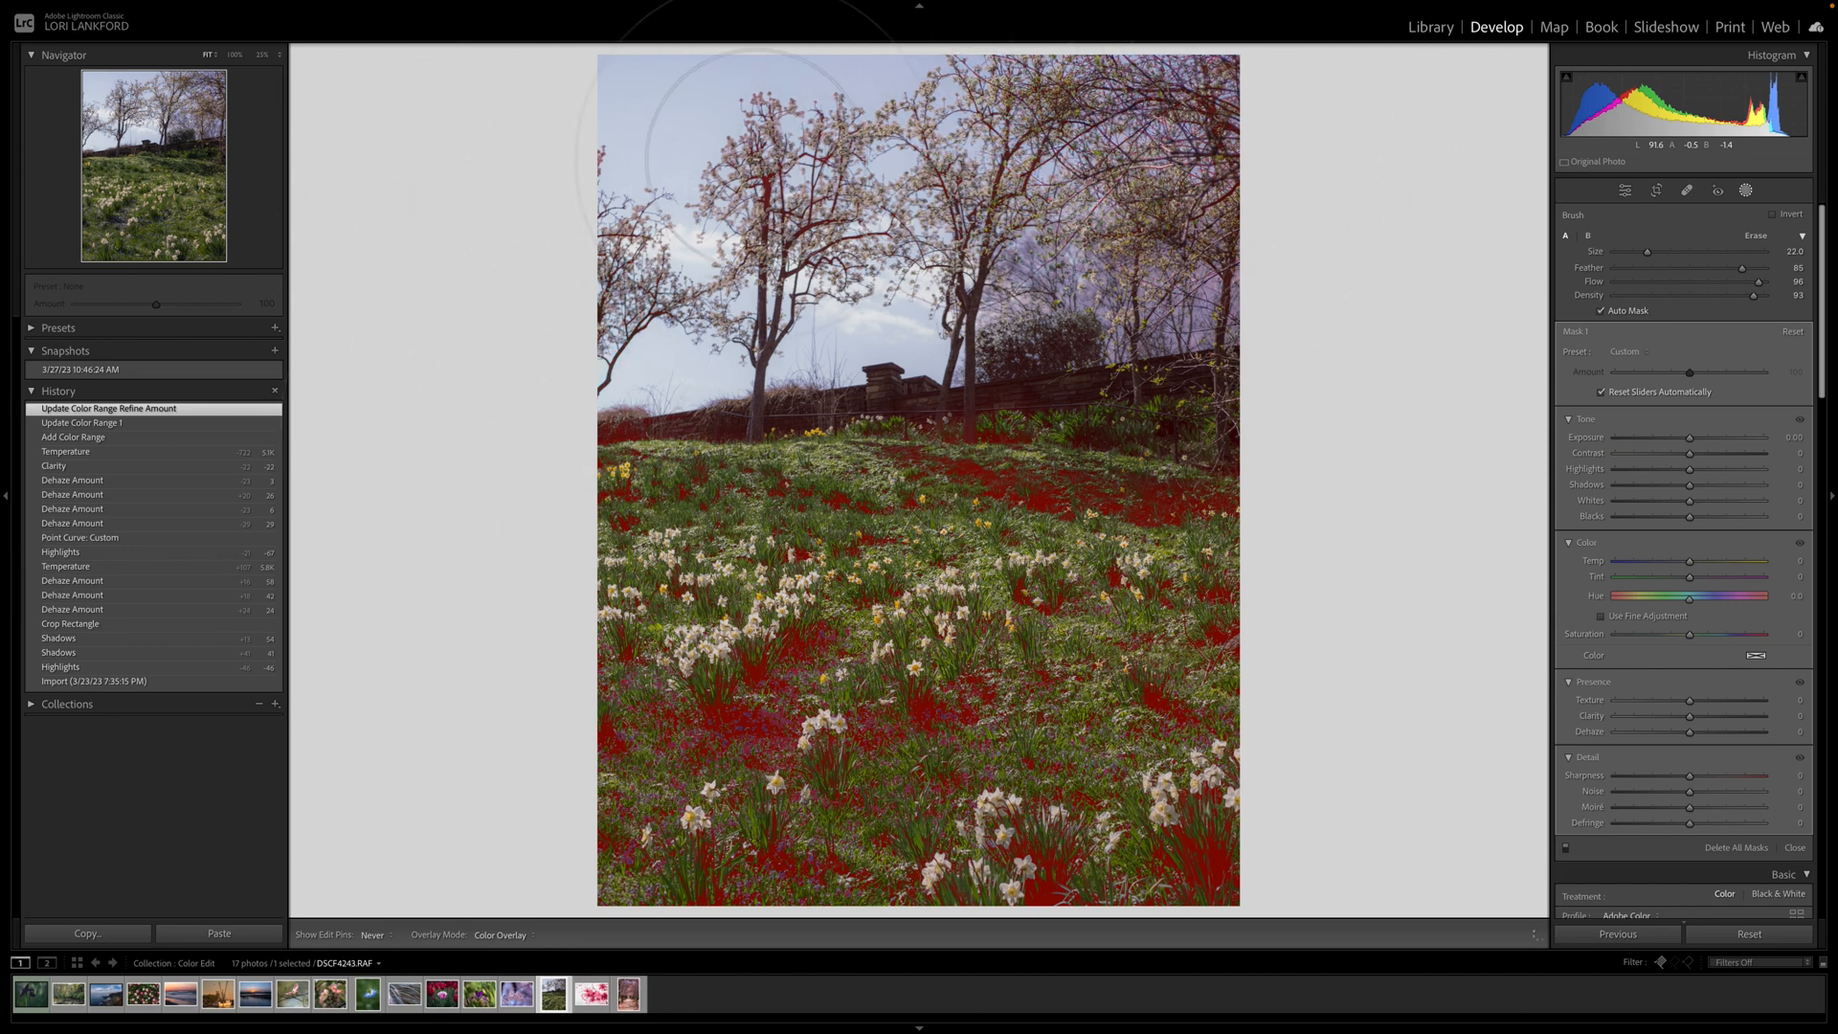
Raise the grass mask's Saturation to 42.
key("shift+w")
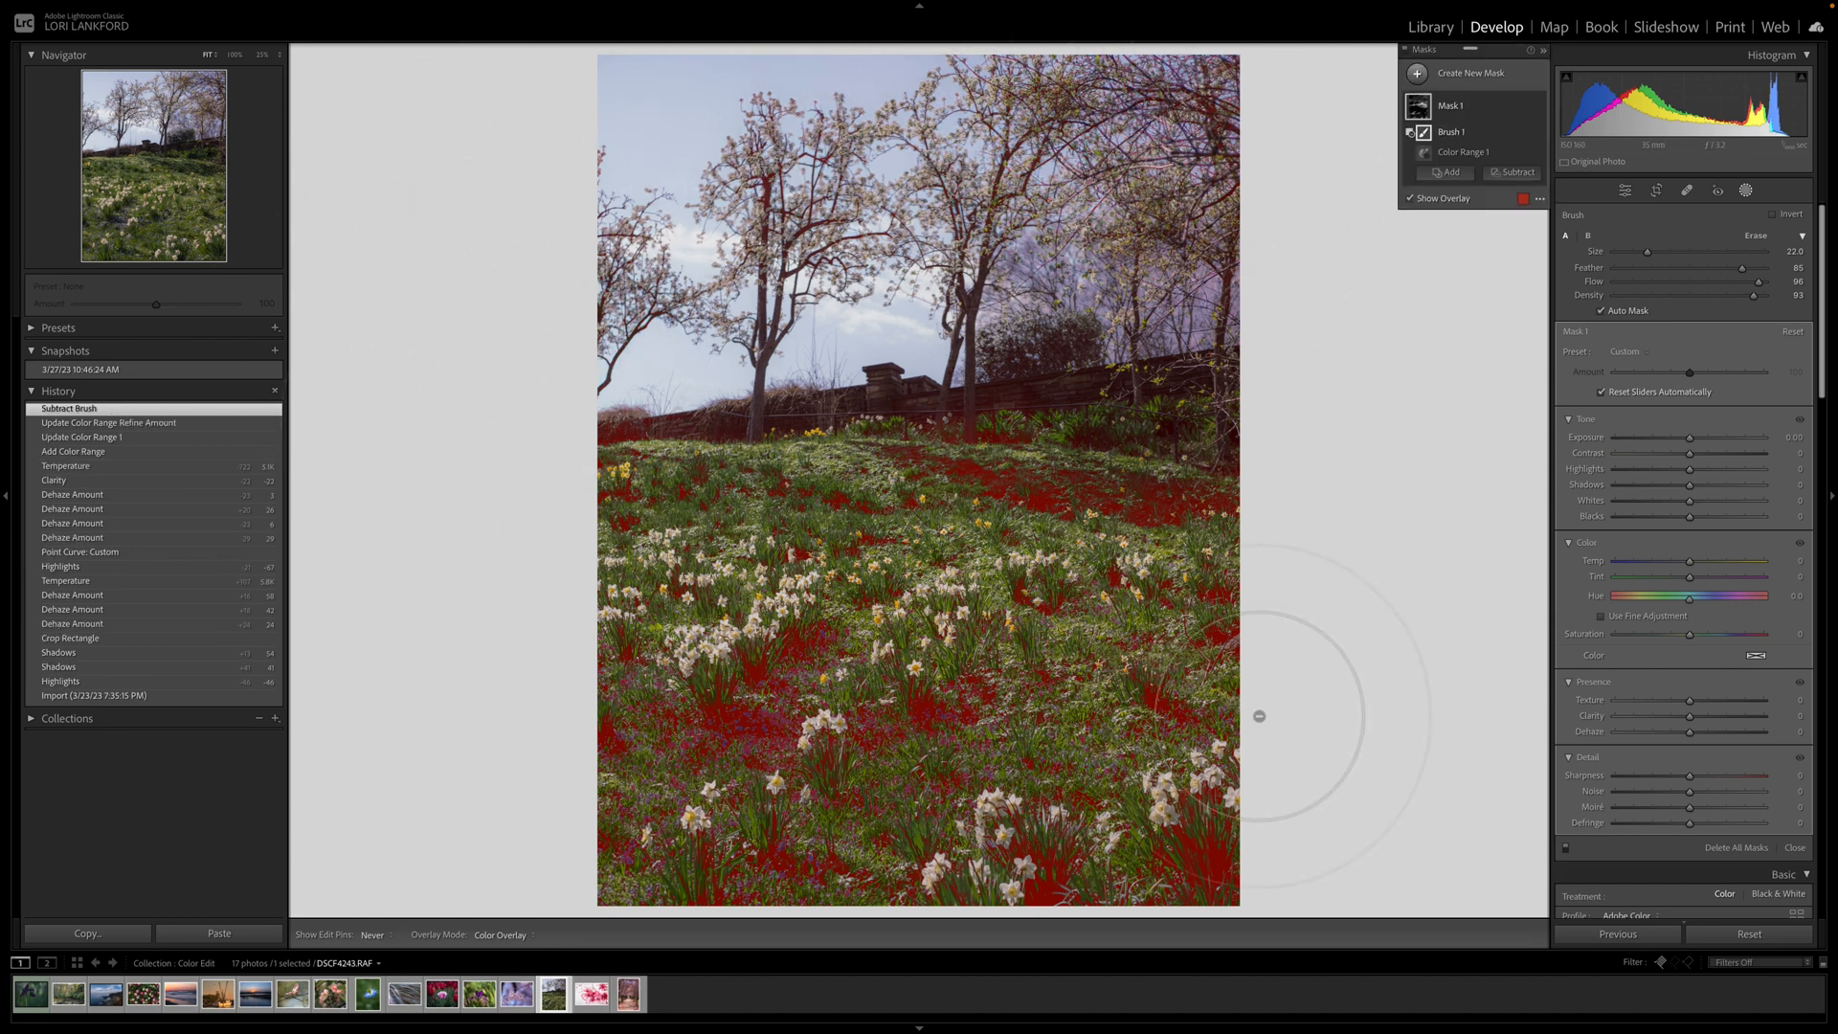
left_click(1689, 636)
left_click_drag(1690, 637, 1720, 639)
Set the grass mask's Exposure to 0.53, Temp -15 and Saturation 81.
left_click(1690, 440)
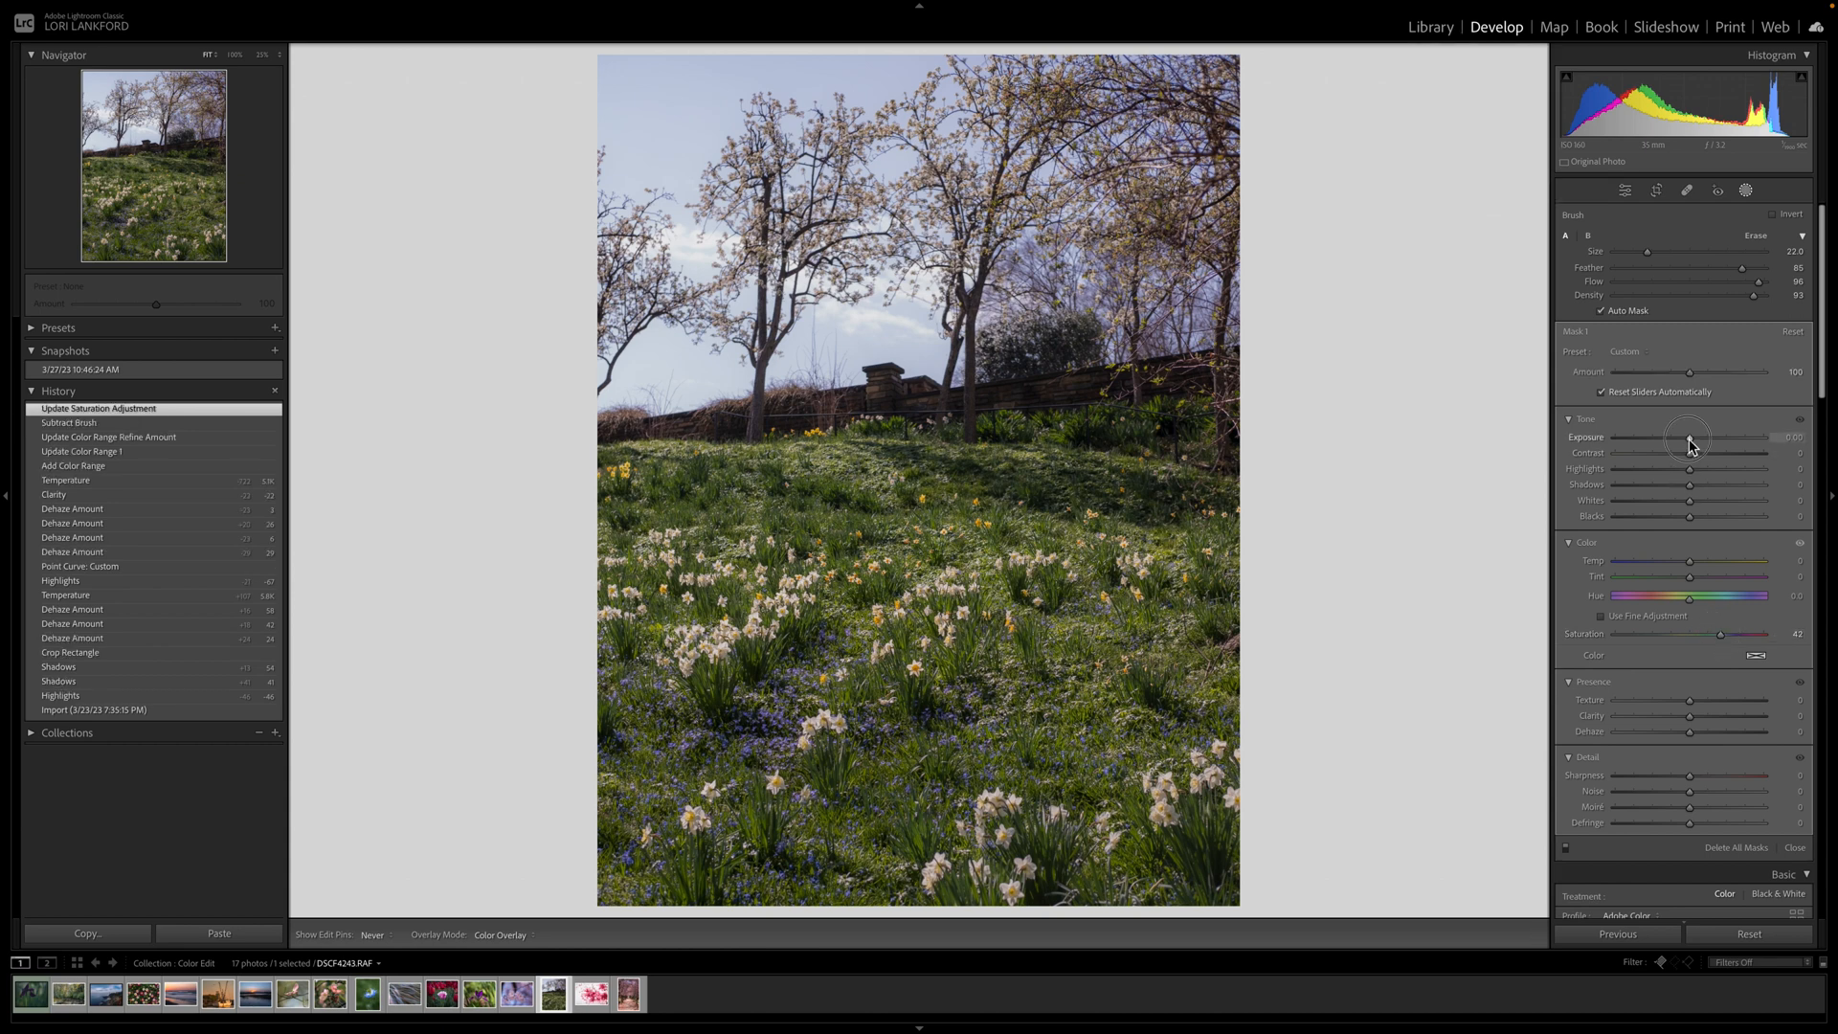
left_click_drag(1690, 443, 1698, 438)
left_click_drag(1689, 562, 1733, 636)
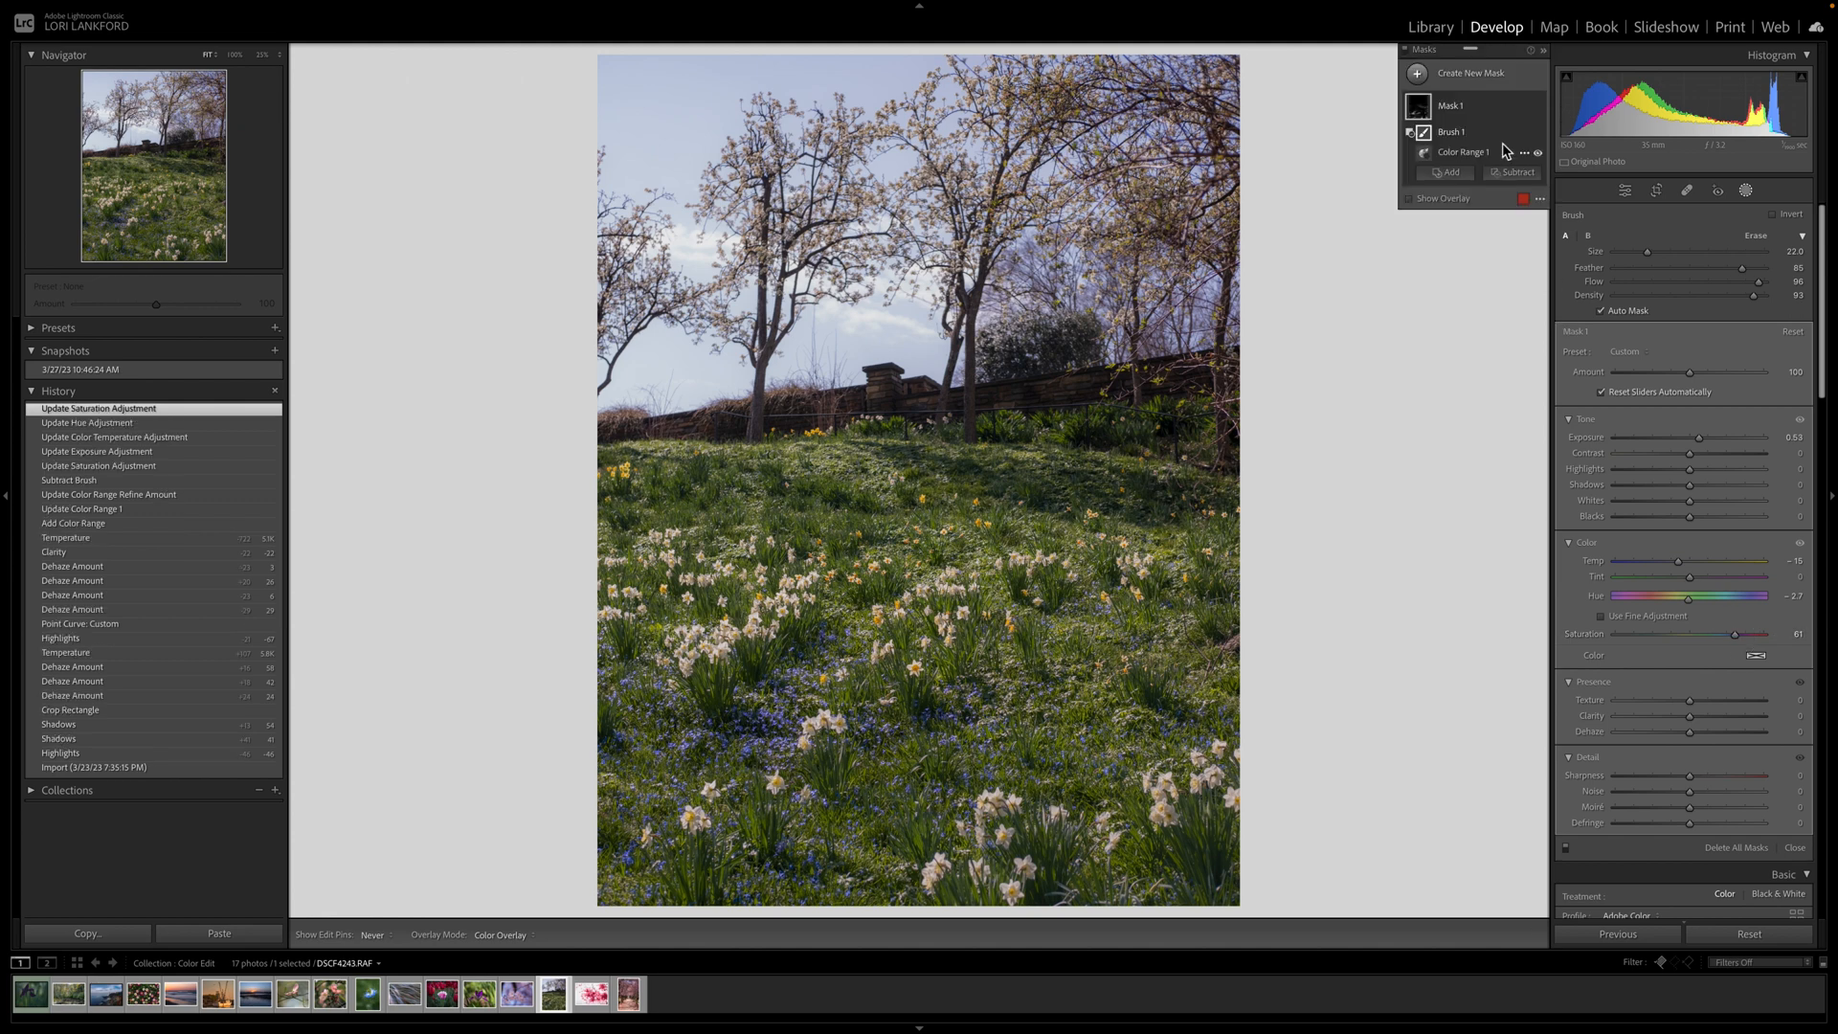
Compare the edit by toggling the mask's visibility and the before/after view.
mouse_move(1534, 137)
left_click(1537, 108)
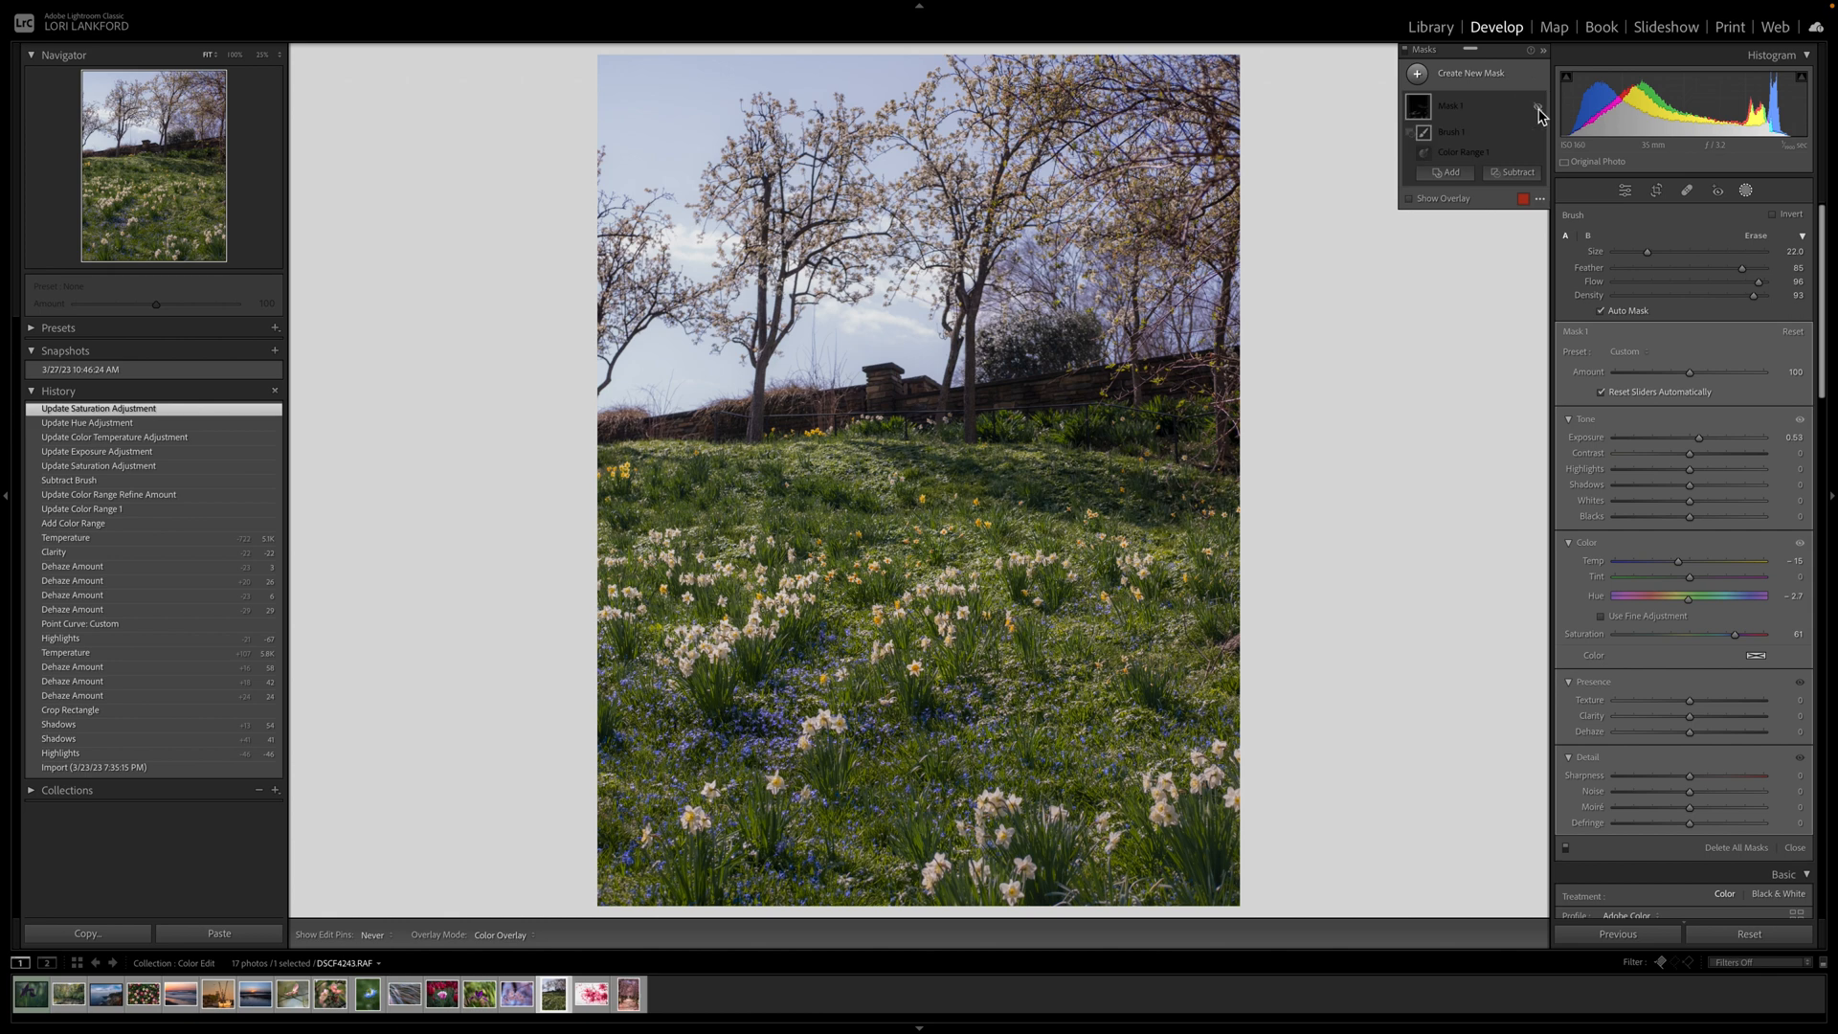
left_click(1537, 108)
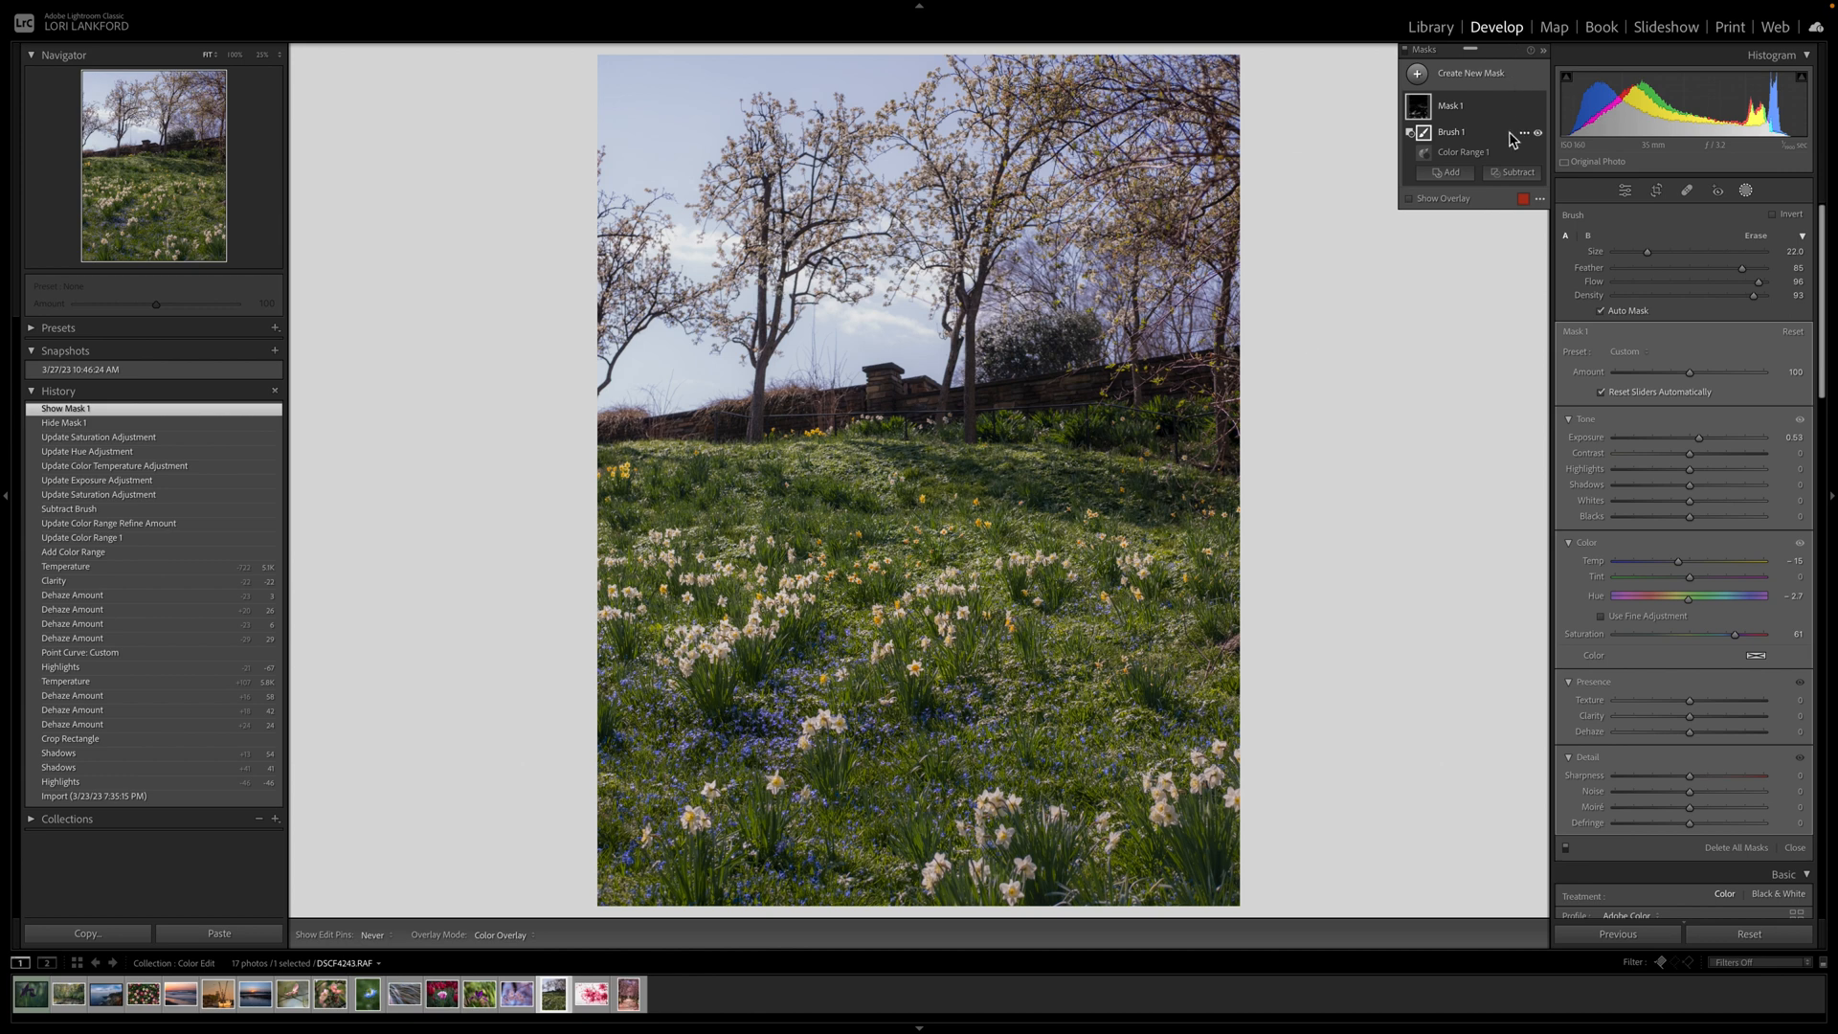
key("backslash")
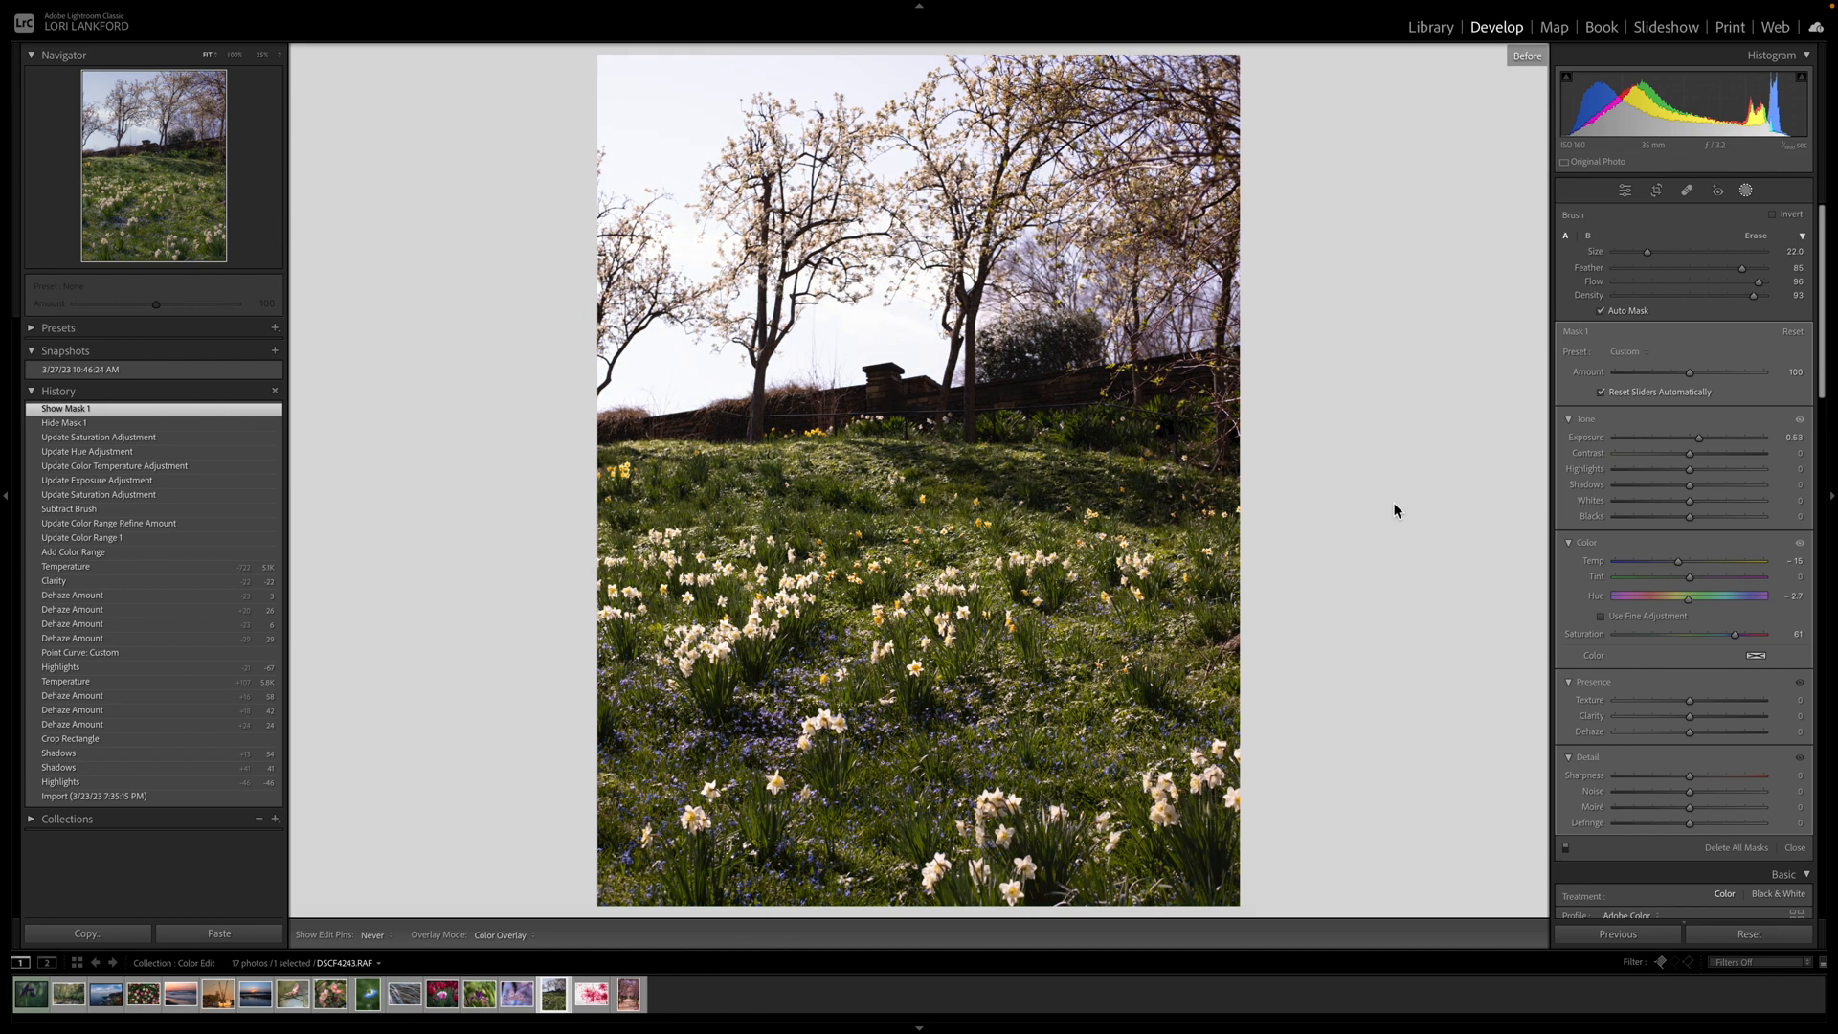
key("backslash")
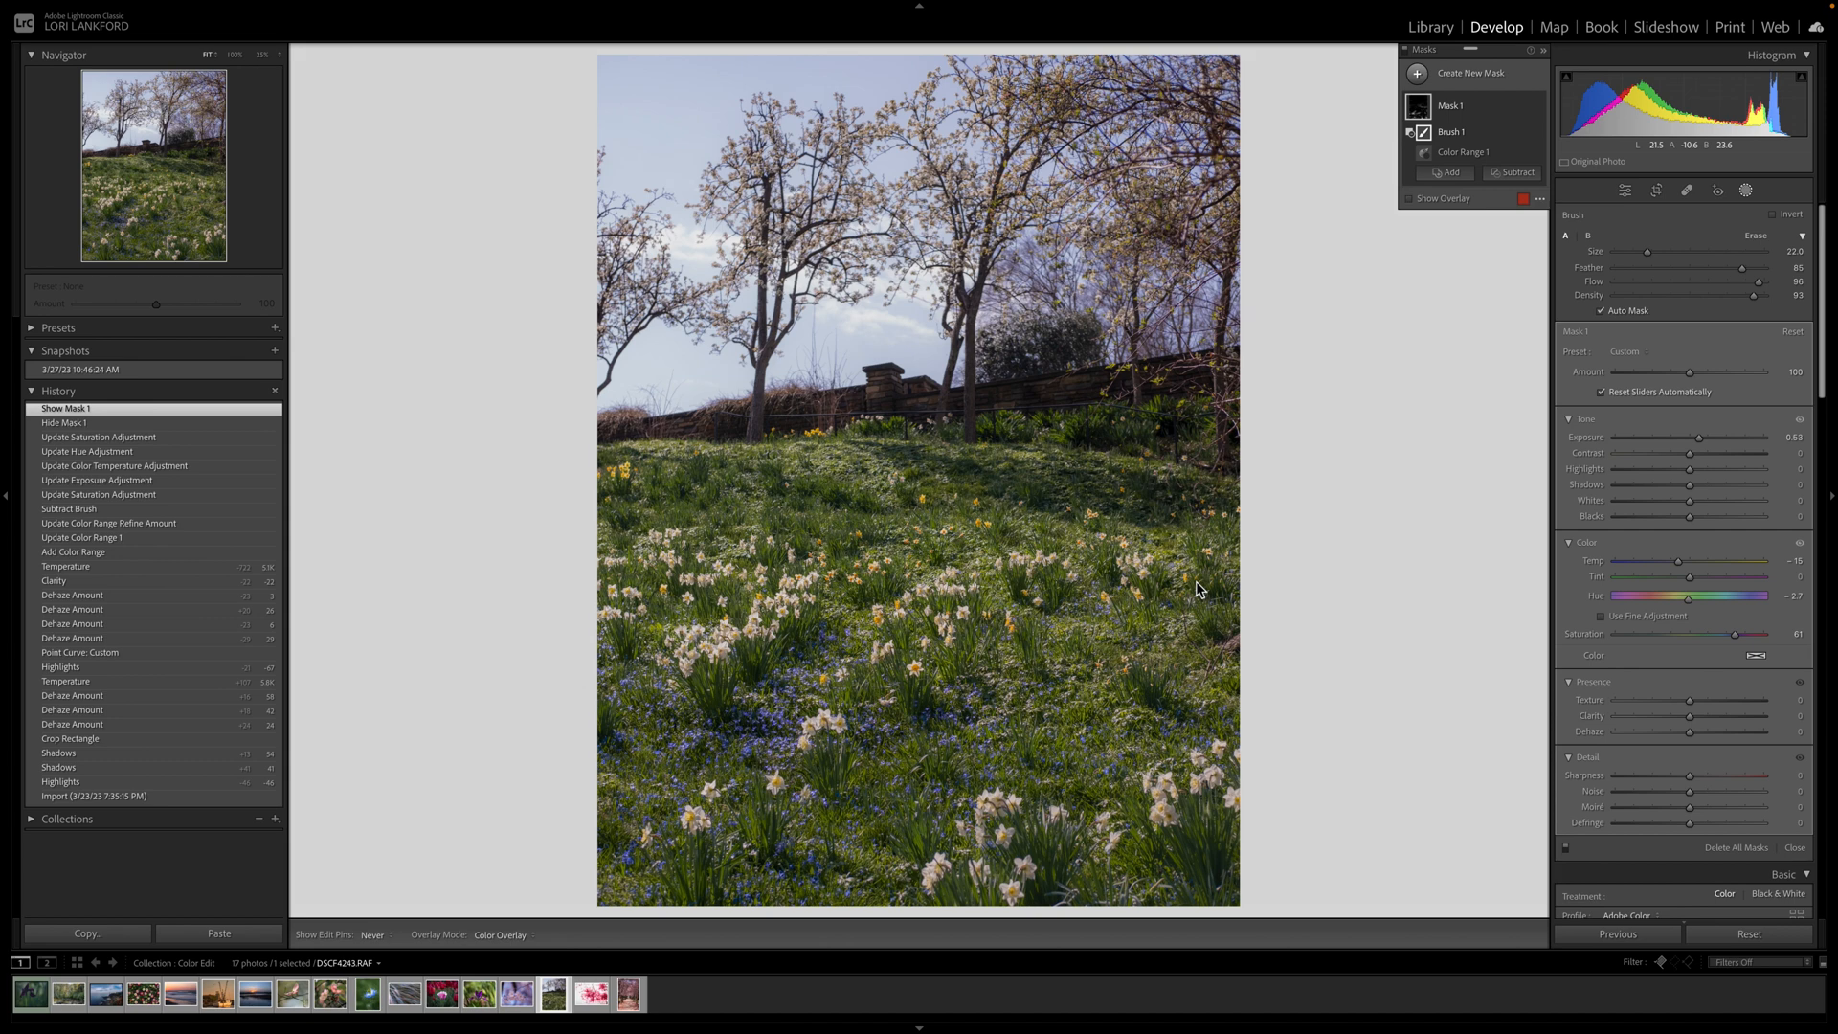
Add a Color Range mask sampled from a daffodil and raise its saturation to 84.
left_click(1422, 78)
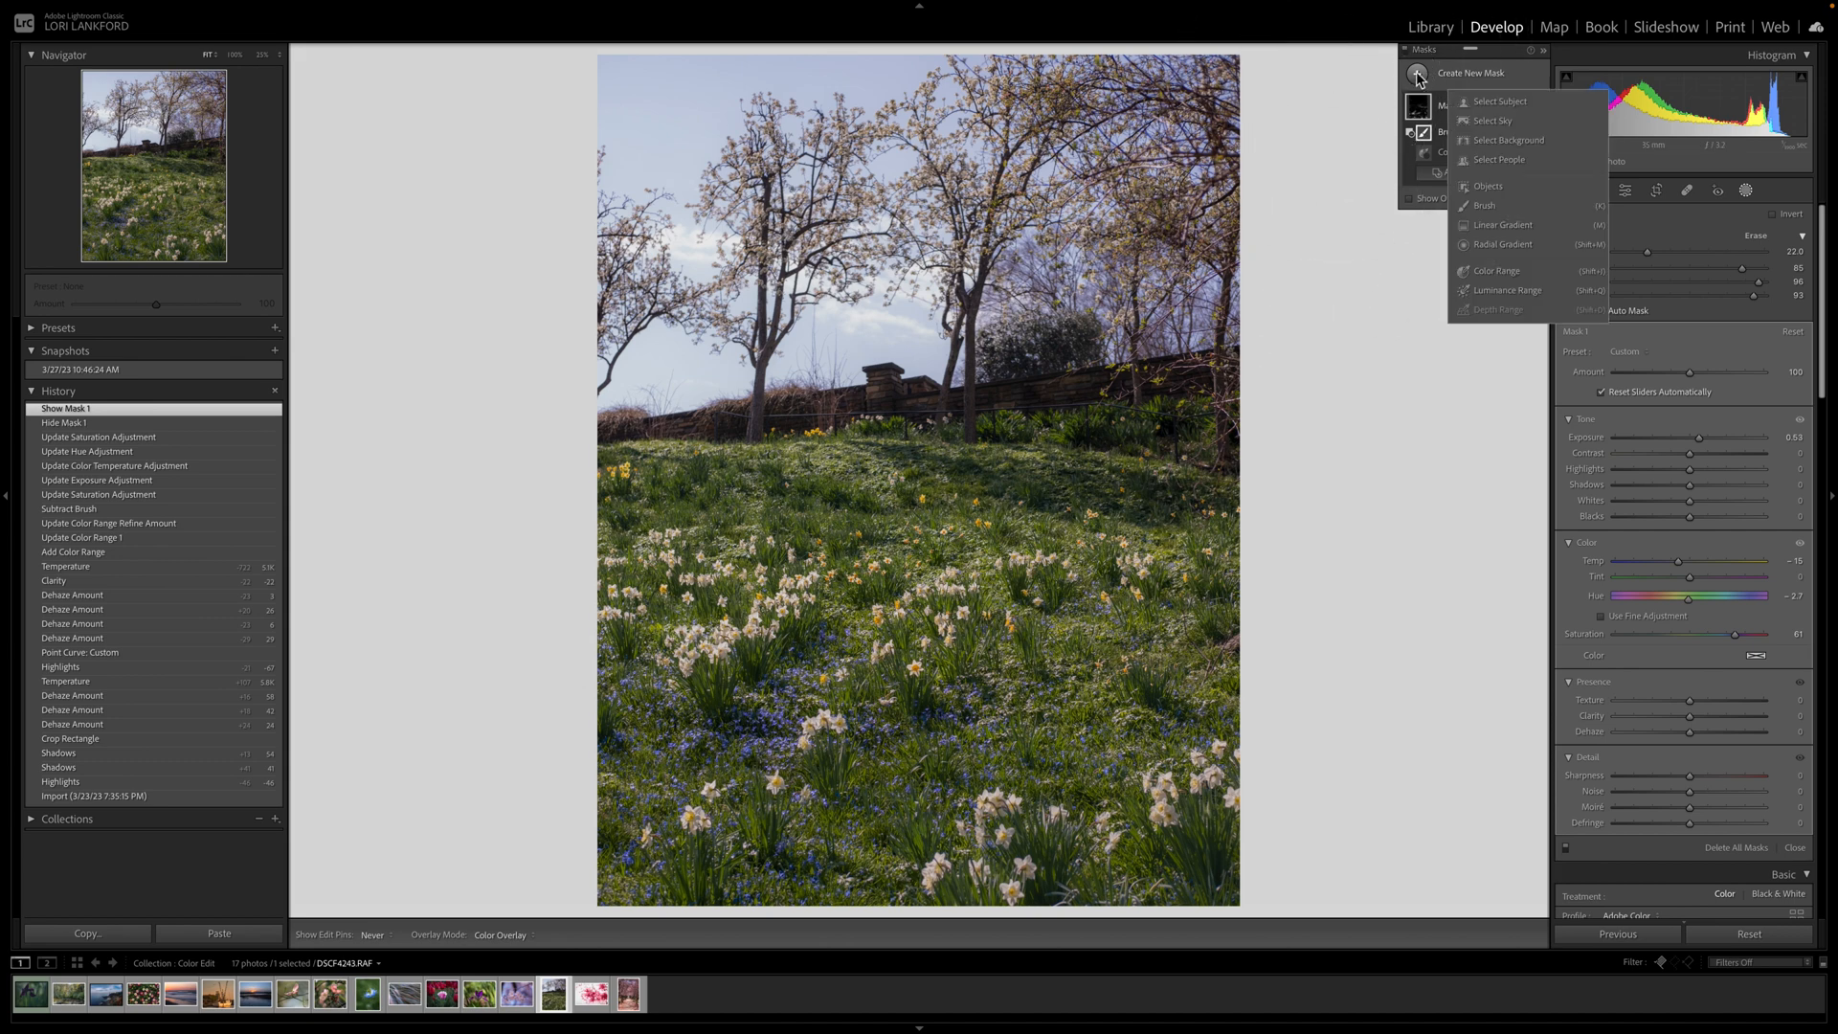
left_click(1499, 270)
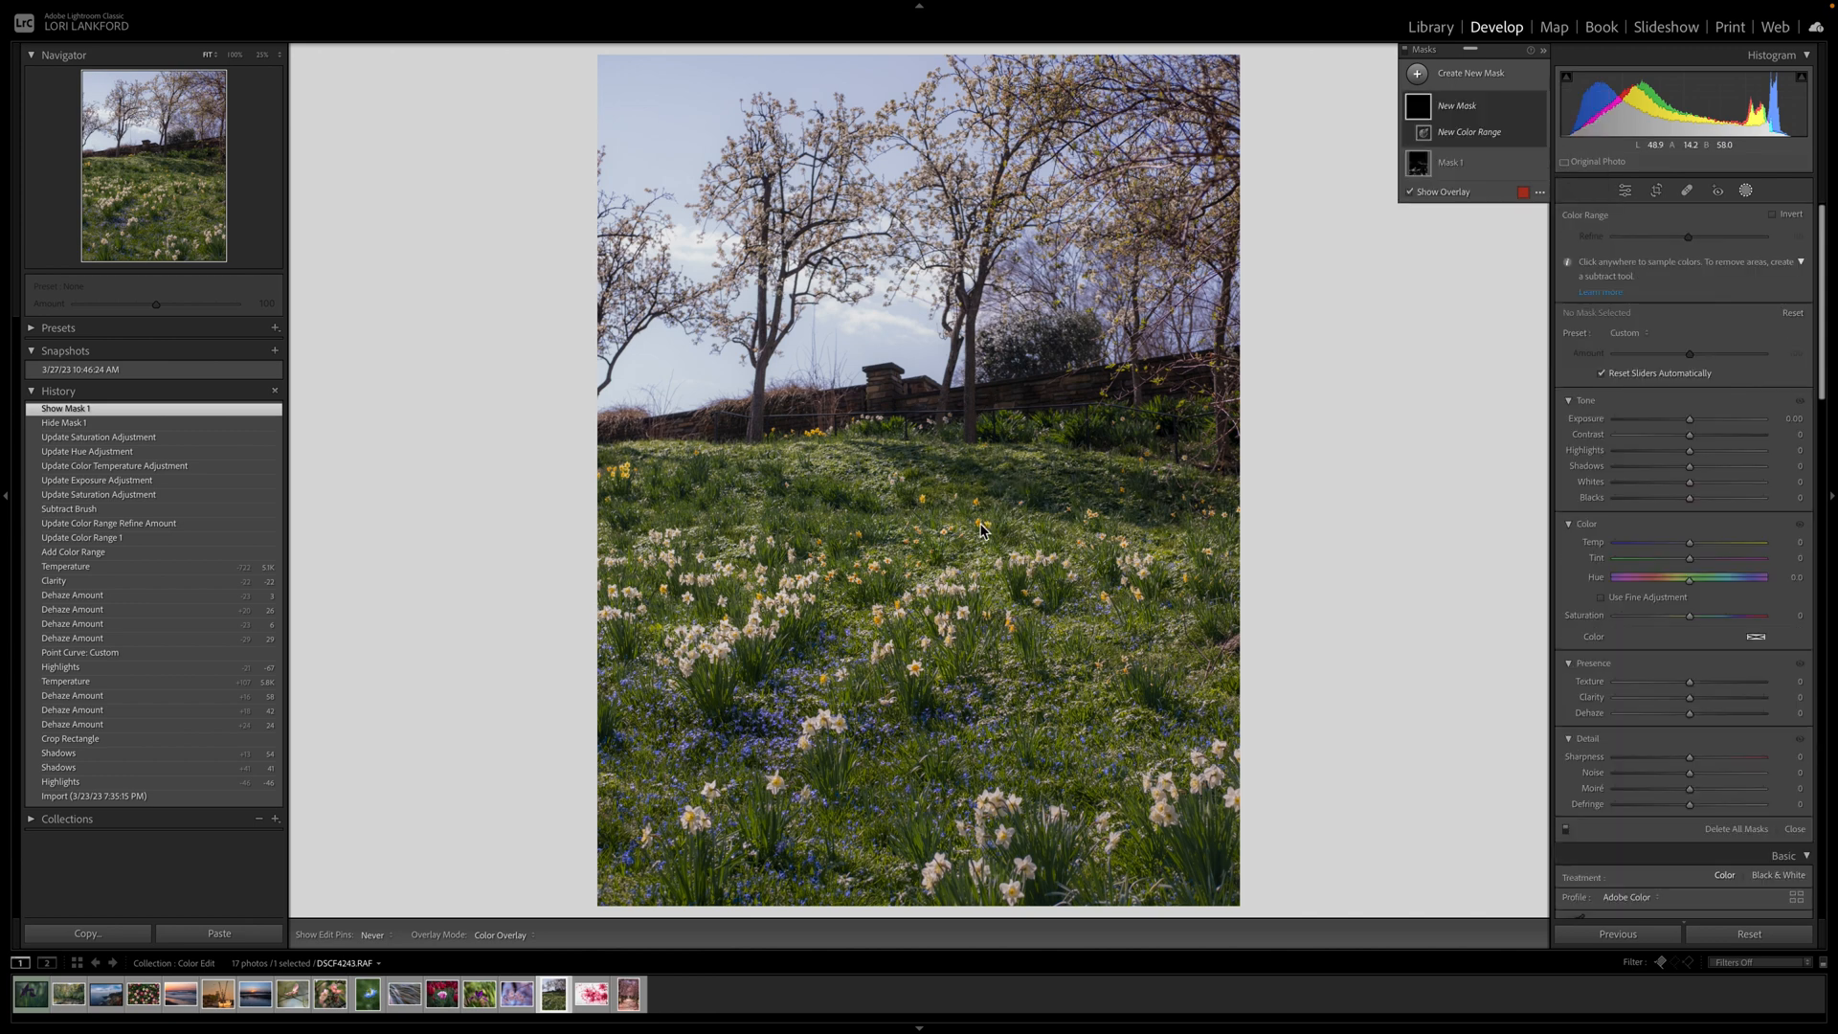
left_click(981, 530)
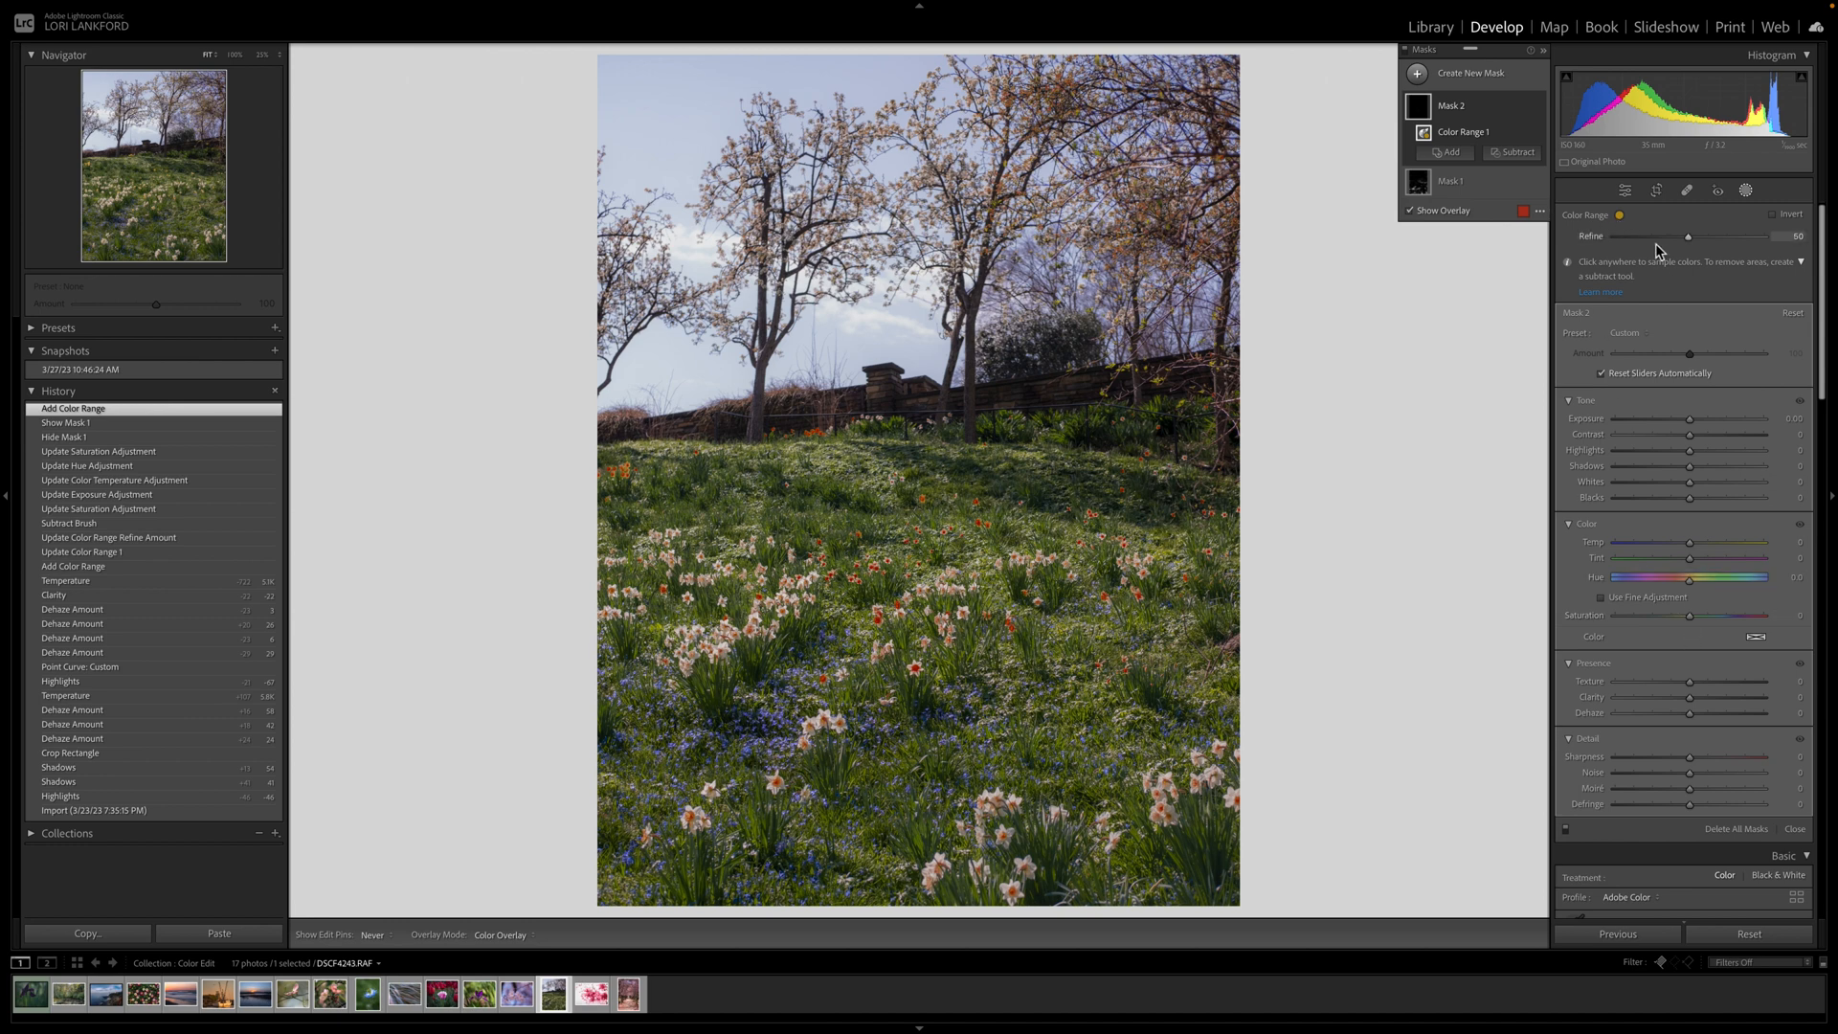
left_click(1690, 618)
left_click_drag(1690, 621, 1730, 624)
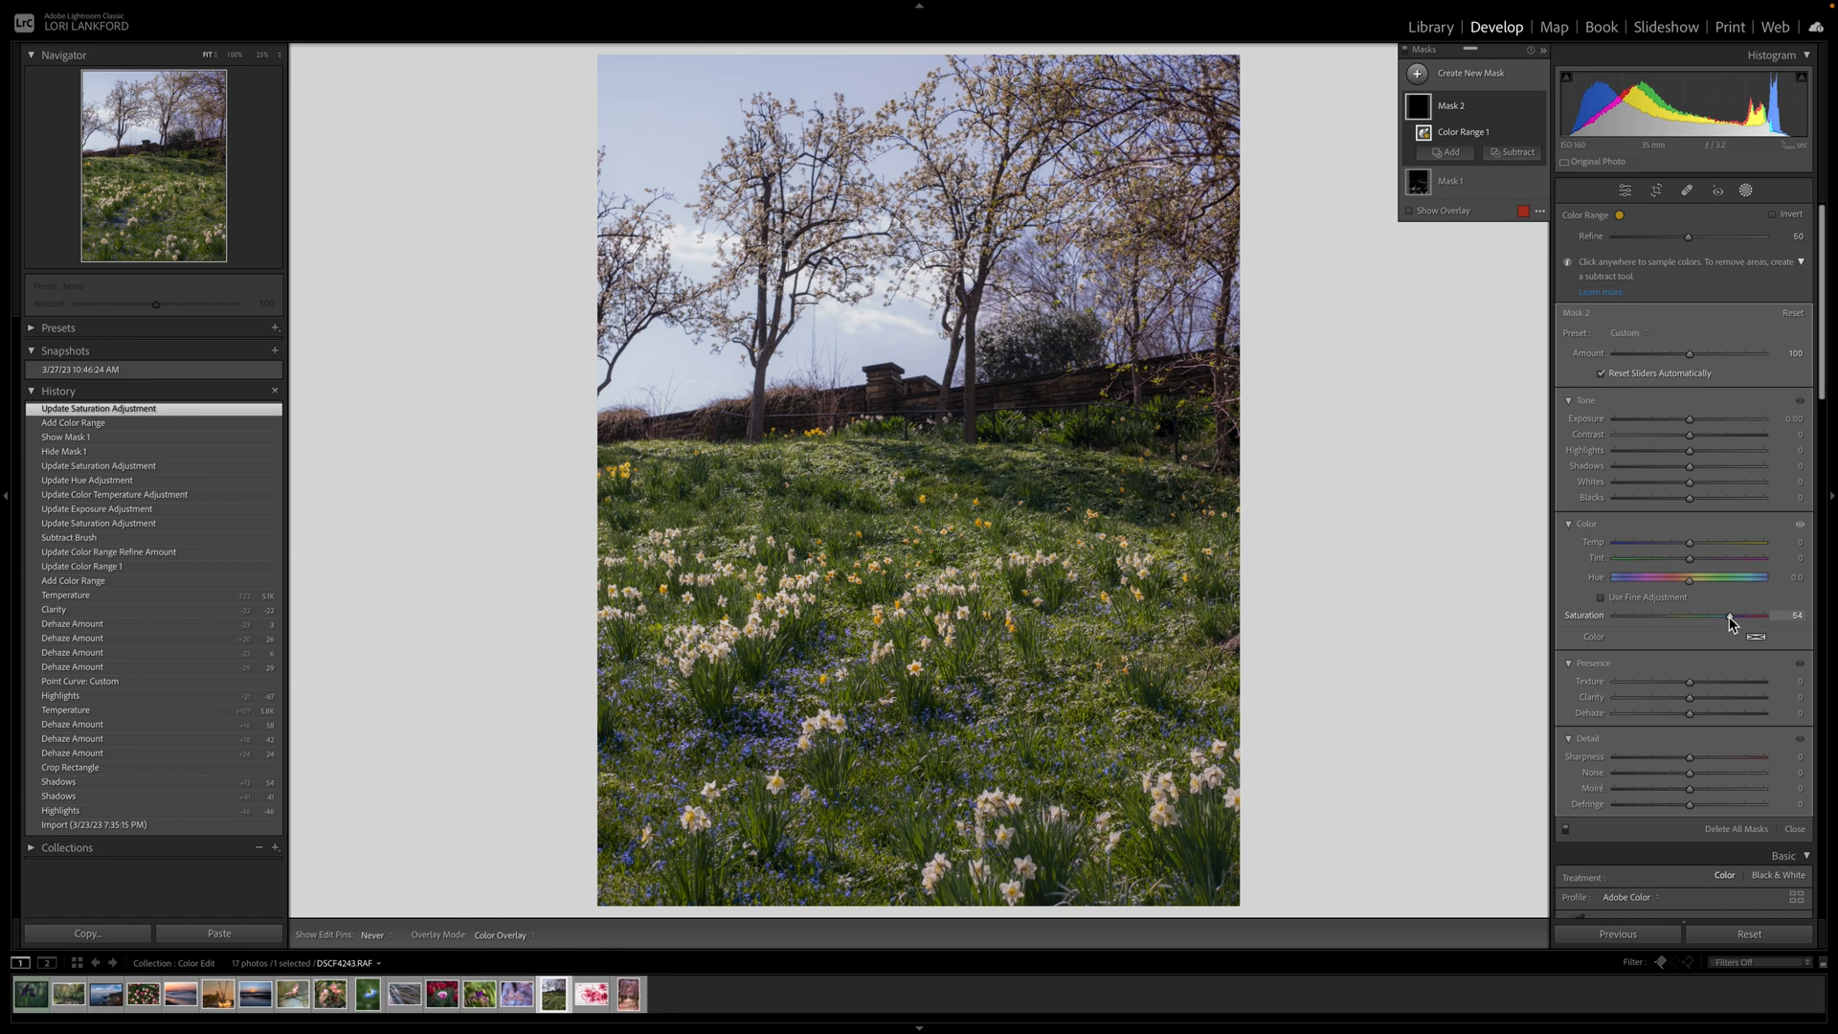
Add a Sky mask with dehaze 43, temperature −22 and highlights −20, then check Before/After.
left_click(1417, 75)
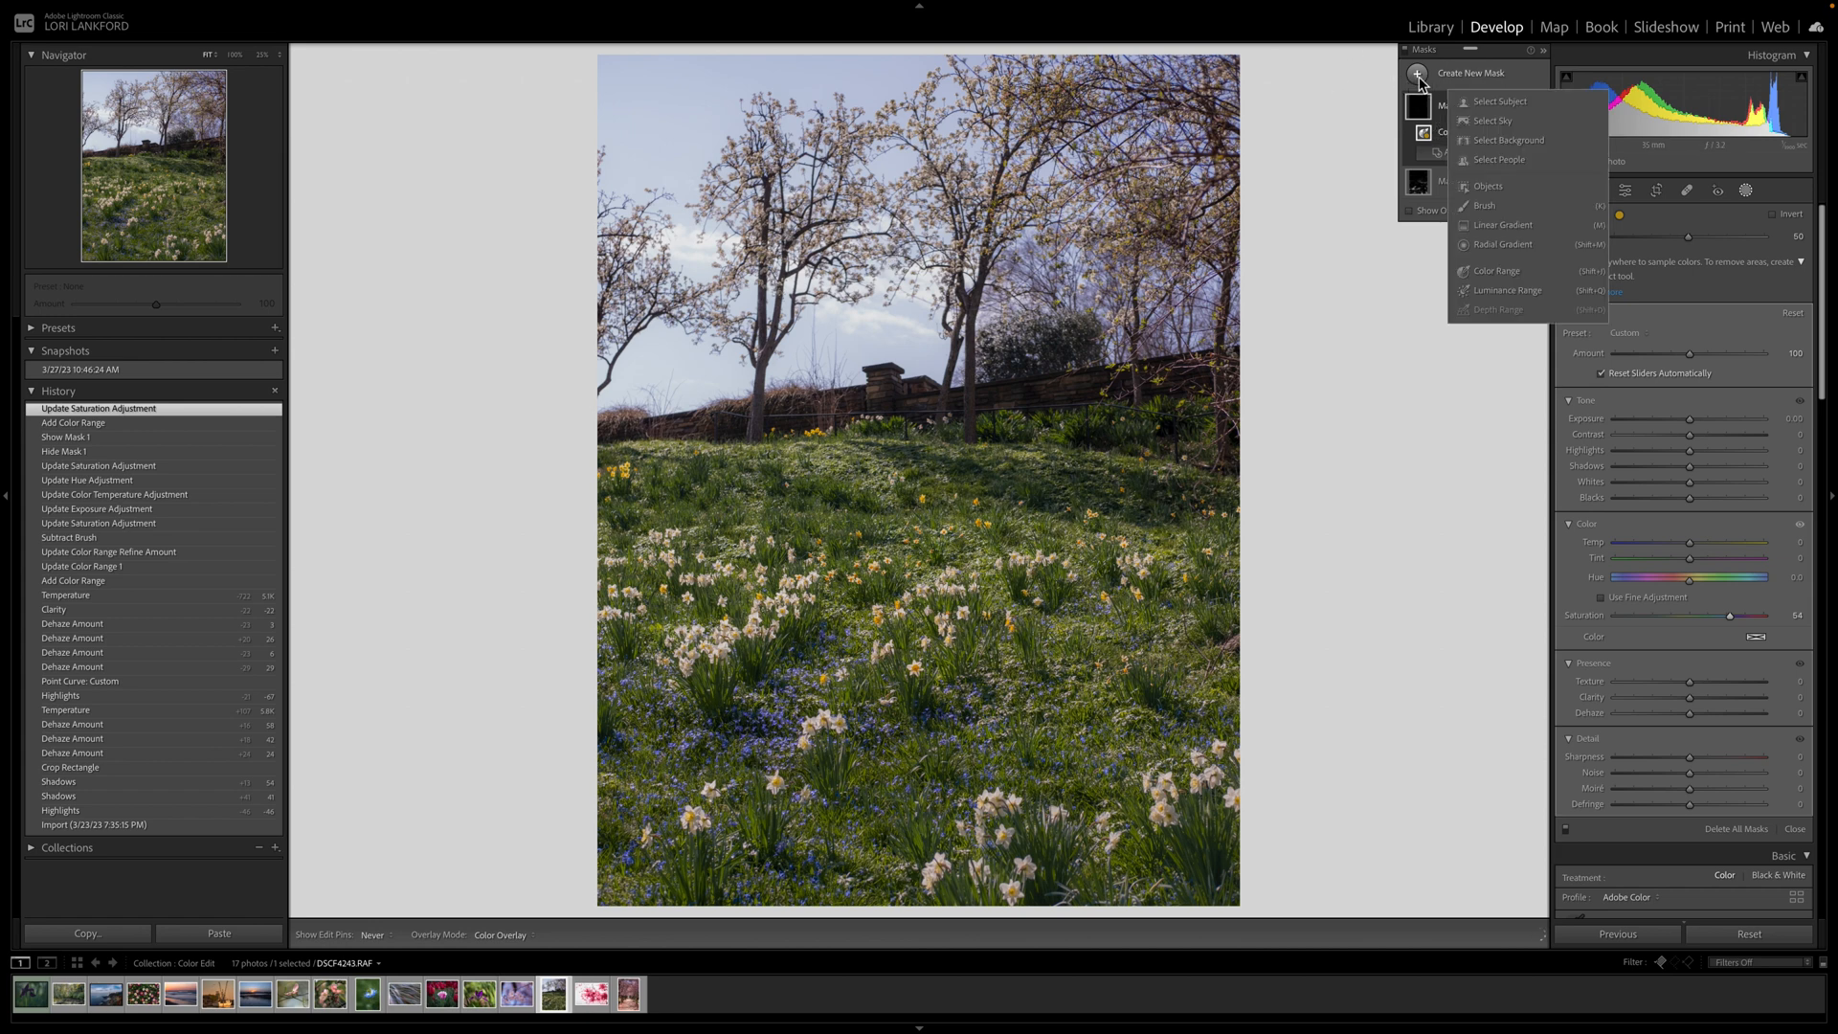
left_click(1503, 122)
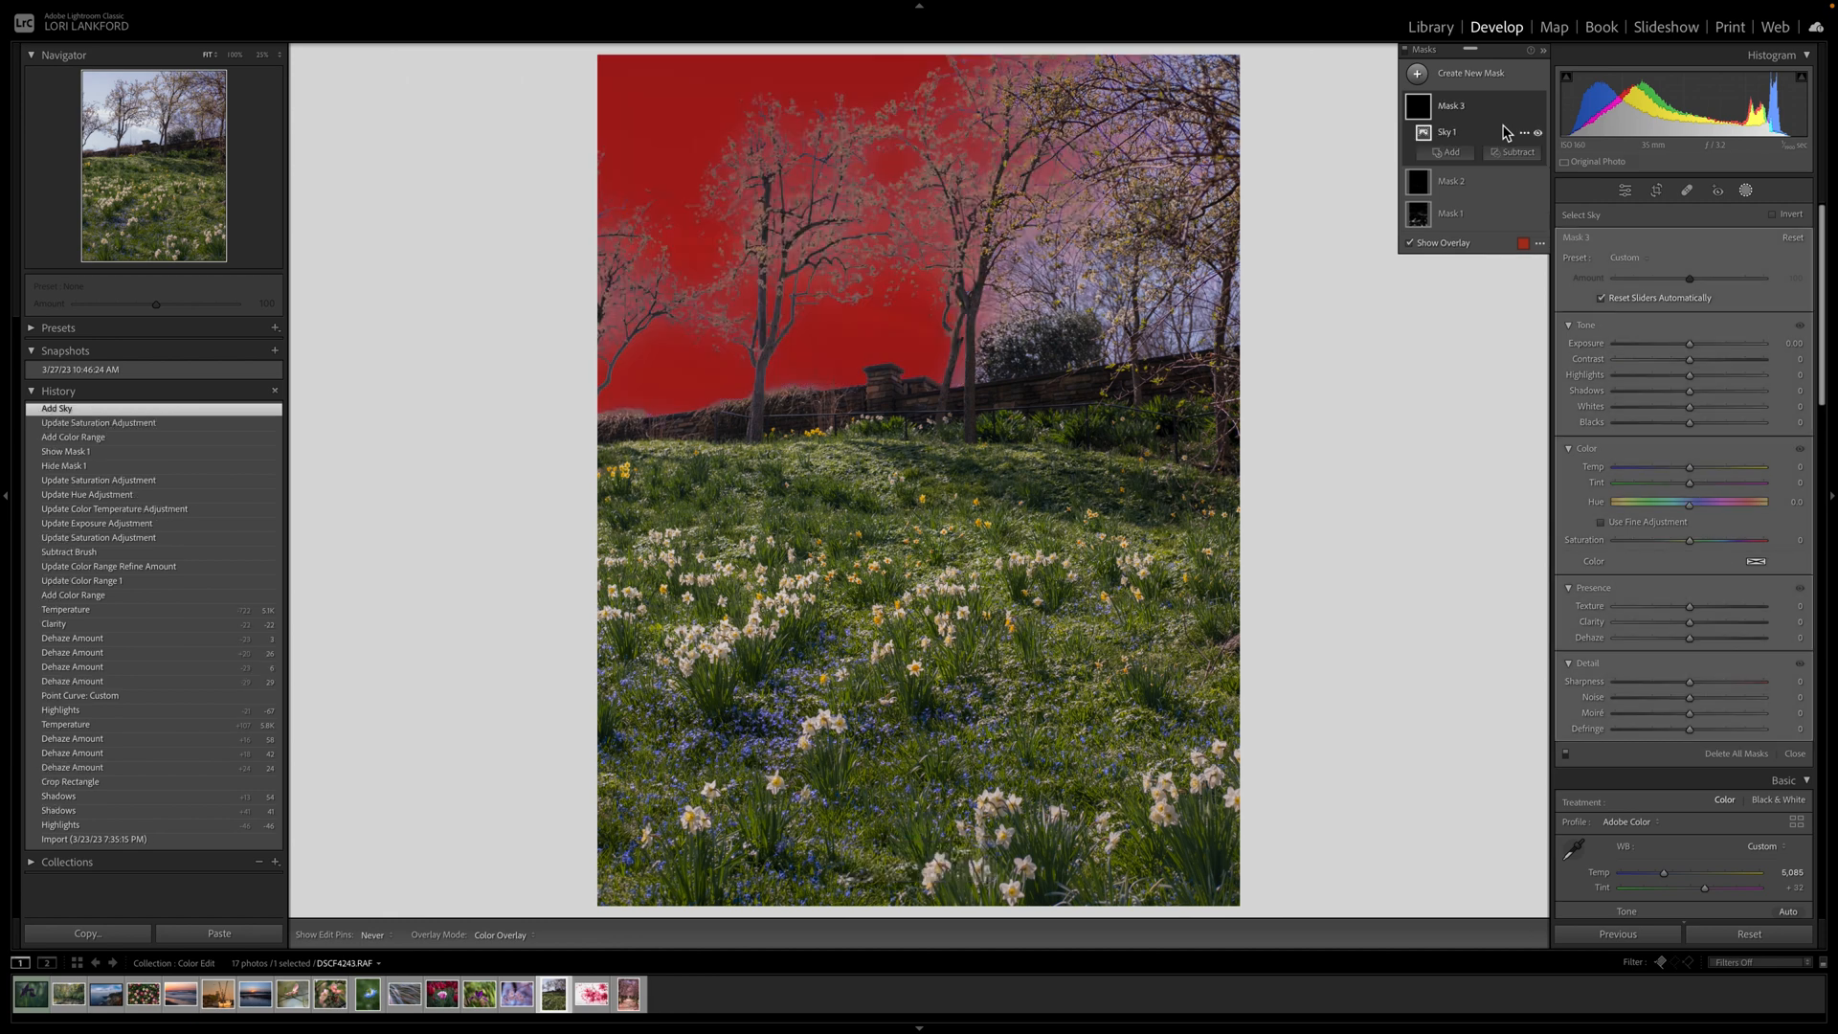
left_click(1411, 245)
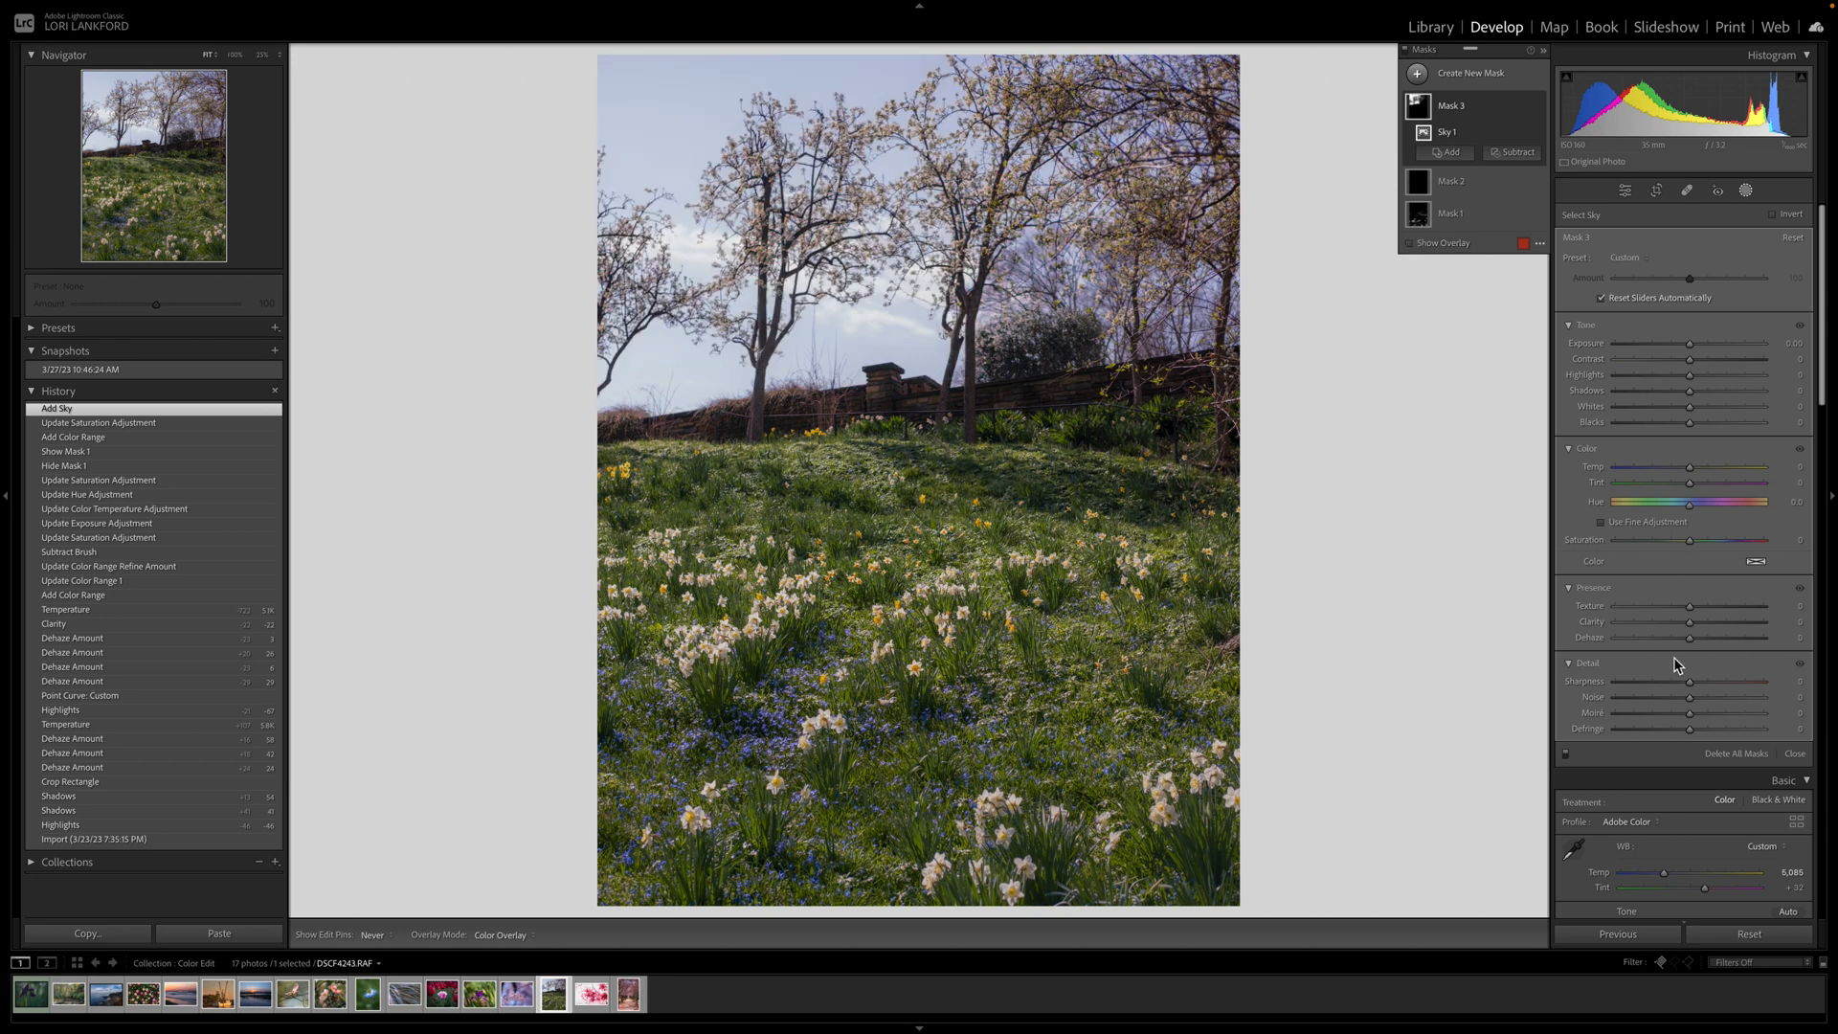
left_click_drag(1692, 643, 1726, 647)
left_click_drag(1688, 468, 1674, 473)
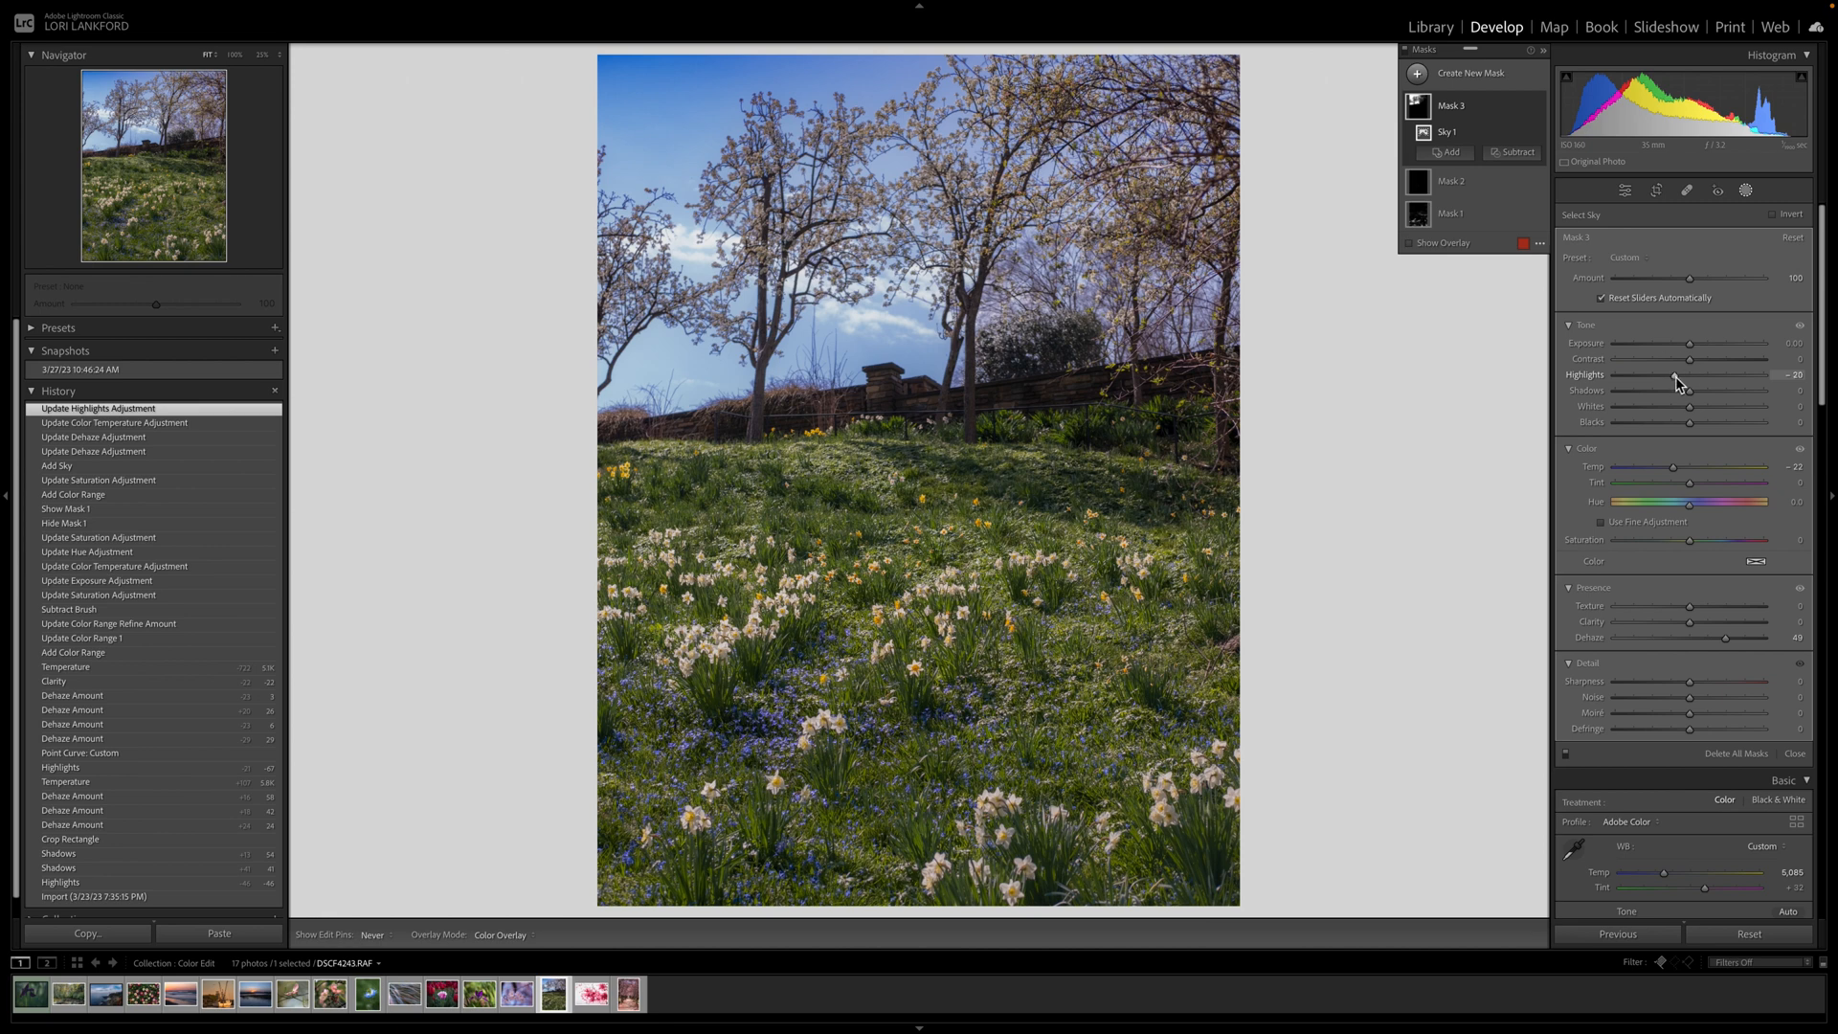
left_click(1675, 376)
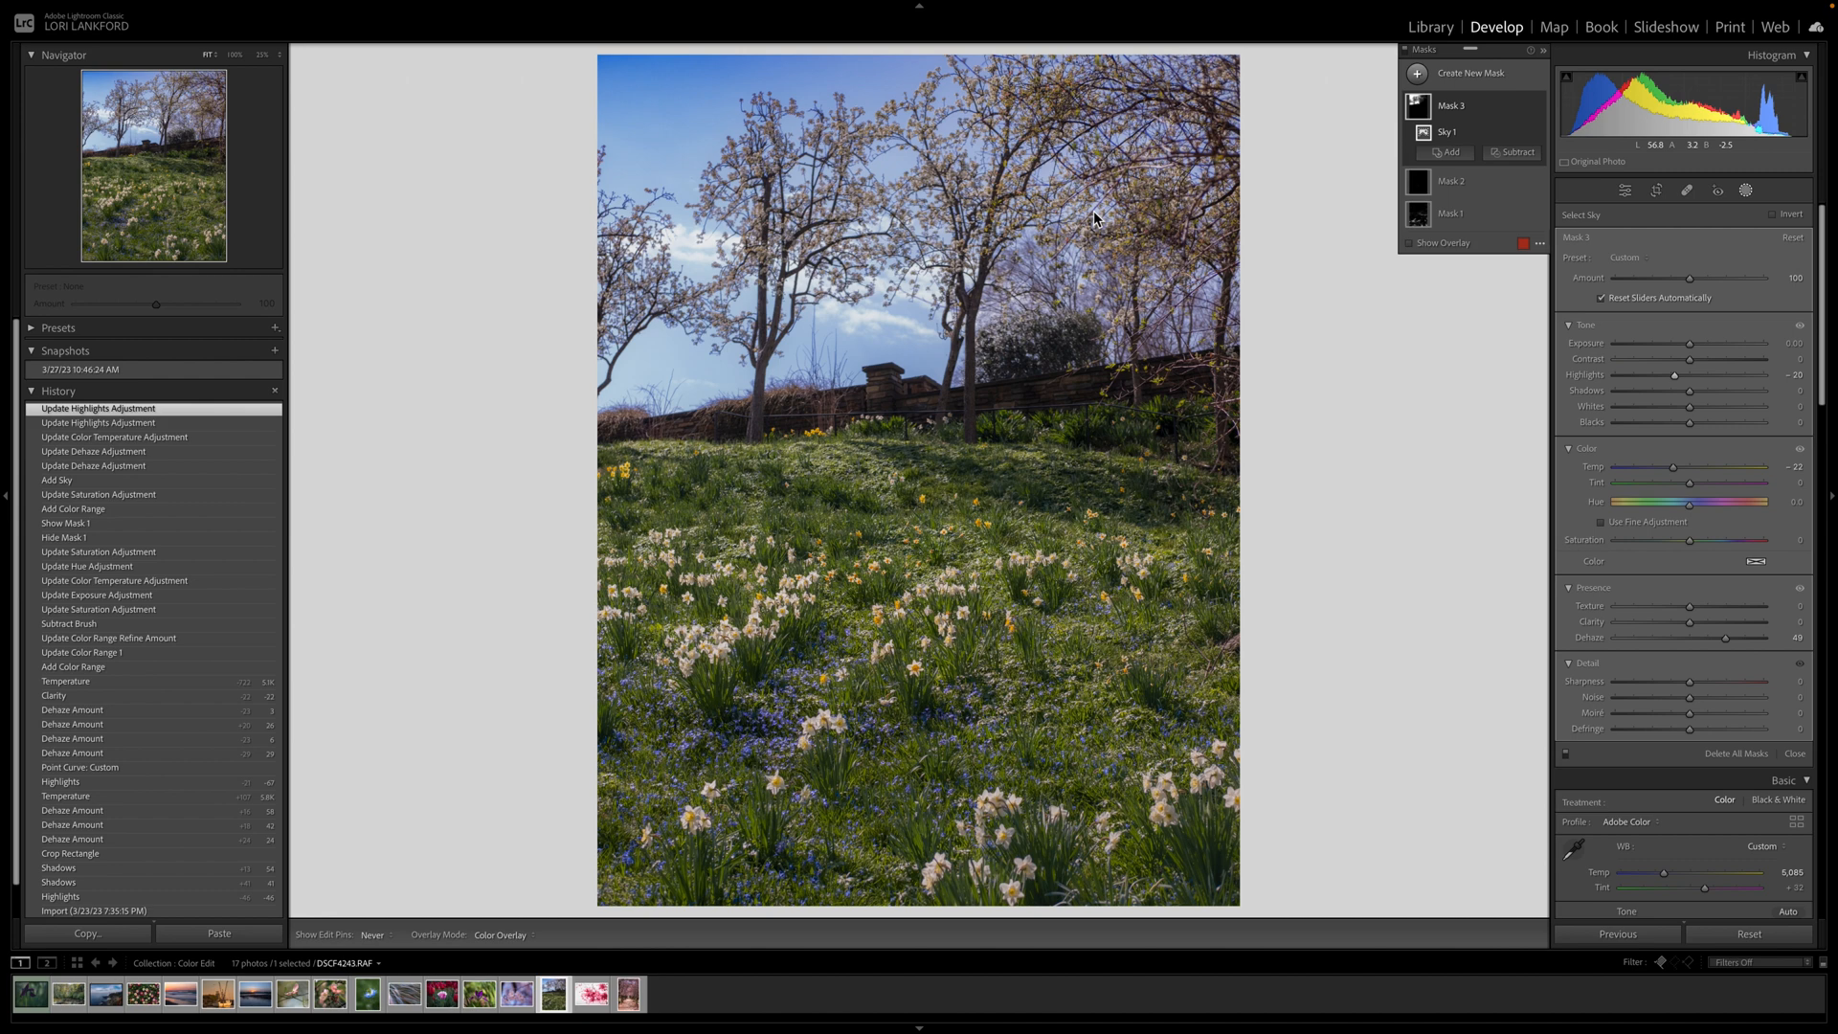
key("backslash")
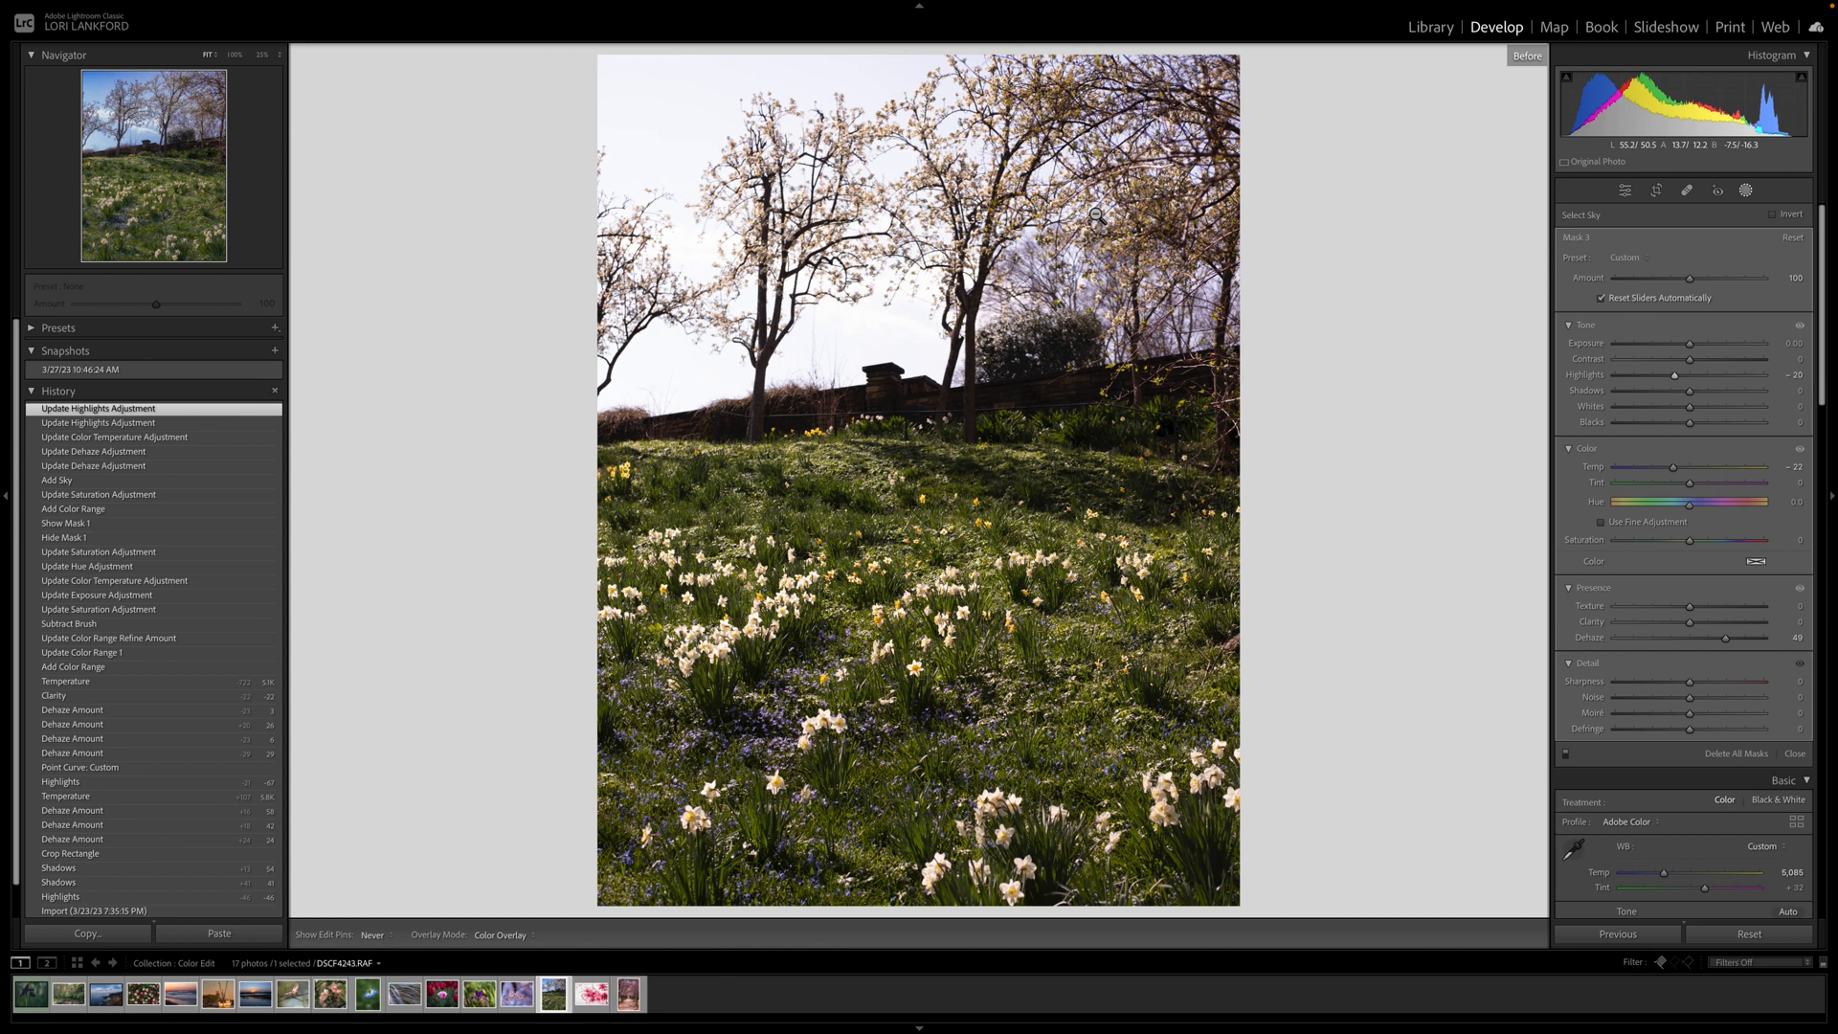
key("backslash")
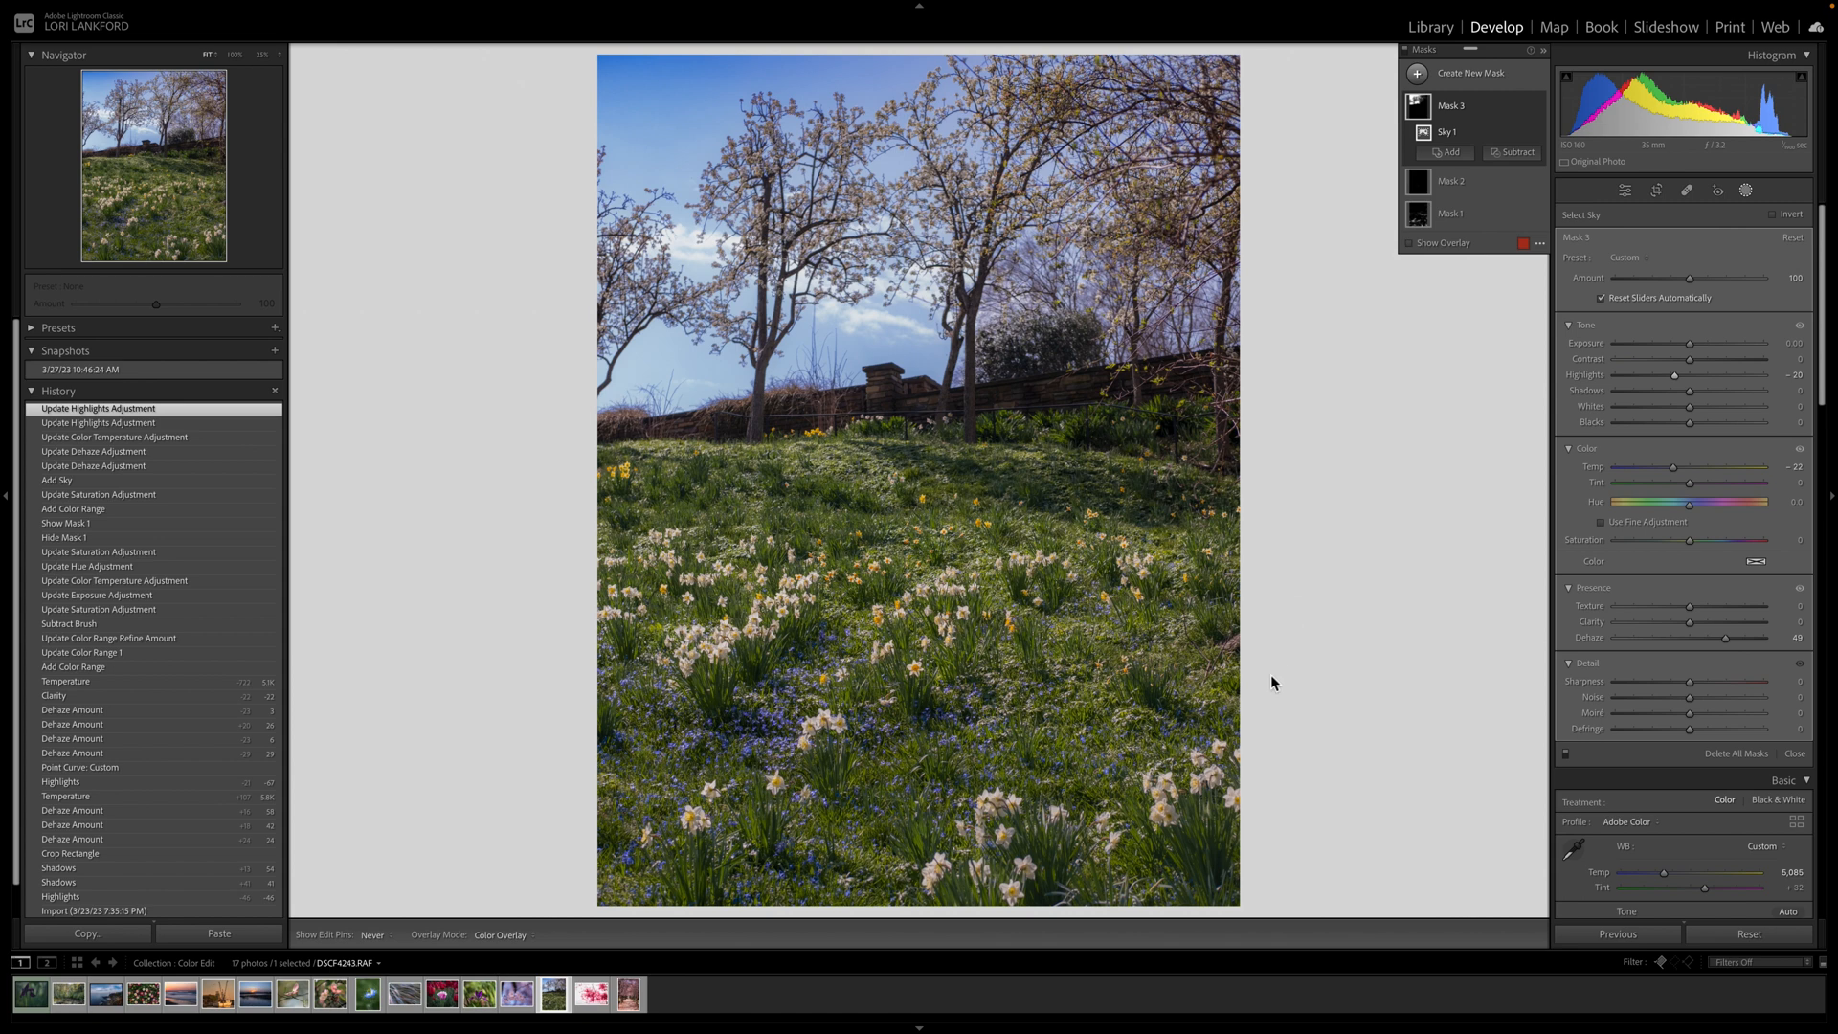
Open the cherry blossom path photo and set its white balance to Temp 5,028, Tint +21.
left_click(630, 1005)
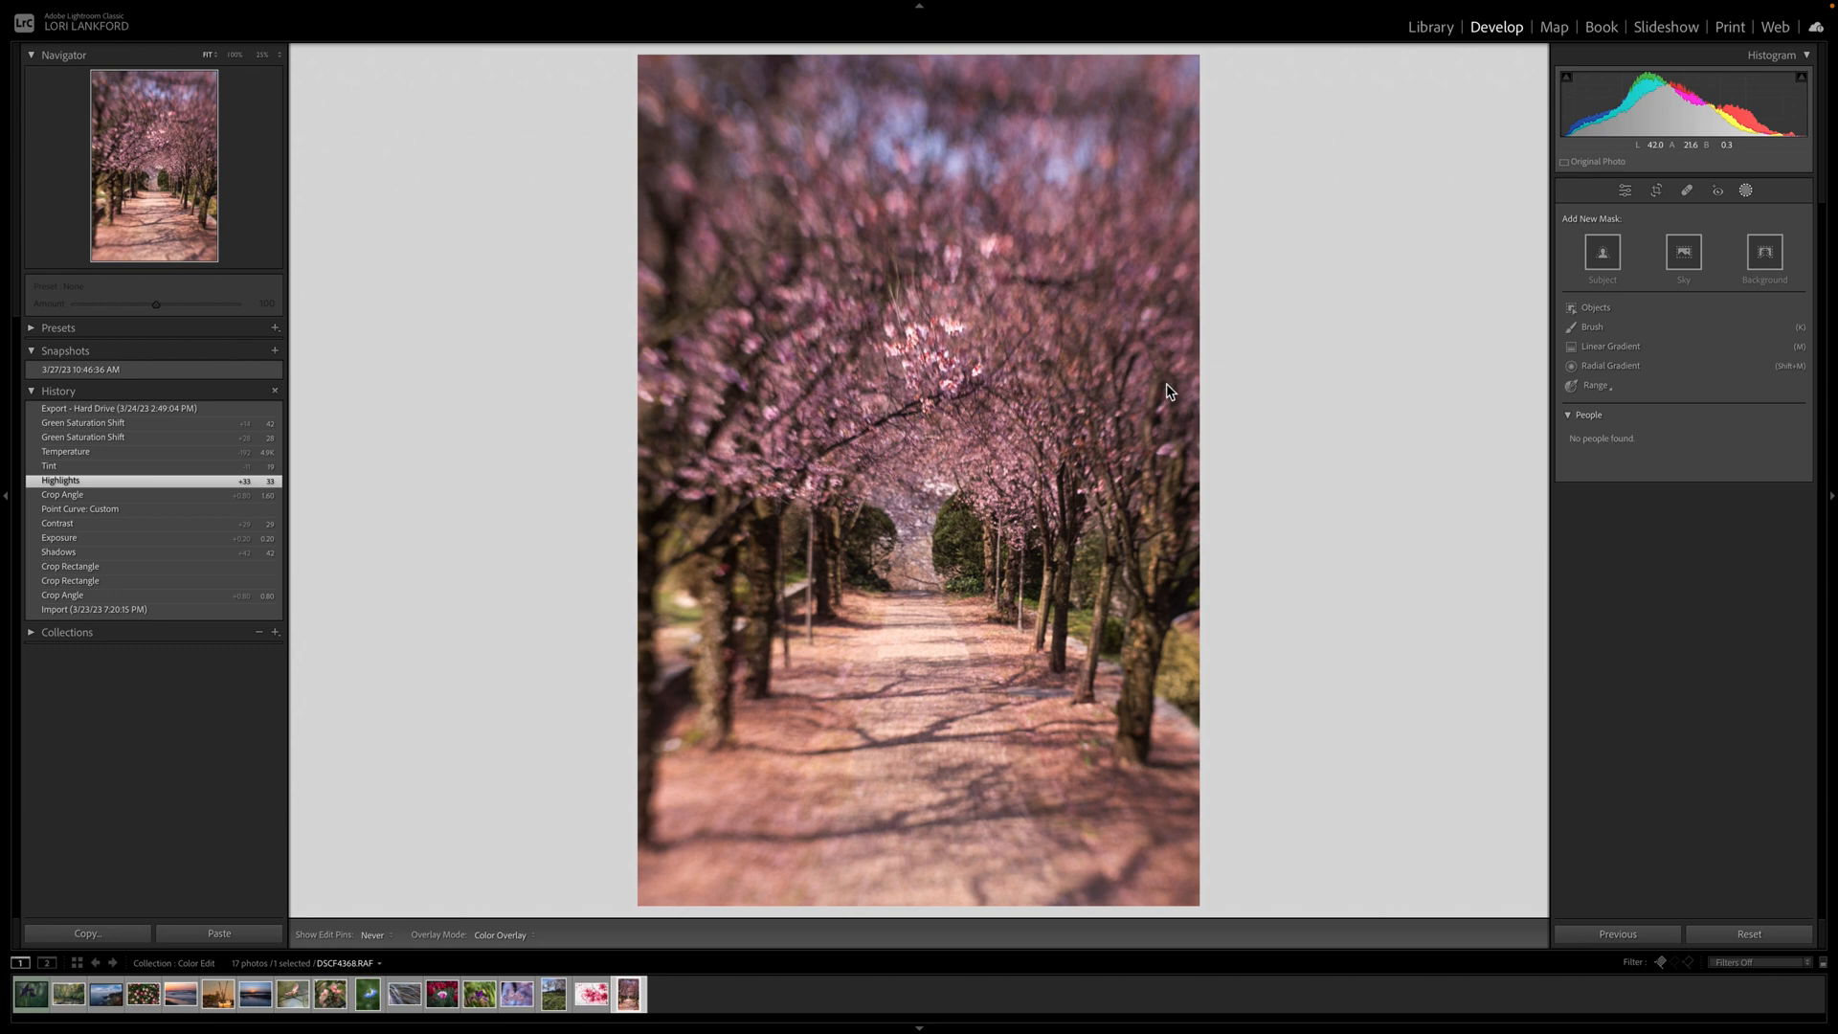
left_click(1627, 190)
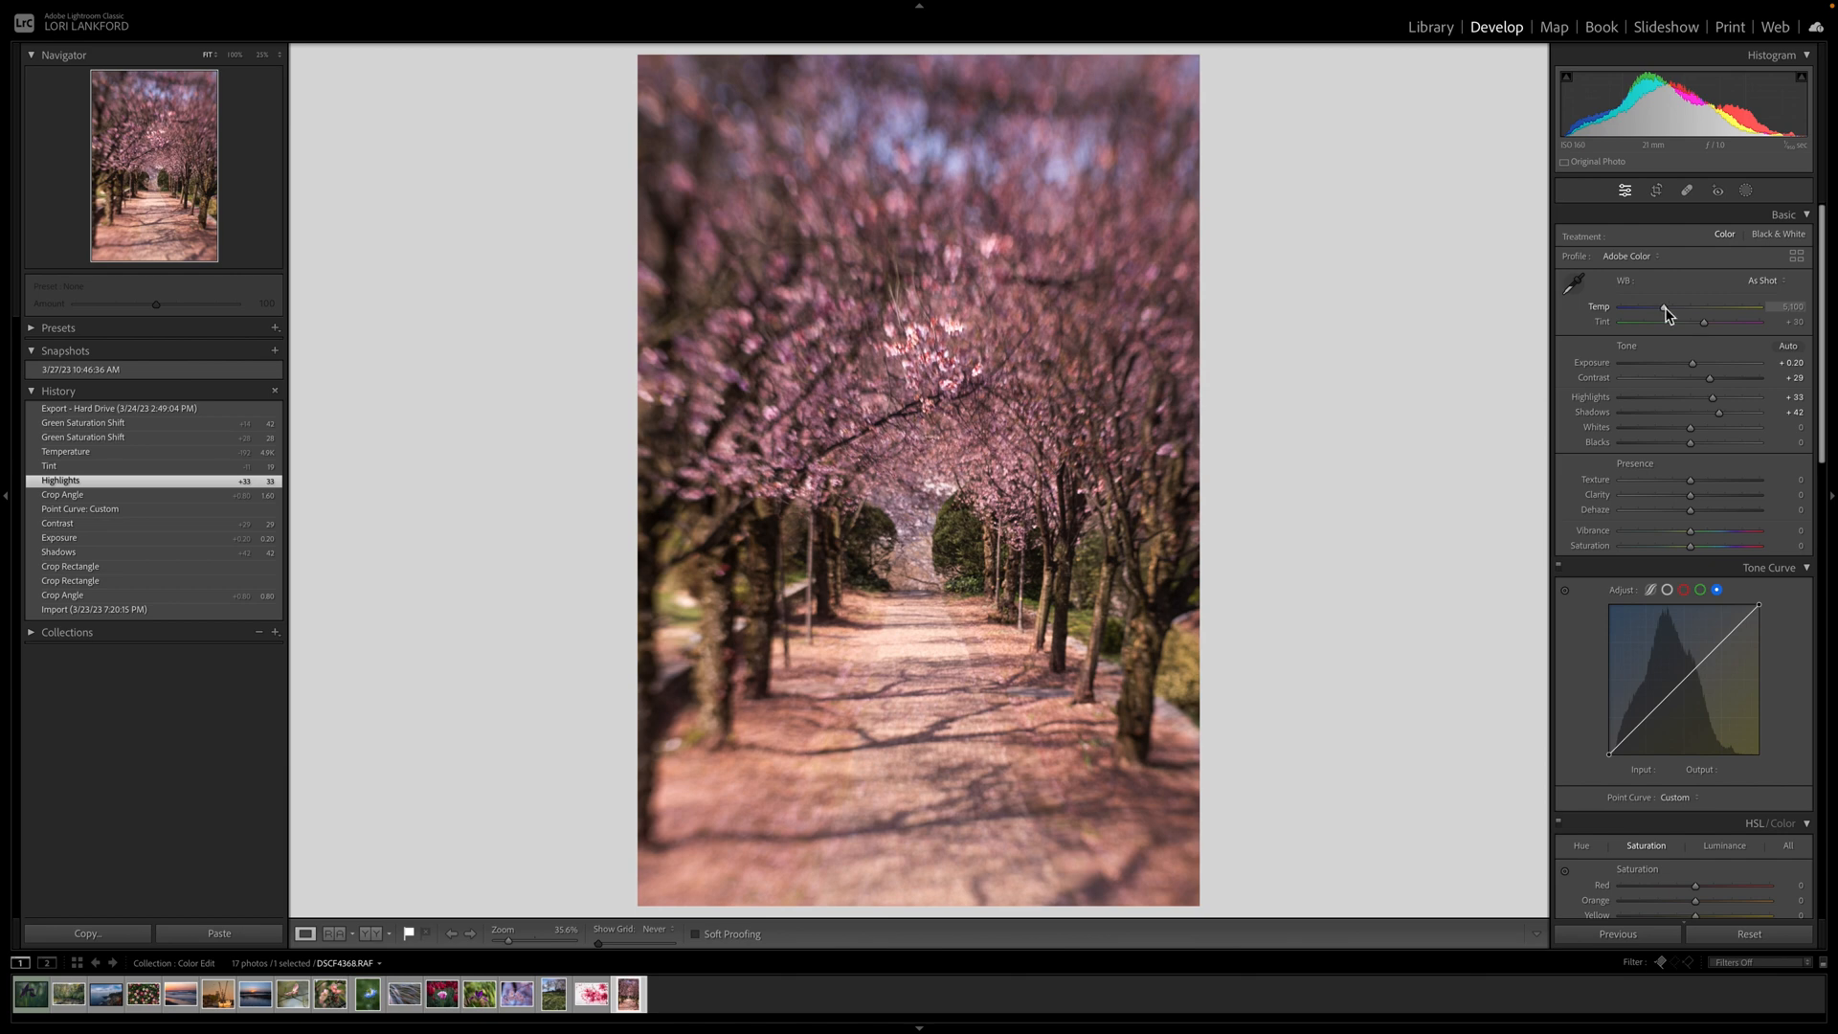
left_click_drag(1664, 307, 1701, 330)
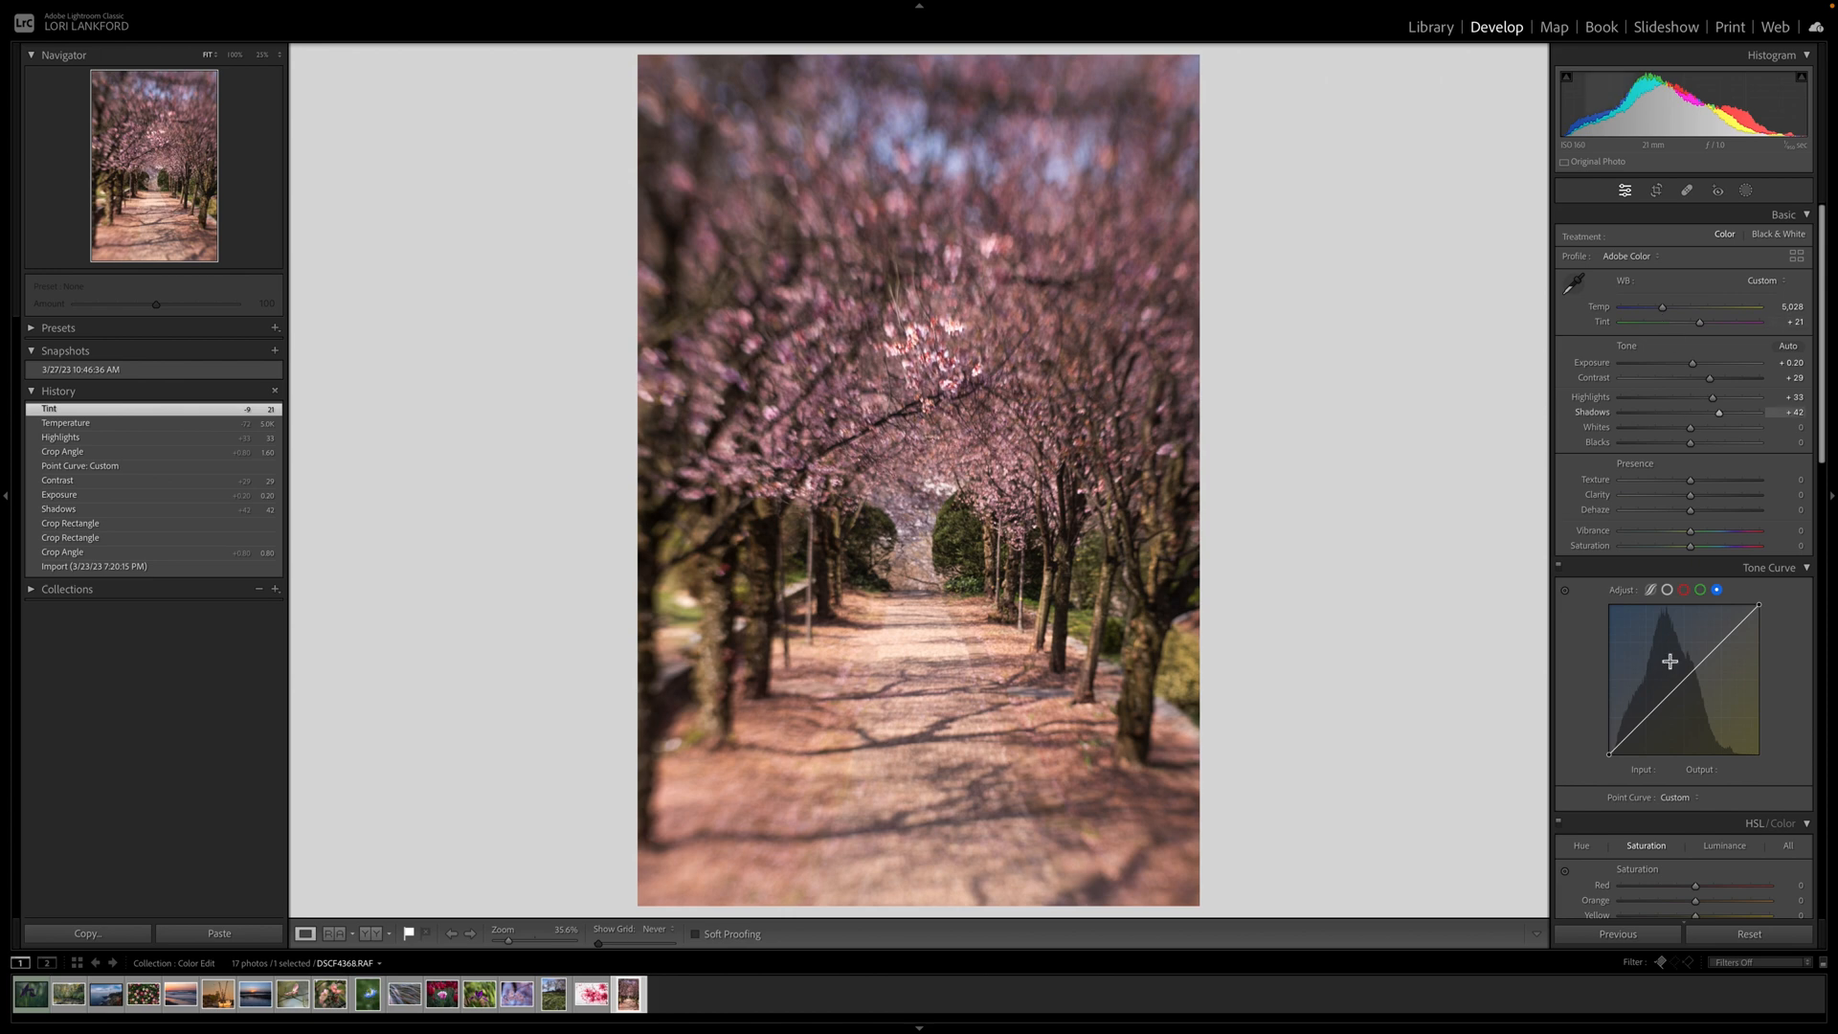
Add a red-channel midpoint and lower the green curve (126→116, 195→188) toward magenta.
left_click(1685, 591)
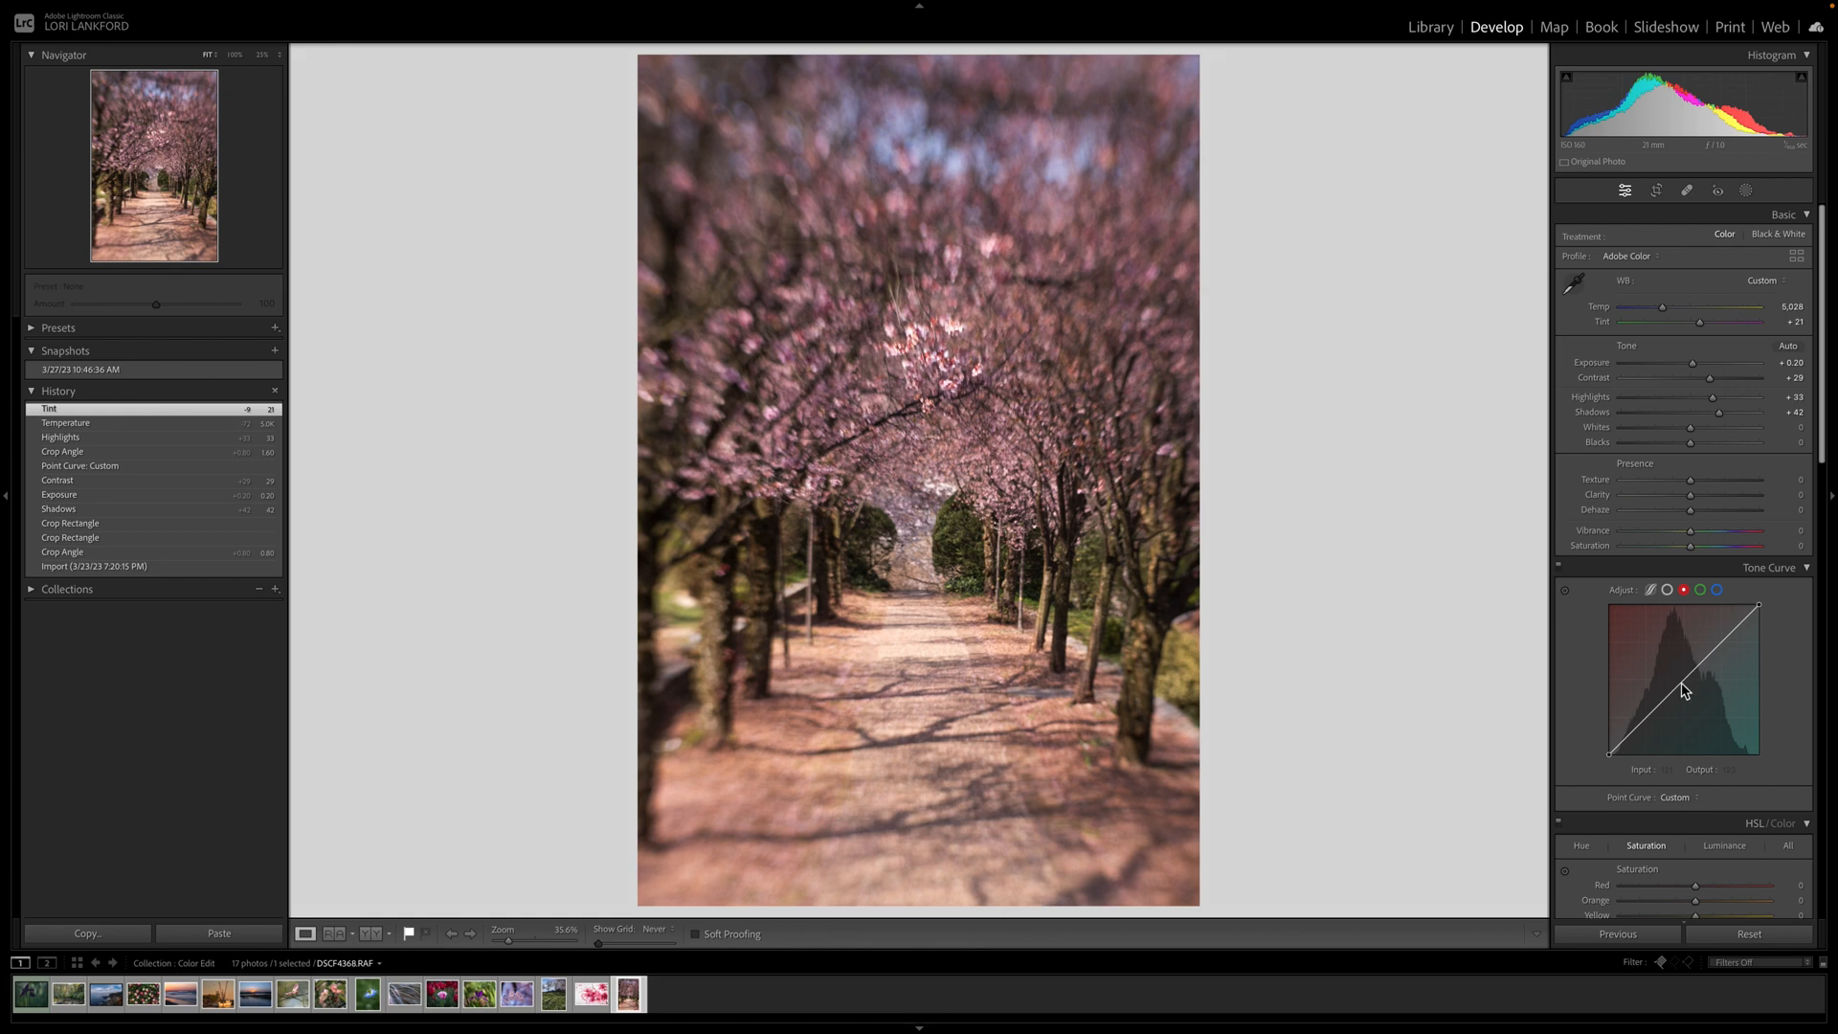
left_click_drag(1680, 685, 1681, 691)
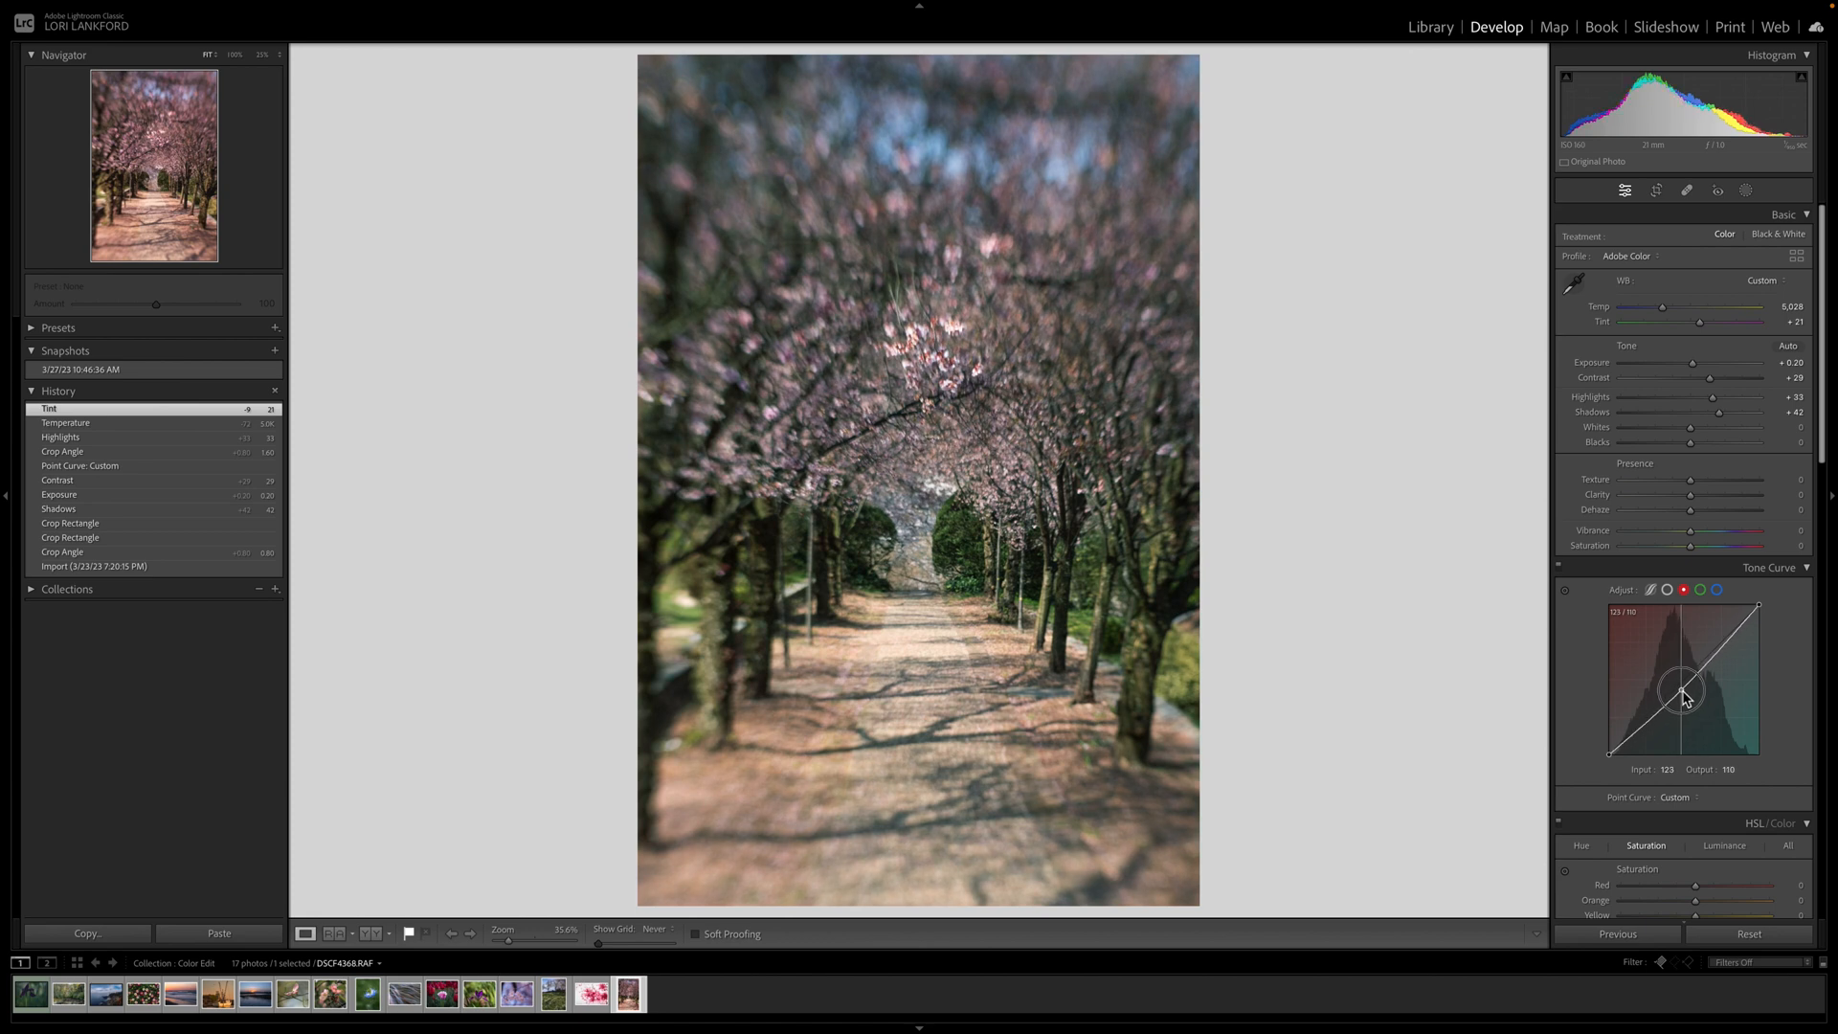
left_click_drag(1685, 697, 1683, 693)
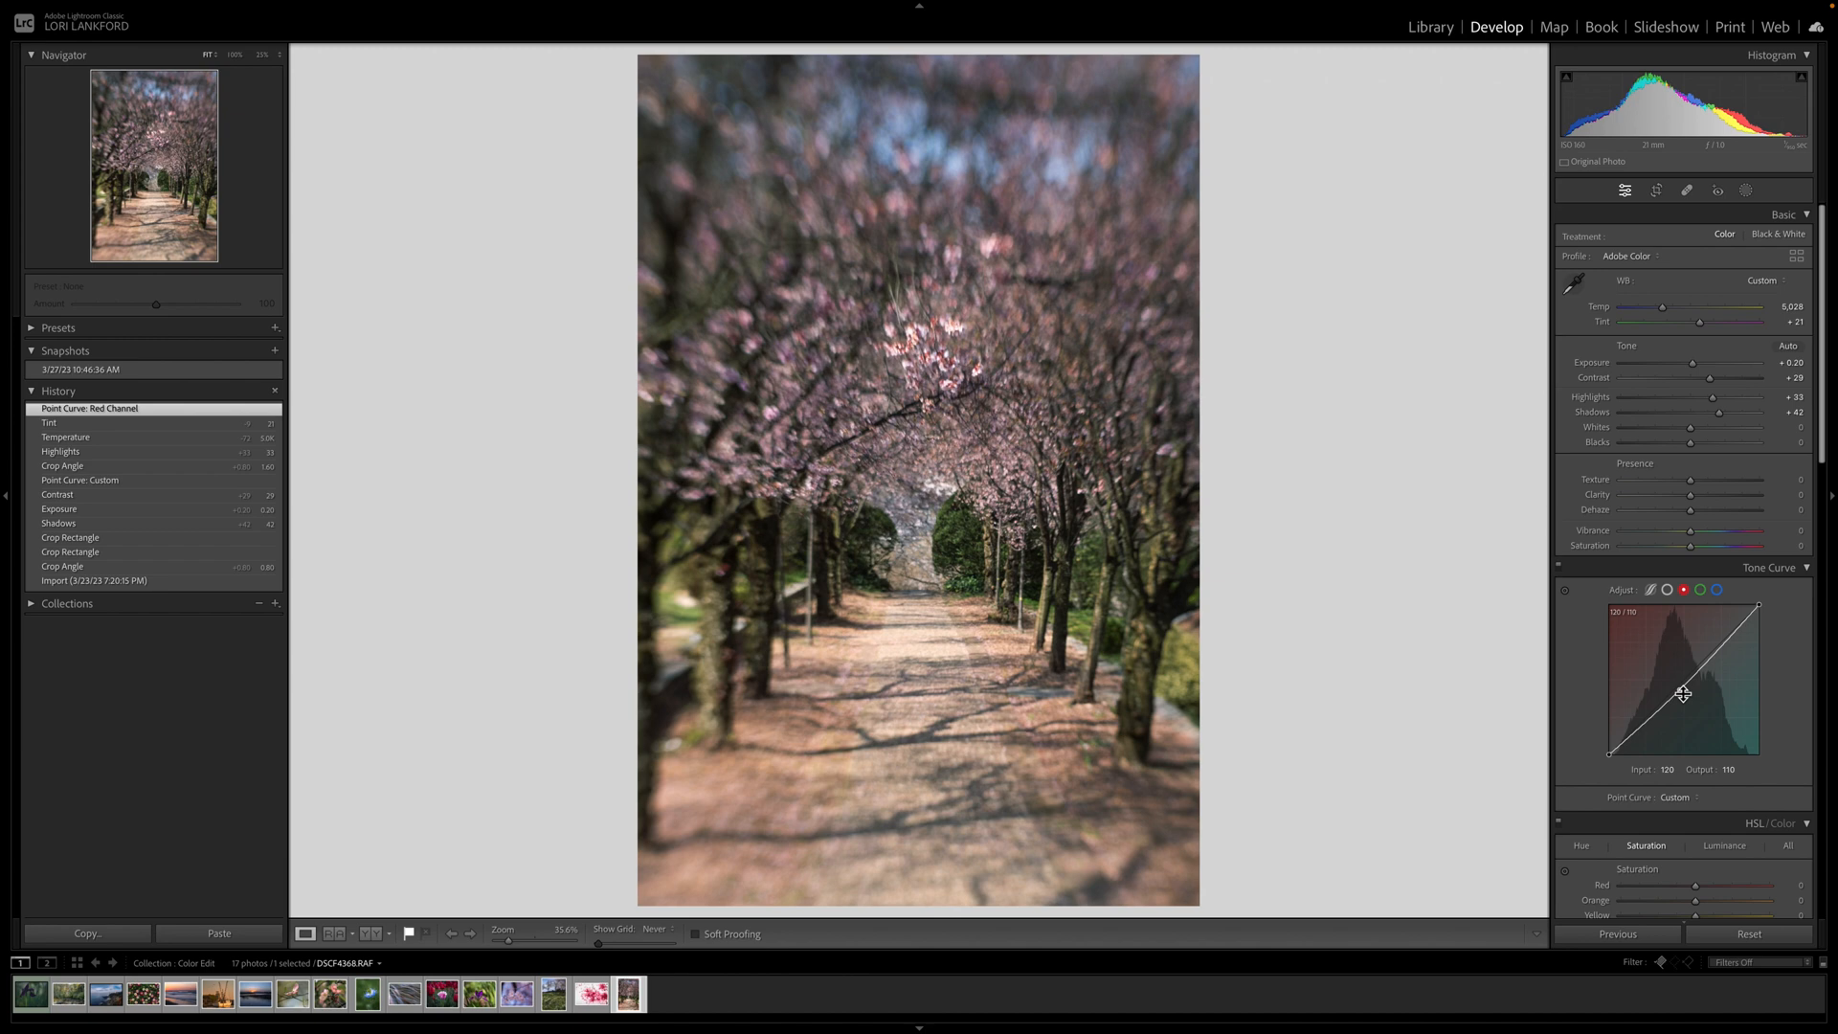
left_click(1700, 590)
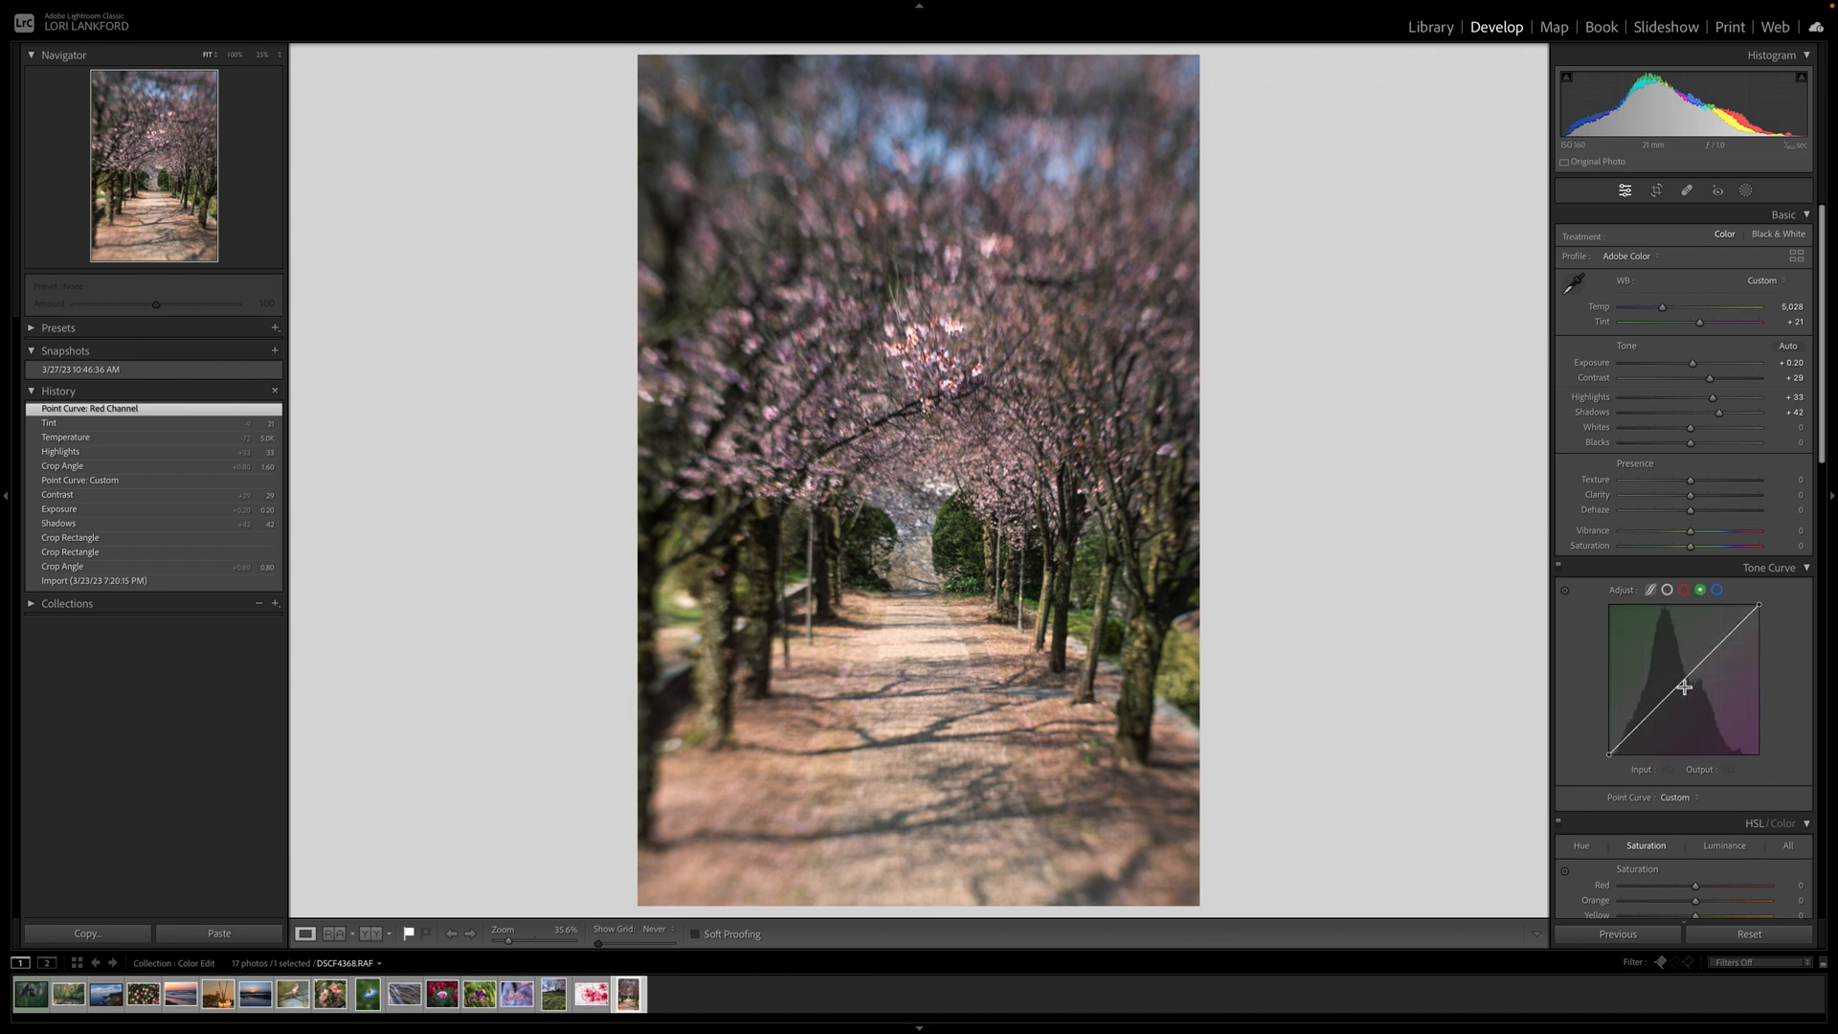
left_click_drag(1683, 681, 1686, 690)
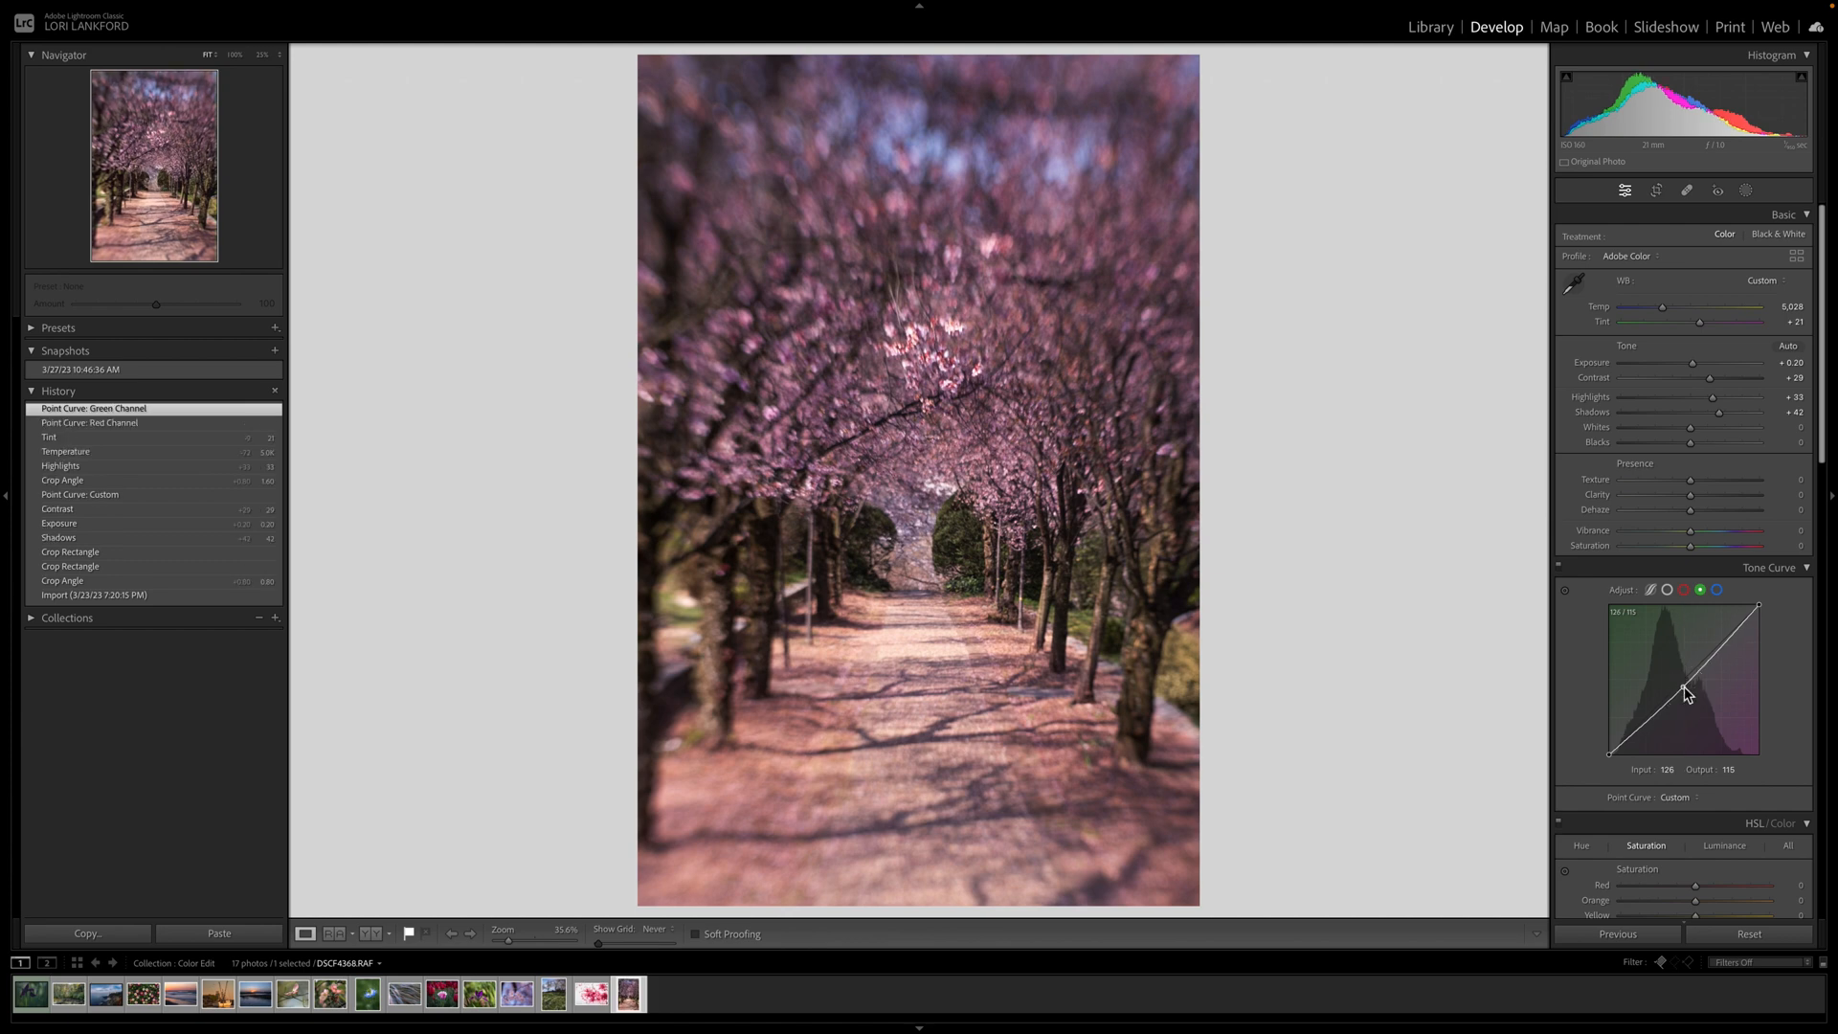
left_click_drag(1722, 653, 1728, 647)
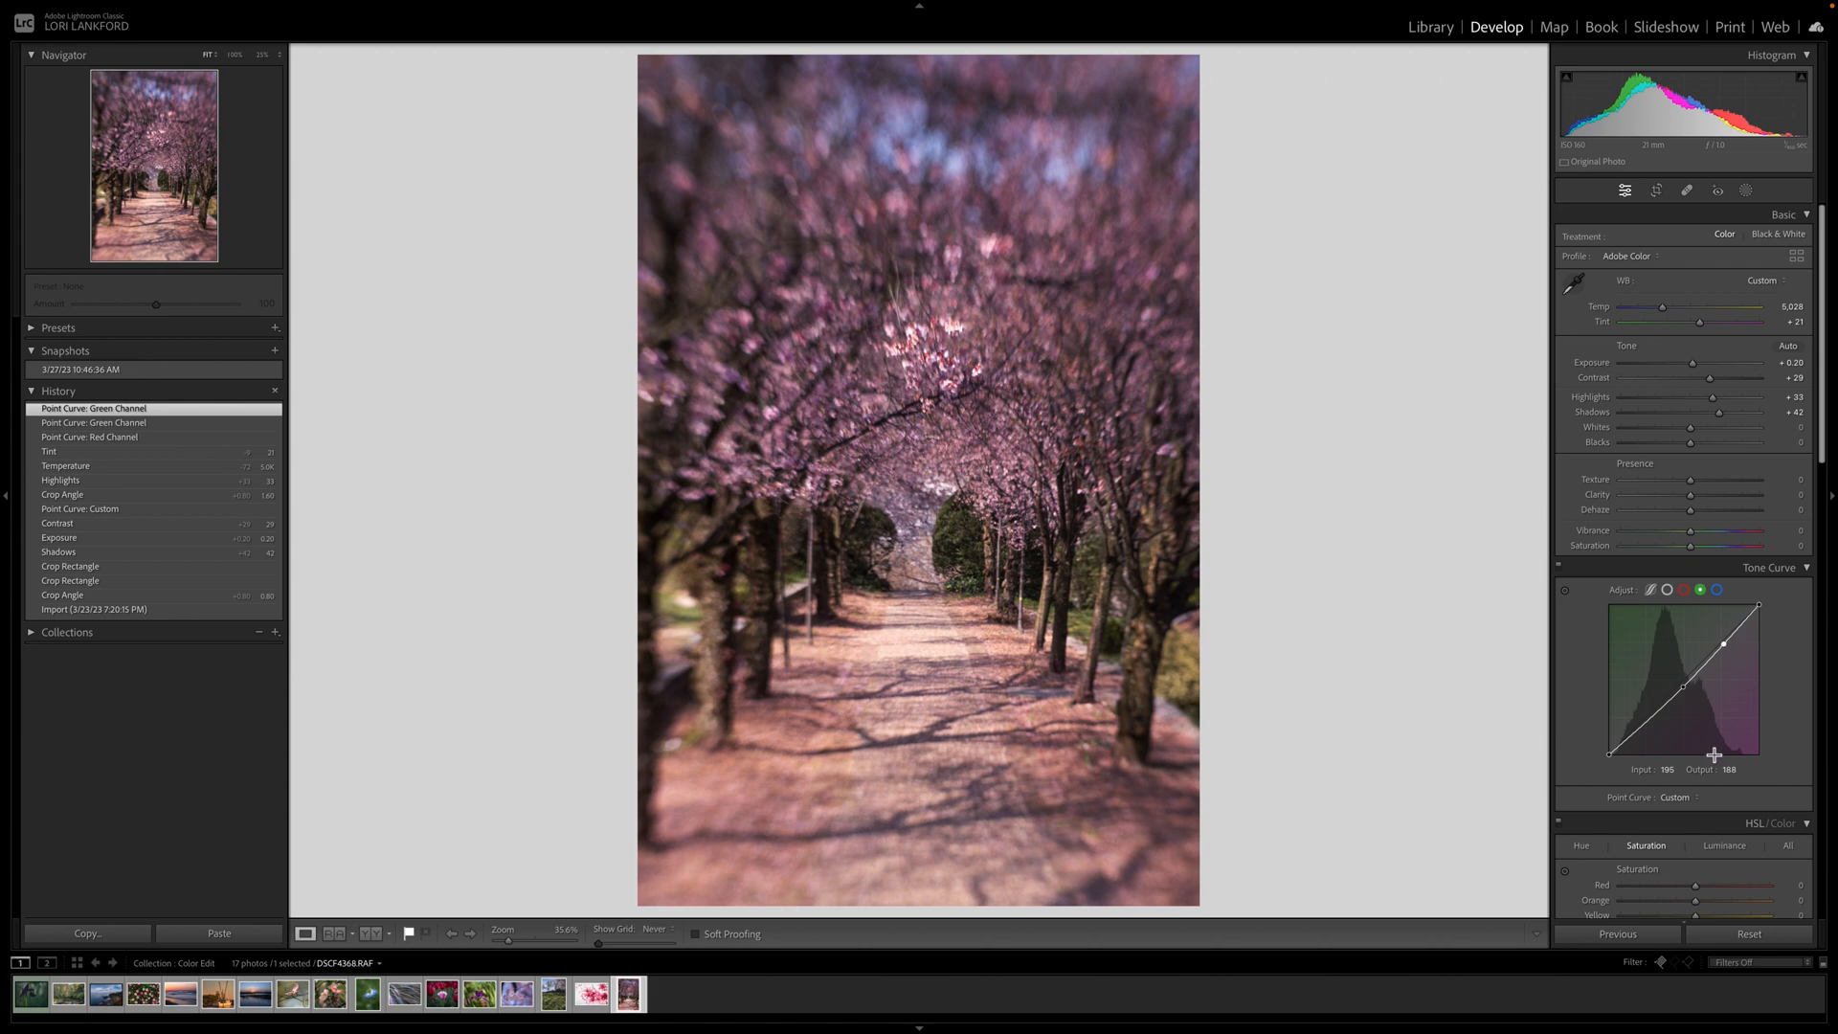
Lower HSL saturation to Orange -62 and Red -5 using the targeted adjustment tool.
scroll(1714, 756, "down", 5)
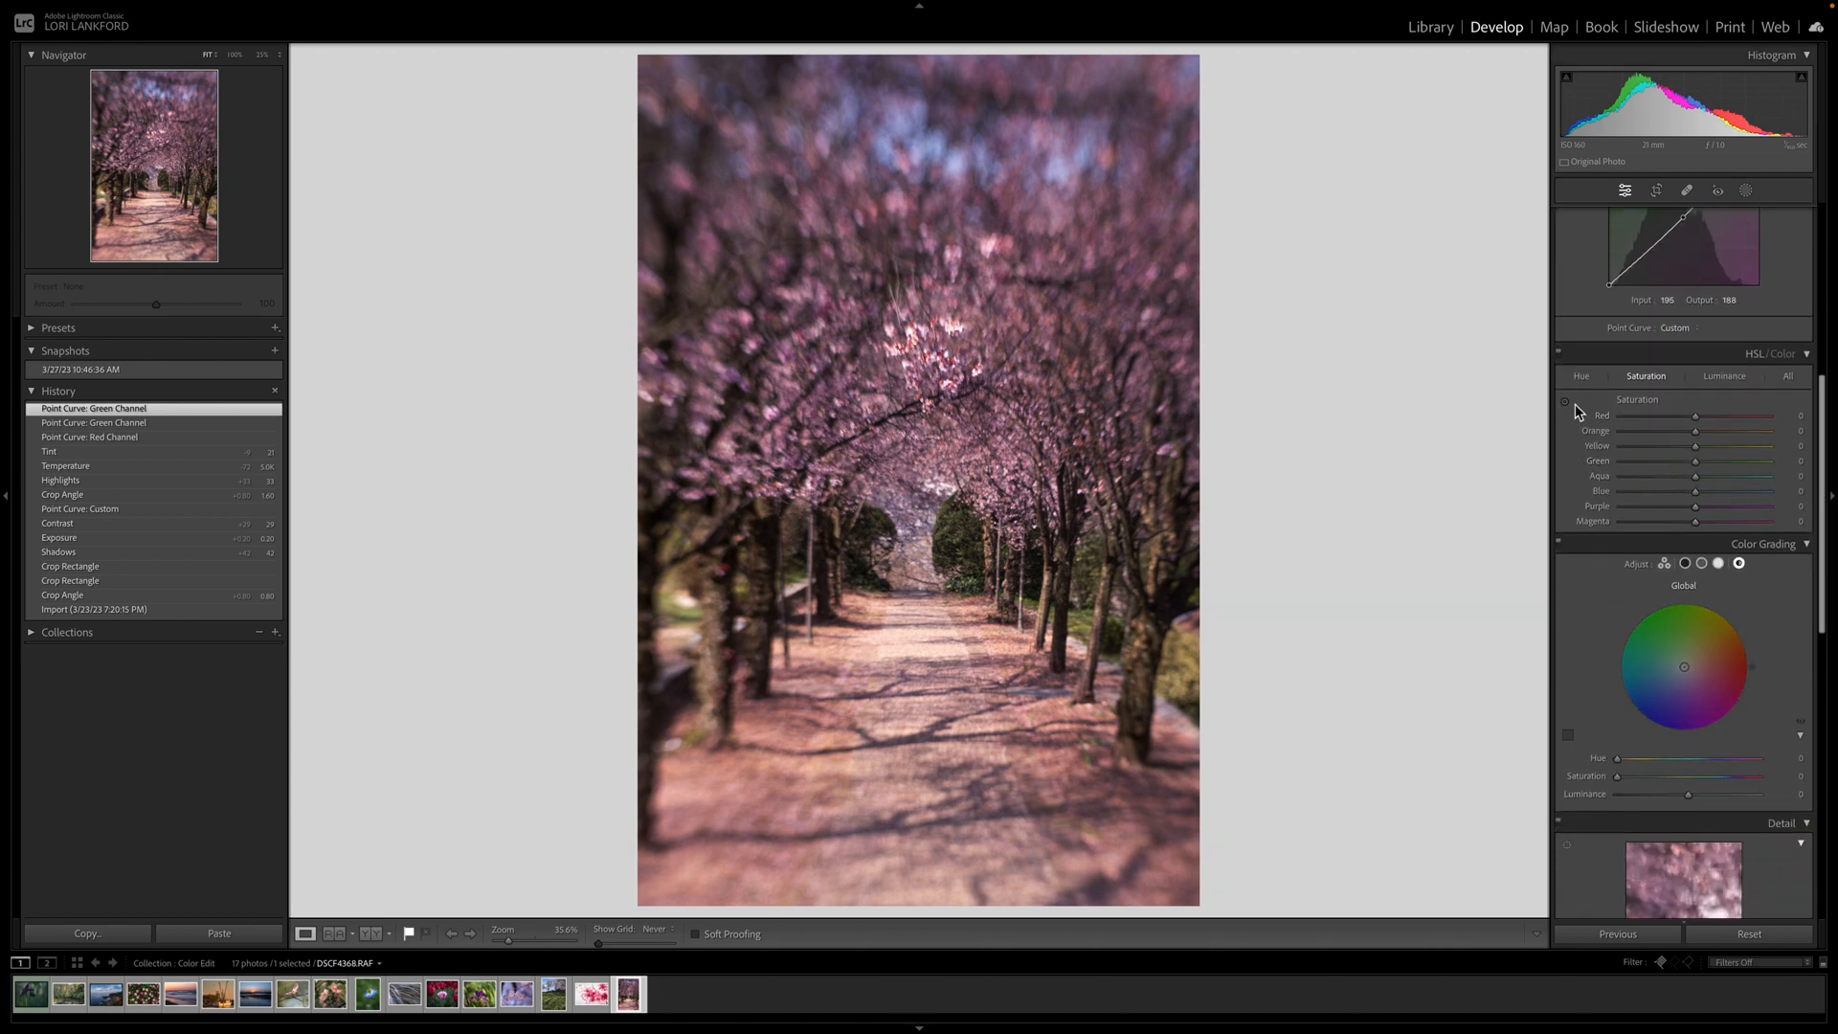
left_click(1566, 402)
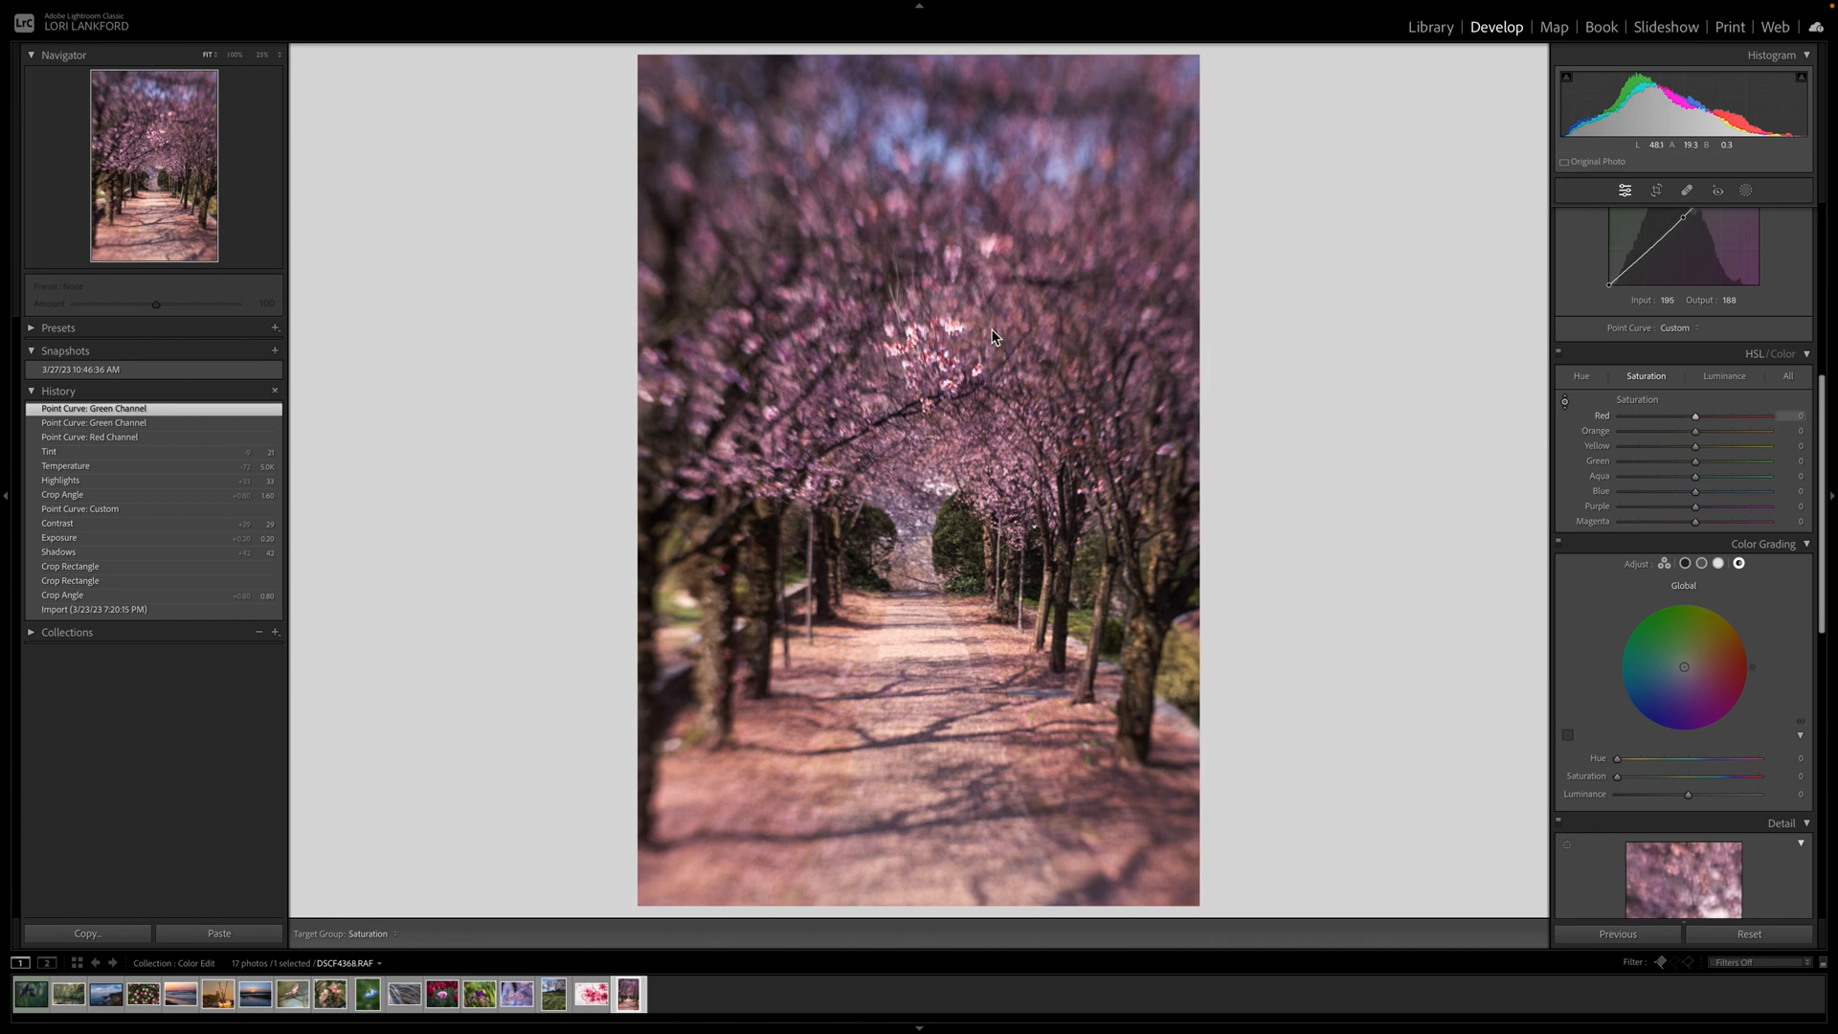
mouse_move(993, 335)
left_mouse_down()
mouse_move(992, 377)
mouse_move(993, 312)
mouse_move(993, 374)
mouse_move(998, 344)
left_mouse_up()
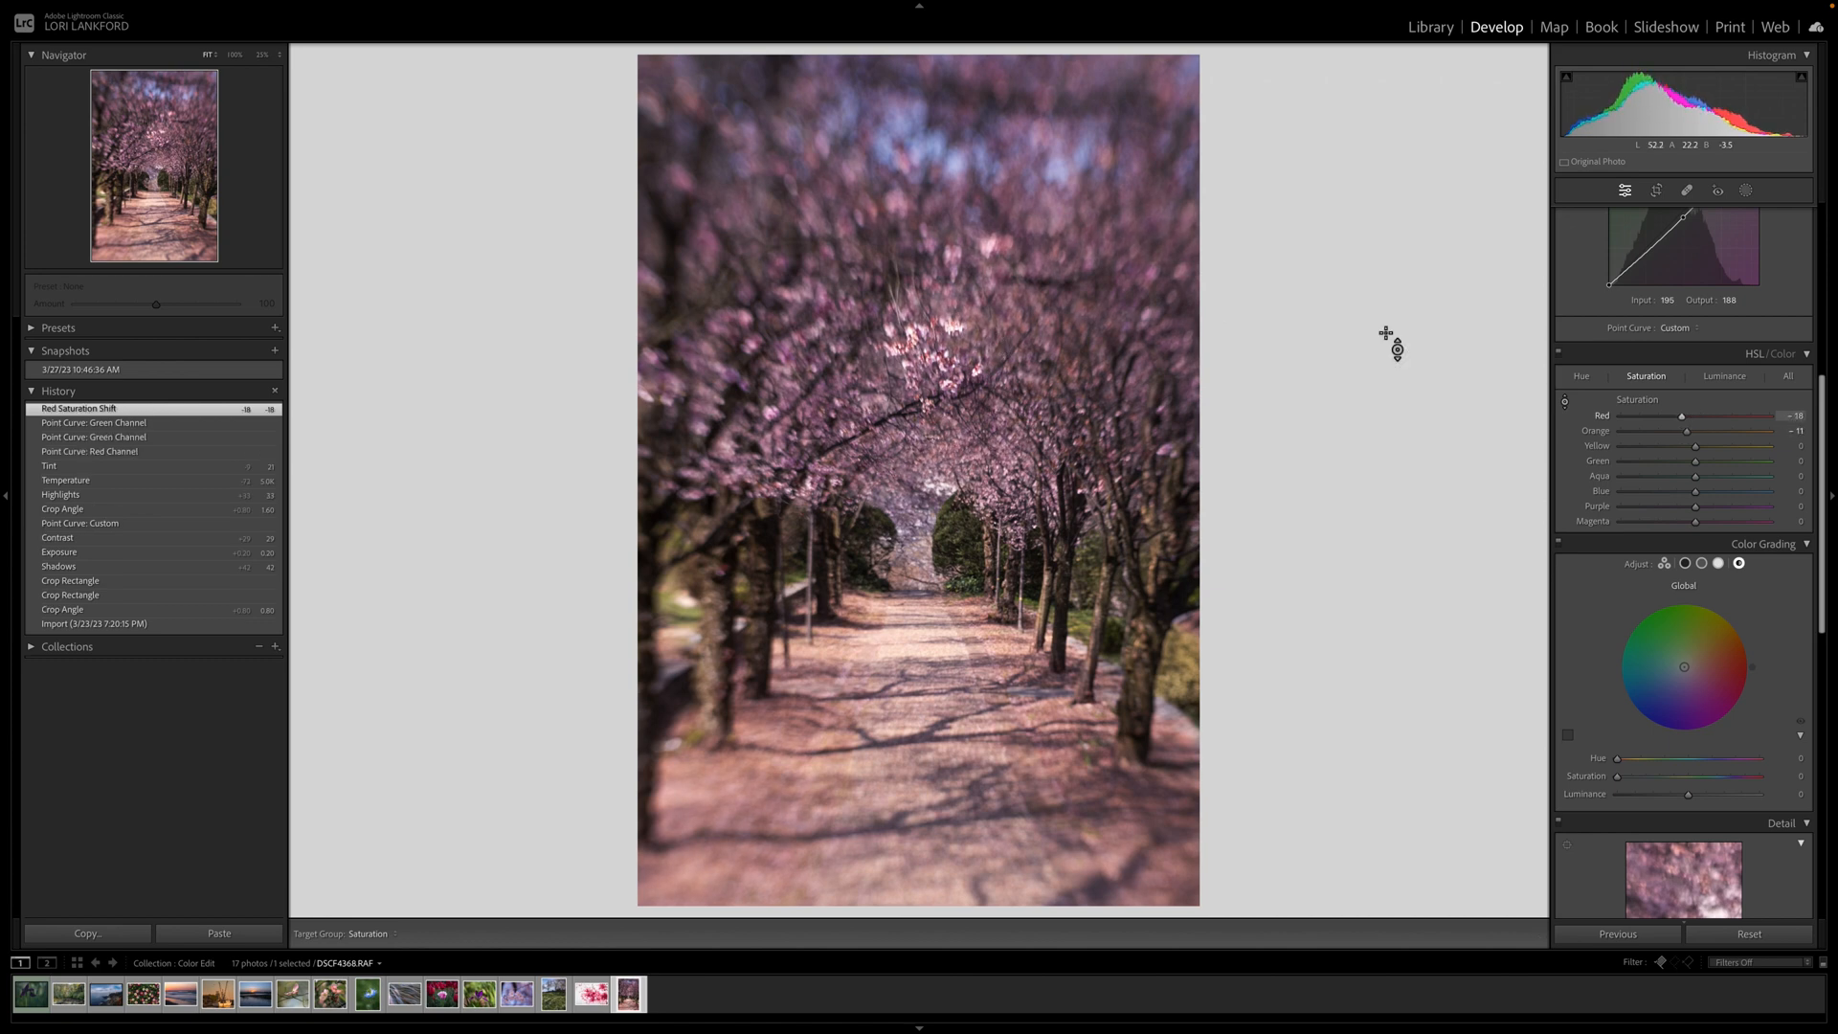
left_click(1651, 431)
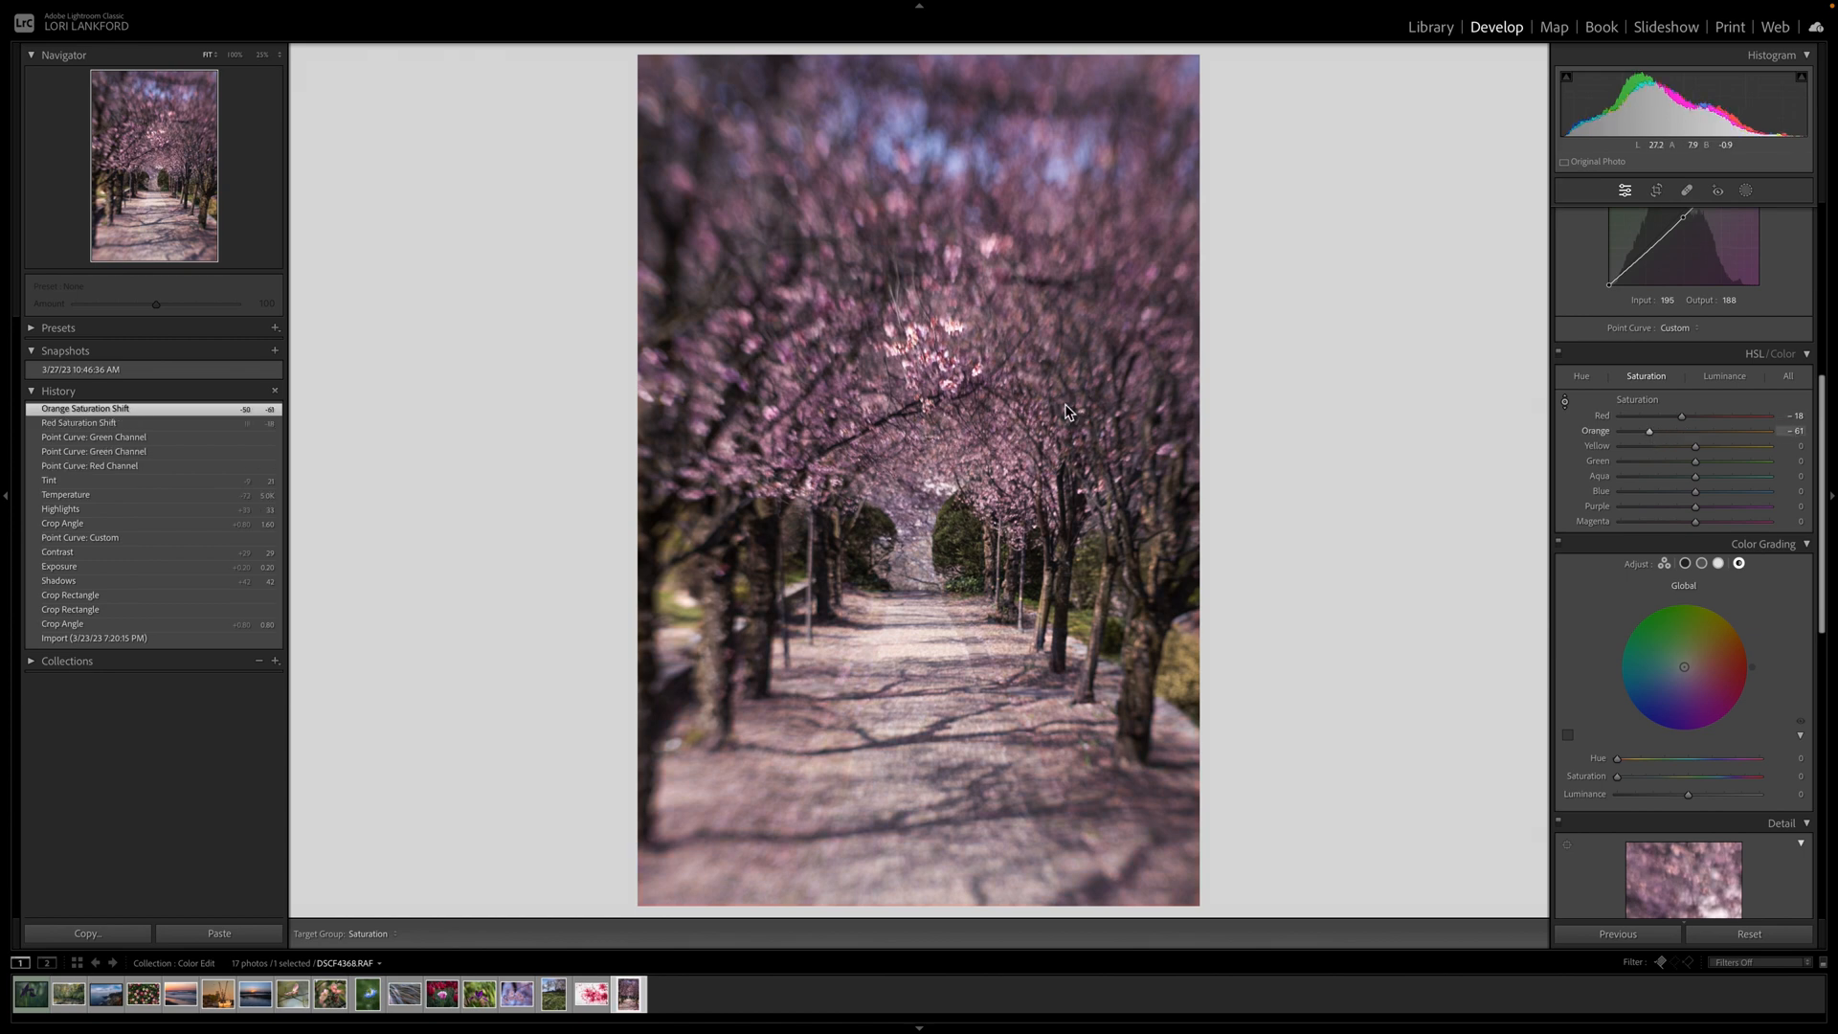
left_click(1651, 434)
left_click(1683, 419)
left_click_drag(1682, 420, 1691, 418)
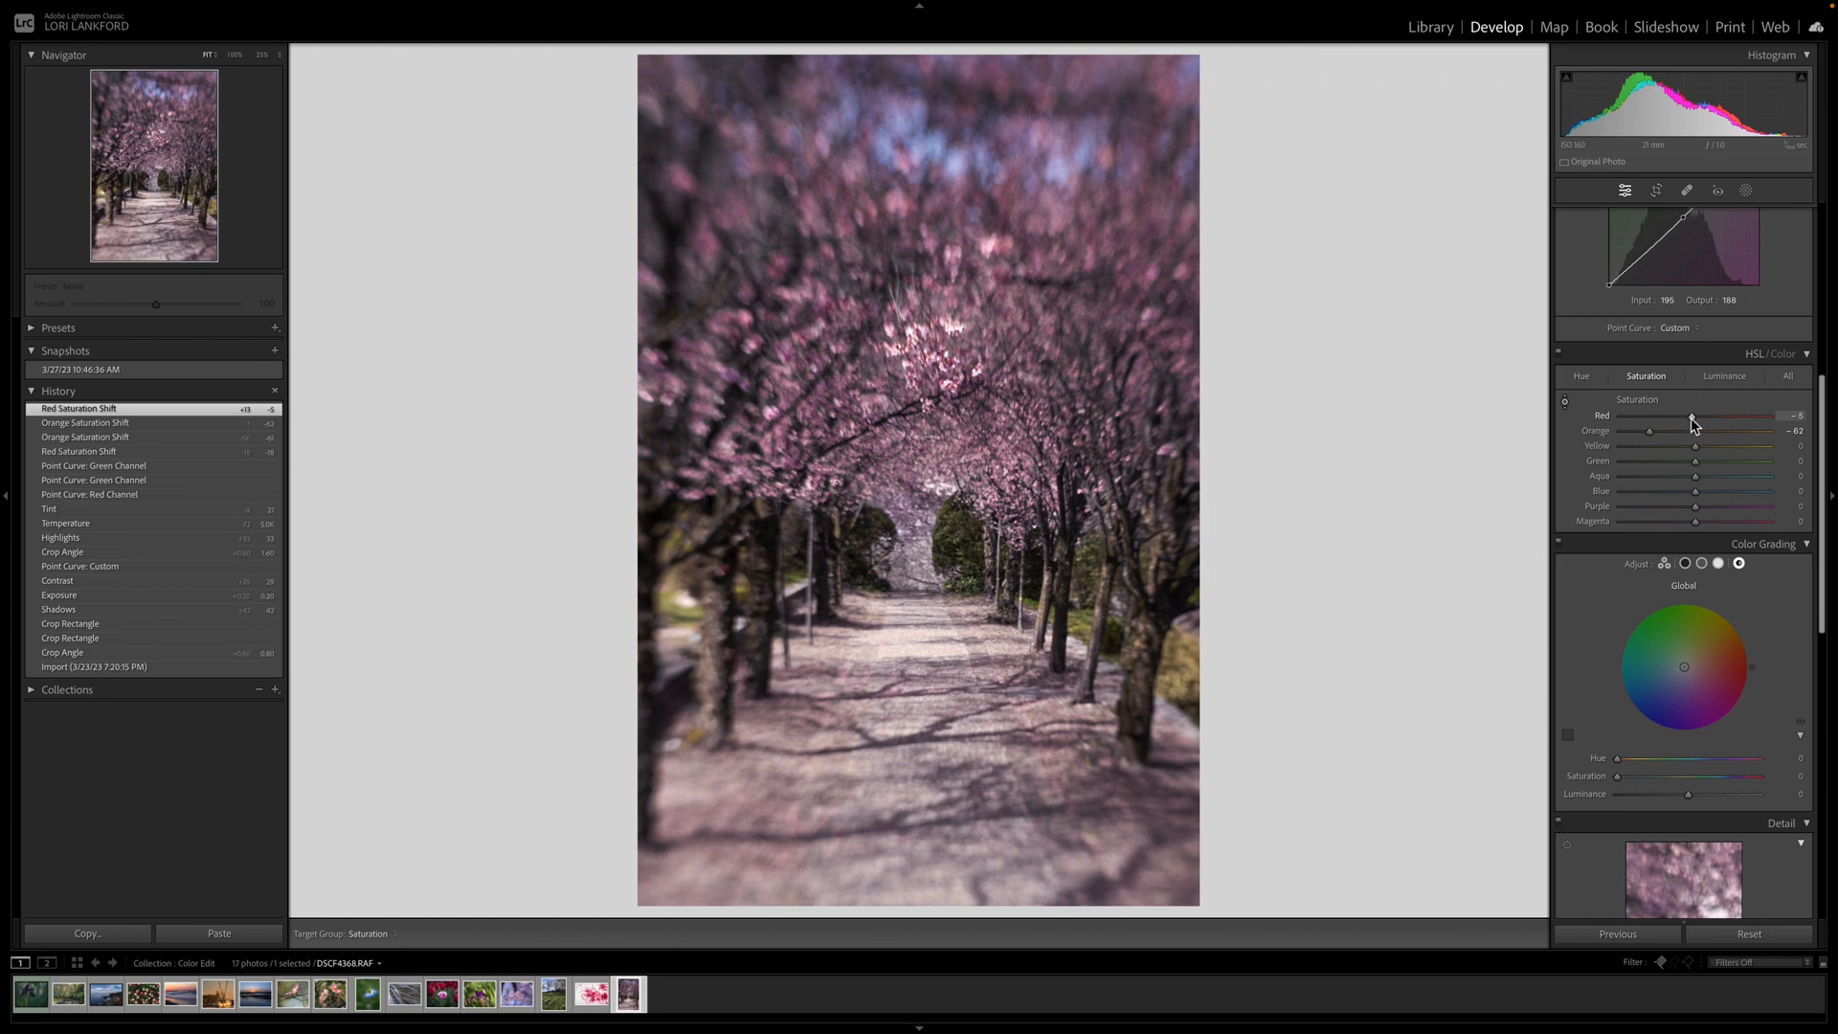
Toggle Before/After several times to compare the edited photo with the original.
key("backslash")
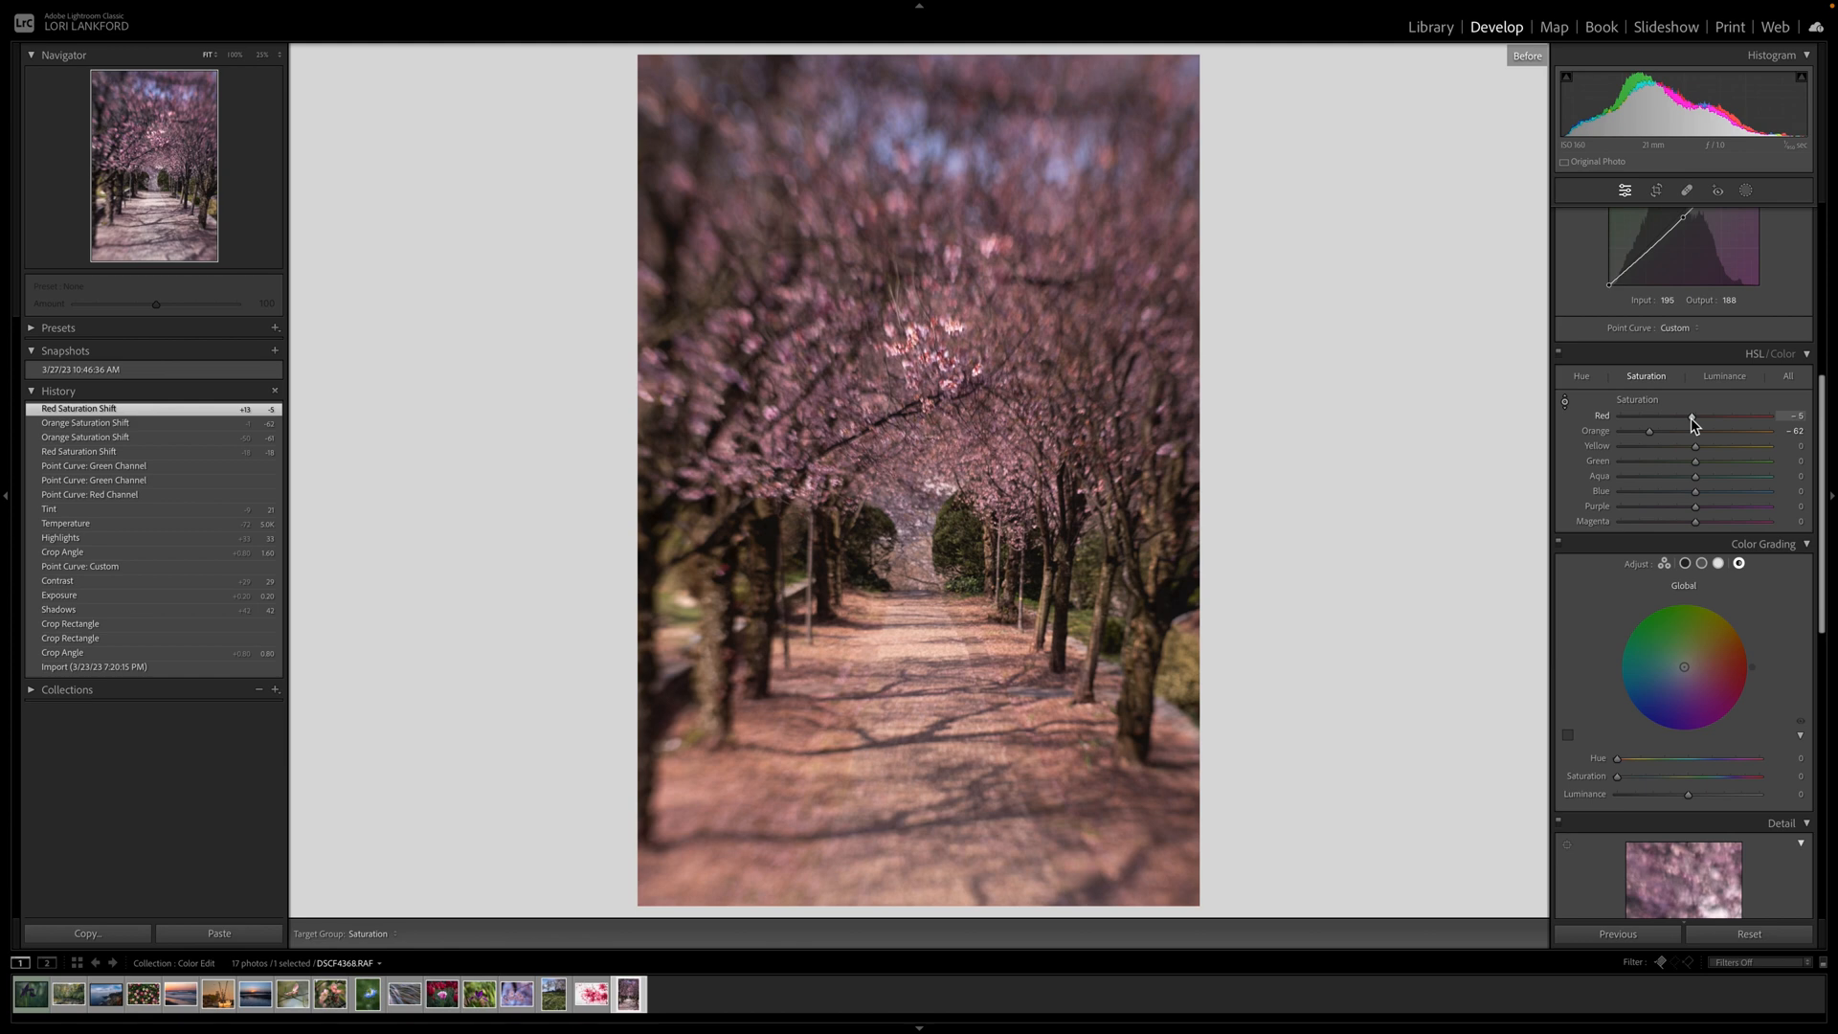
key("backslash")
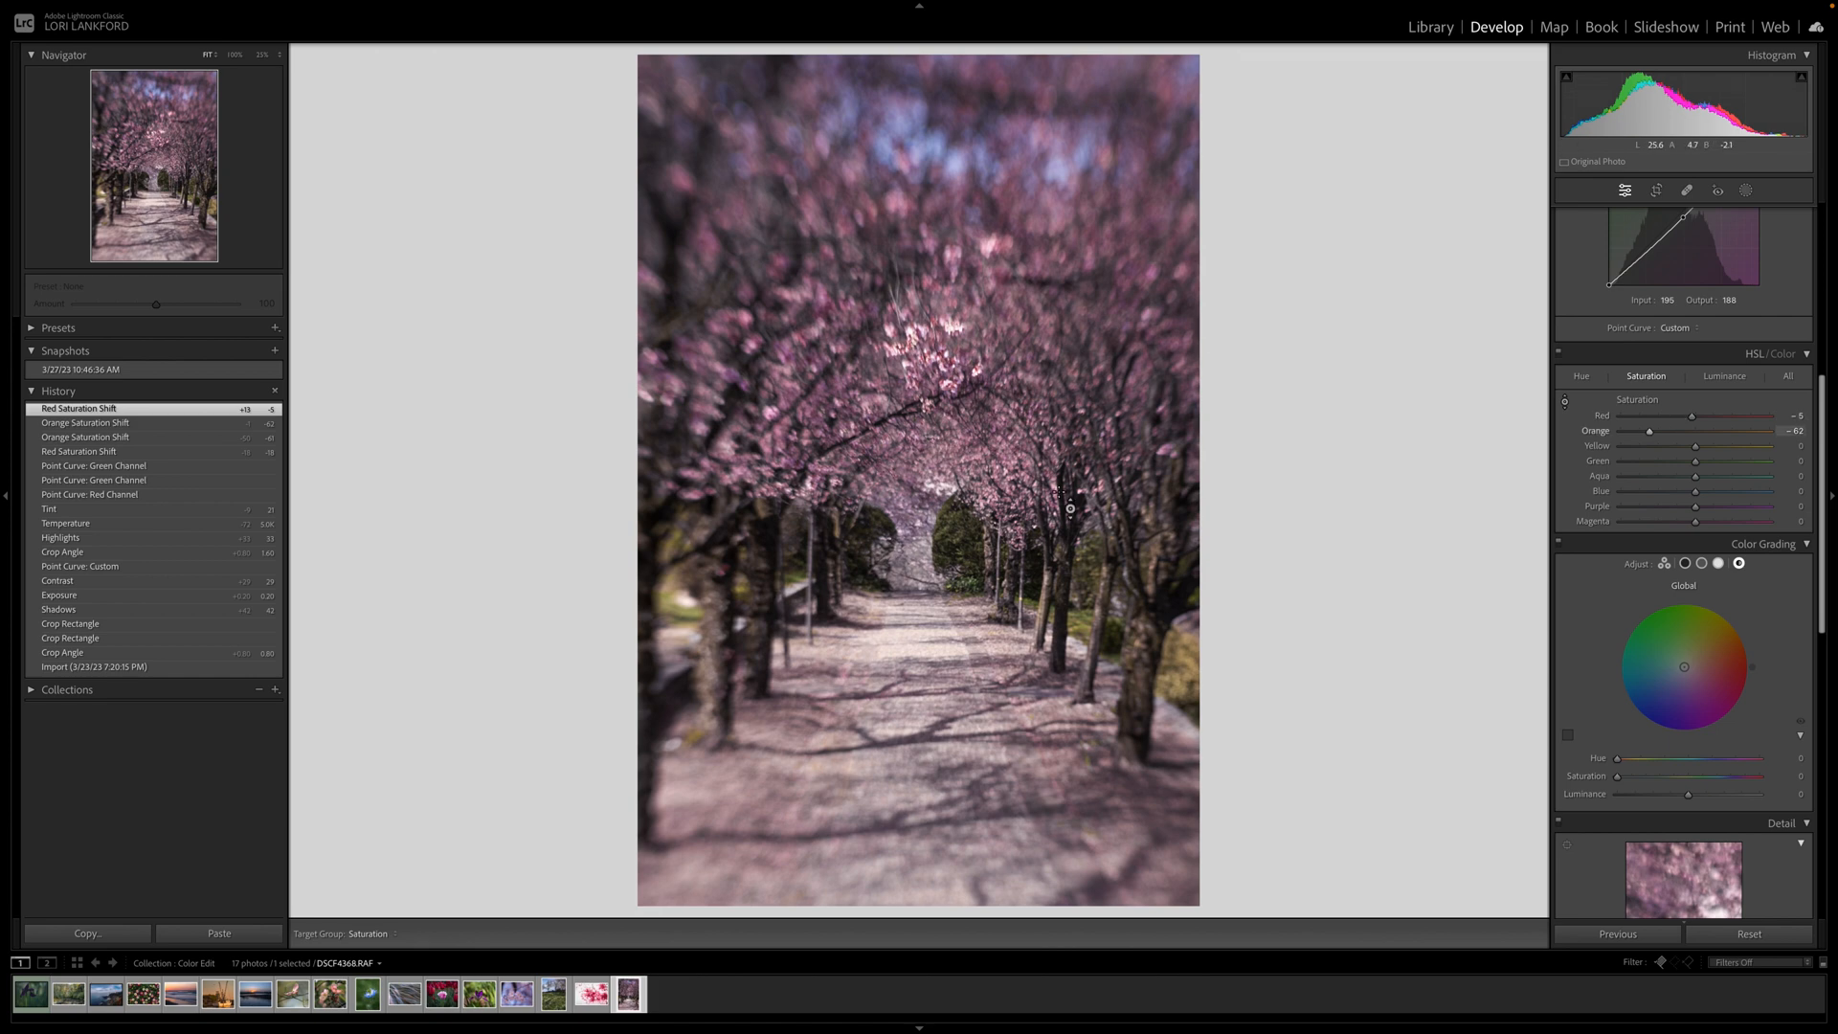
key("backslash")
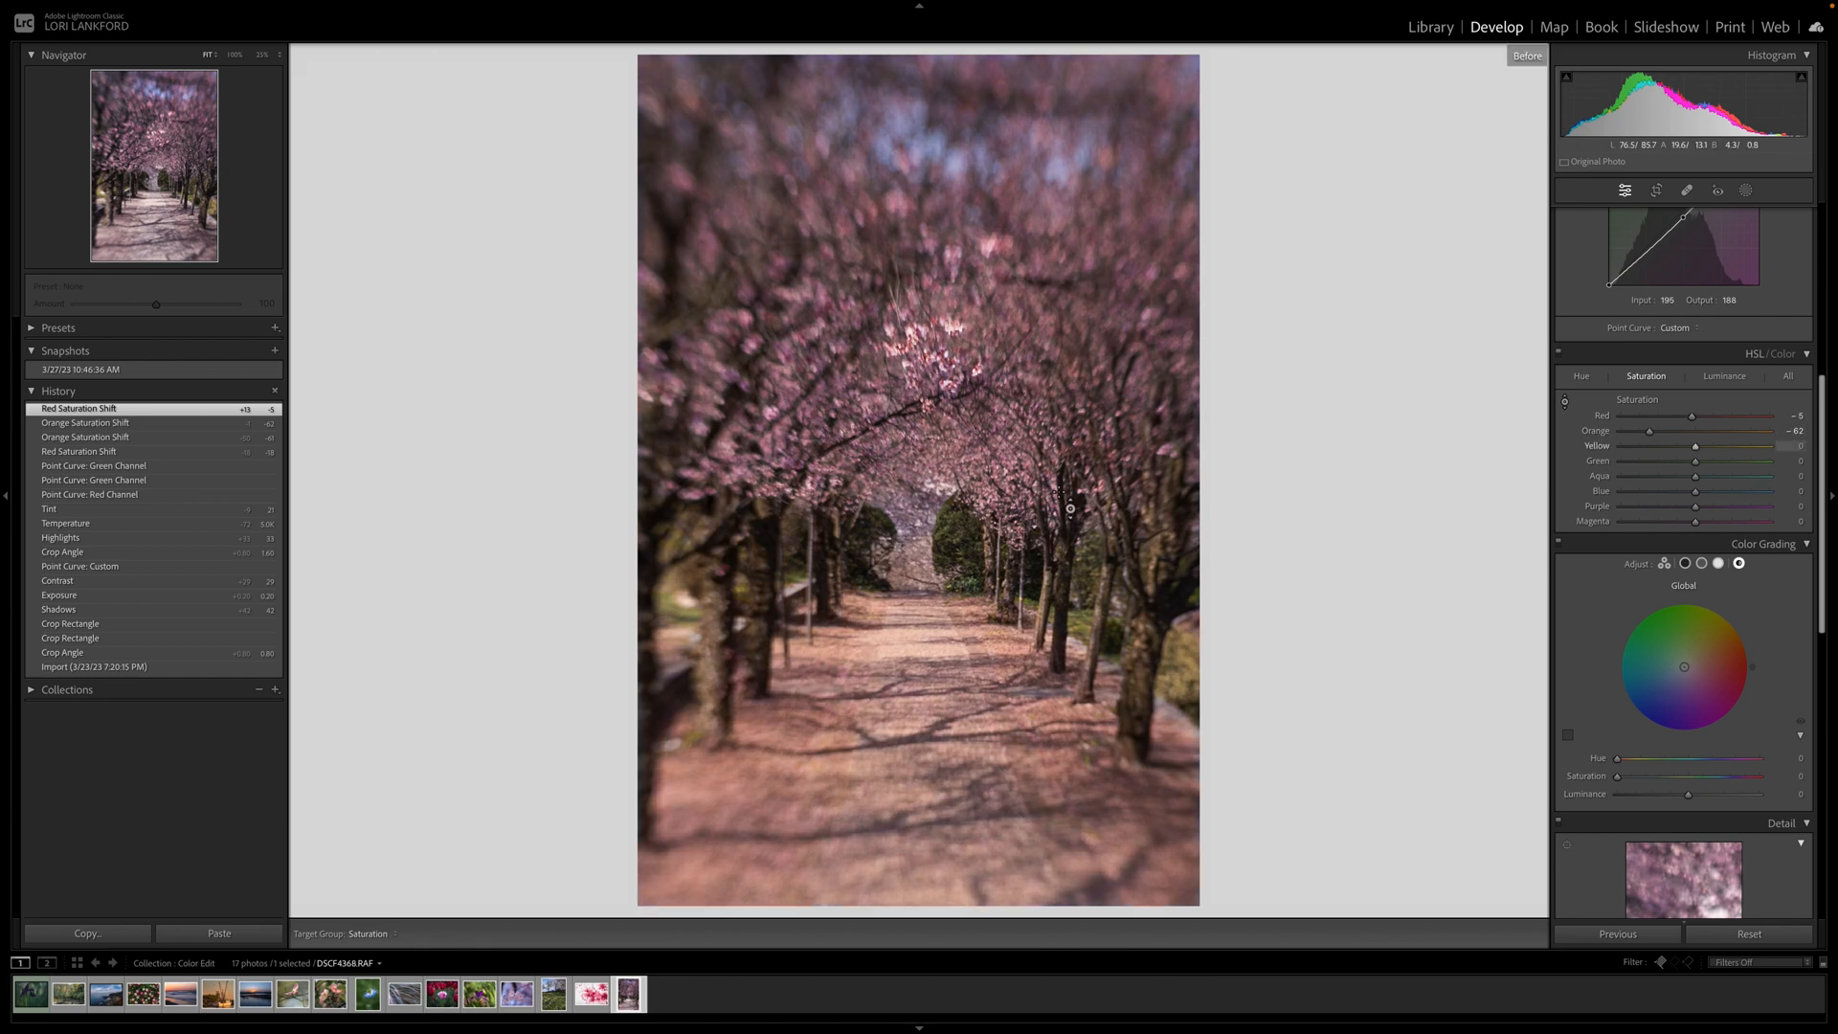
key("backslash")
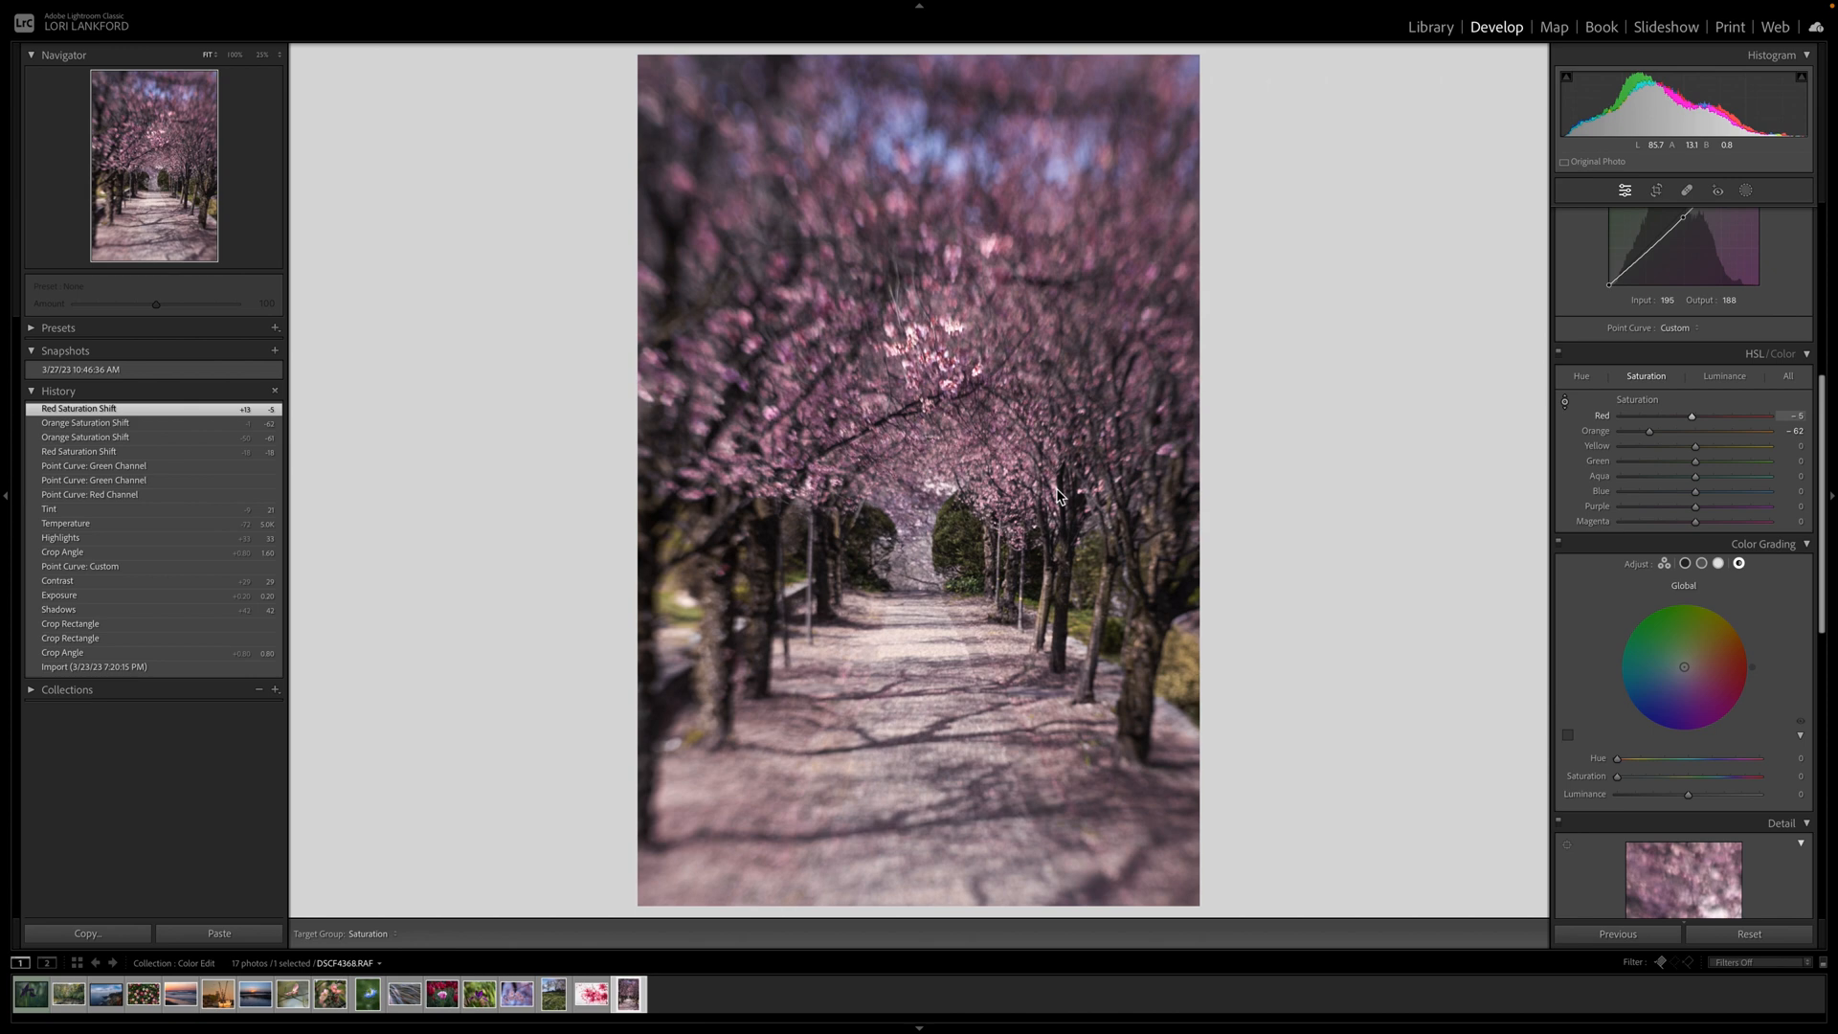
key("backslash")
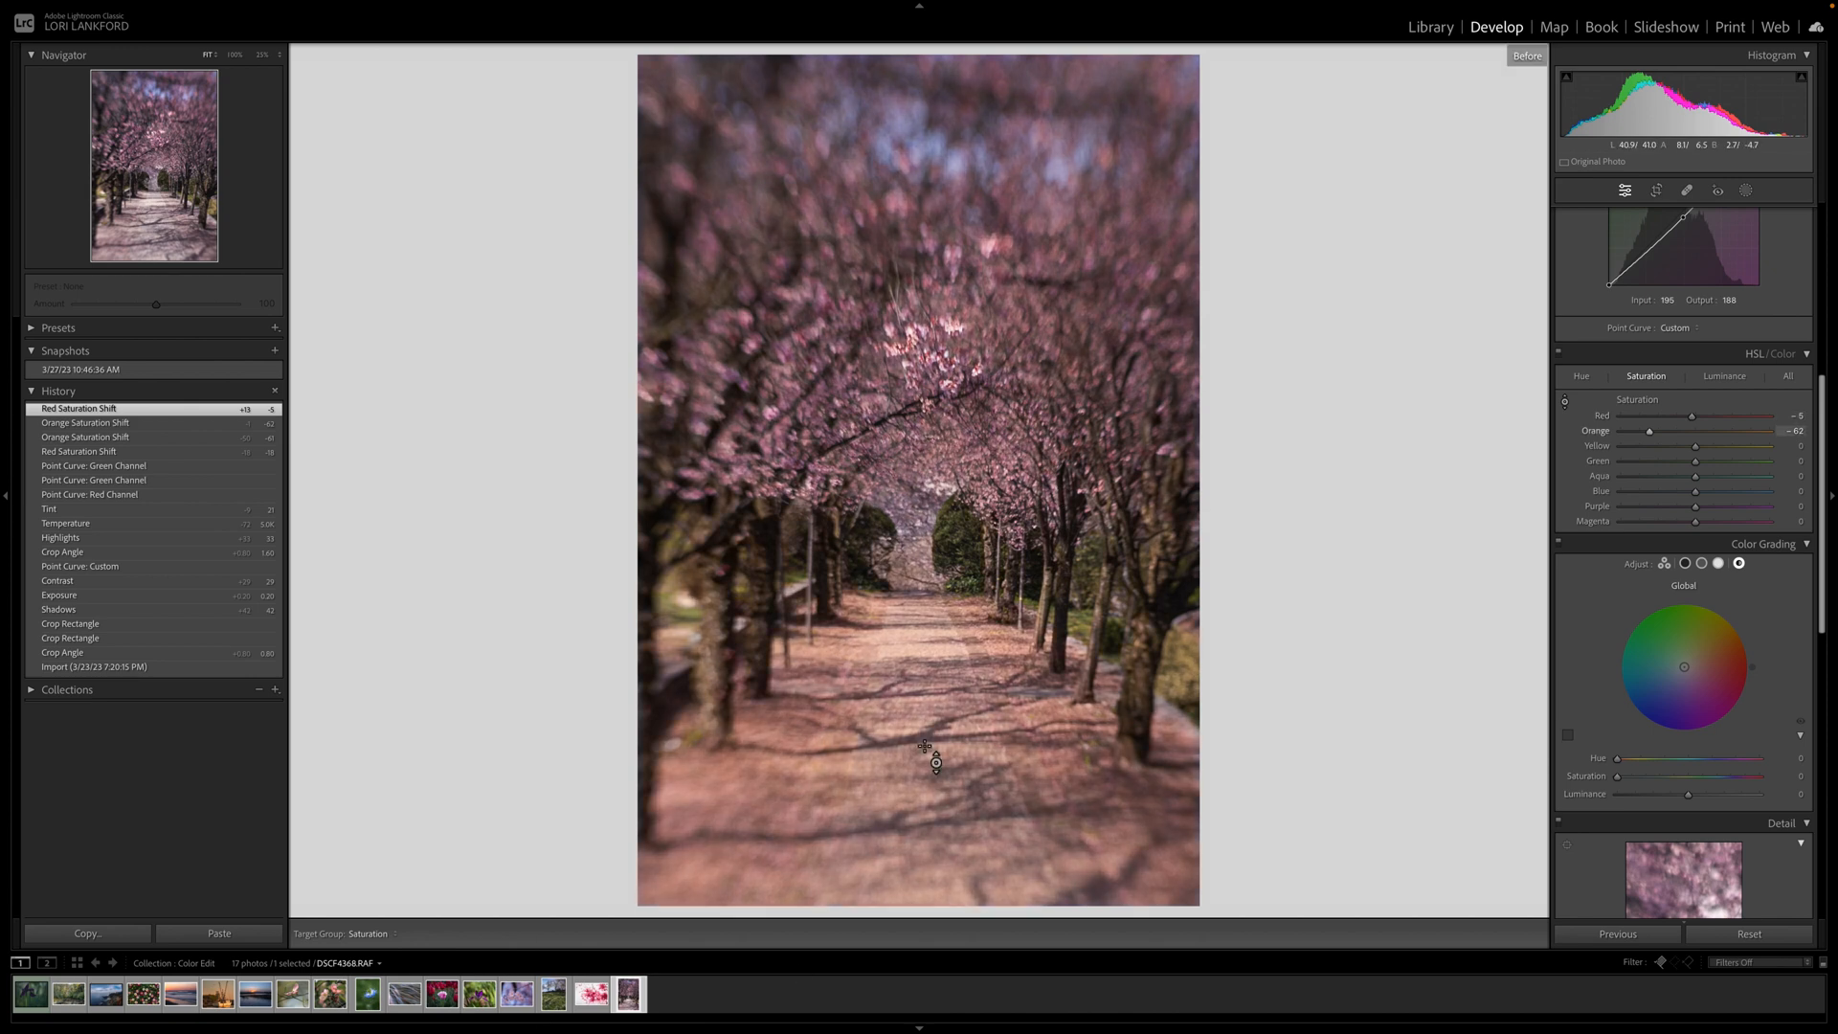
key("backslash")
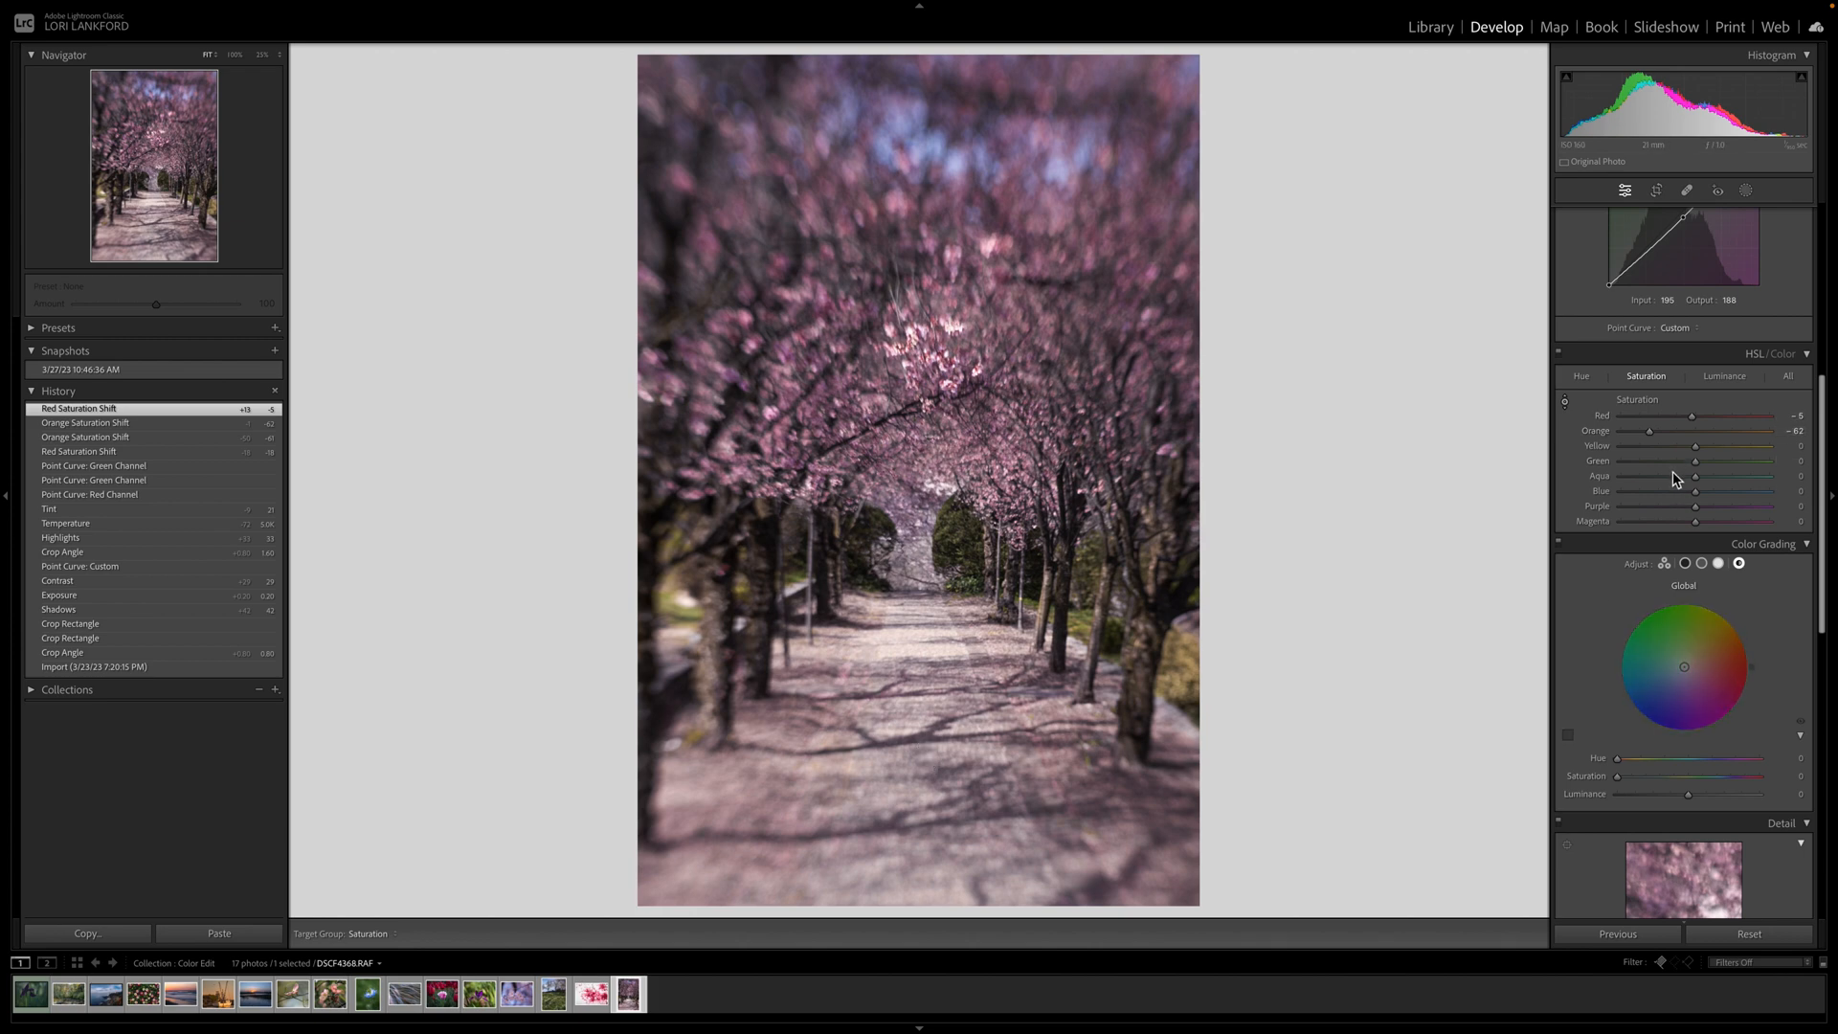
scroll(1673, 471, "up", 4)
scroll(1674, 471, "up", 3)
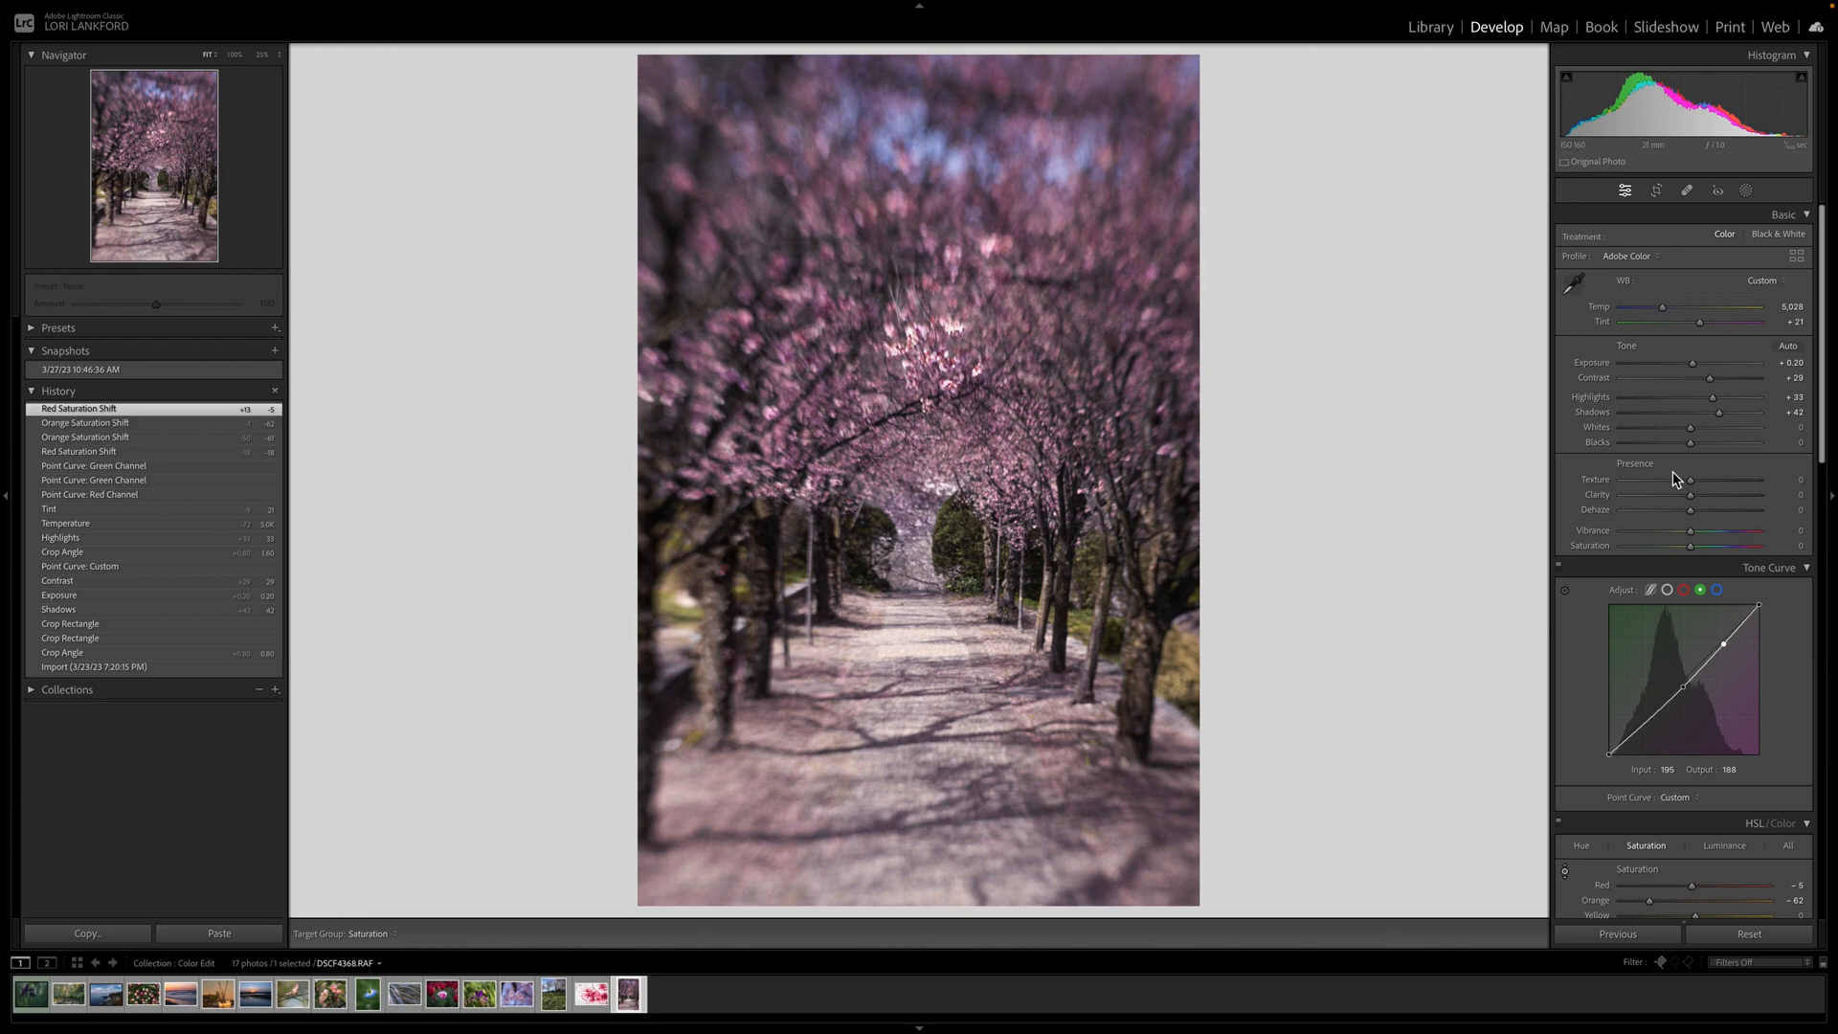
scroll(1674, 471, "down", 6)
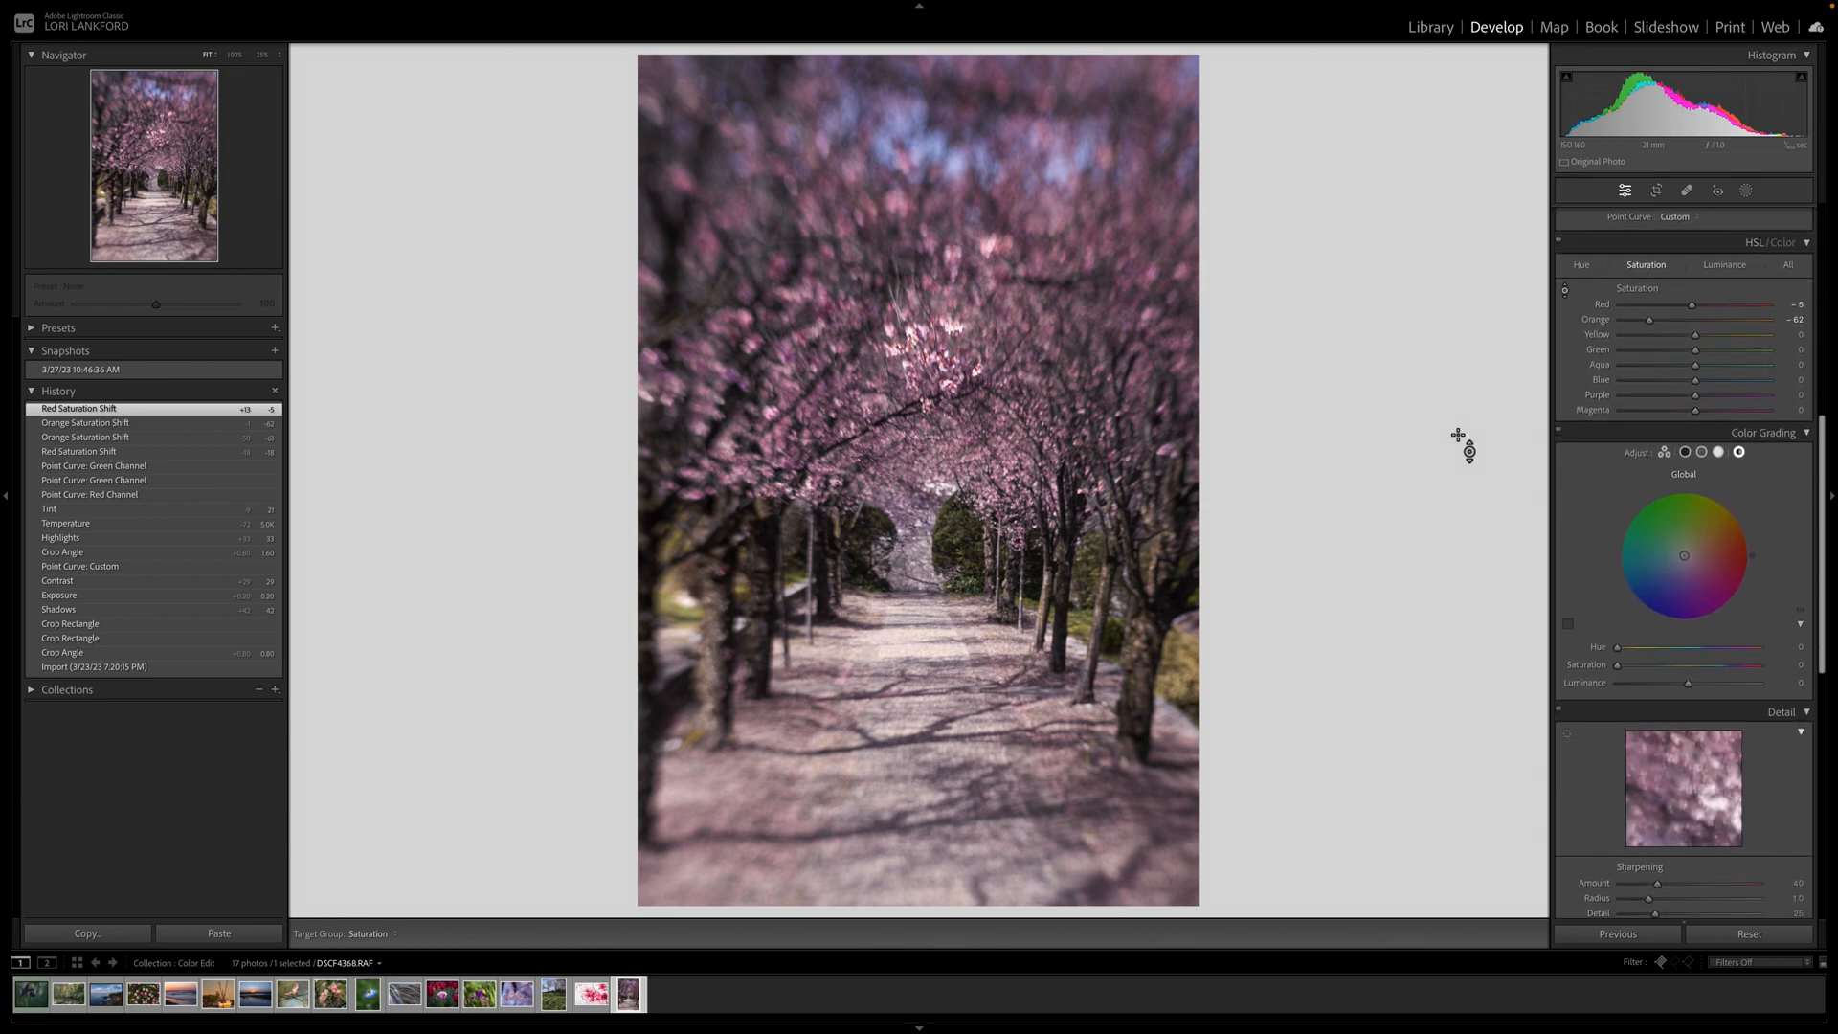
mouse_move(1399, 6)
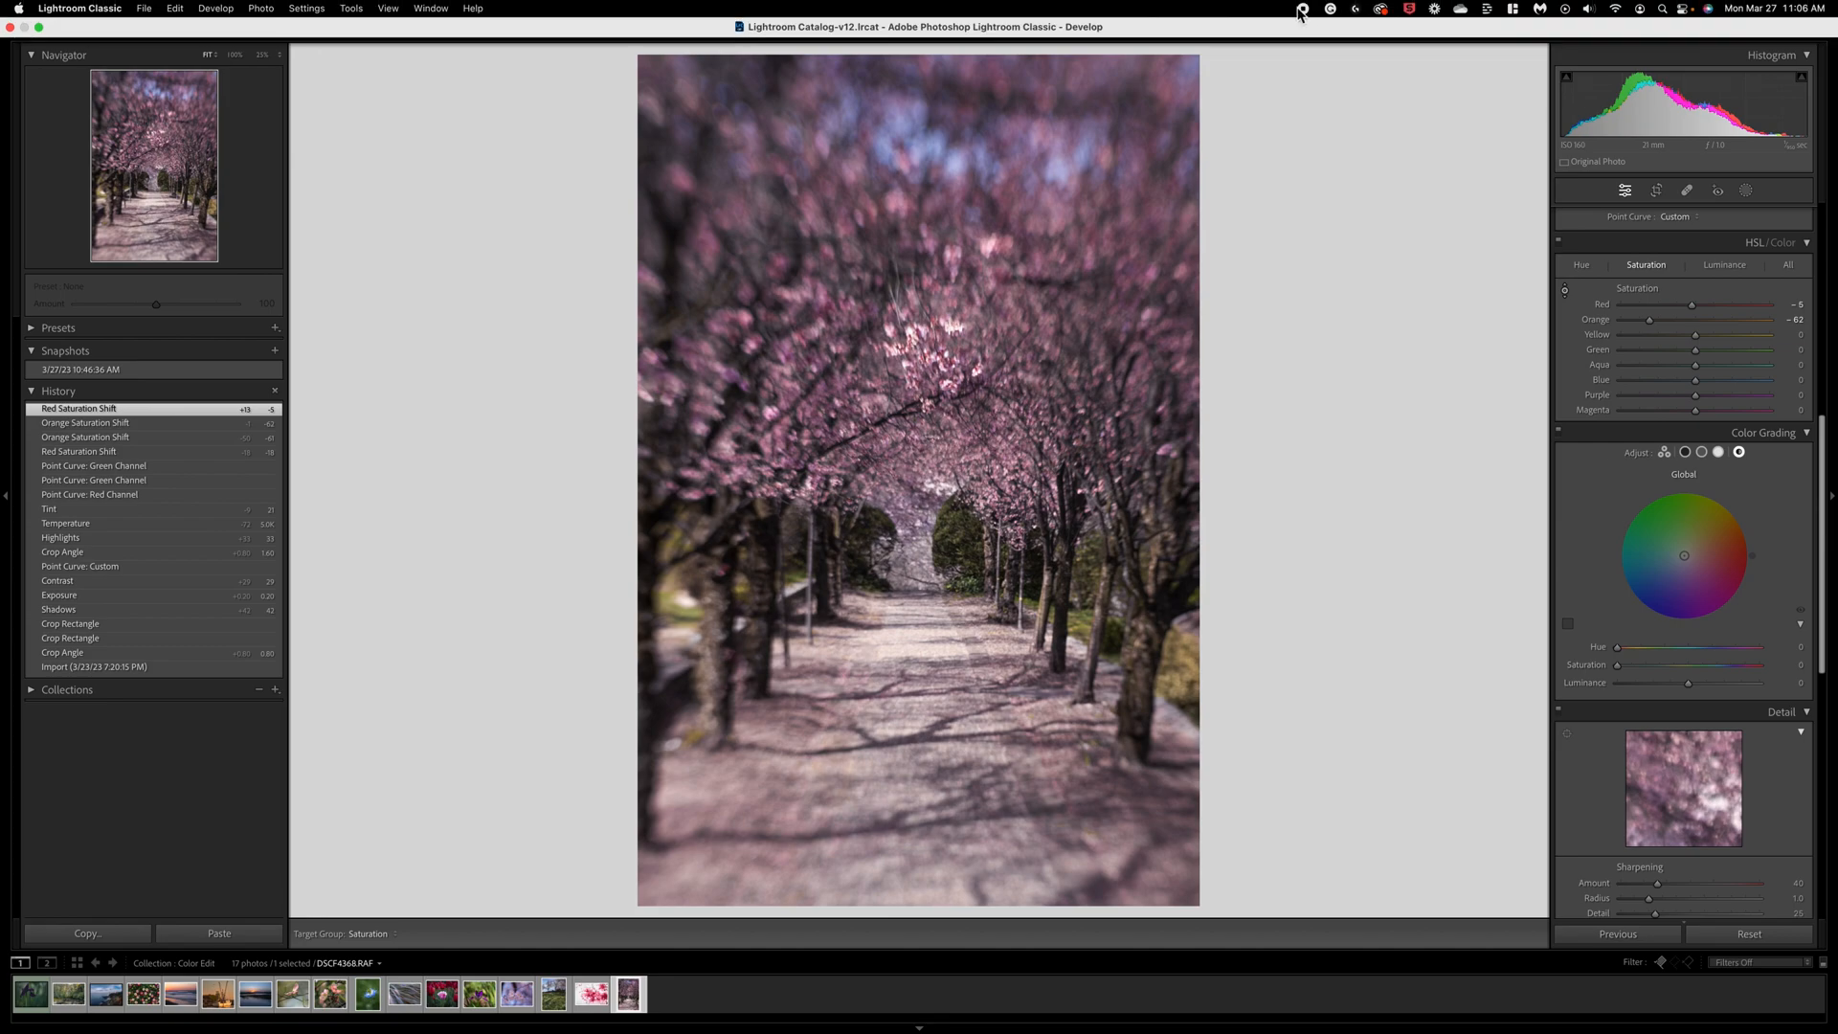